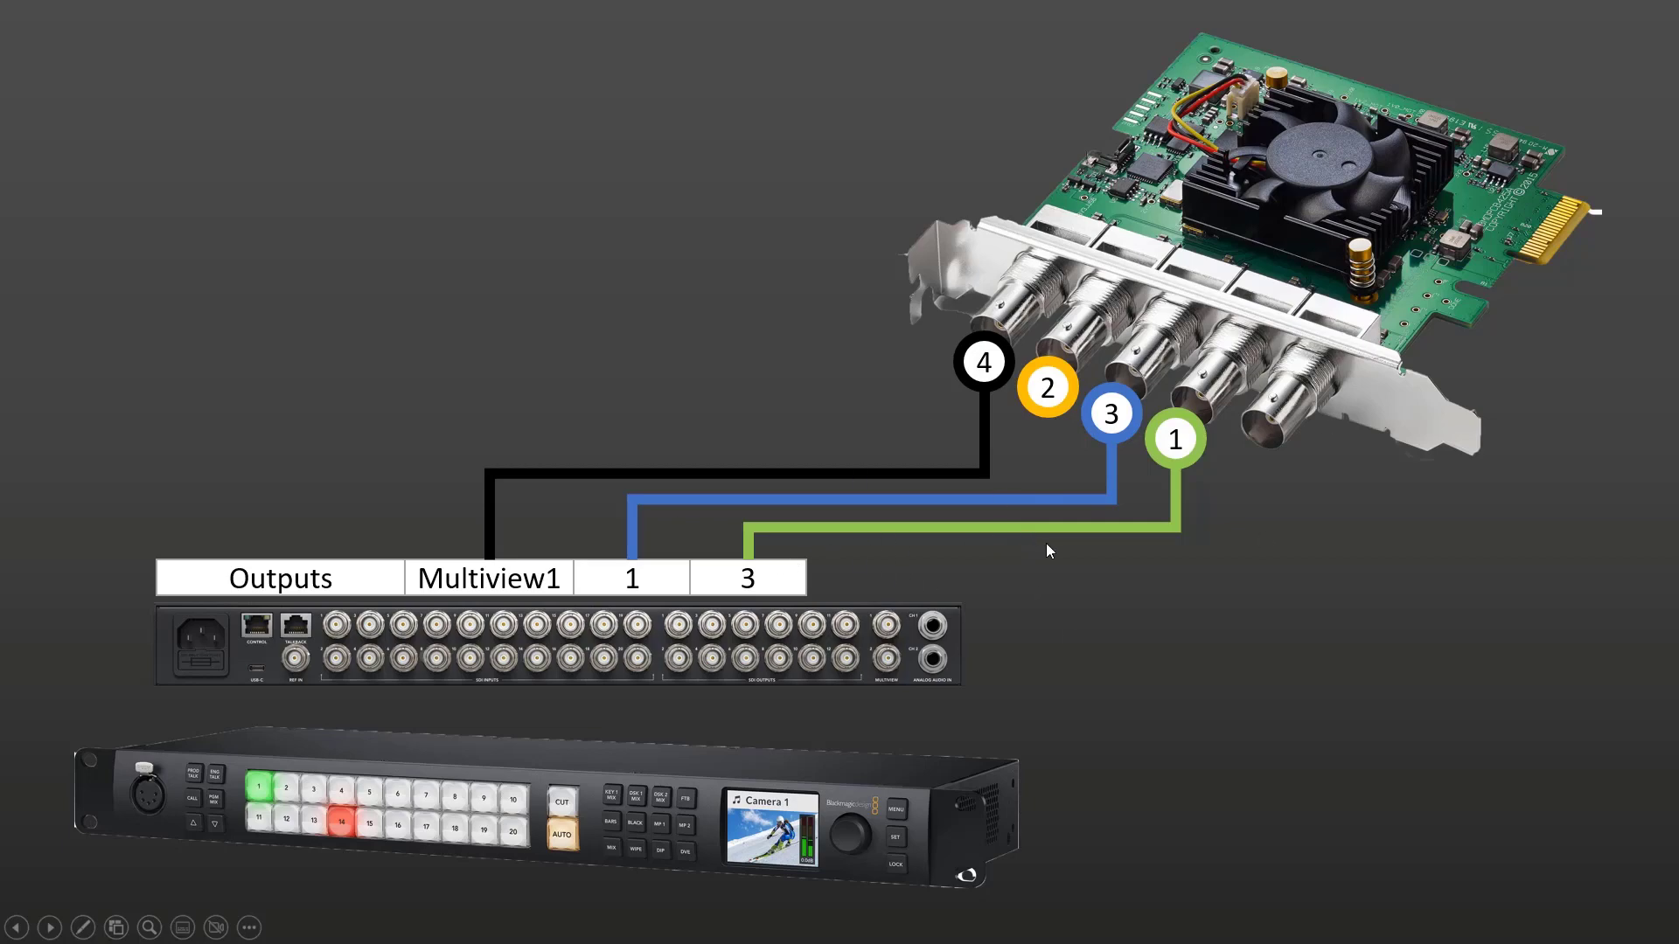
- Switch to ATEM Software Control and examine the Upstream Key 1 settings for M/E 1 and M/E 2
{"action": "key", "text": "alt+Tab"}
{"action": "key", "text": "alt+Tab"}
{"action": "key", "text": "alt+Tab"}
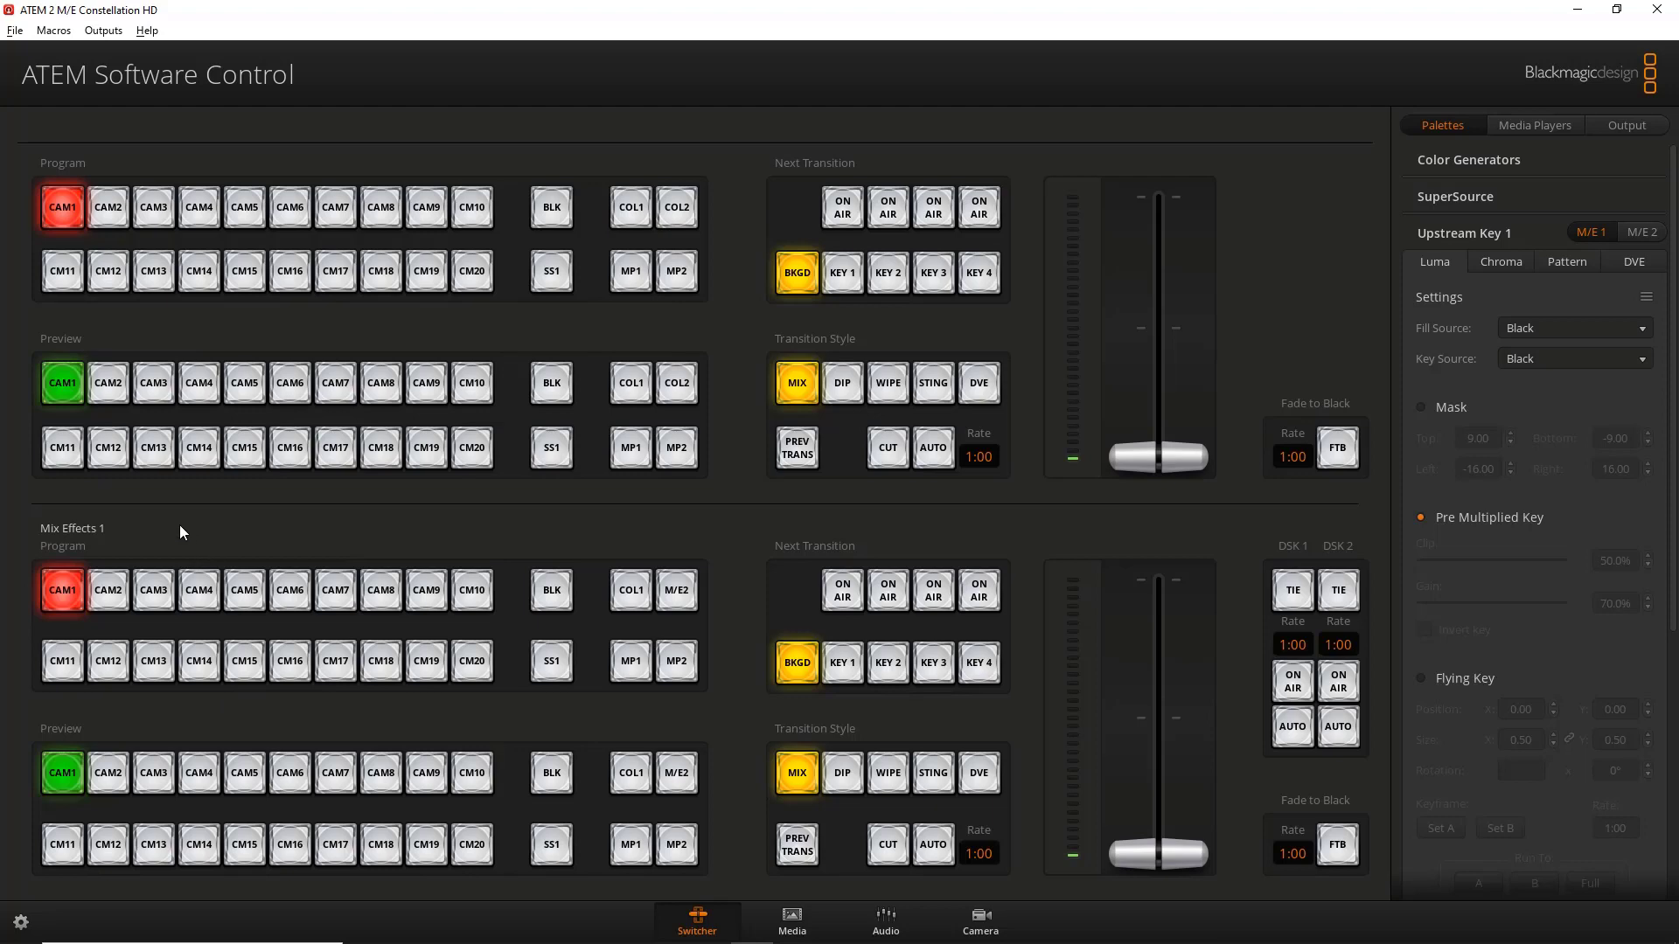
{"action": "left_click", "coordinate": [1481, 234]}
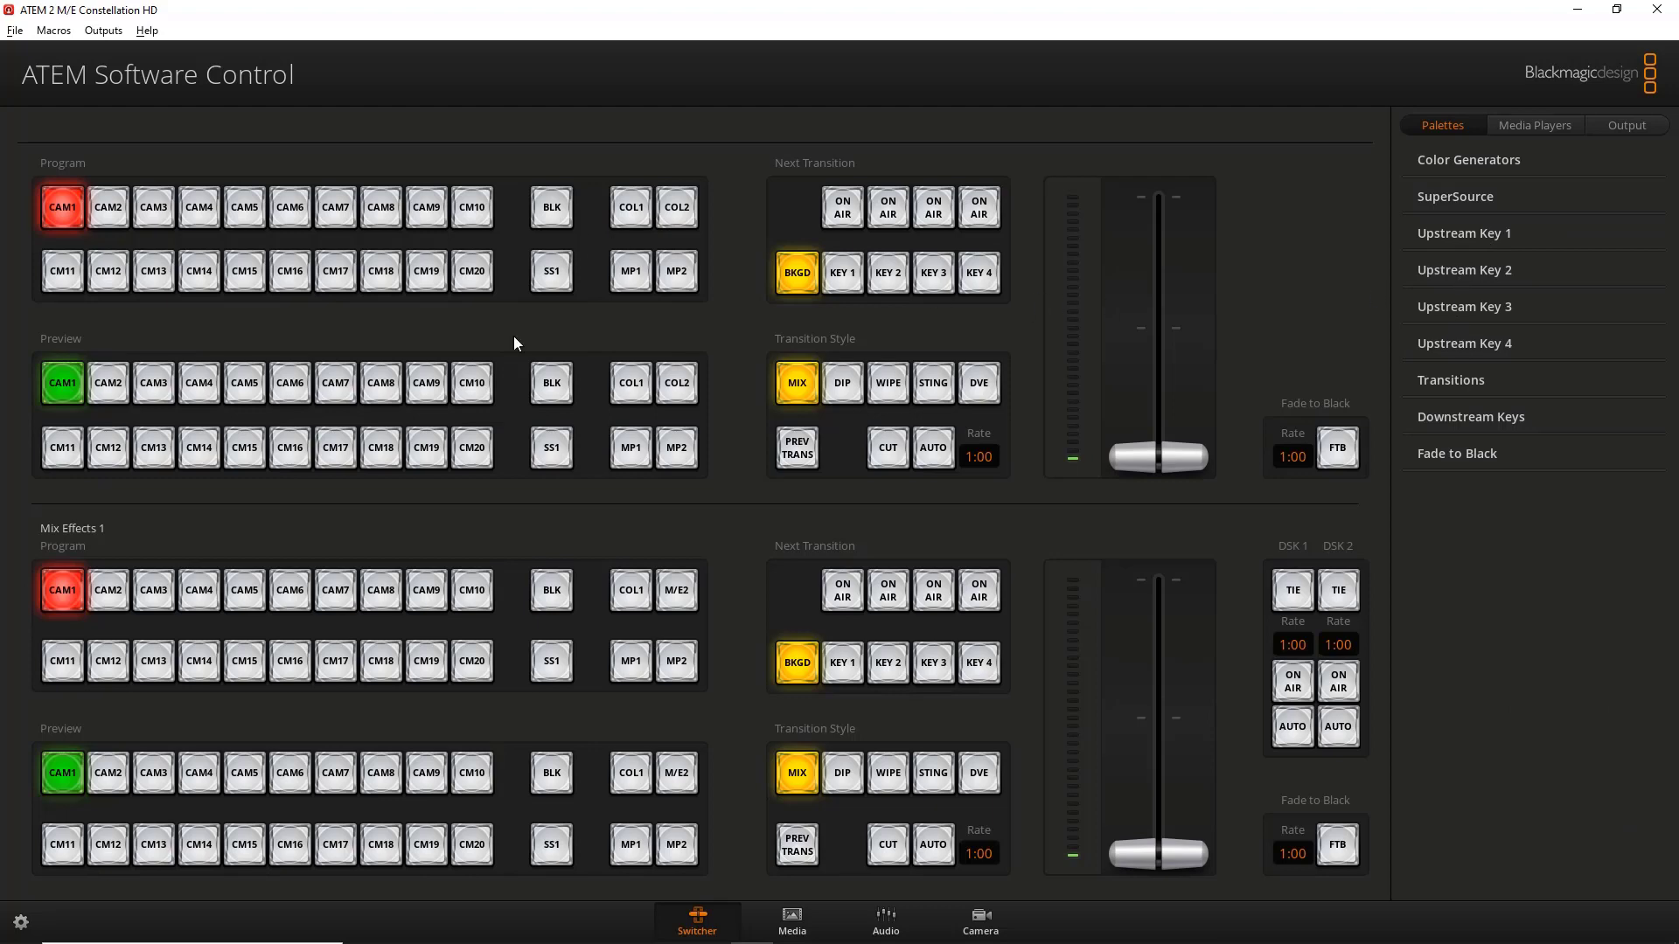
{"action": "left_click", "coordinate": [1445, 234]}
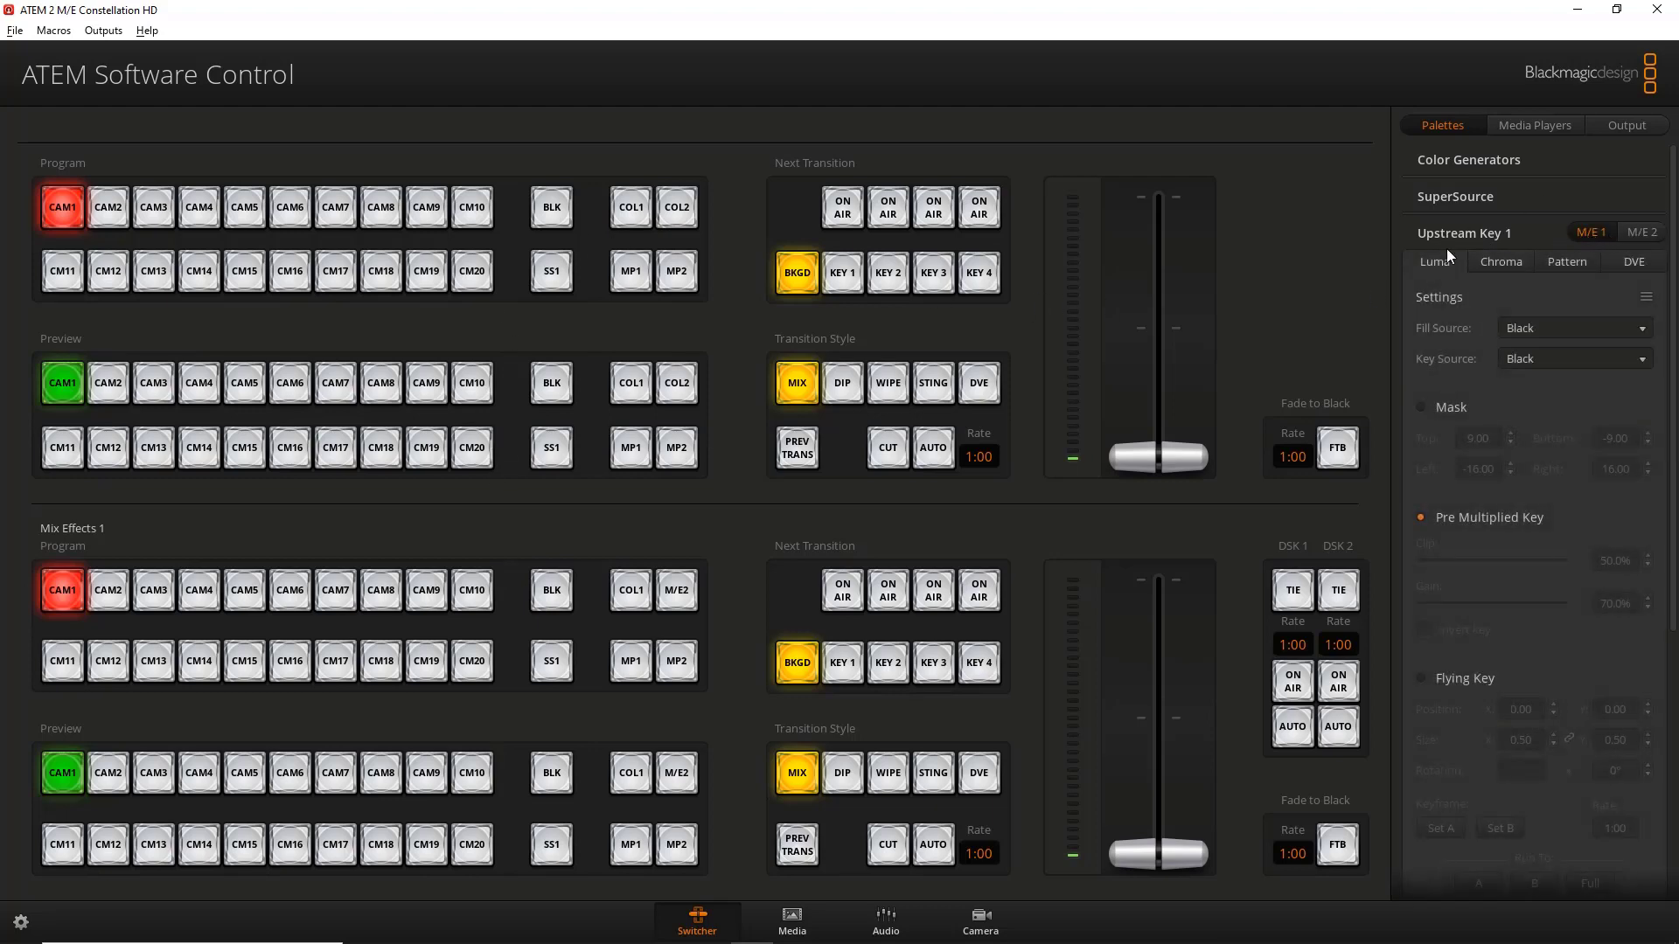
{"action": "left_click", "coordinate": [1630, 233]}
{"action": "left_click", "coordinate": [1595, 234]}
{"action": "left_click", "coordinate": [1468, 234]}
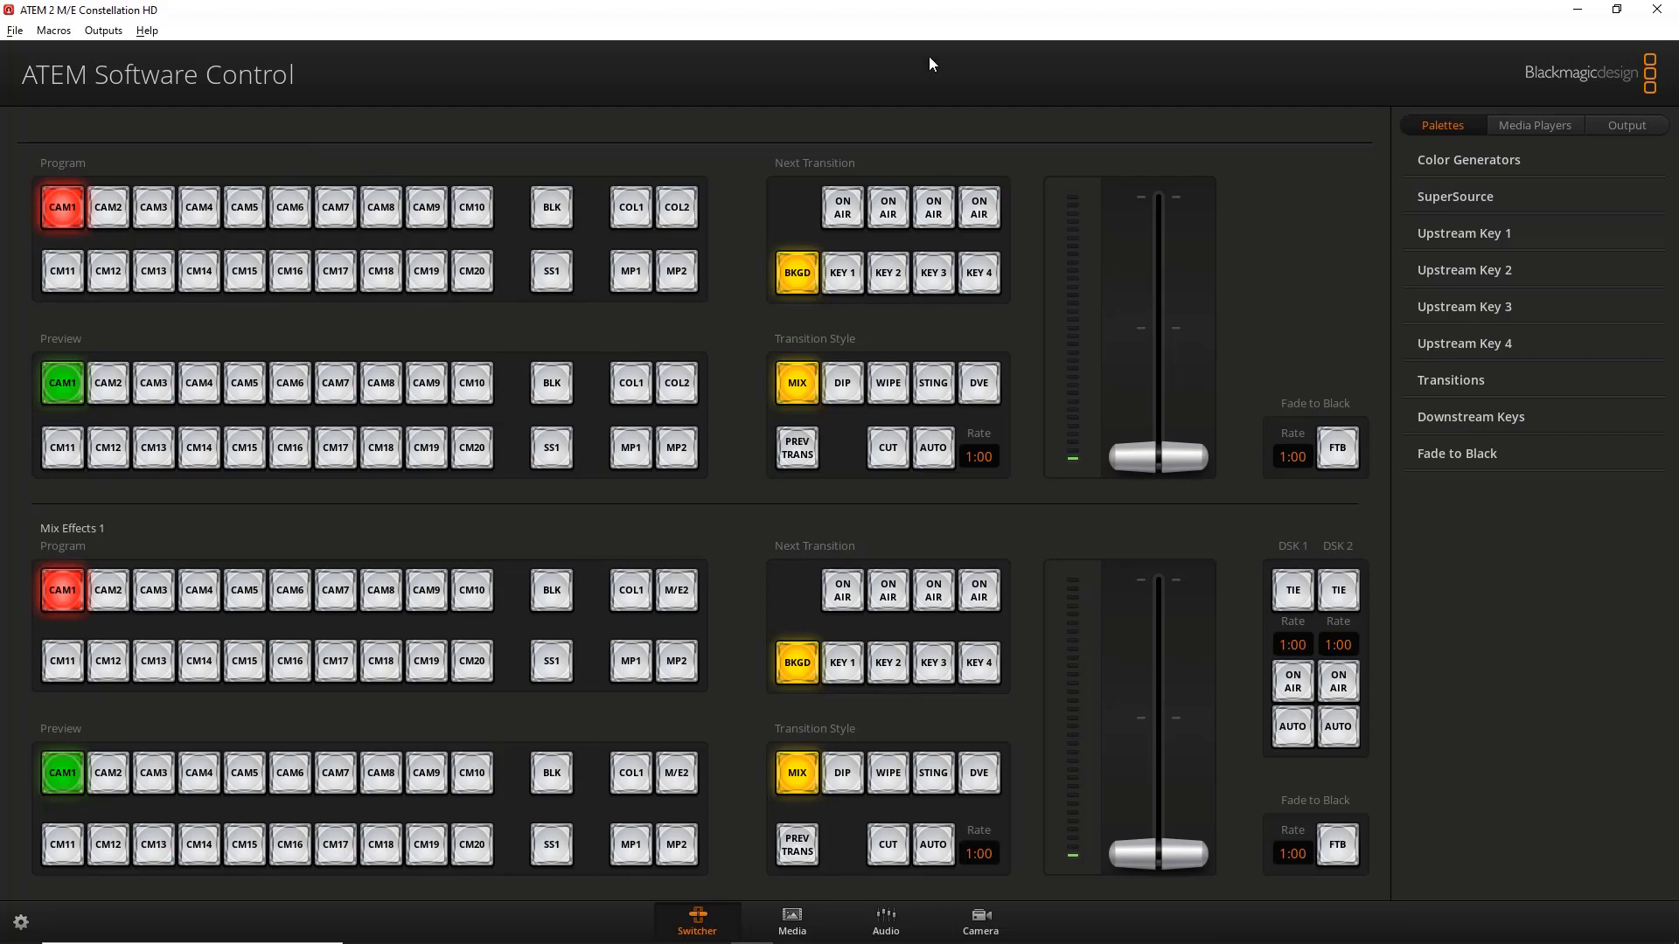
- Restore the ATEM Software Control window to its smaller size and switch to Unreal Editor
{"action": "left_click", "coordinate": [1617, 9]}
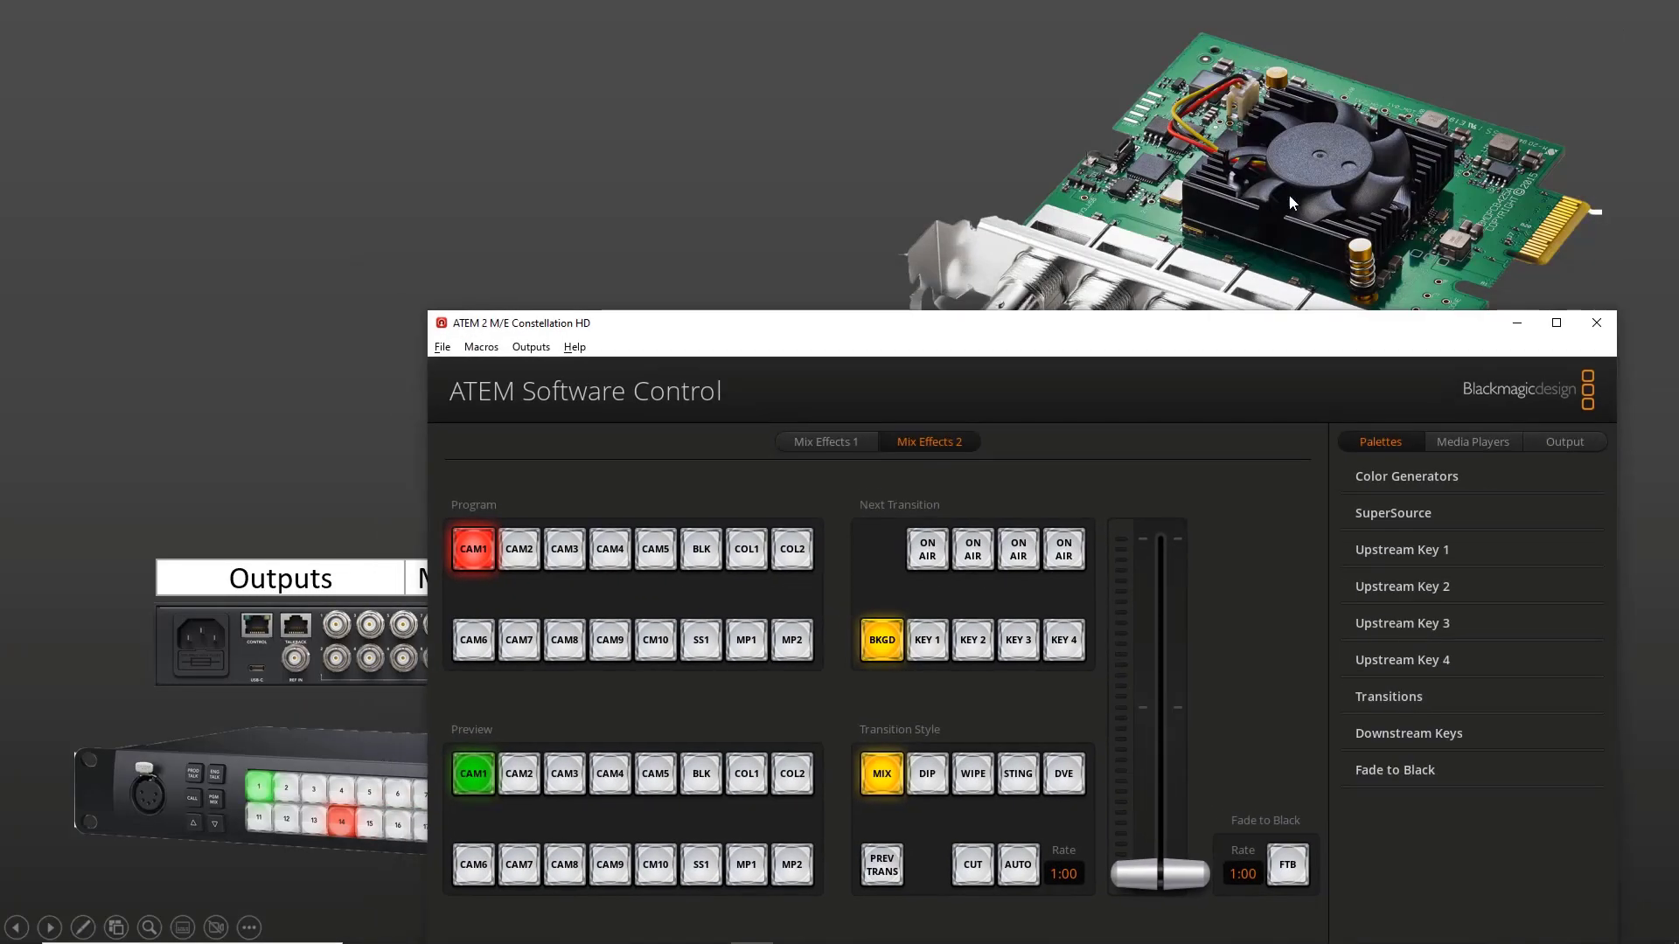
{"action": "key", "text": "alt+Tab"}
{"action": "key", "text": "alt+Tab"}
{"action": "key", "text": "alt+Tab"}
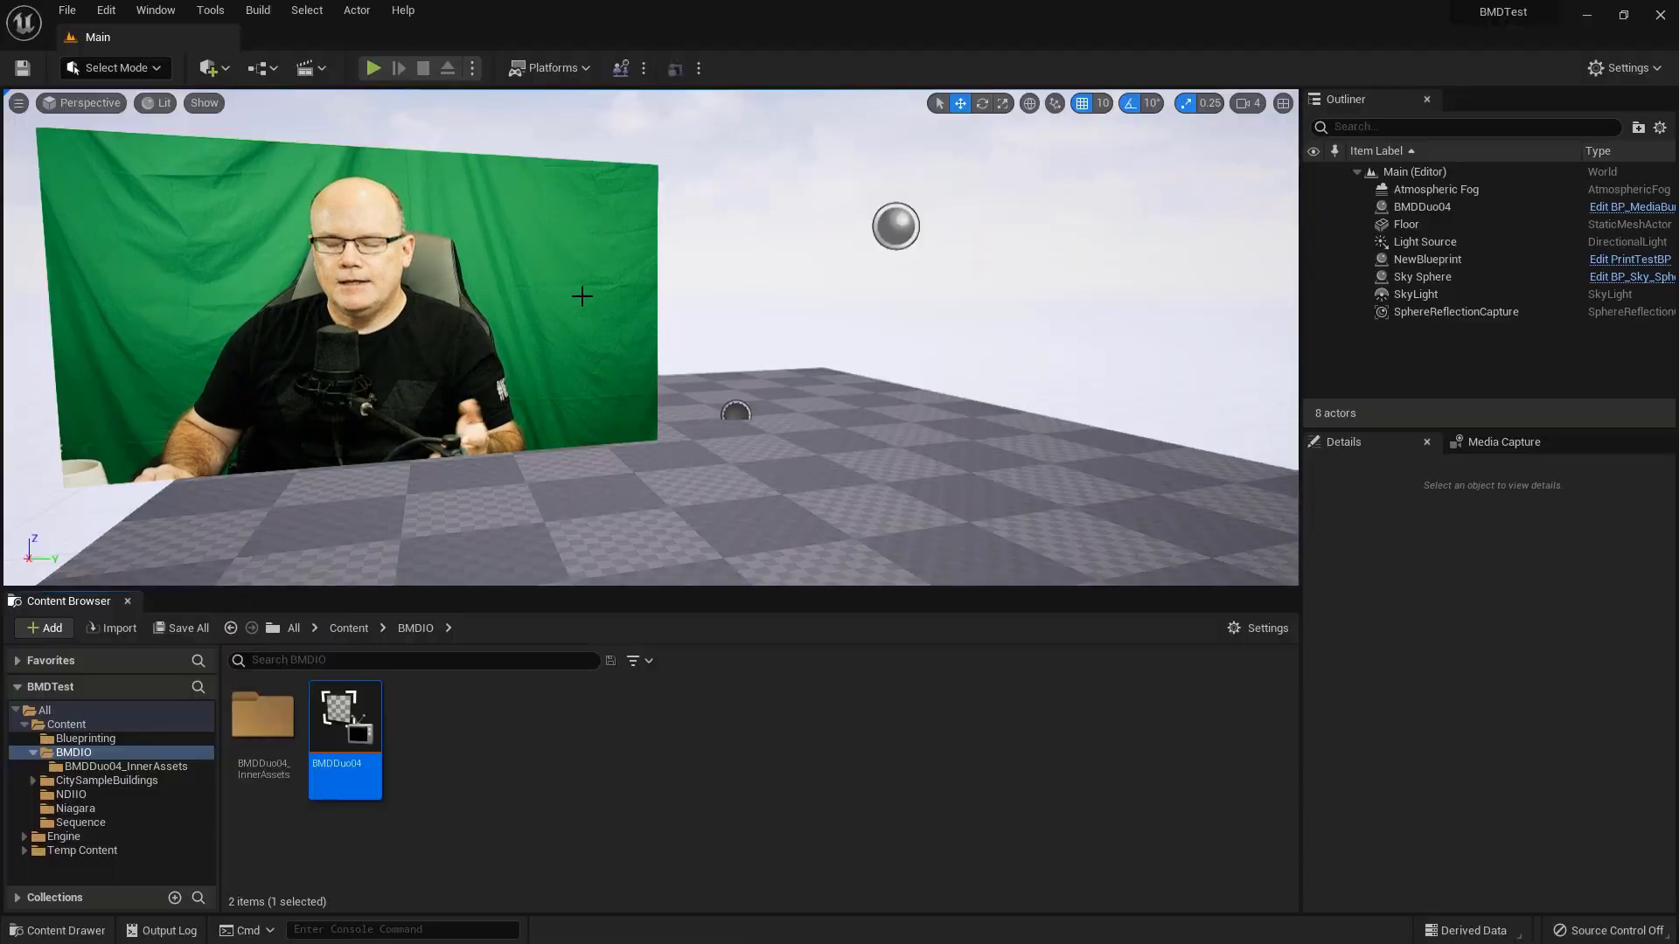
- Set the BMDDuo04 media bundle's Blackmagic source to device DeckLink Duo (4), then save and close the asset
{"action": "double_click", "coordinate": [338, 778]}
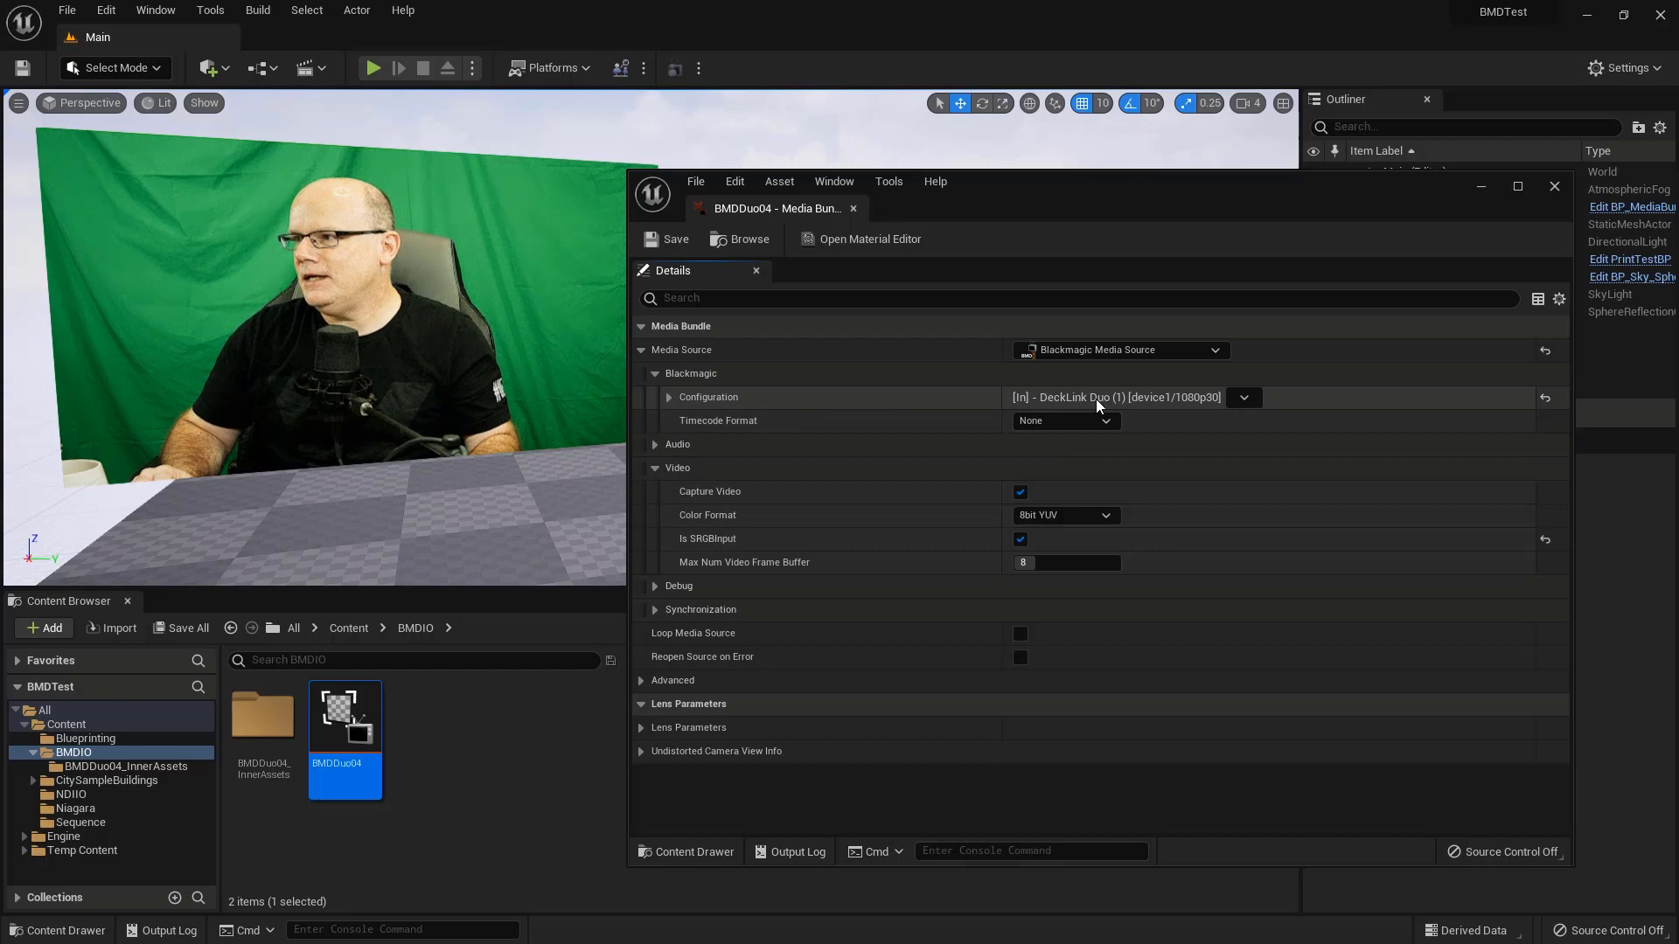
{"action": "left_click", "coordinate": [1245, 399]}
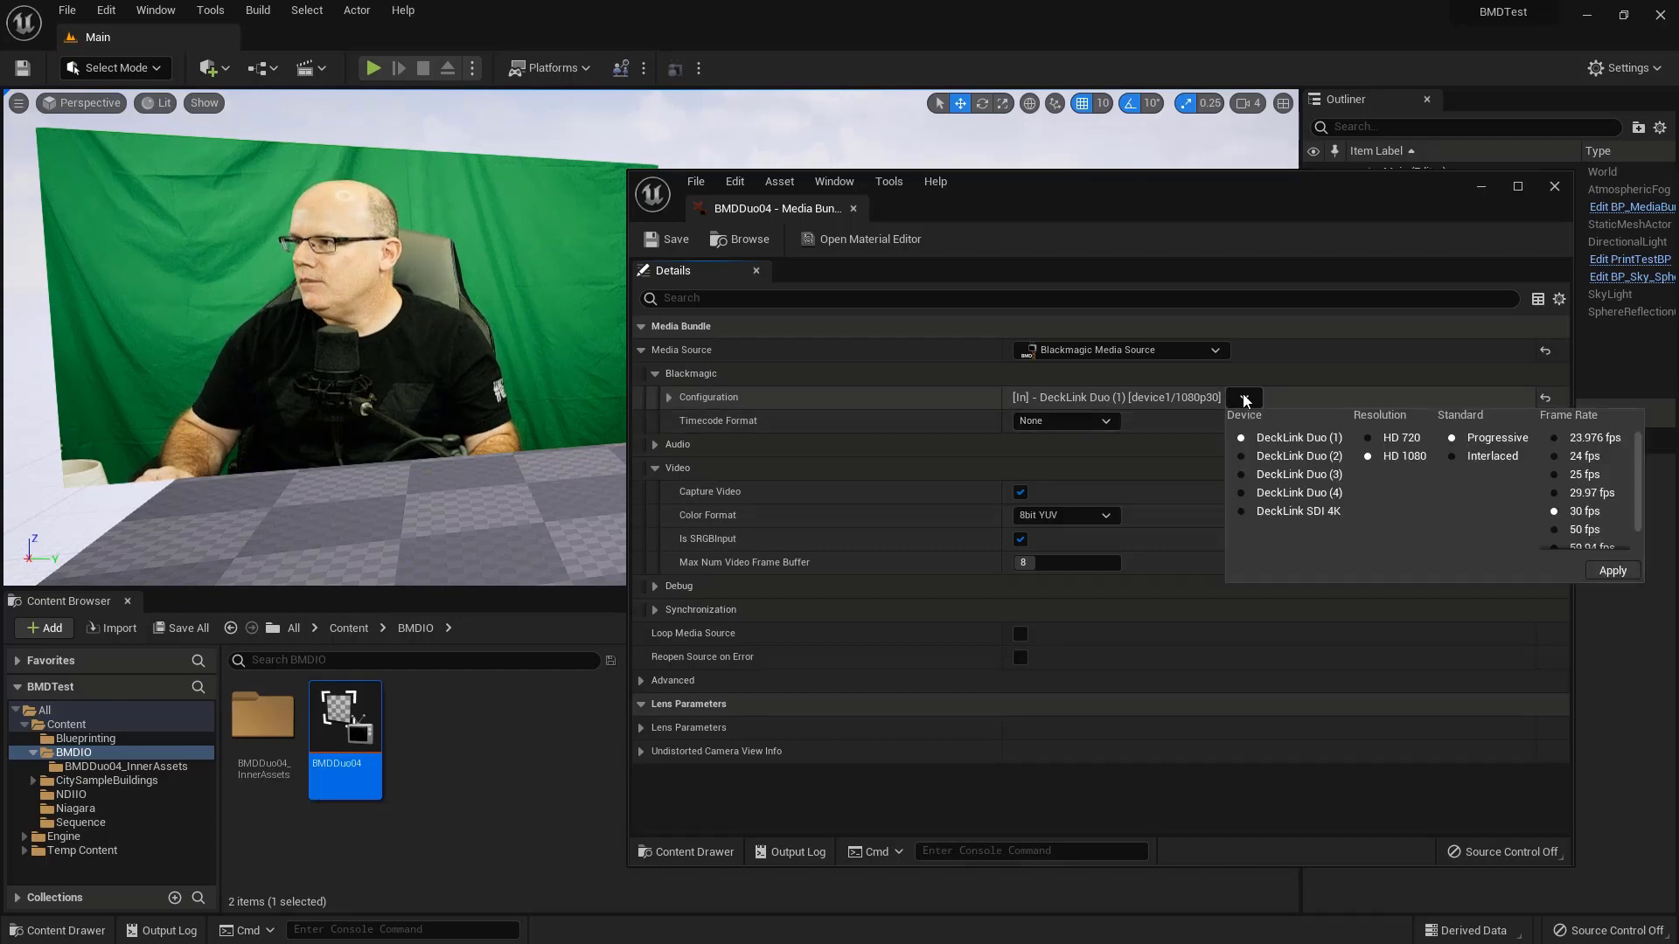
{"action": "left_click", "coordinate": [1303, 494]}
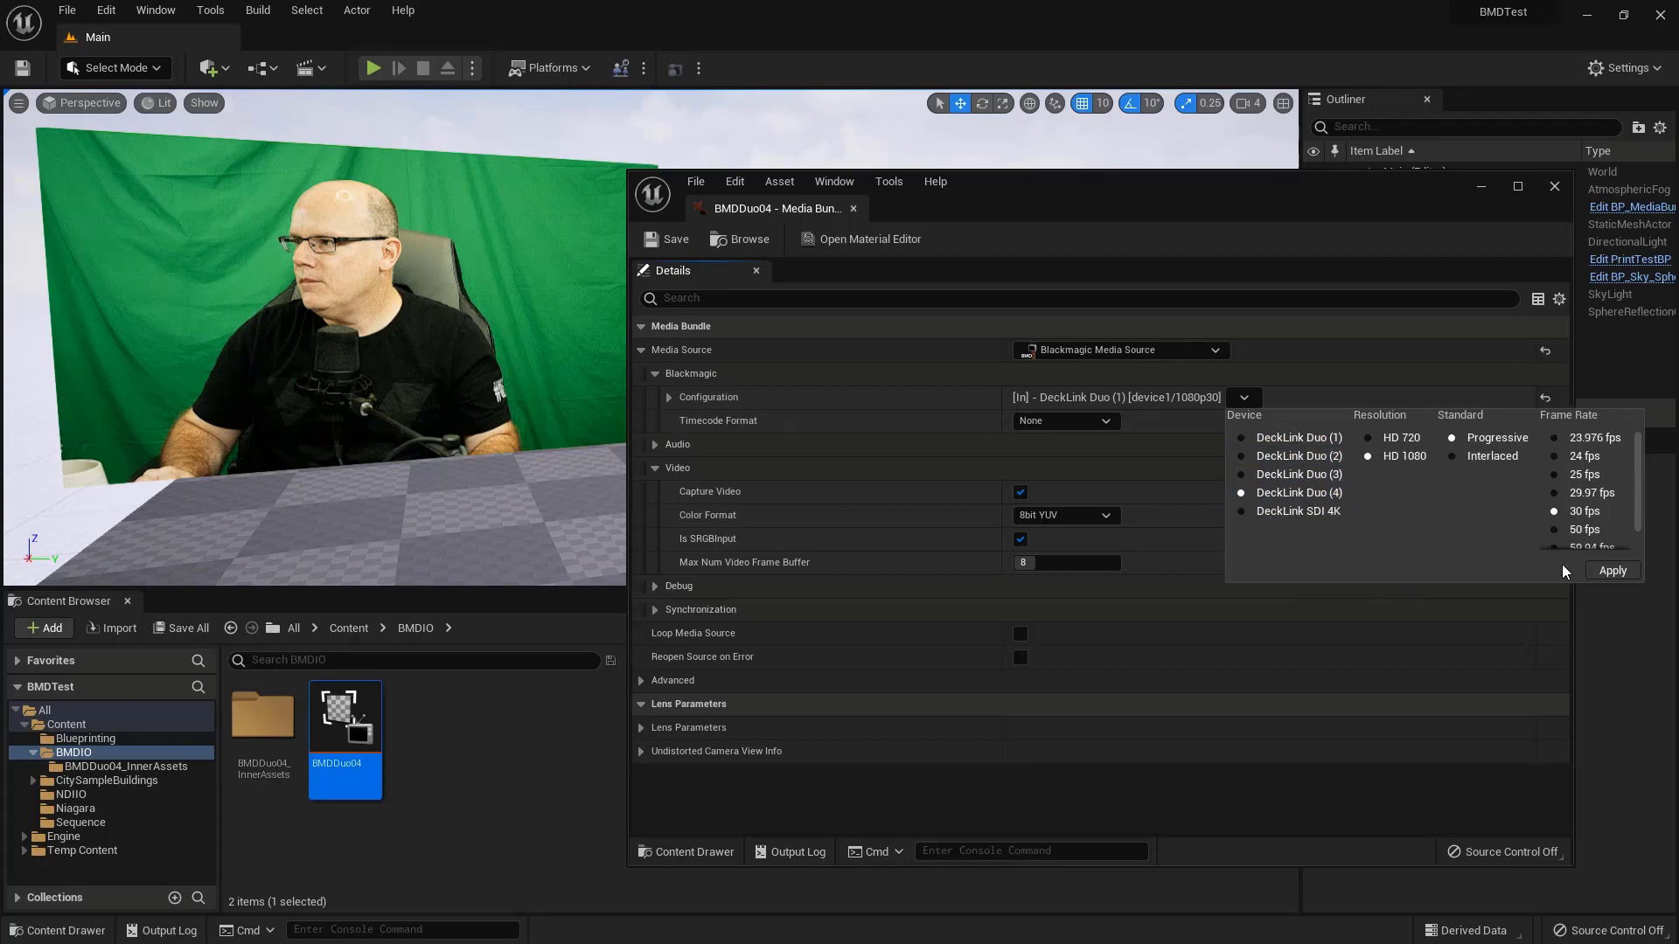
{"action": "left_click", "coordinate": [1612, 571]}
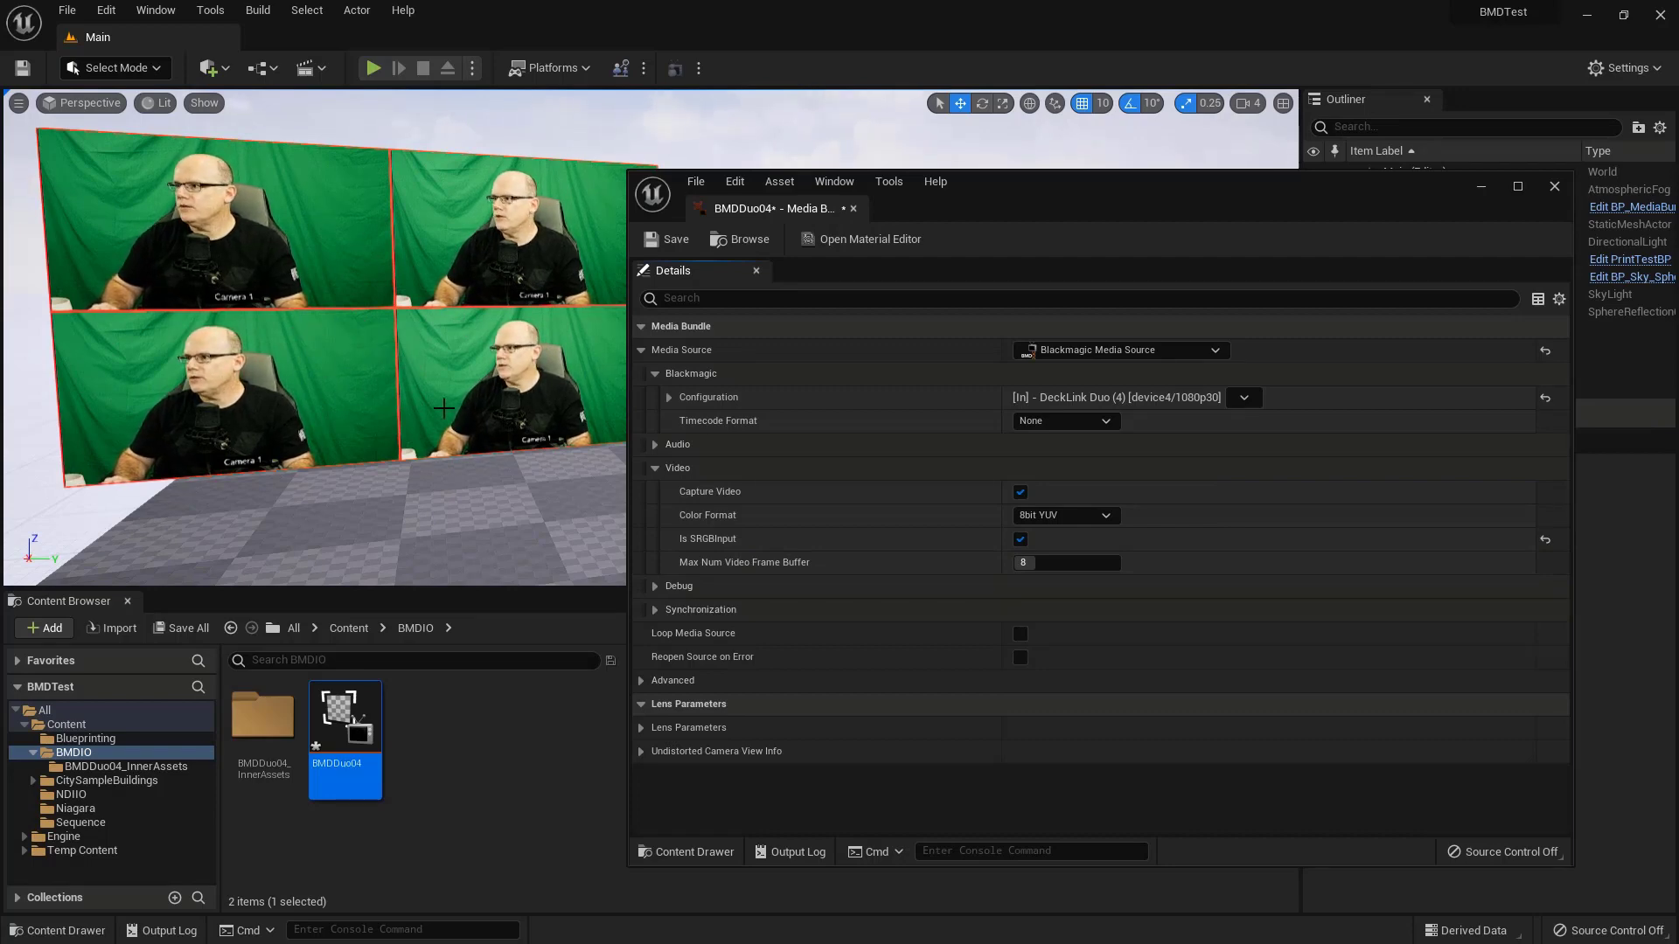
{"action": "left_click", "coordinate": [676, 239]}
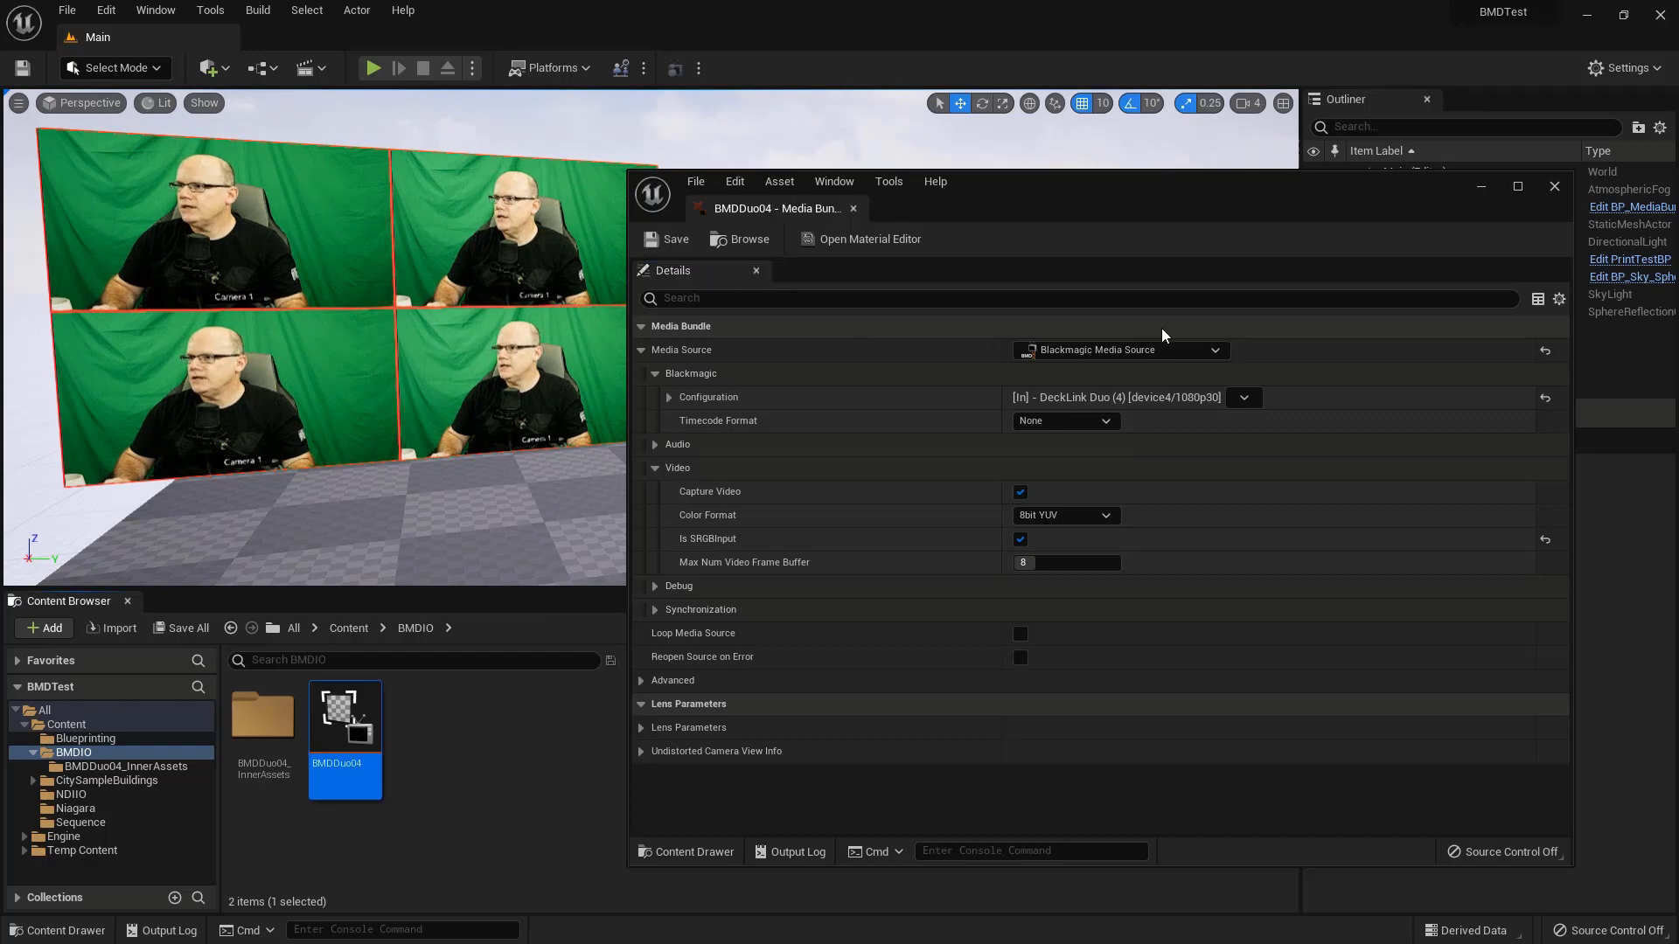
{"action": "left_click", "coordinate": [1554, 186]}
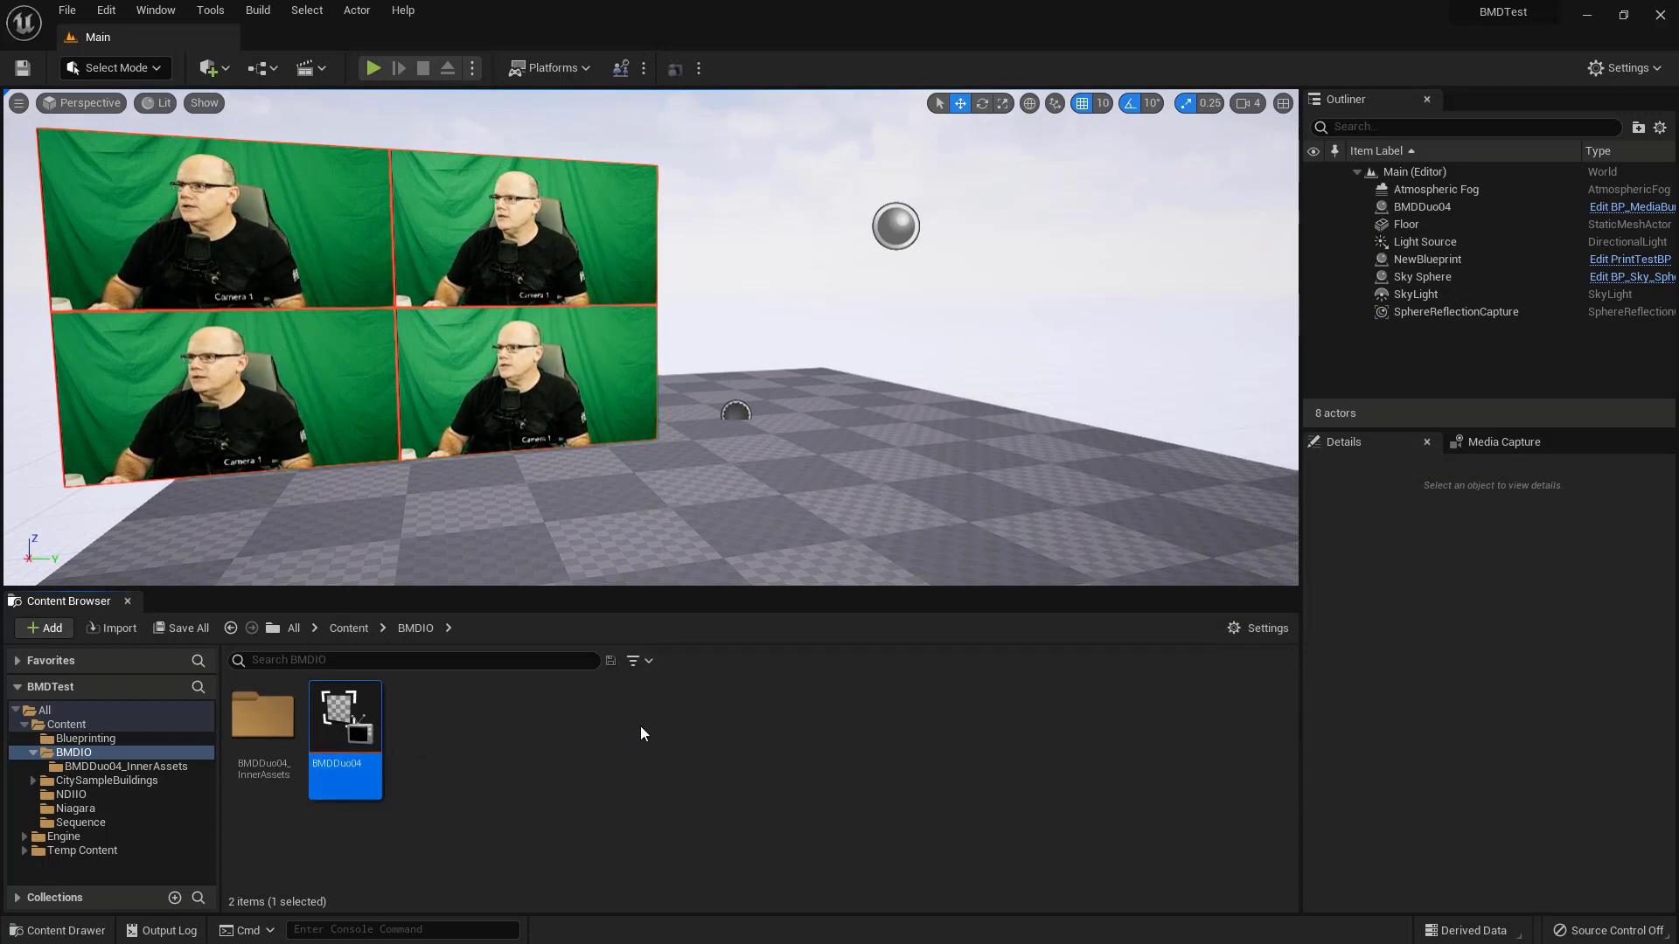
- Switch to ATEM Software Control, reposition its window beside the video plane, and bring up the Multi View settings
{"action": "key", "text": "alt+Tab"}
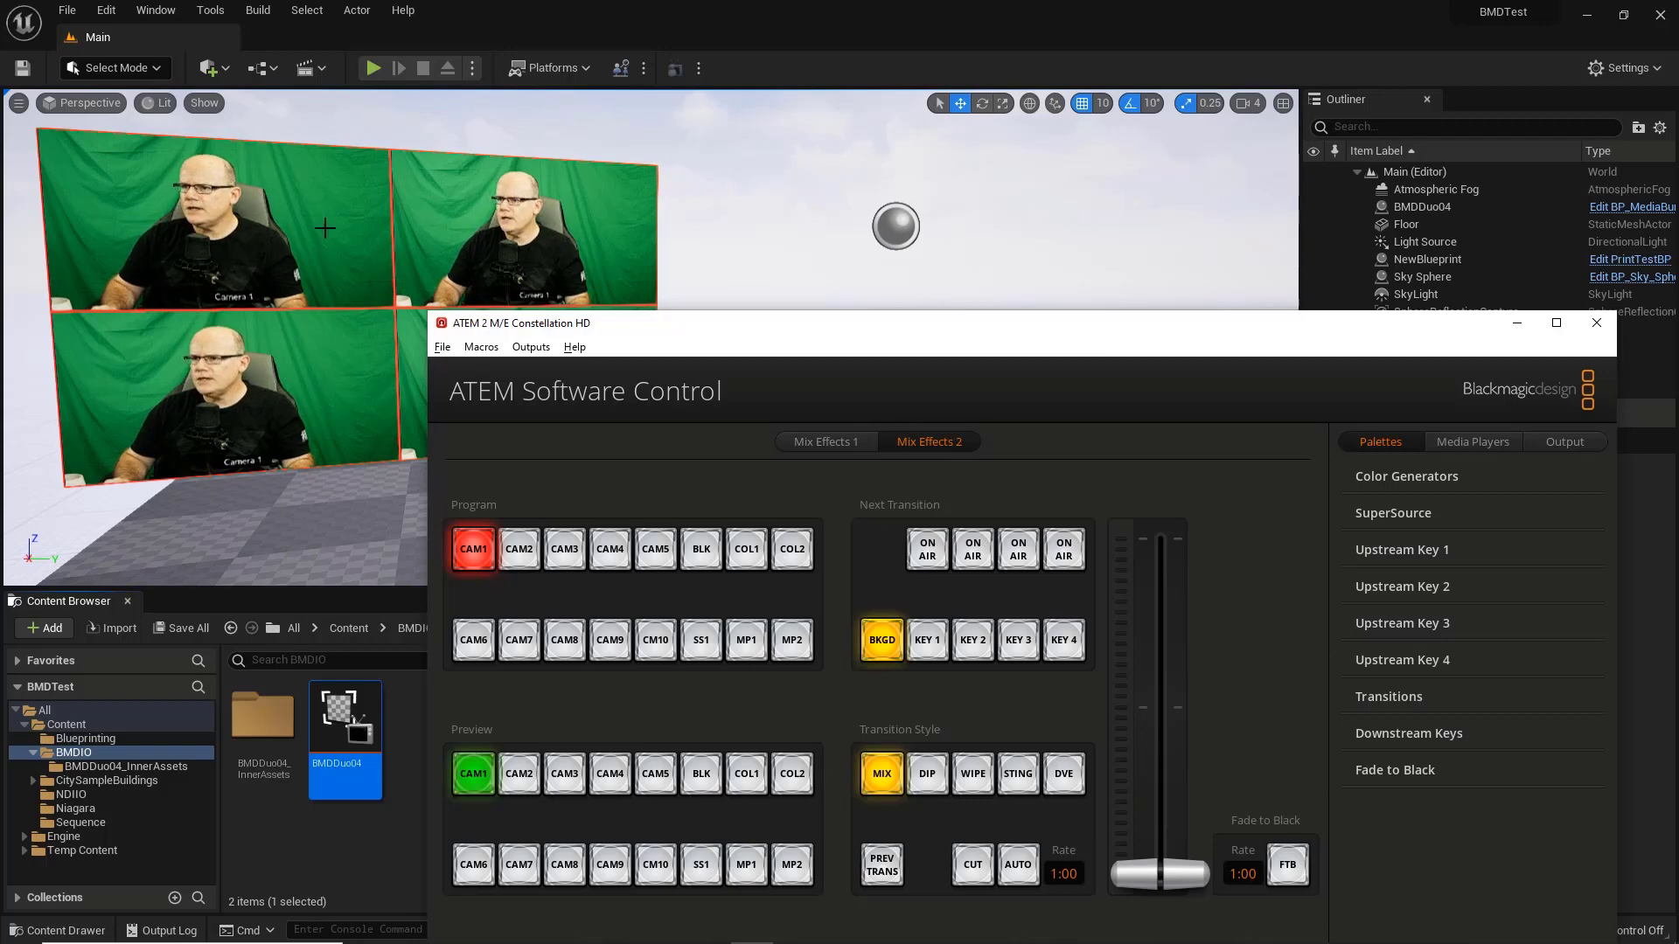
{"action": "left_click_drag", "start_coordinate": [977, 330], "coordinate": [1013, 274]}
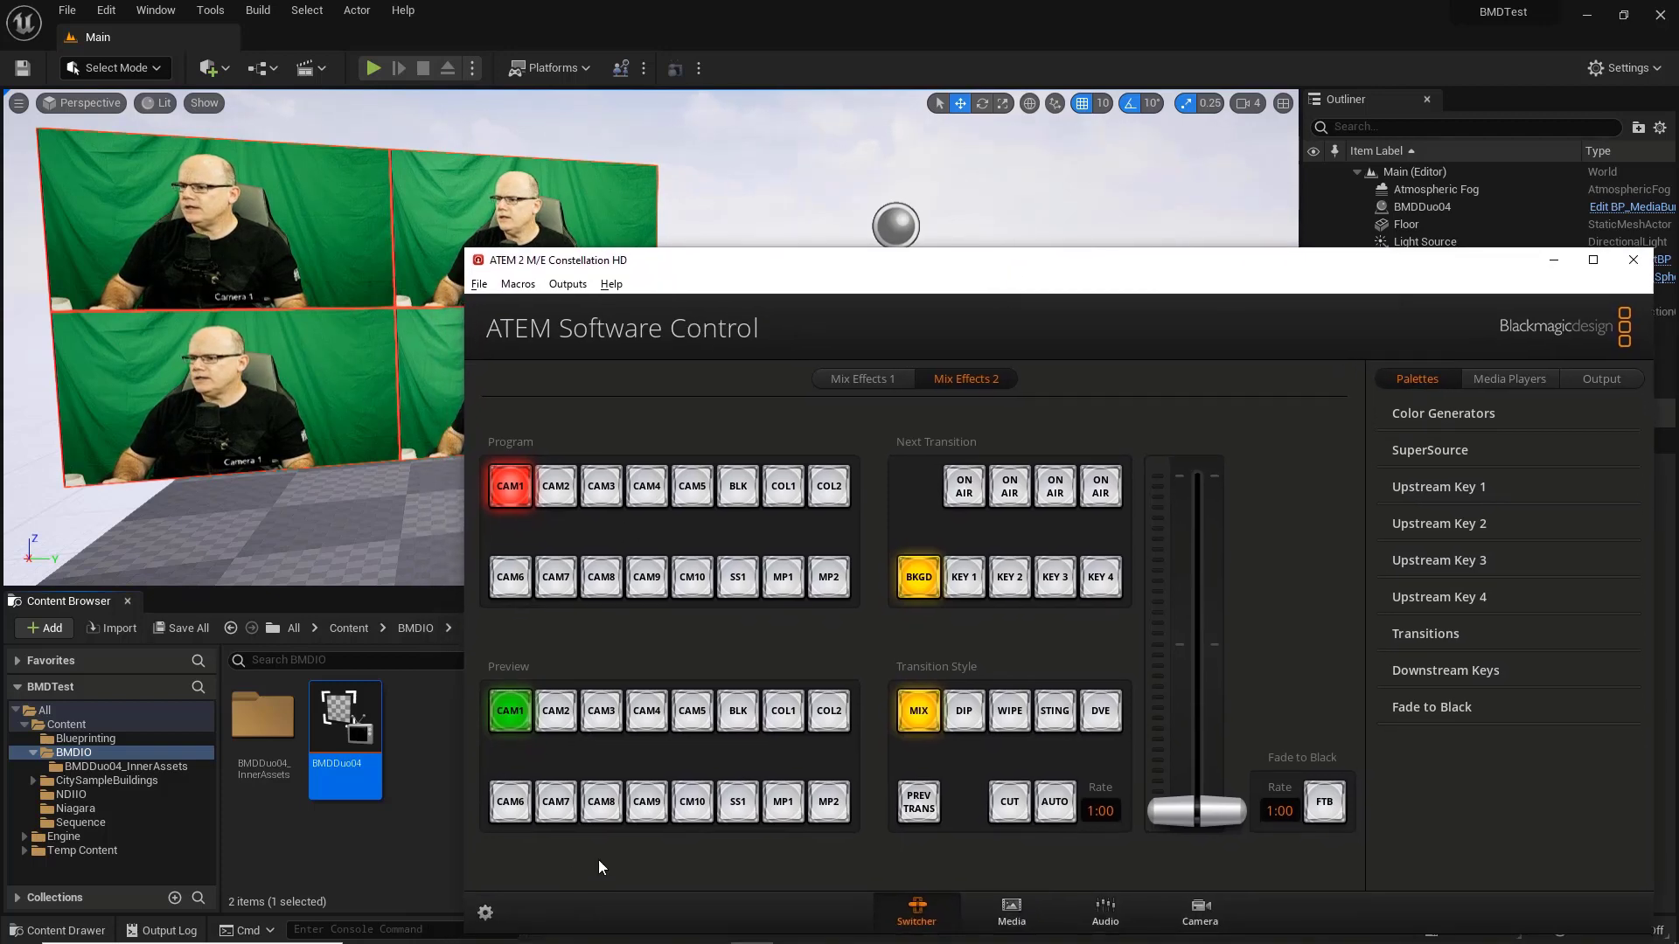
{"action": "left_click", "coordinate": [485, 913]}
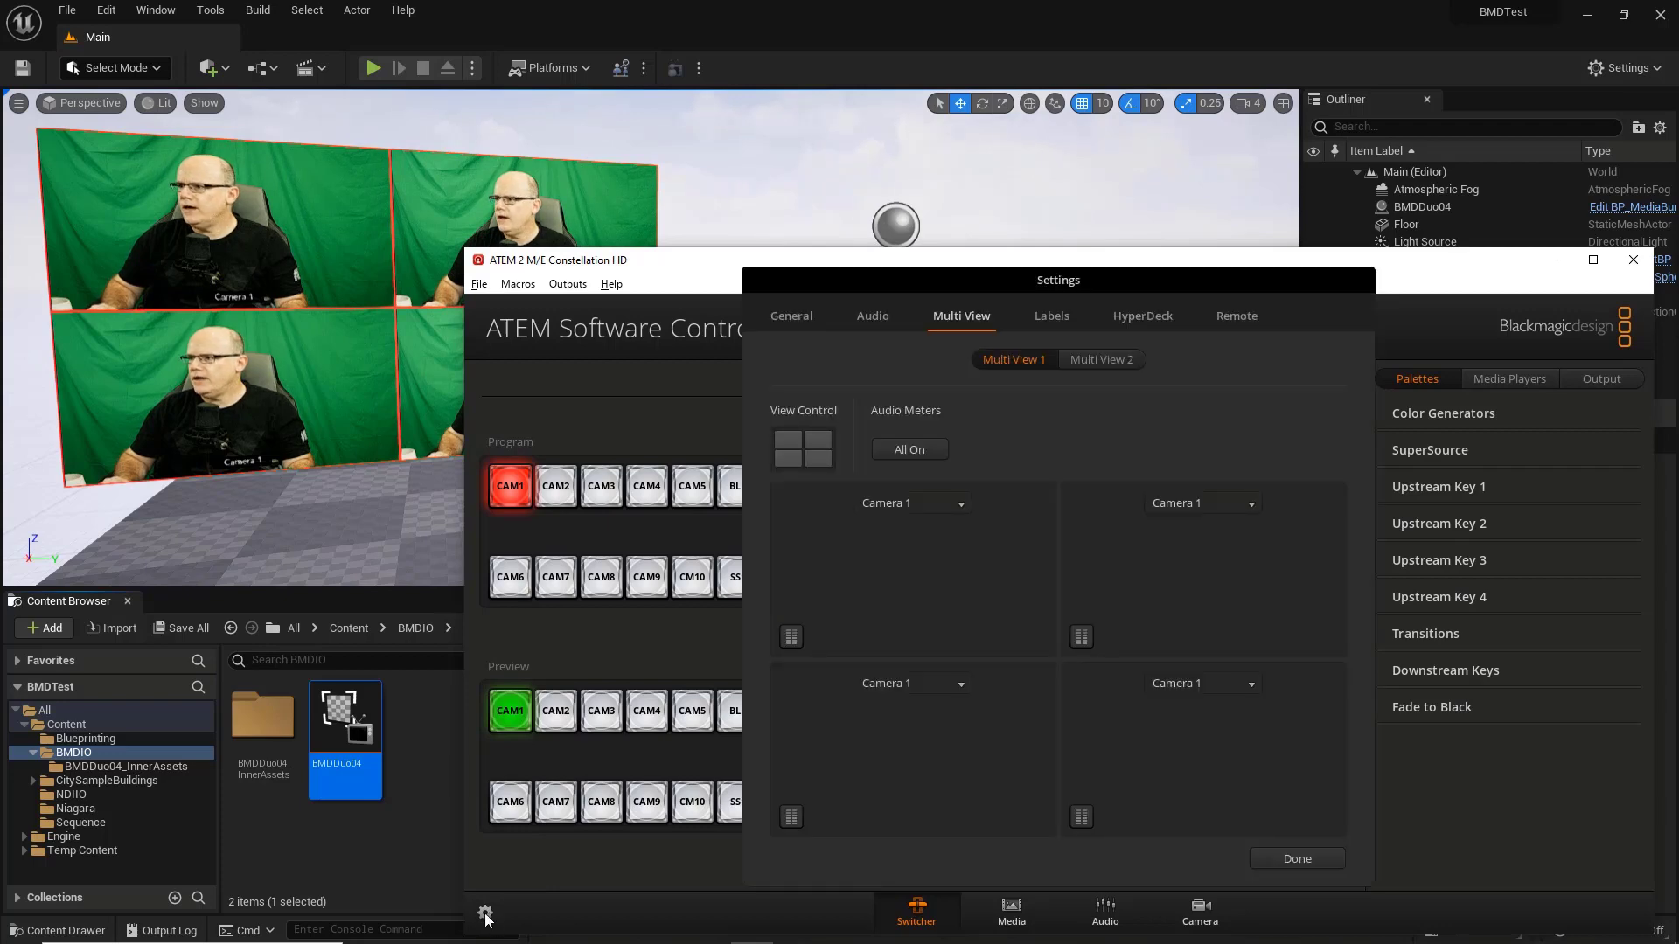
{"action": "left_click", "coordinate": [796, 317]}
{"action": "left_click", "coordinate": [874, 318]}
{"action": "left_click", "coordinate": [953, 319]}
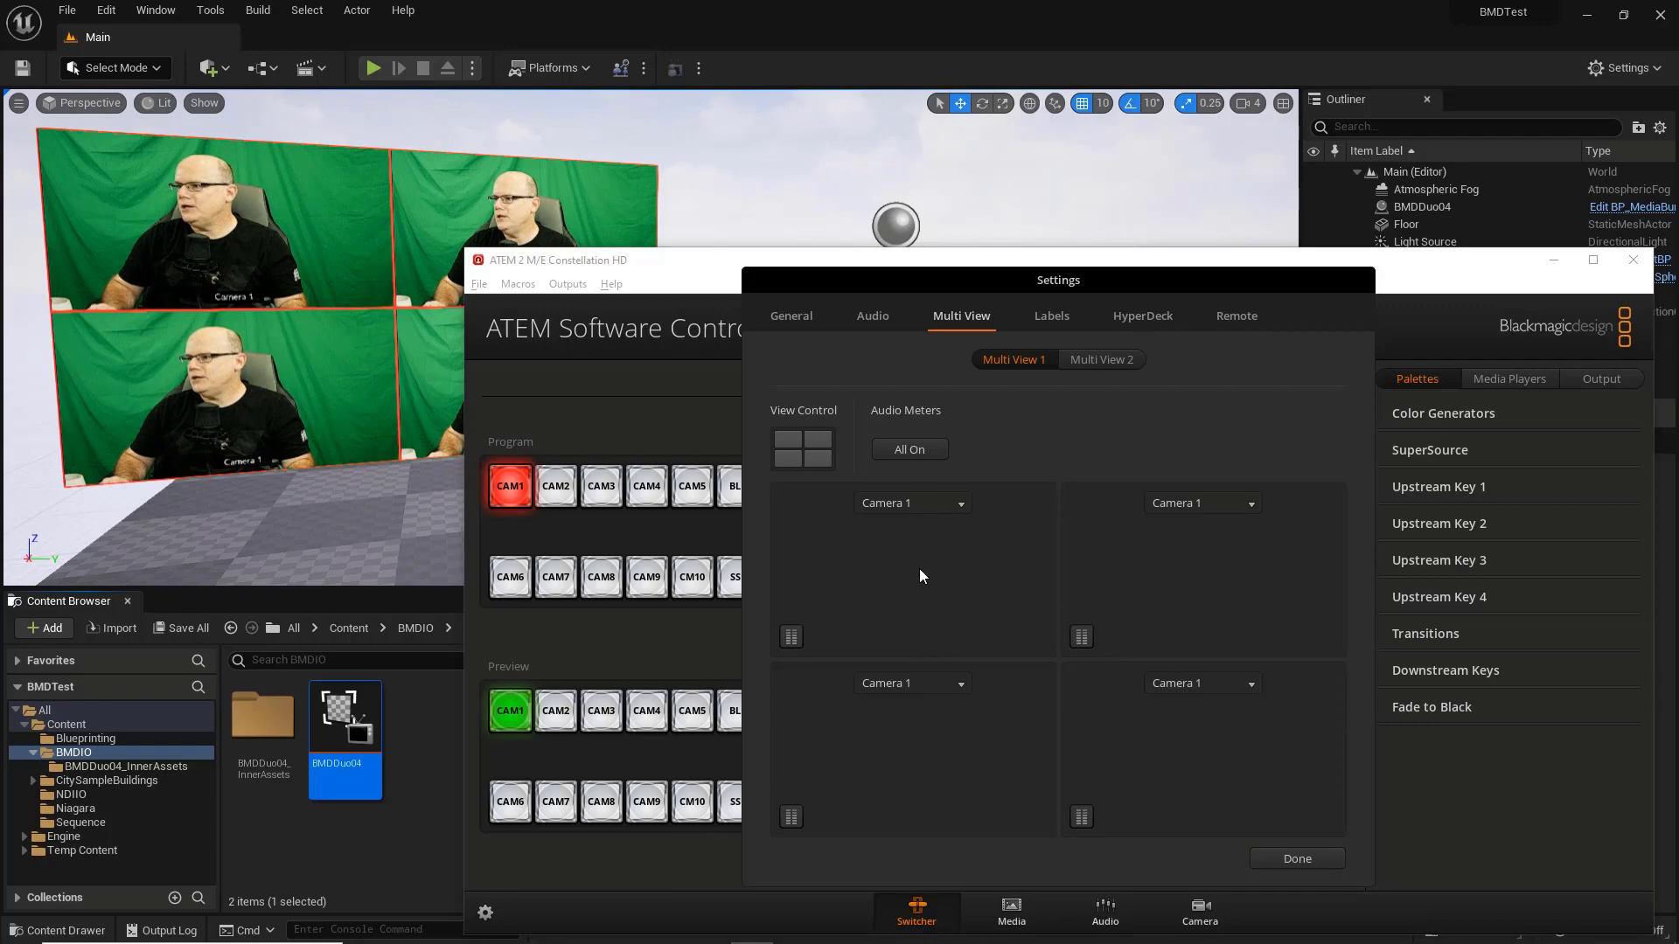
- Try splitting the quadrants of Multi View 1 into smaller windows, and return to the four-window layout
{"action": "left_click", "coordinate": [782, 439]}
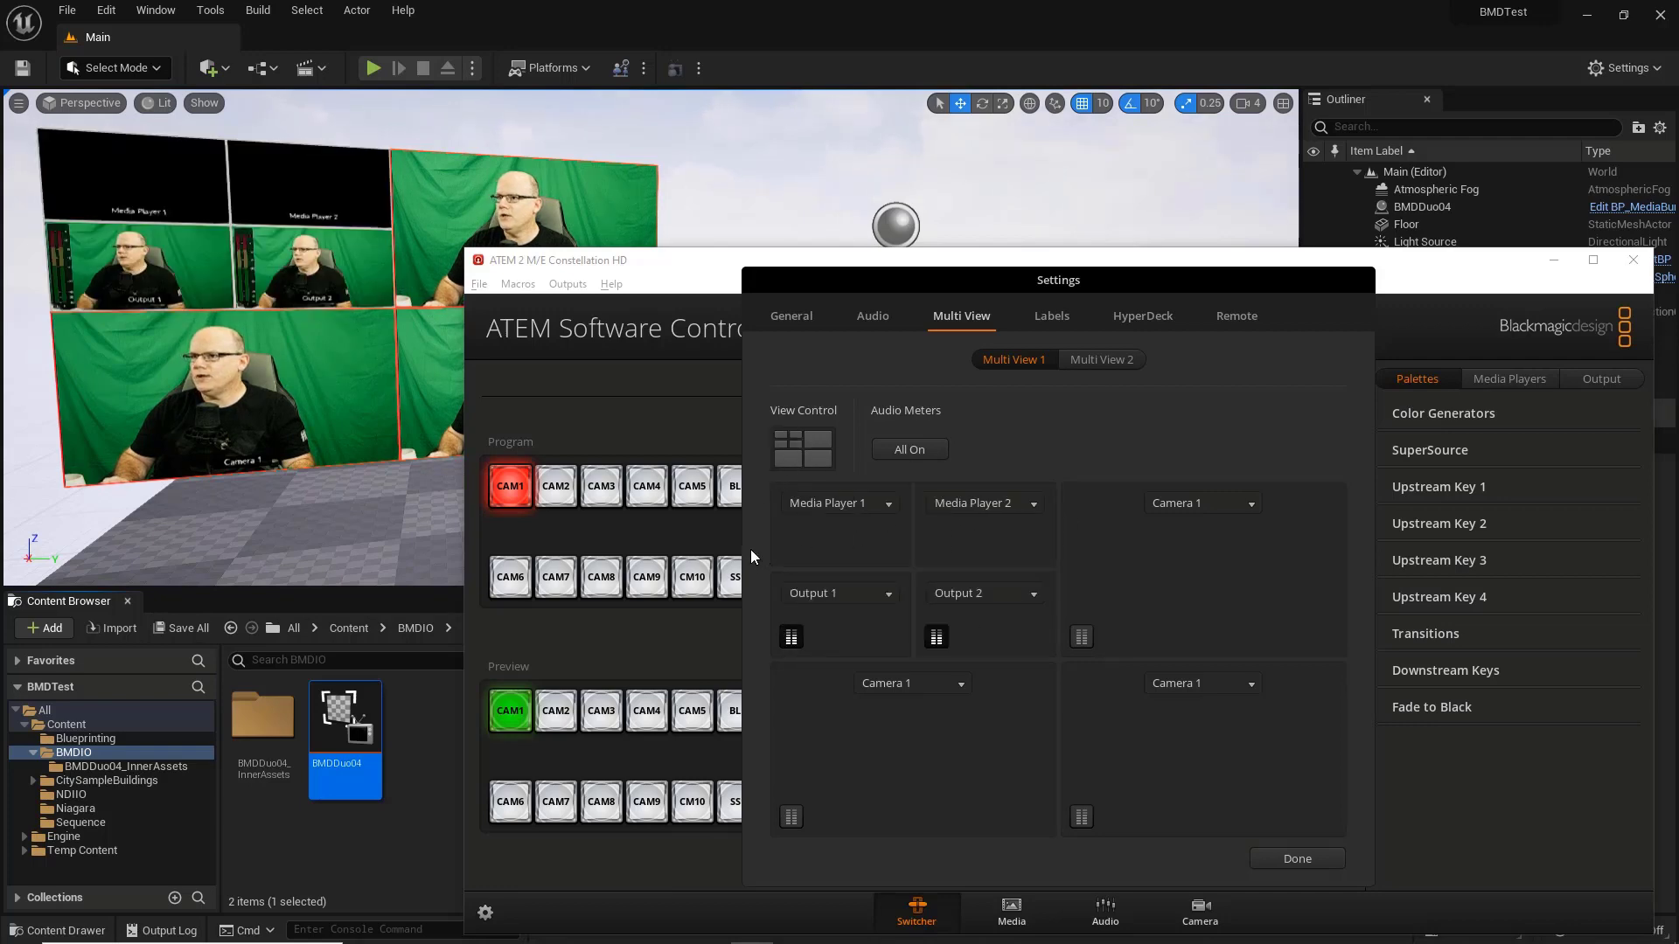
{"action": "left_click", "coordinate": [813, 446]}
{"action": "left_click", "coordinate": [814, 460]}
{"action": "left_click", "coordinate": [790, 461]}
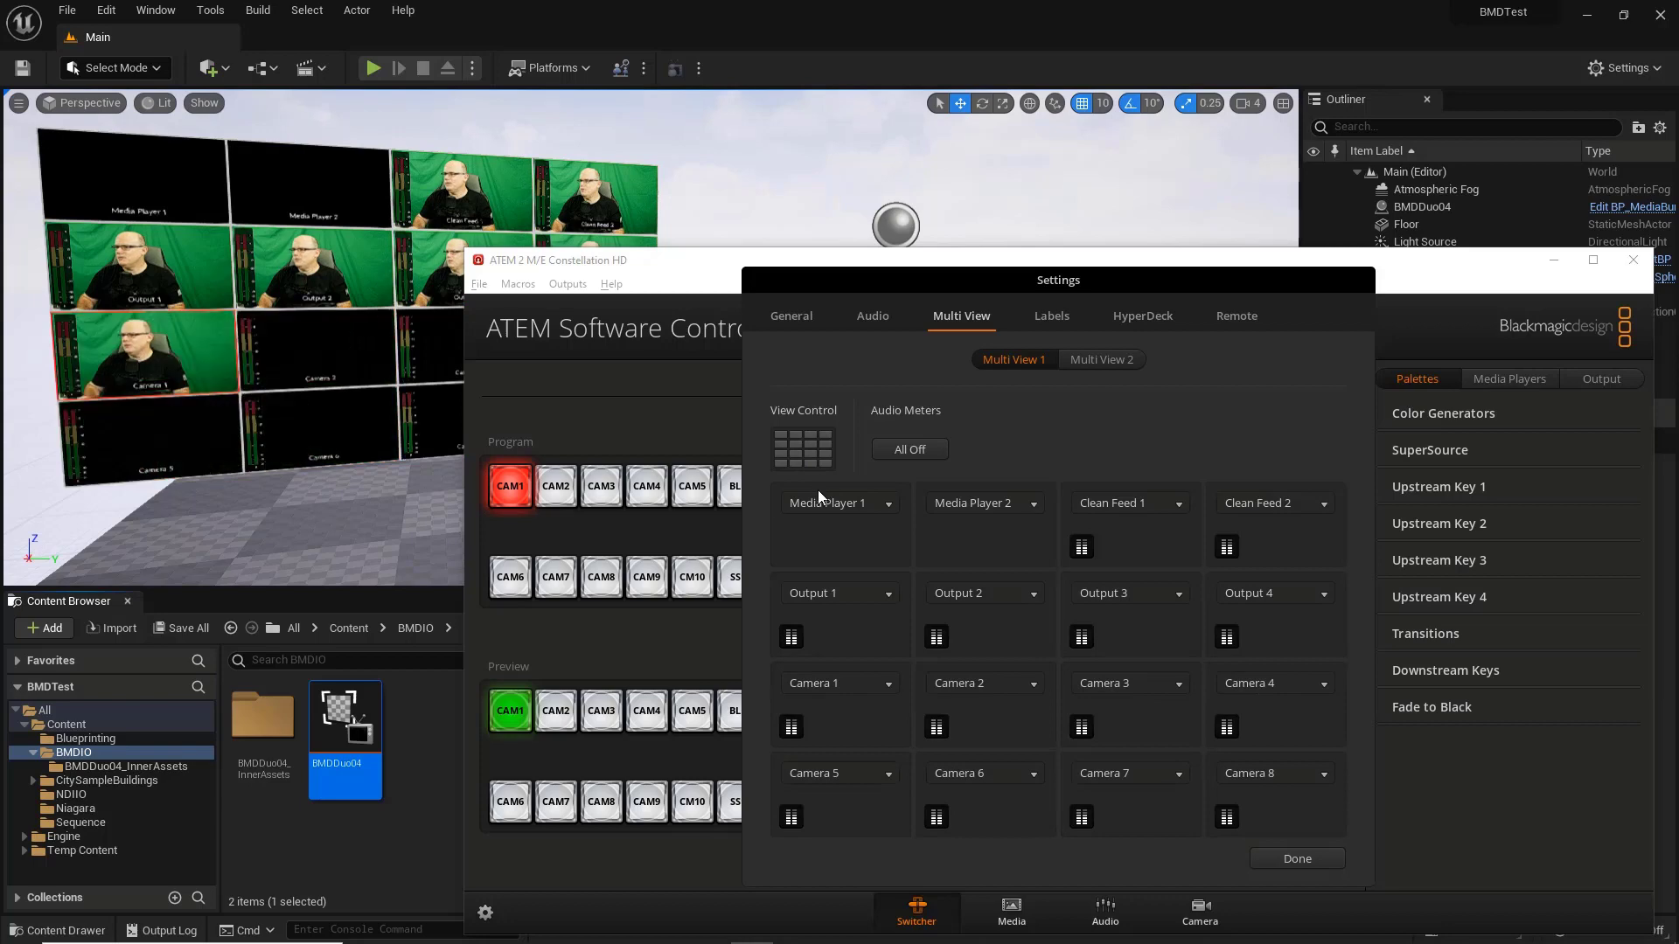
{"action": "left_click", "coordinate": [796, 438]}
{"action": "left_click", "coordinate": [819, 439]}
{"action": "left_click", "coordinate": [817, 460]}
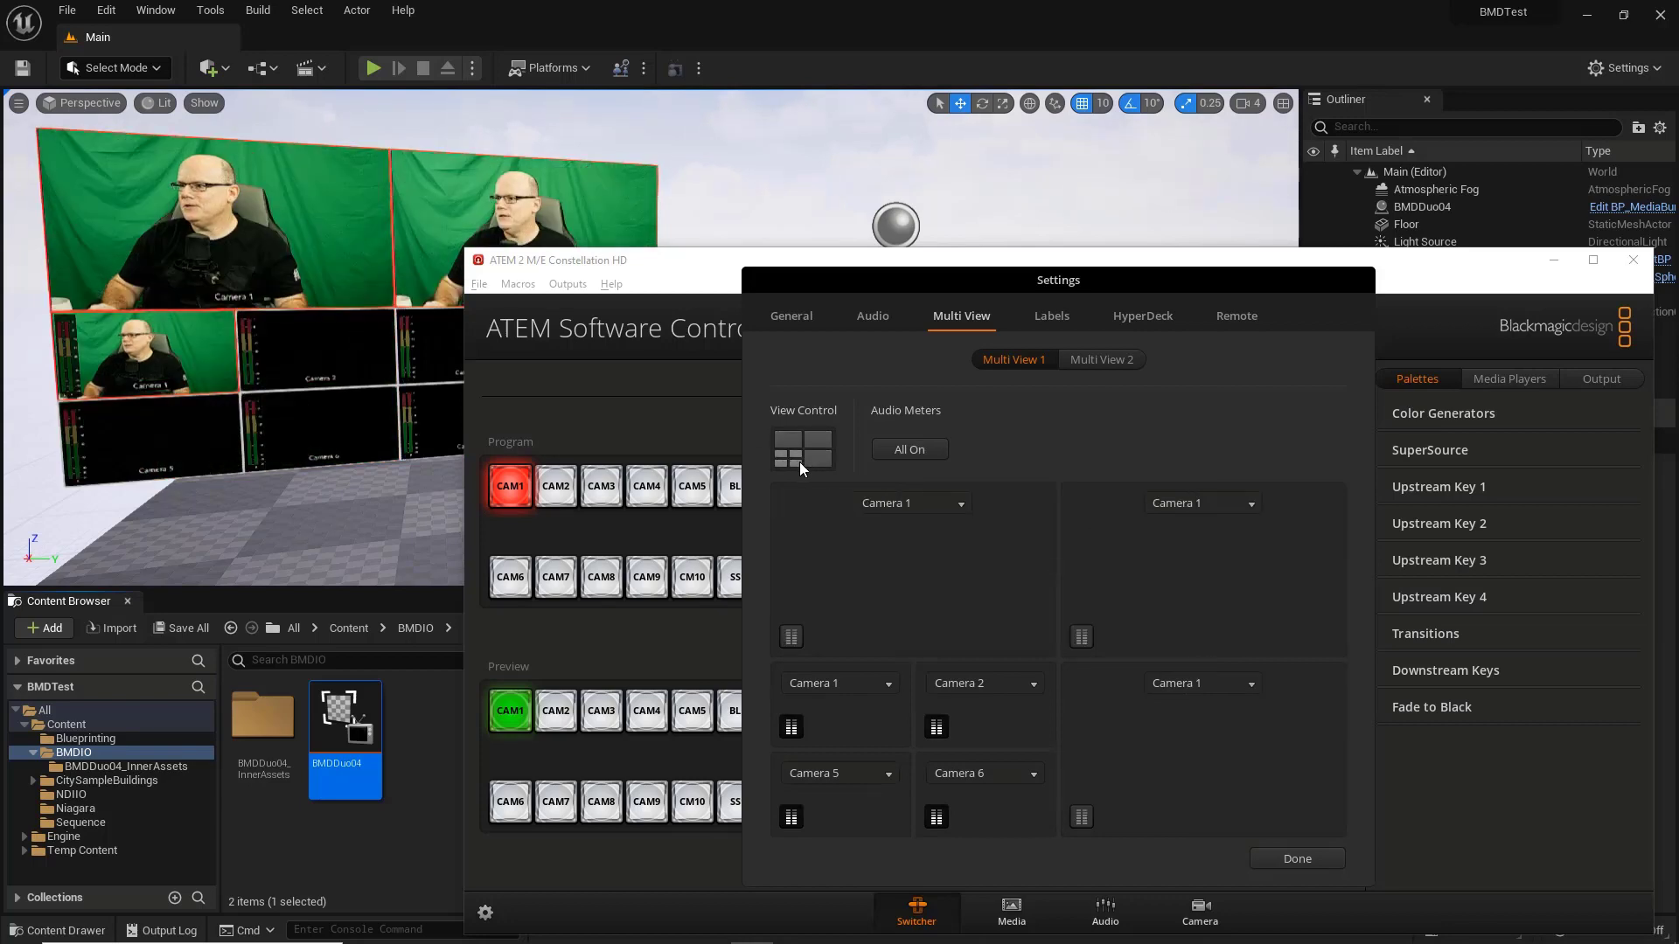
{"action": "left_click", "coordinate": [794, 462]}
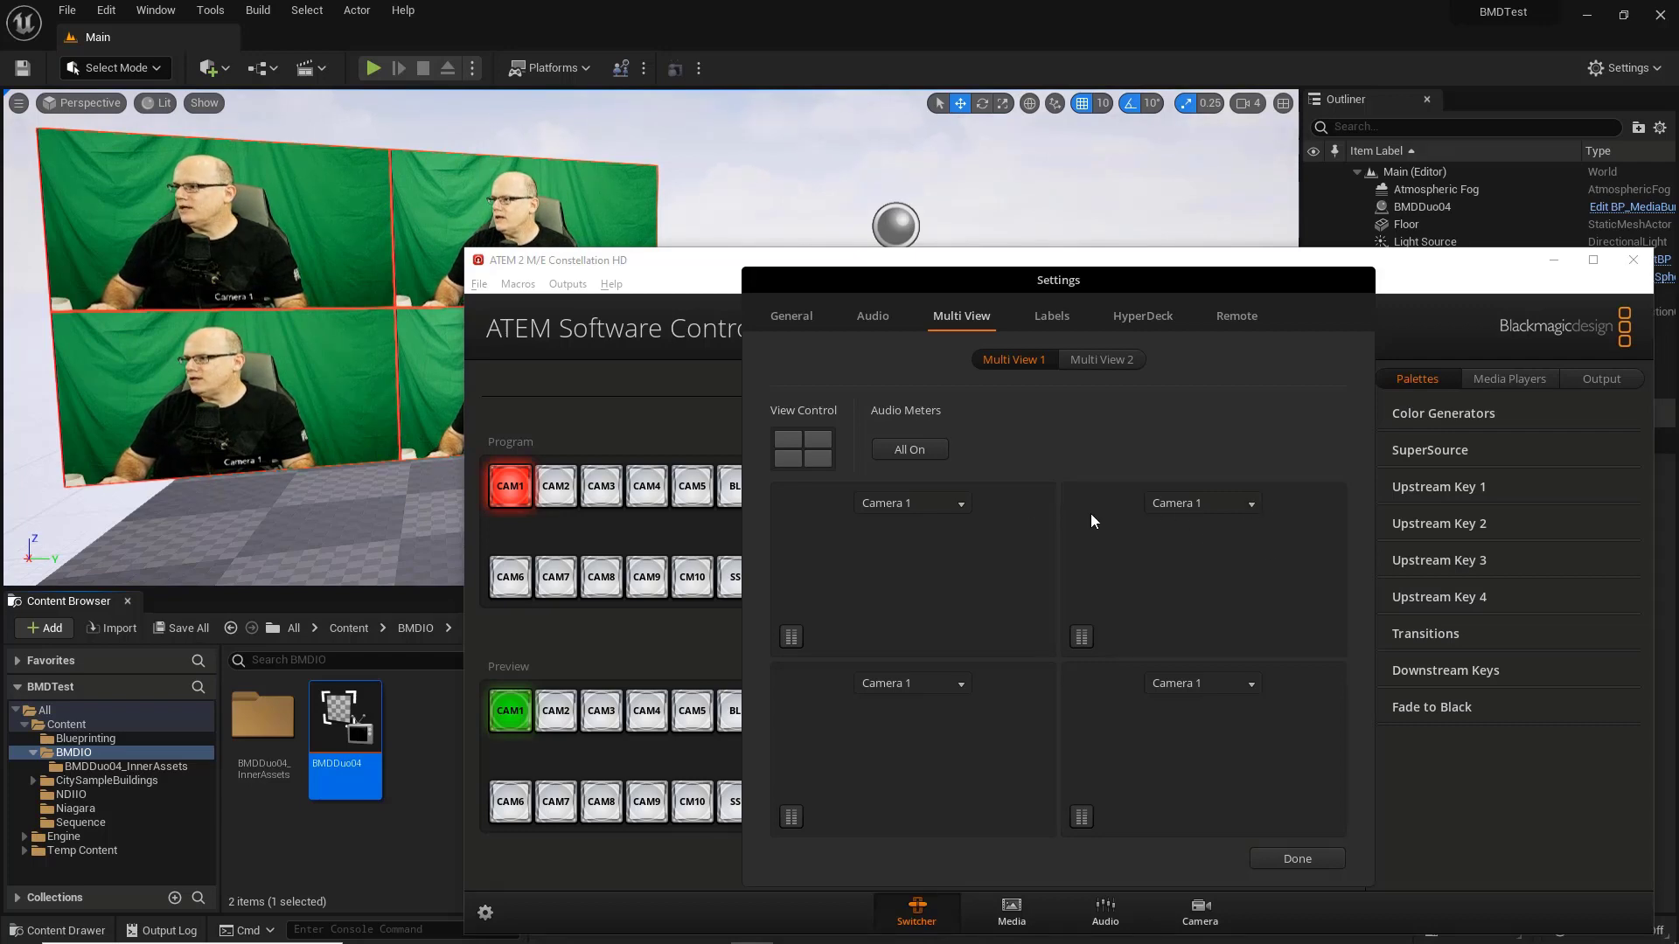
- Assign ME 1 Key 1 Mask to Multi View 1's upper-right window and ME 1 to its lower-left window, and close the settings
{"action": "left_click", "coordinate": [1249, 503]}
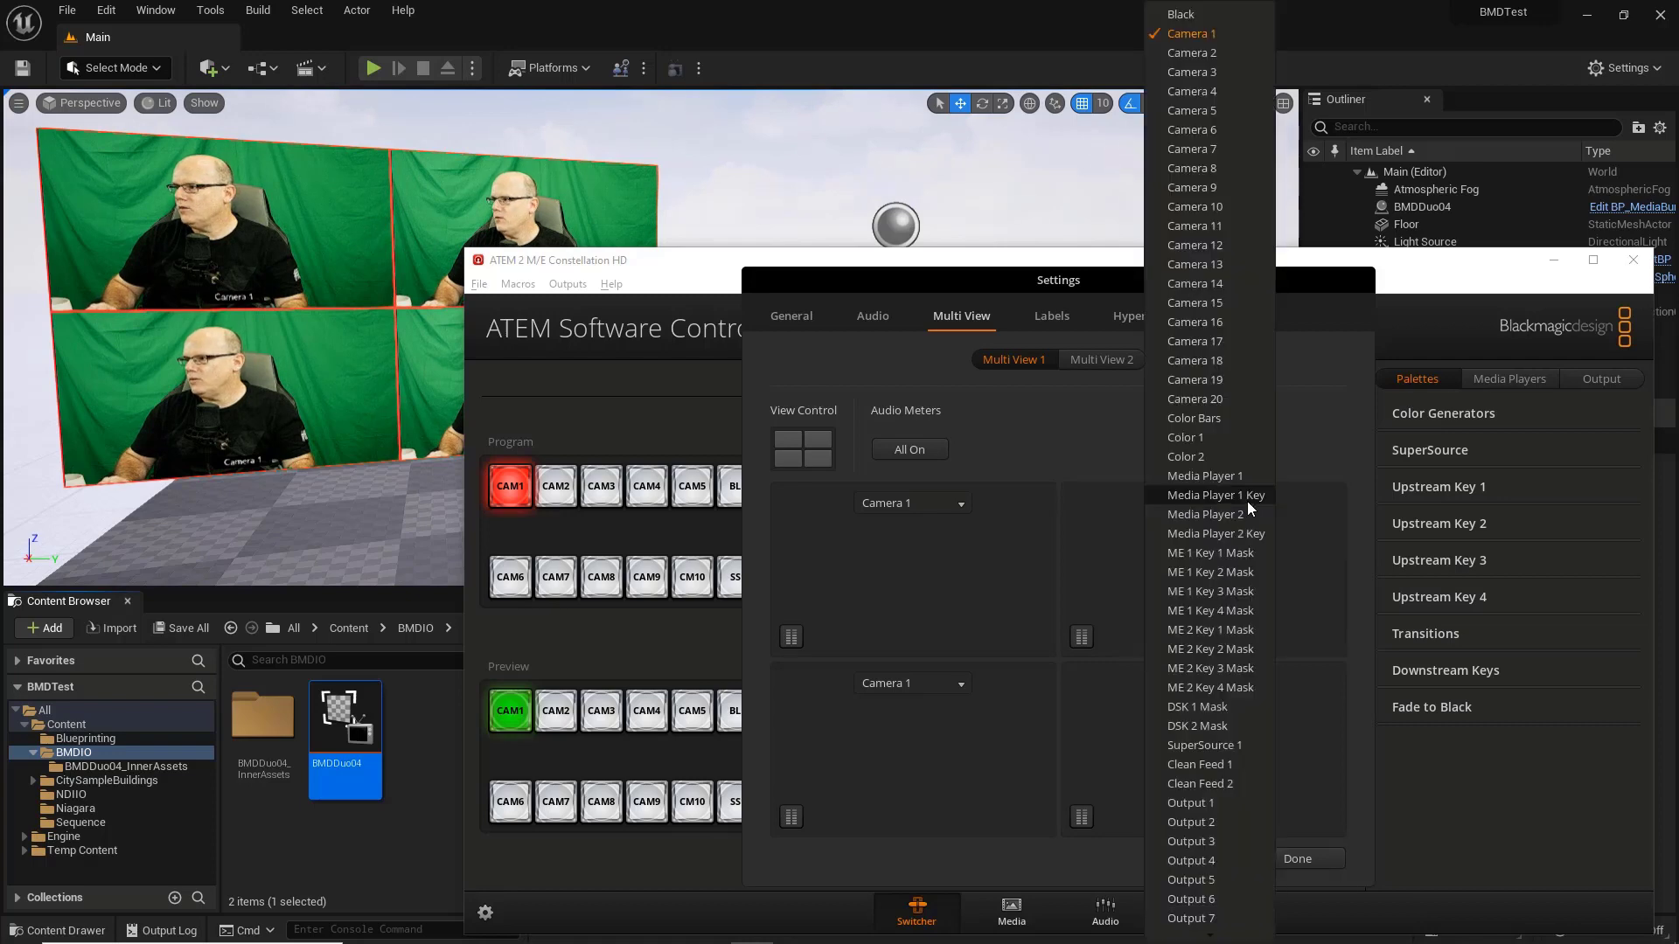
{"action": "left_click", "coordinate": [1215, 557]}
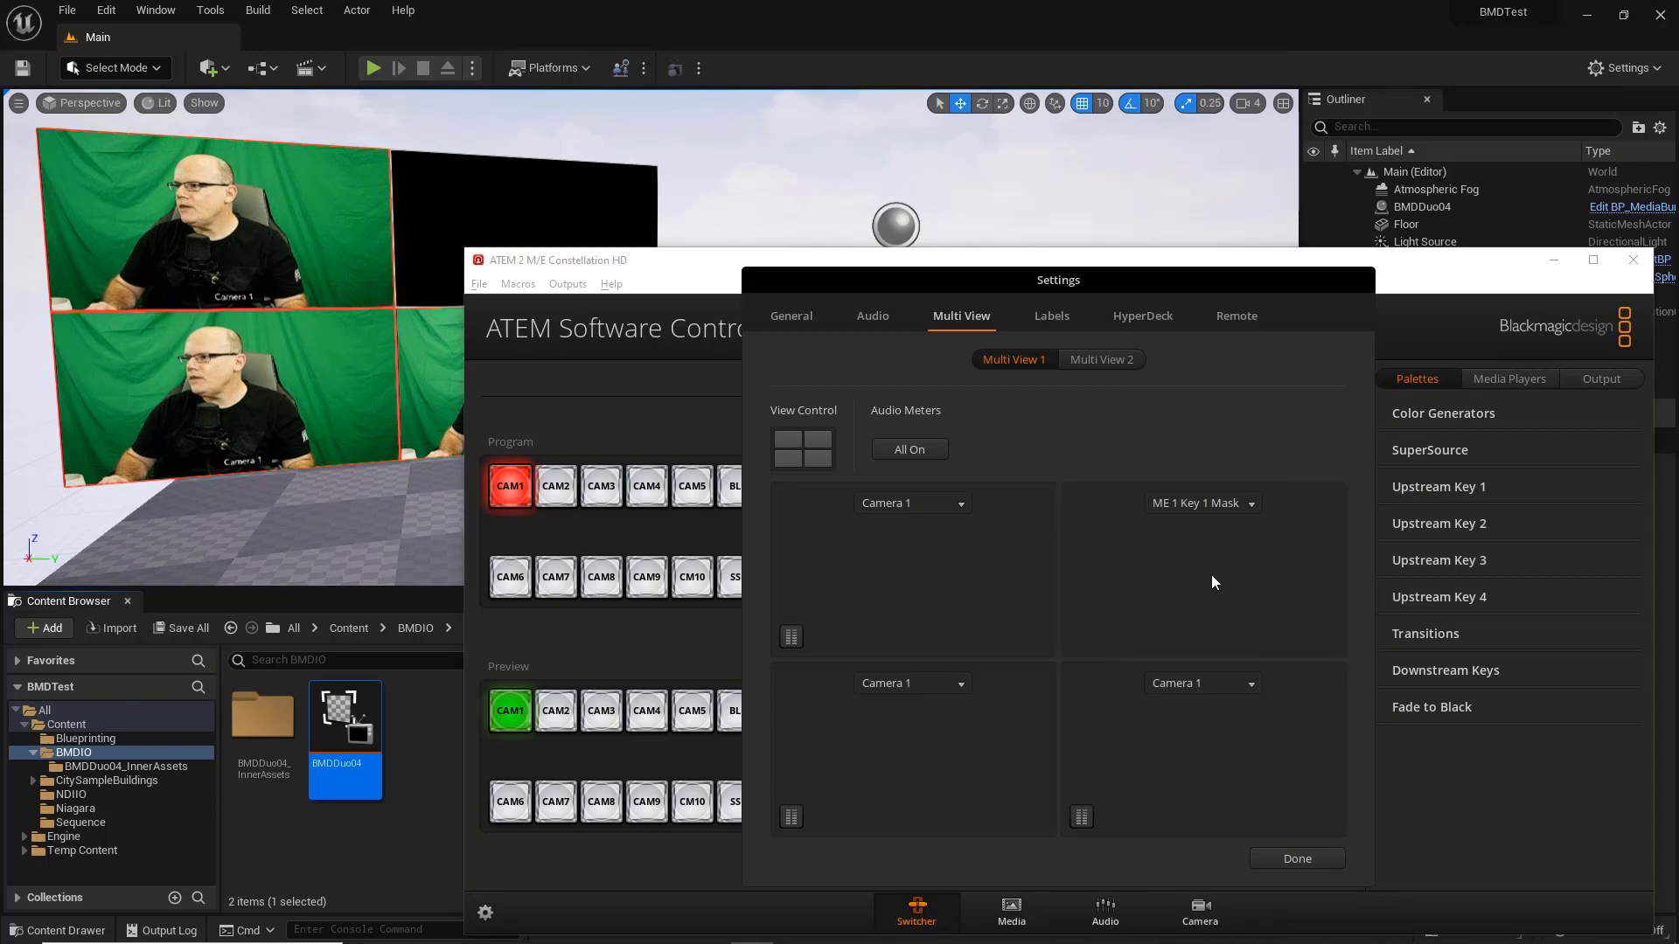
{"action": "left_click", "coordinate": [885, 687]}
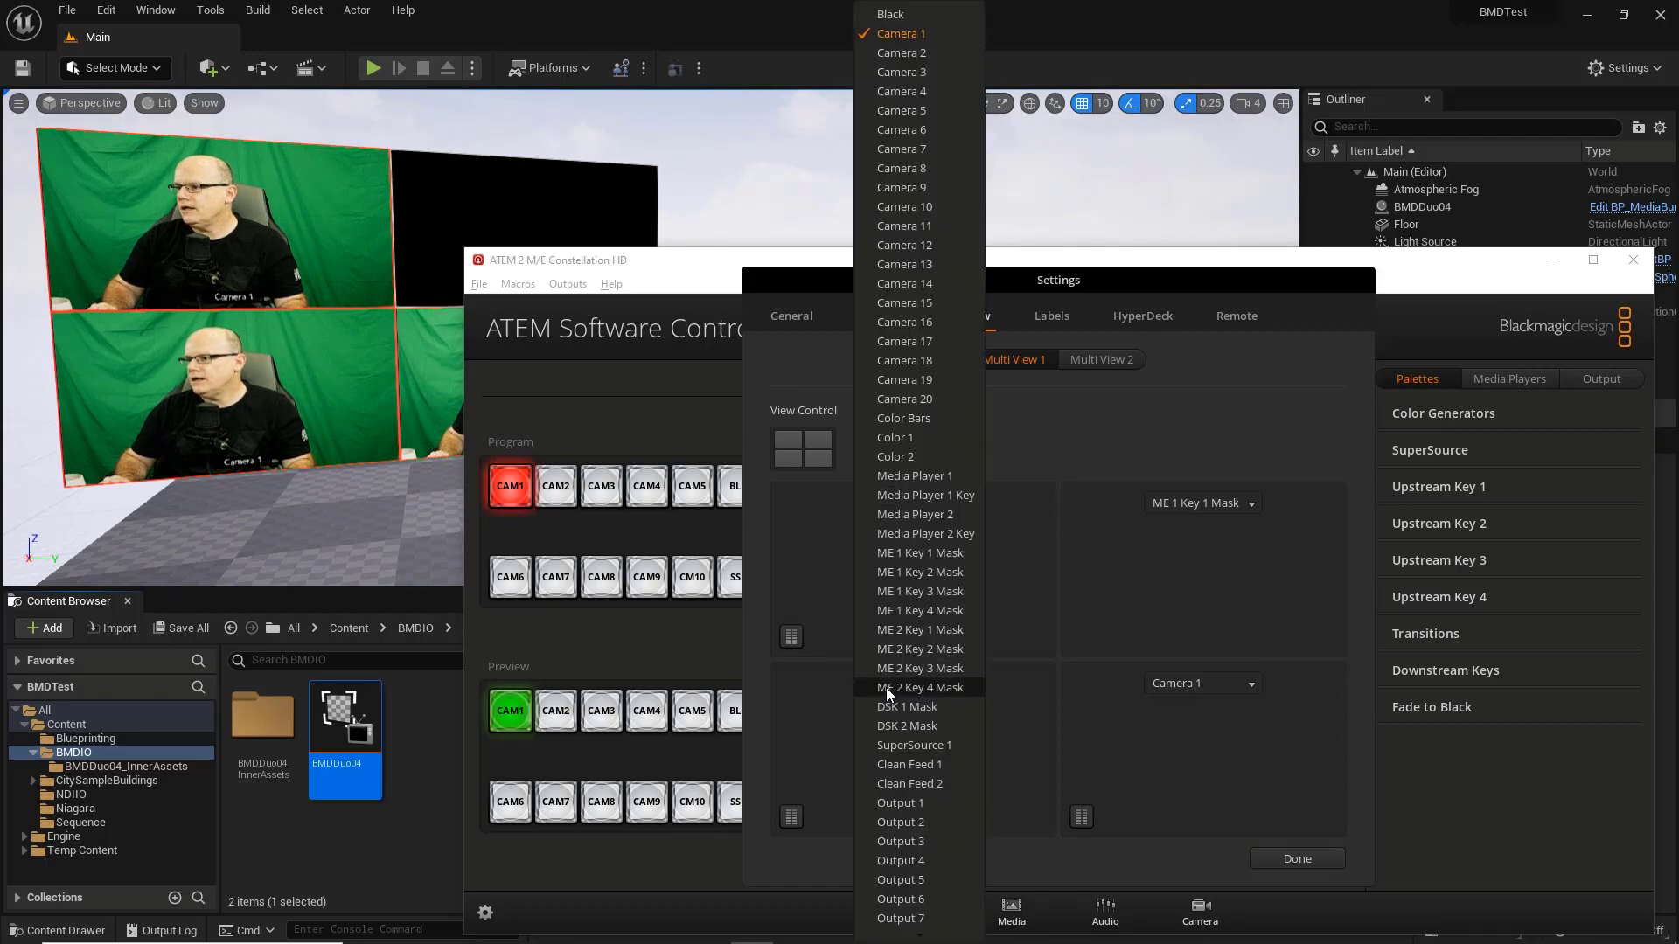
{"action": "scroll", "coordinate": [894, 691], "scroll_direction": "down", "scroll_amount": 3}
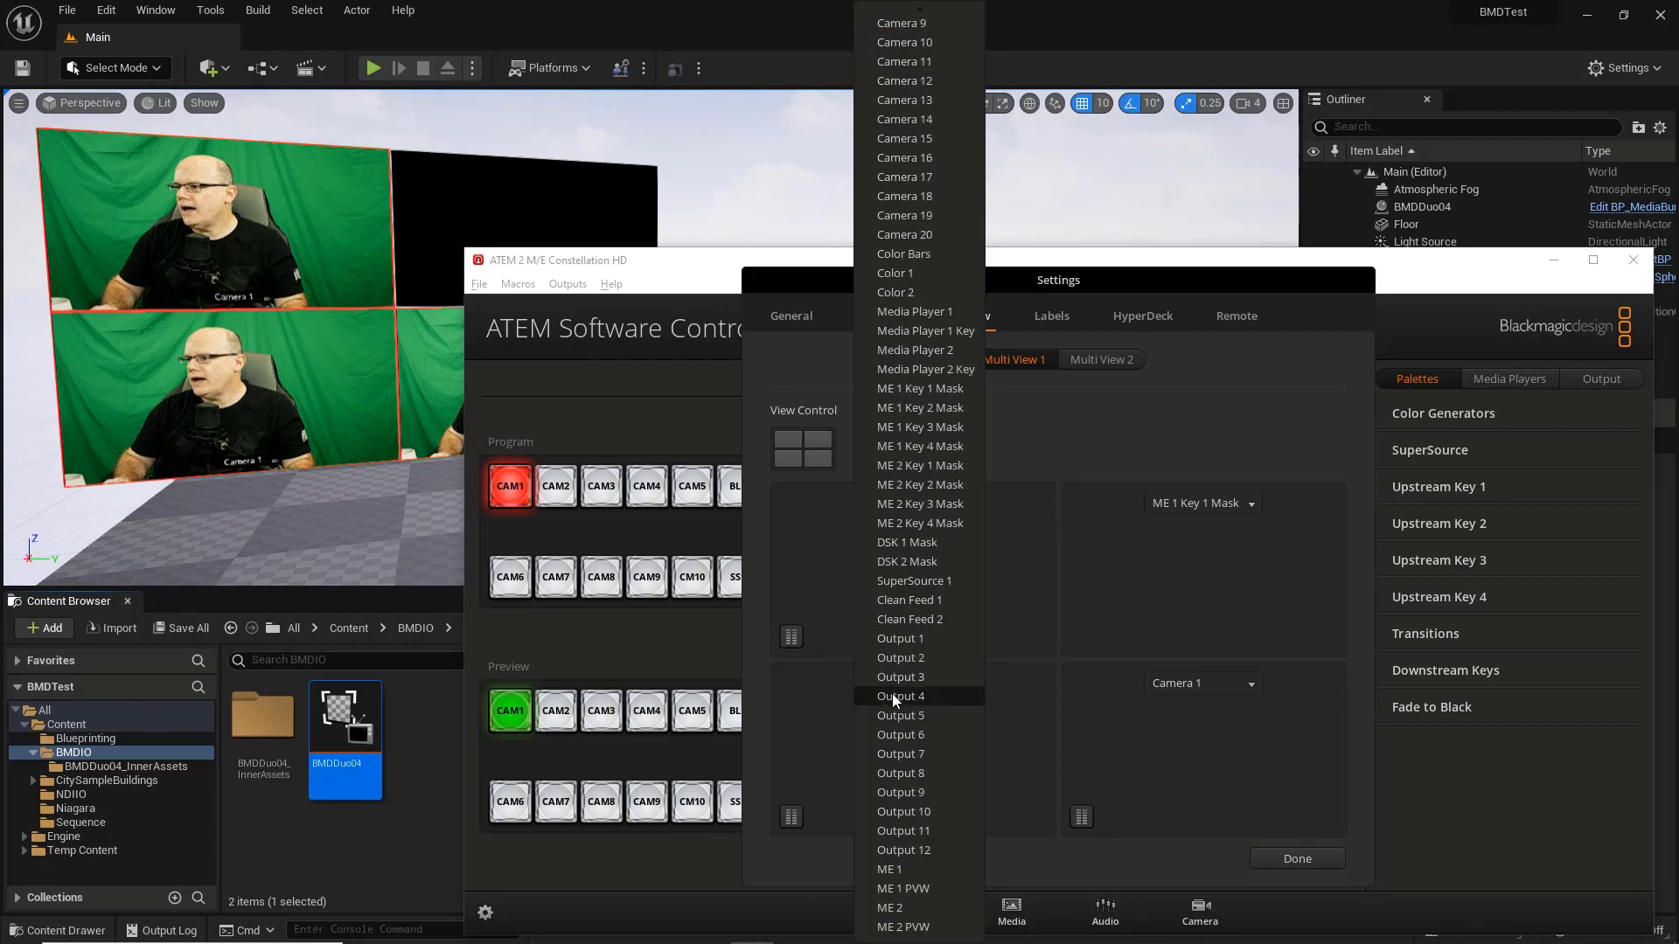
{"action": "left_click", "coordinate": [909, 869]}
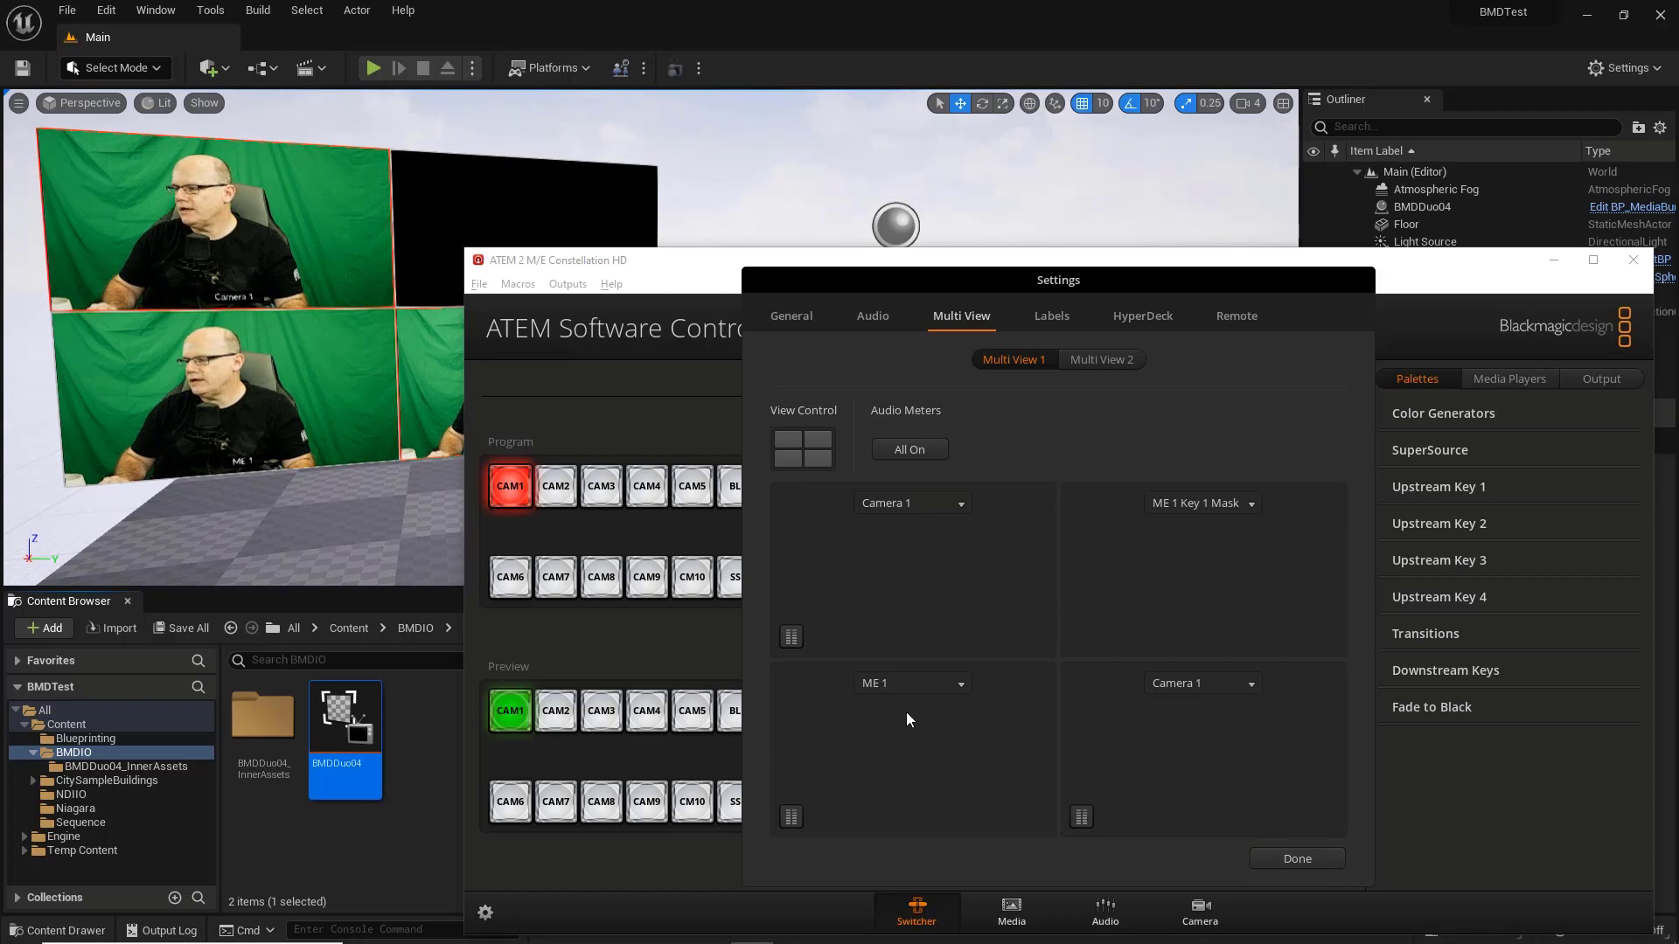
{"action": "left_click", "coordinate": [1294, 858]}
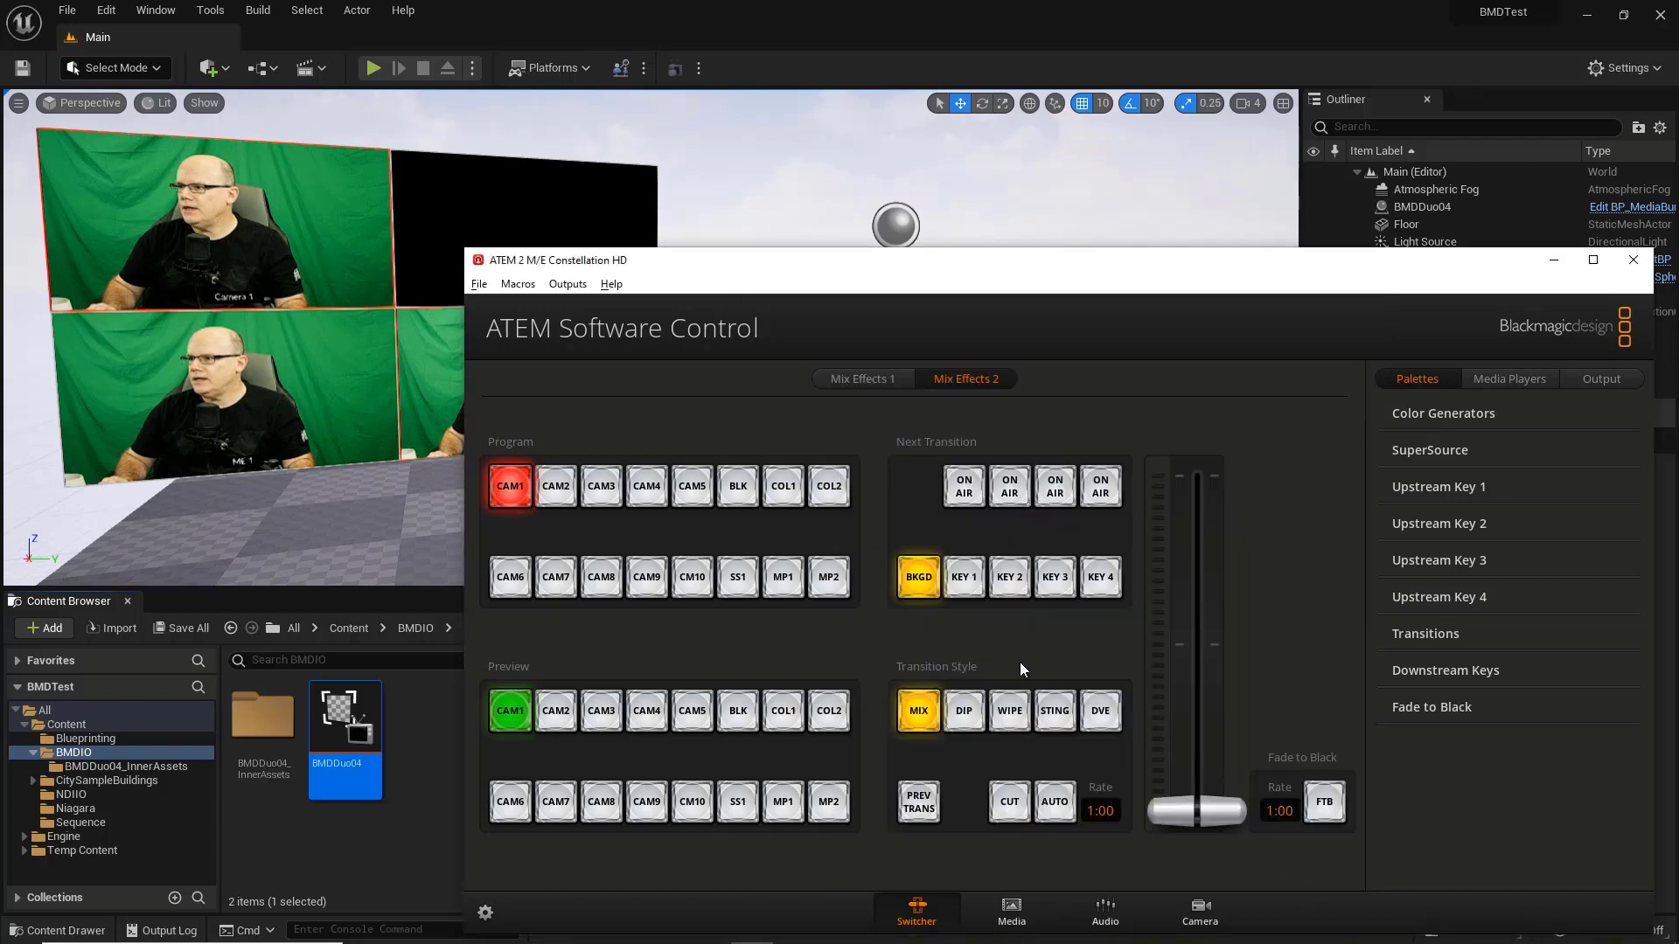
- Put black on the Mix Effects 1 program and configure Upstream Key 1 as a chroma key with Camera 1 as fill source
{"action": "left_click", "coordinate": [863, 379]}
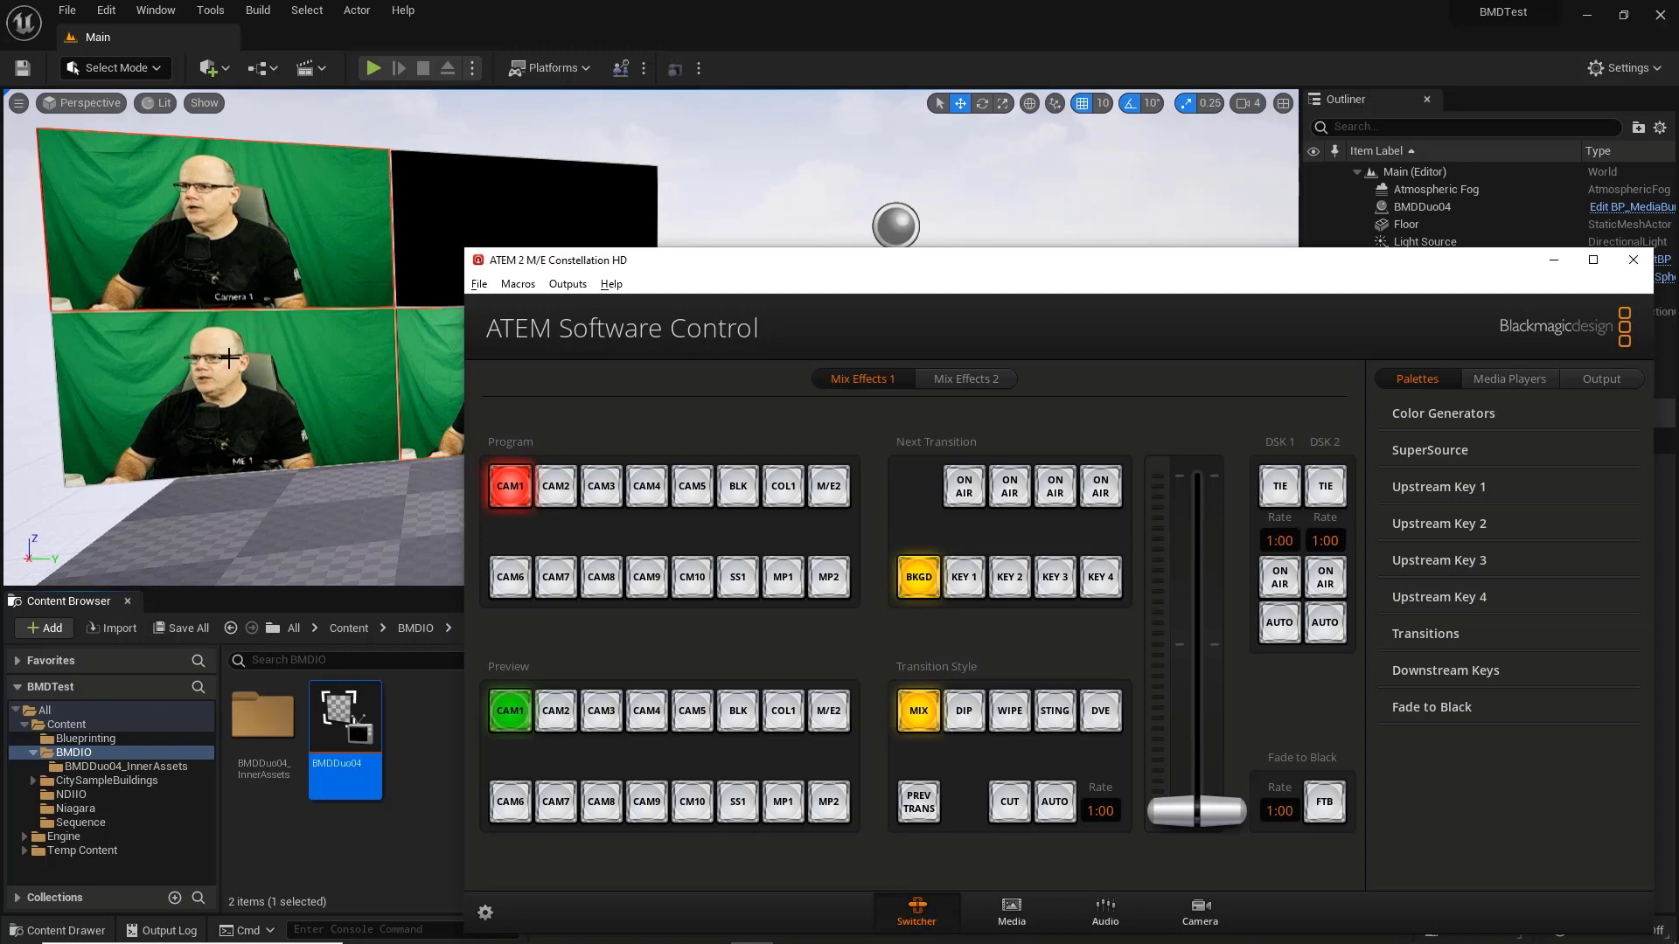
{"action": "left_click", "coordinate": [735, 488]}
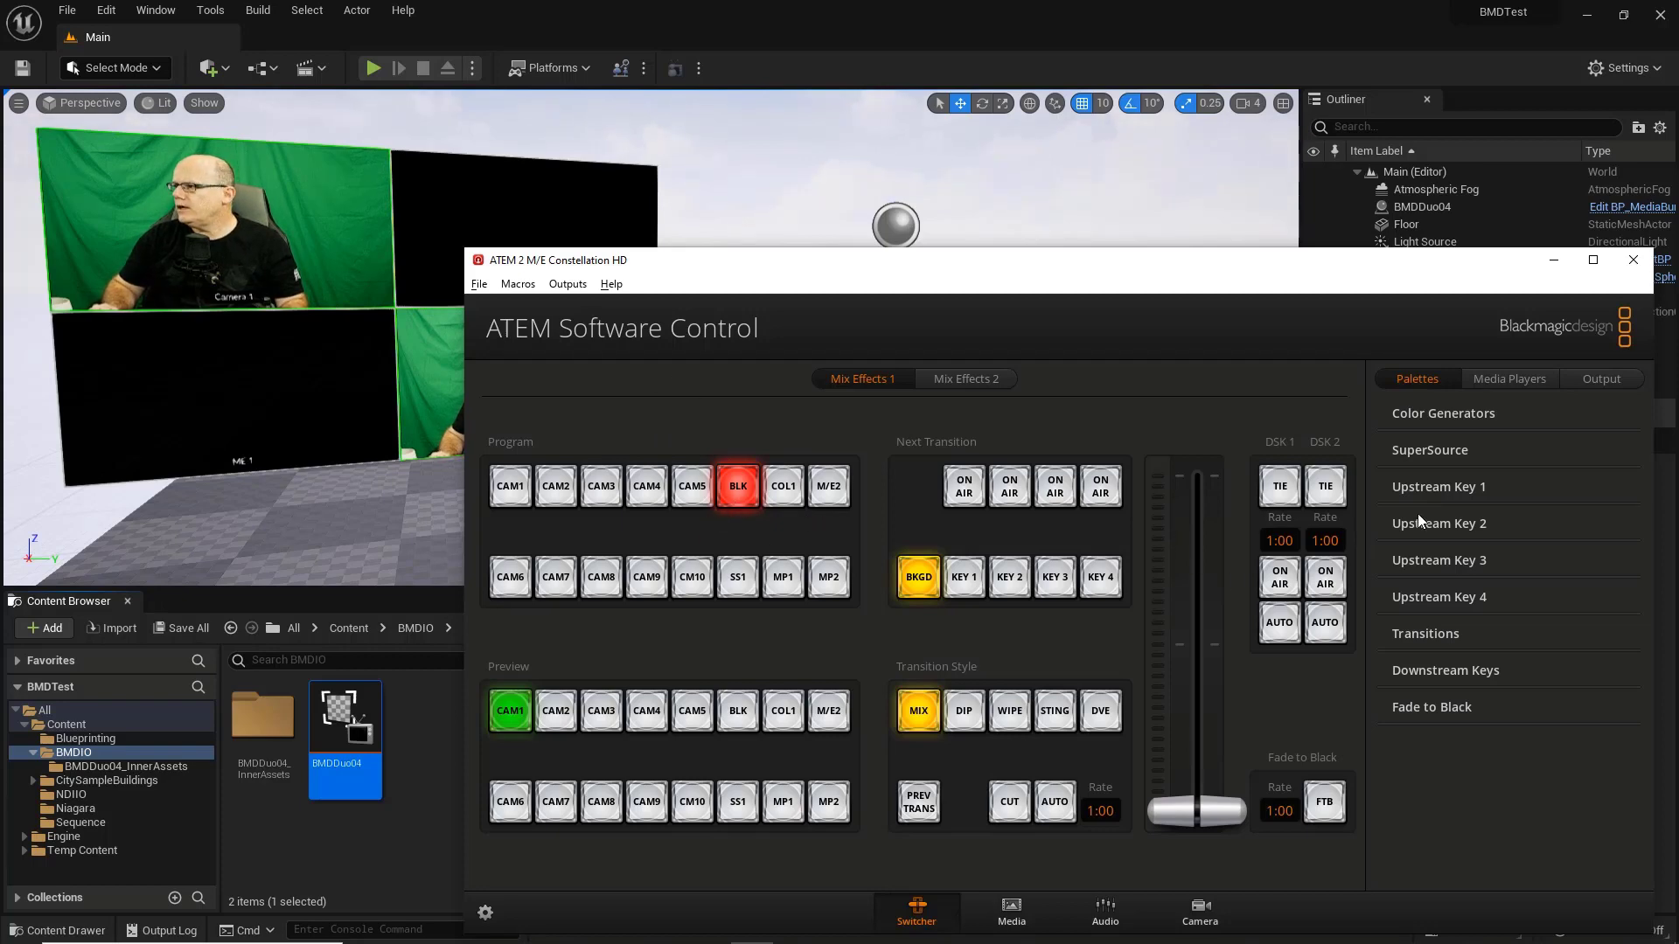
{"action": "left_click", "coordinate": [1417, 486]}
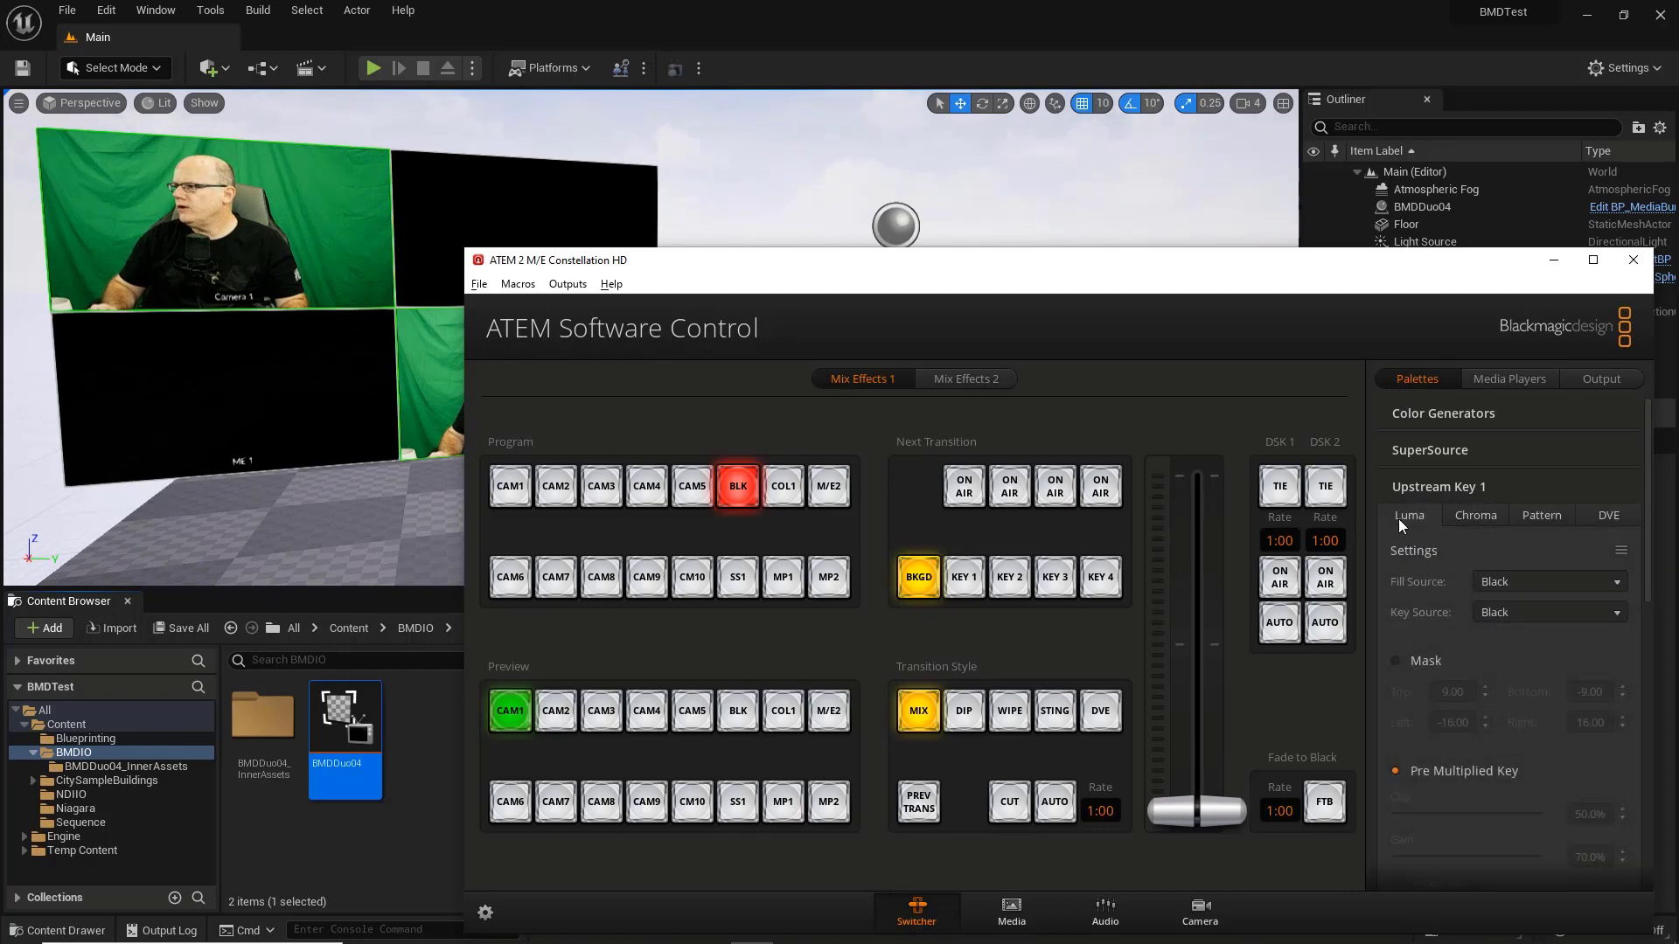
{"action": "left_click", "coordinate": [1477, 516]}
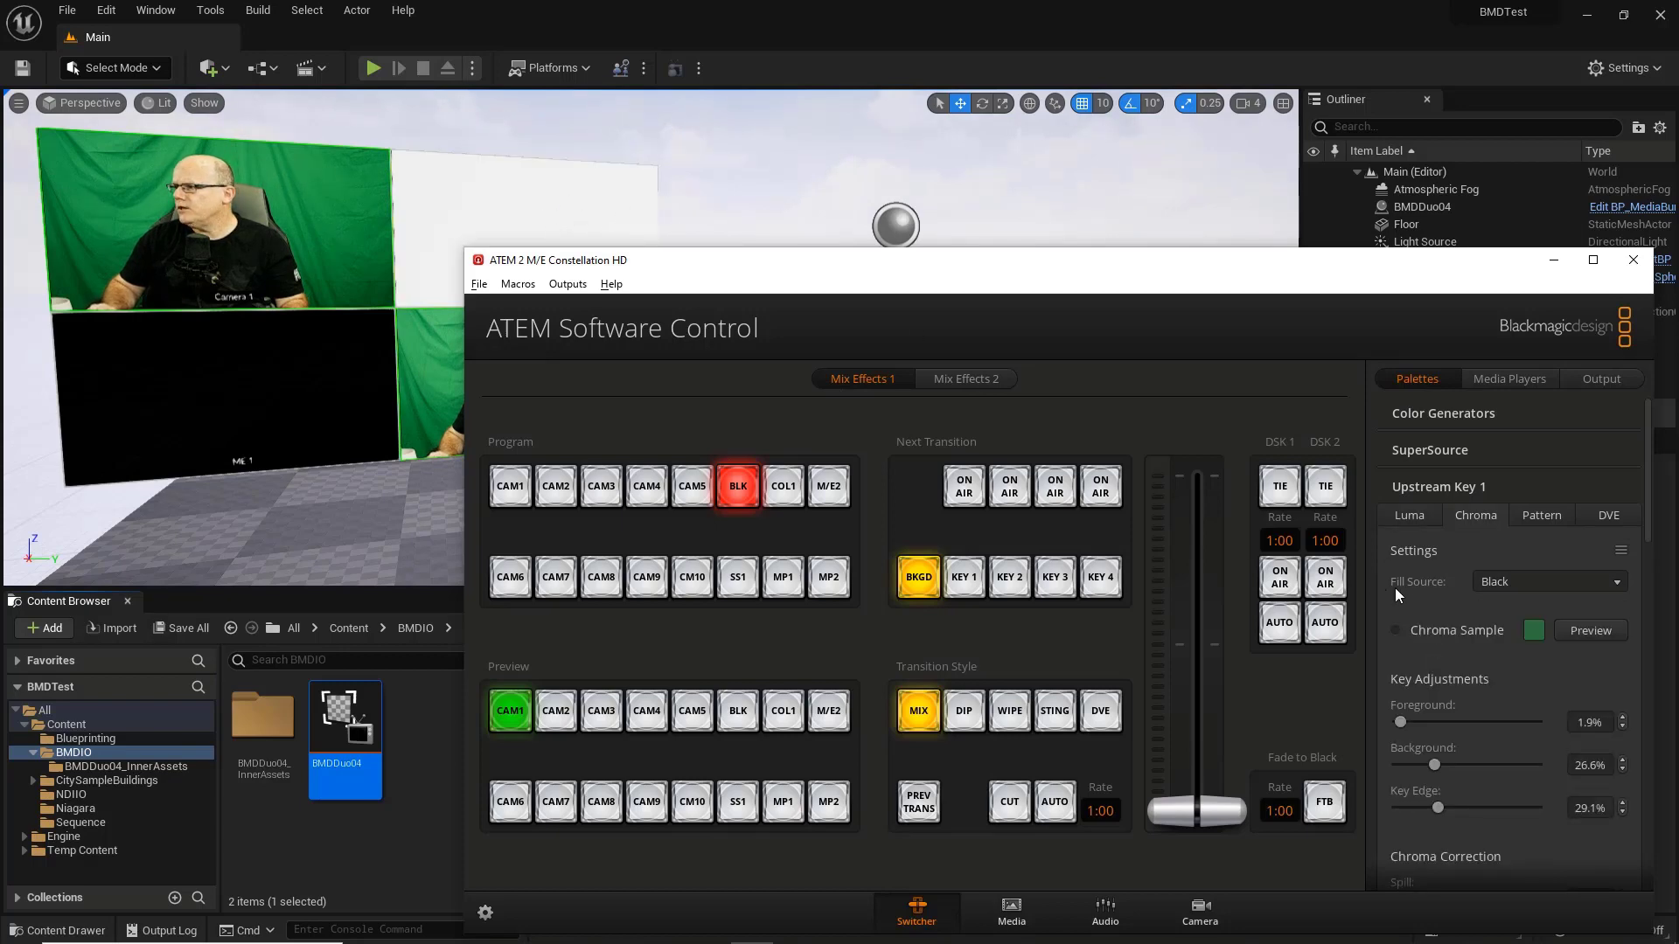
{"action": "left_click", "coordinate": [1503, 580]}
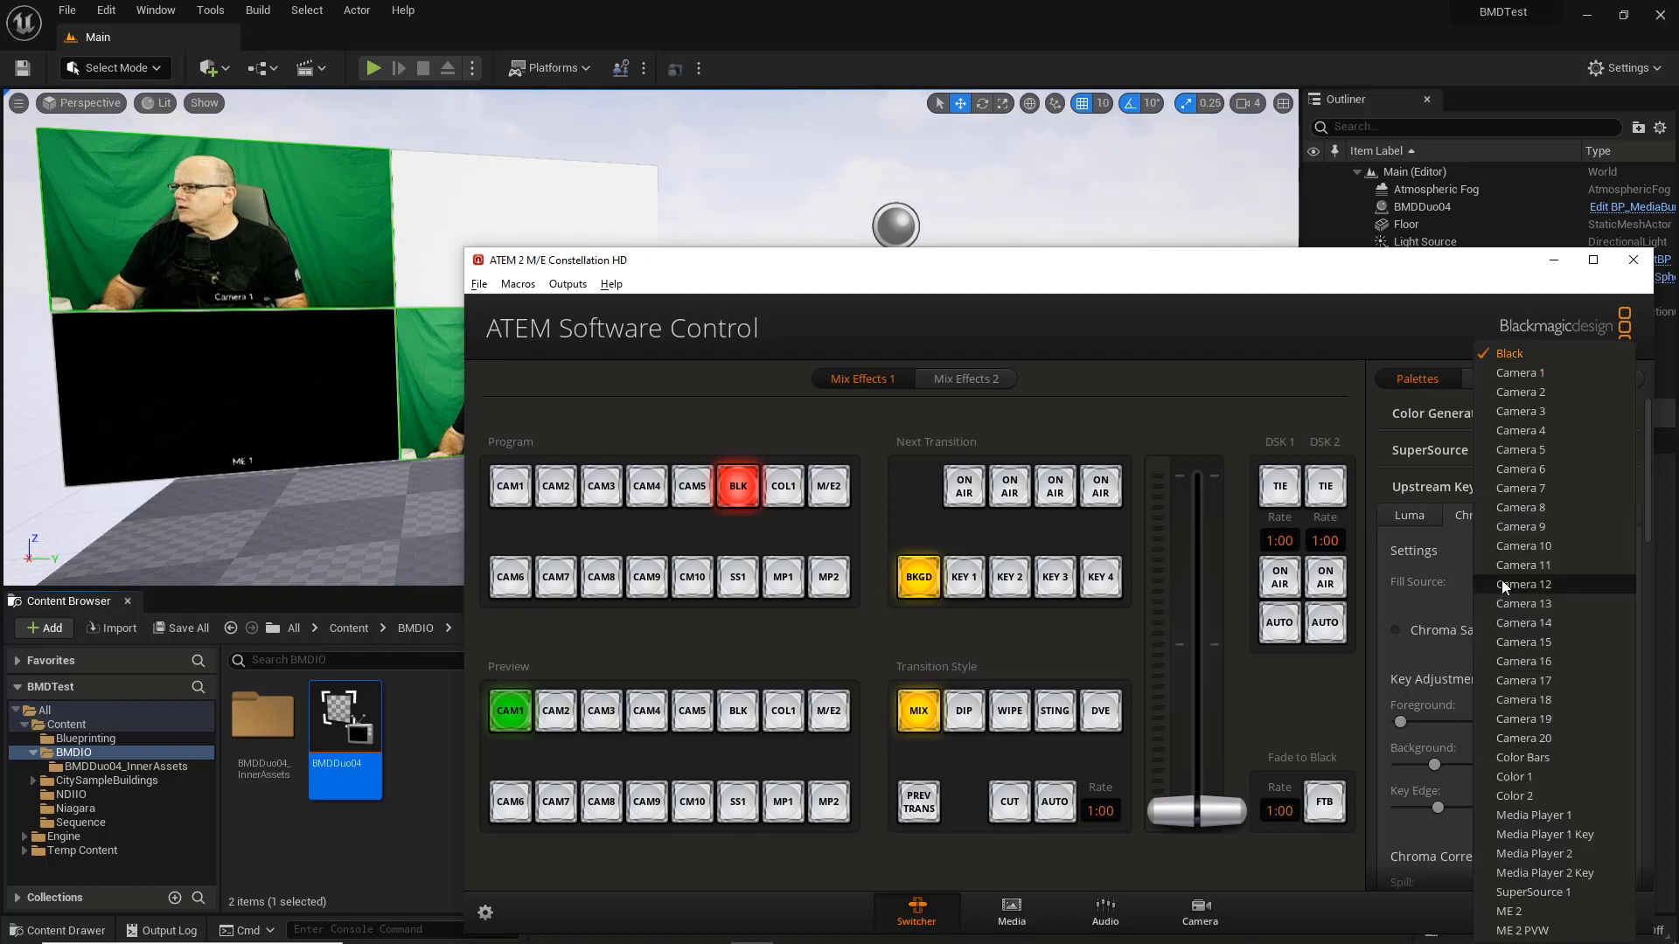
{"action": "left_click", "coordinate": [1511, 374]}
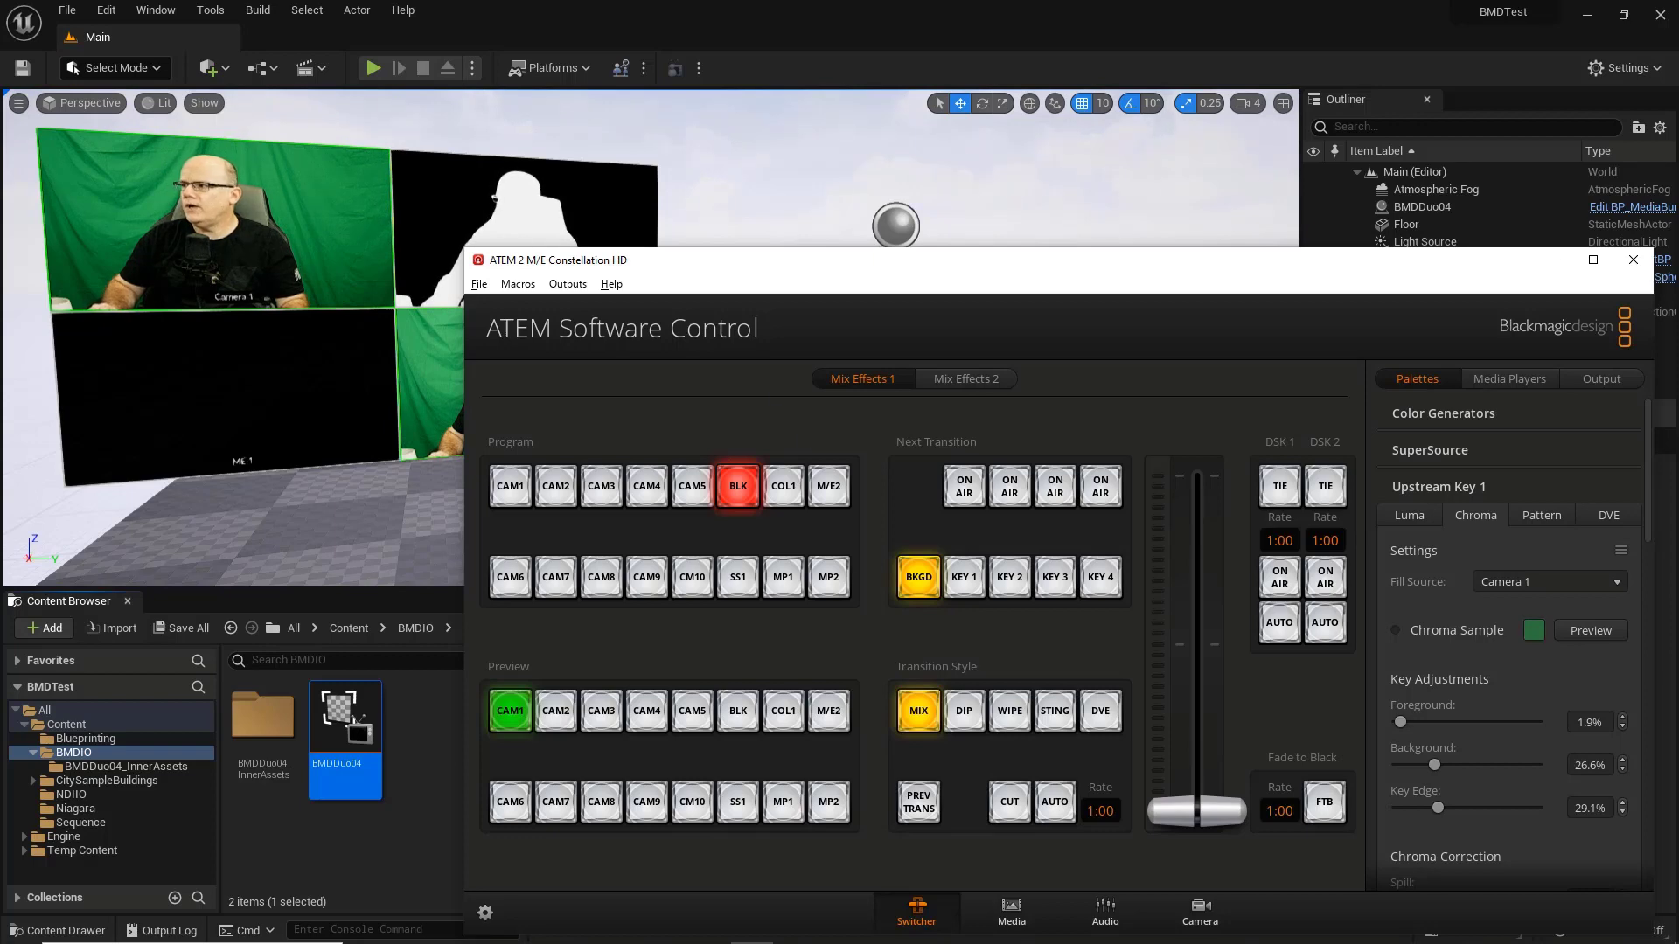
- Set the chroma key's Foreground to 0.0%, and enable Chroma Sample with the sample box in the upper-right area of the picture
{"action": "left_click_drag", "start_coordinate": [1436, 763], "coordinate": [1368, 721]}
{"action": "left_click", "coordinate": [1534, 633]}
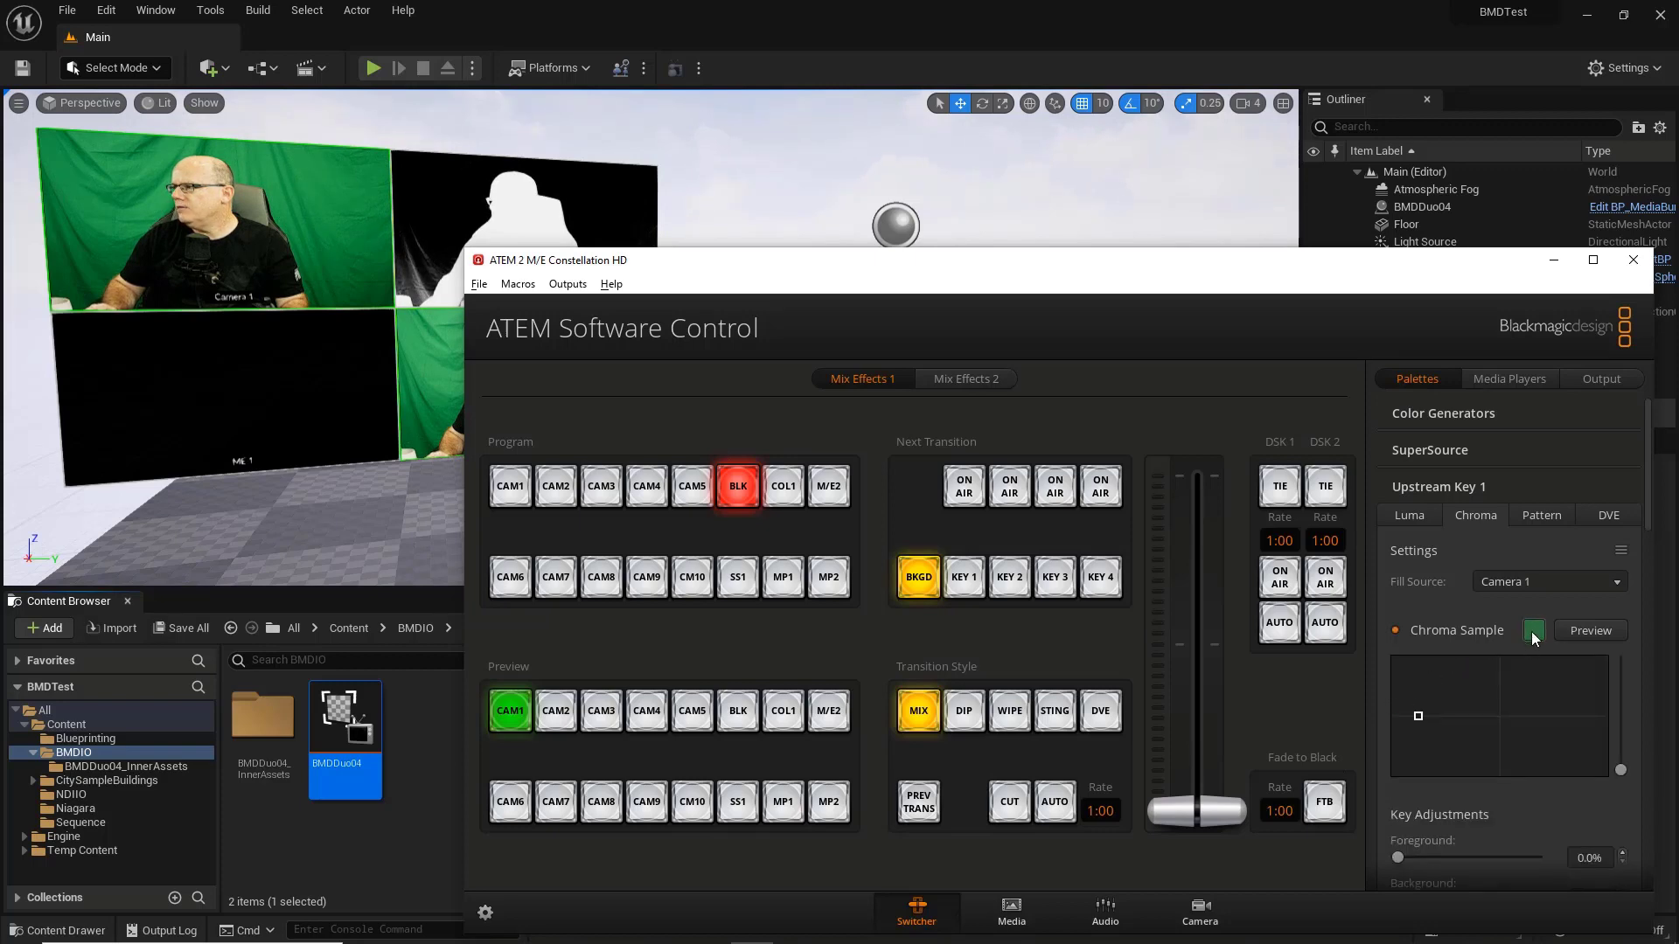
{"action": "mouse_move", "coordinate": [1433, 697]}
{"action": "left_mouse_down"}
{"action": "mouse_move", "coordinate": [1450, 716]}
{"action": "mouse_move", "coordinate": [1490, 712]}
{"action": "mouse_move", "coordinate": [1523, 636]}
{"action": "mouse_move", "coordinate": [1497, 694]}
{"action": "mouse_move", "coordinate": [1522, 698]}
{"action": "mouse_move", "coordinate": [1497, 703]}
{"action": "mouse_move", "coordinate": [1544, 717]}
{"action": "mouse_move", "coordinate": [1509, 707]}
{"action": "mouse_move", "coordinate": [1402, 742]}
{"action": "mouse_move", "coordinate": [1426, 684]}
{"action": "mouse_move", "coordinate": [1545, 686]}
{"action": "mouse_move", "coordinate": [1571, 710]}
{"action": "mouse_move", "coordinate": [1566, 684]}
{"action": "mouse_move", "coordinate": [1581, 681]}
{"action": "mouse_move", "coordinate": [1575, 694]}
{"action": "left_mouse_up"}
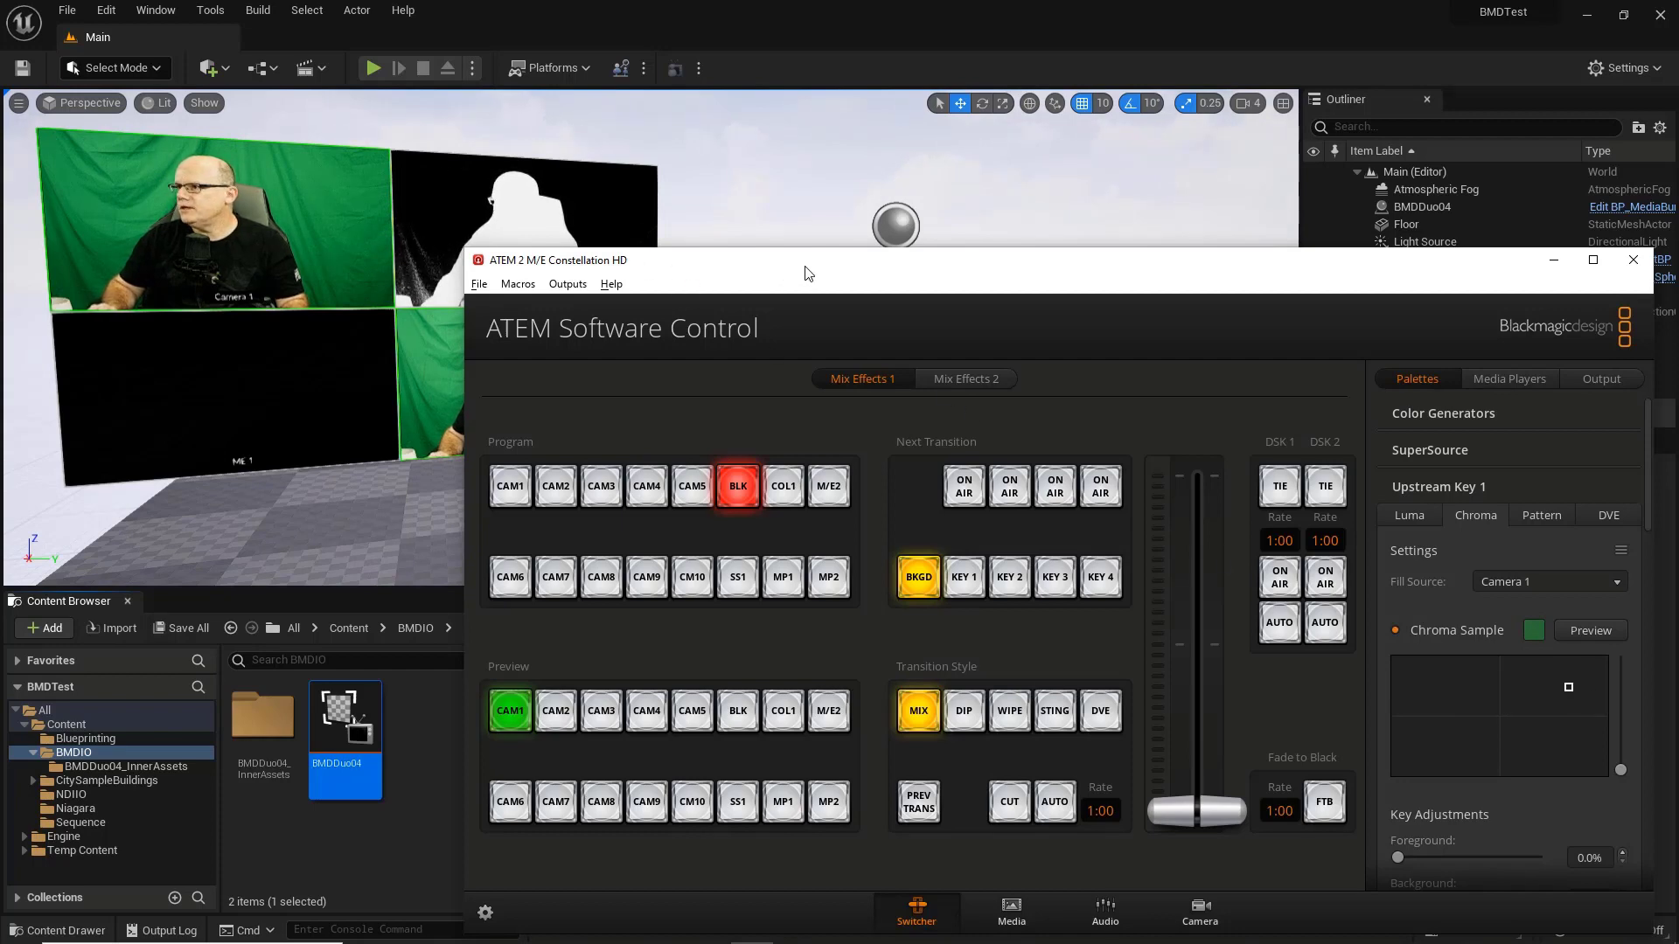
{"action": "mouse_move", "coordinate": [809, 274]}
{"action": "left_mouse_down"}
{"action": "mouse_move", "coordinate": [816, 286]}
{"action": "mouse_move", "coordinate": [820, 256]}
{"action": "left_mouse_up"}
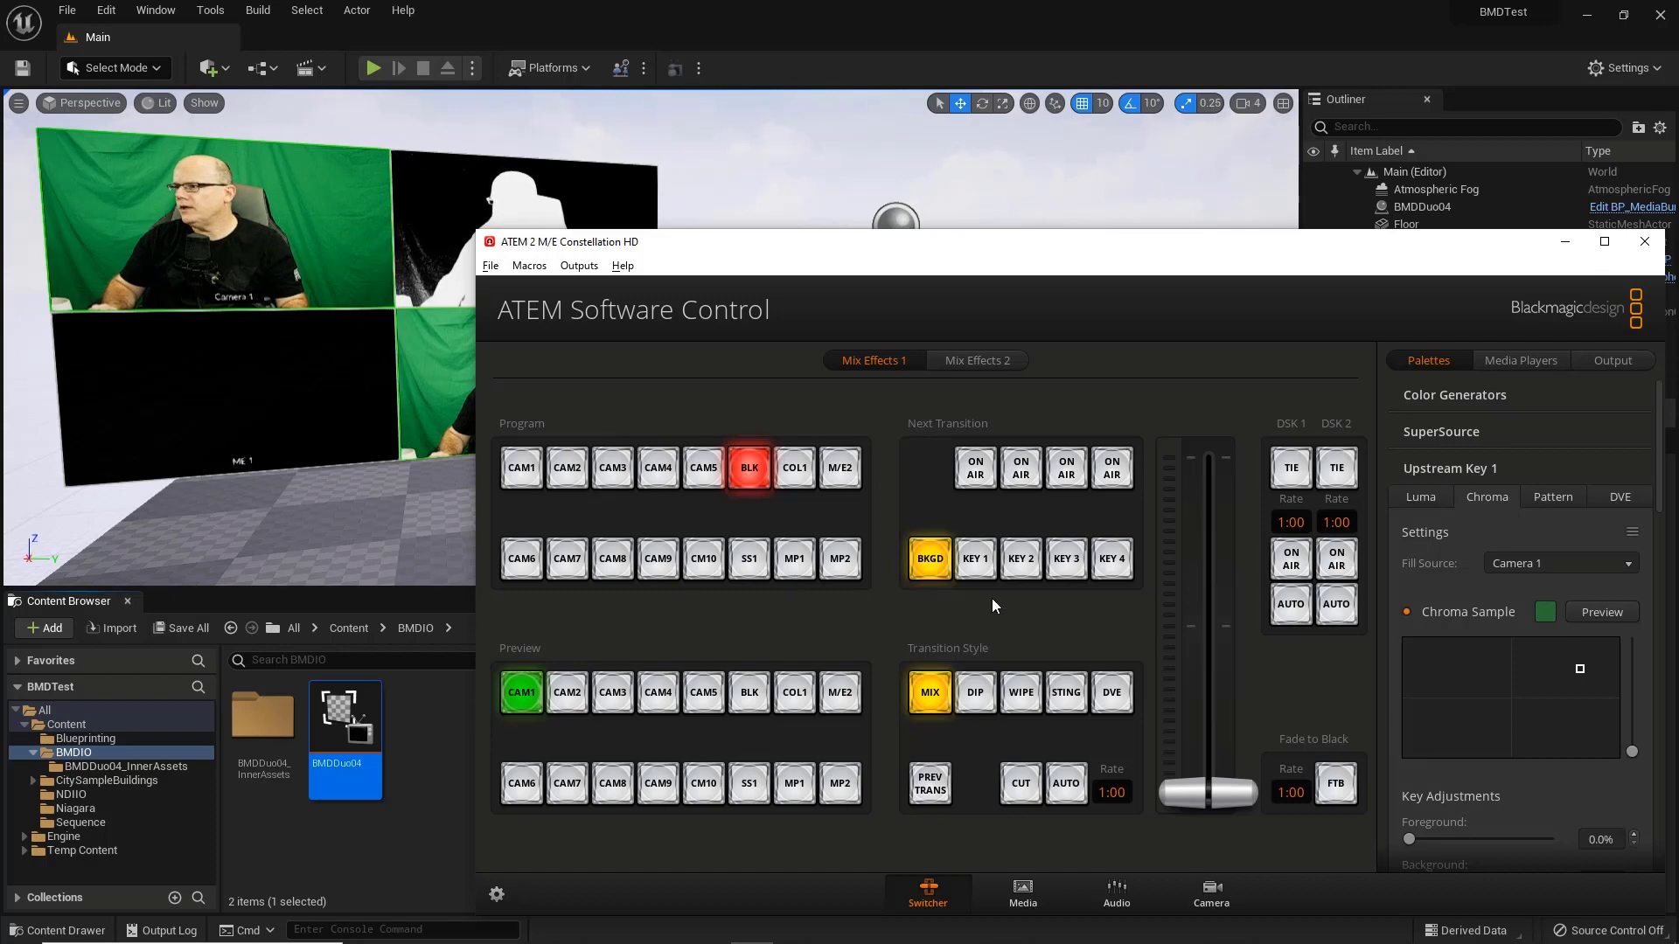
- Include Key 1 in the next transition, put it on air, and set the chroma key's Background to 19.0%
{"action": "left_click", "coordinate": [972, 561]}
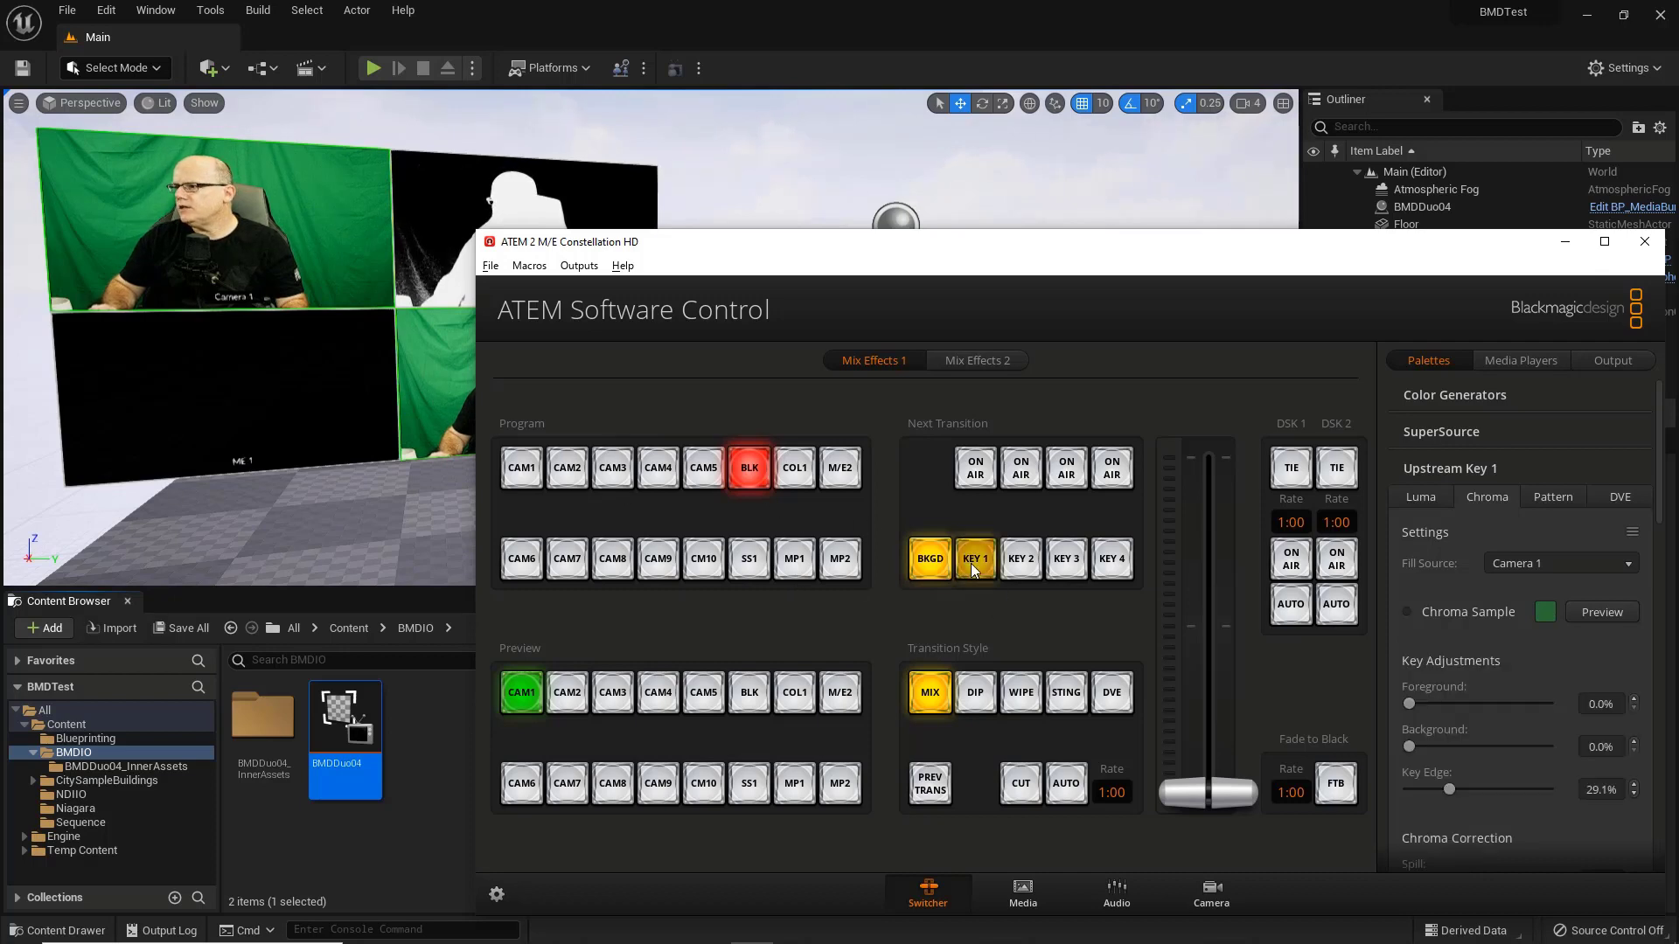
{"action": "left_click", "coordinate": [975, 472]}
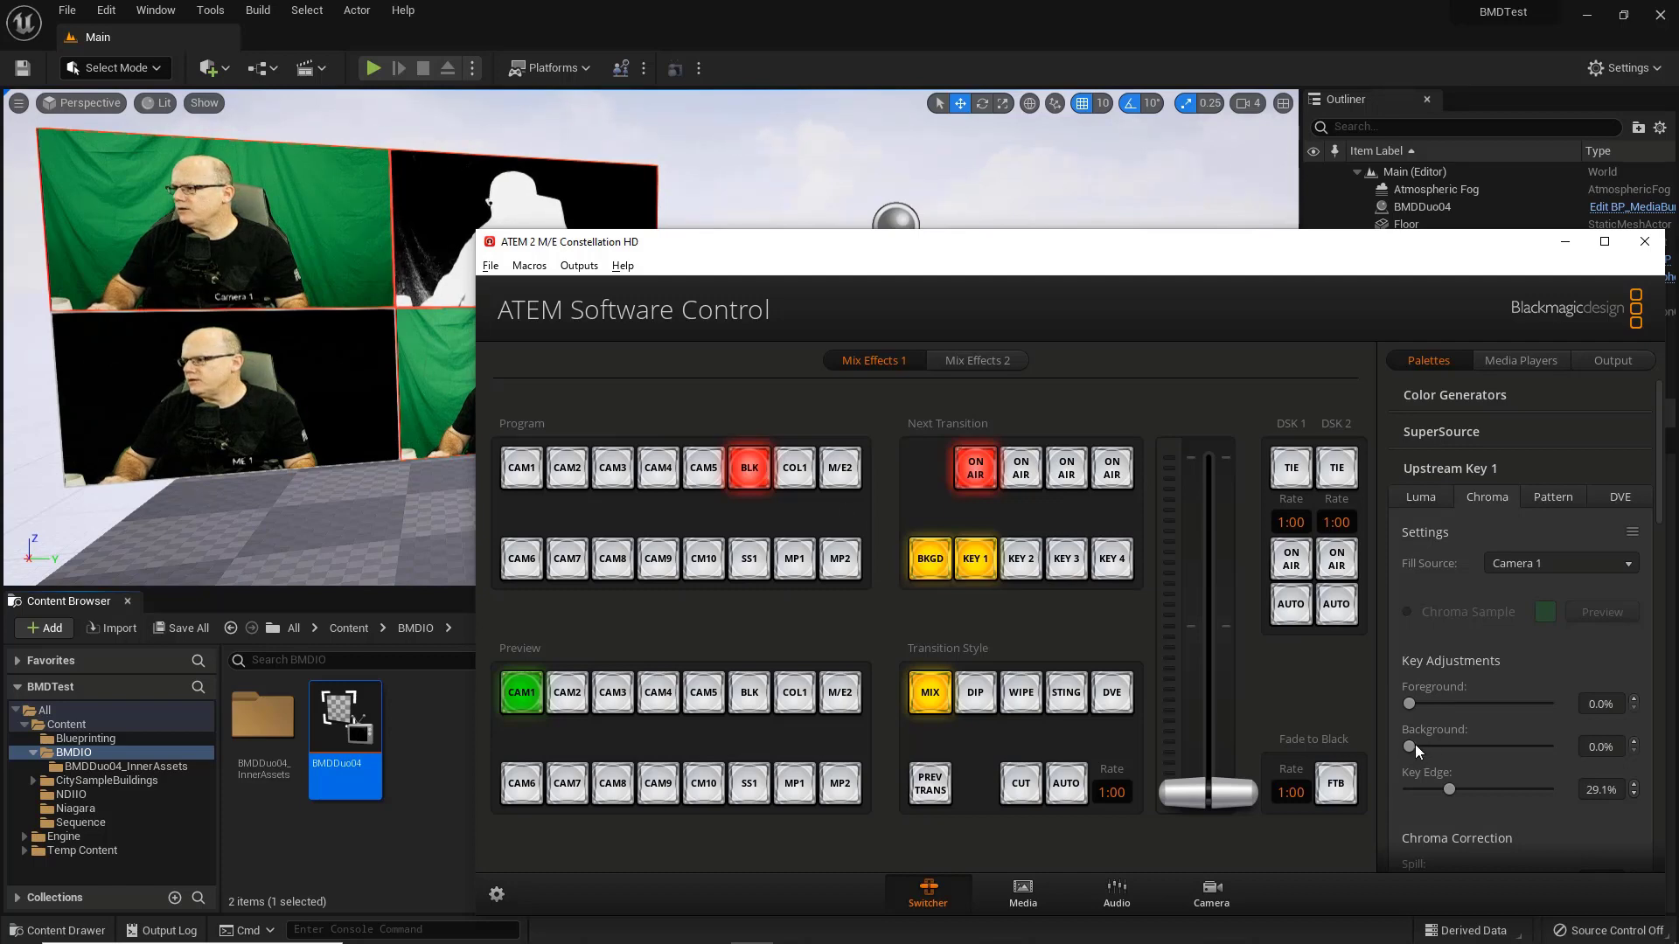
{"action": "left_click_drag", "start_coordinate": [1417, 746], "coordinate": [1439, 746]}
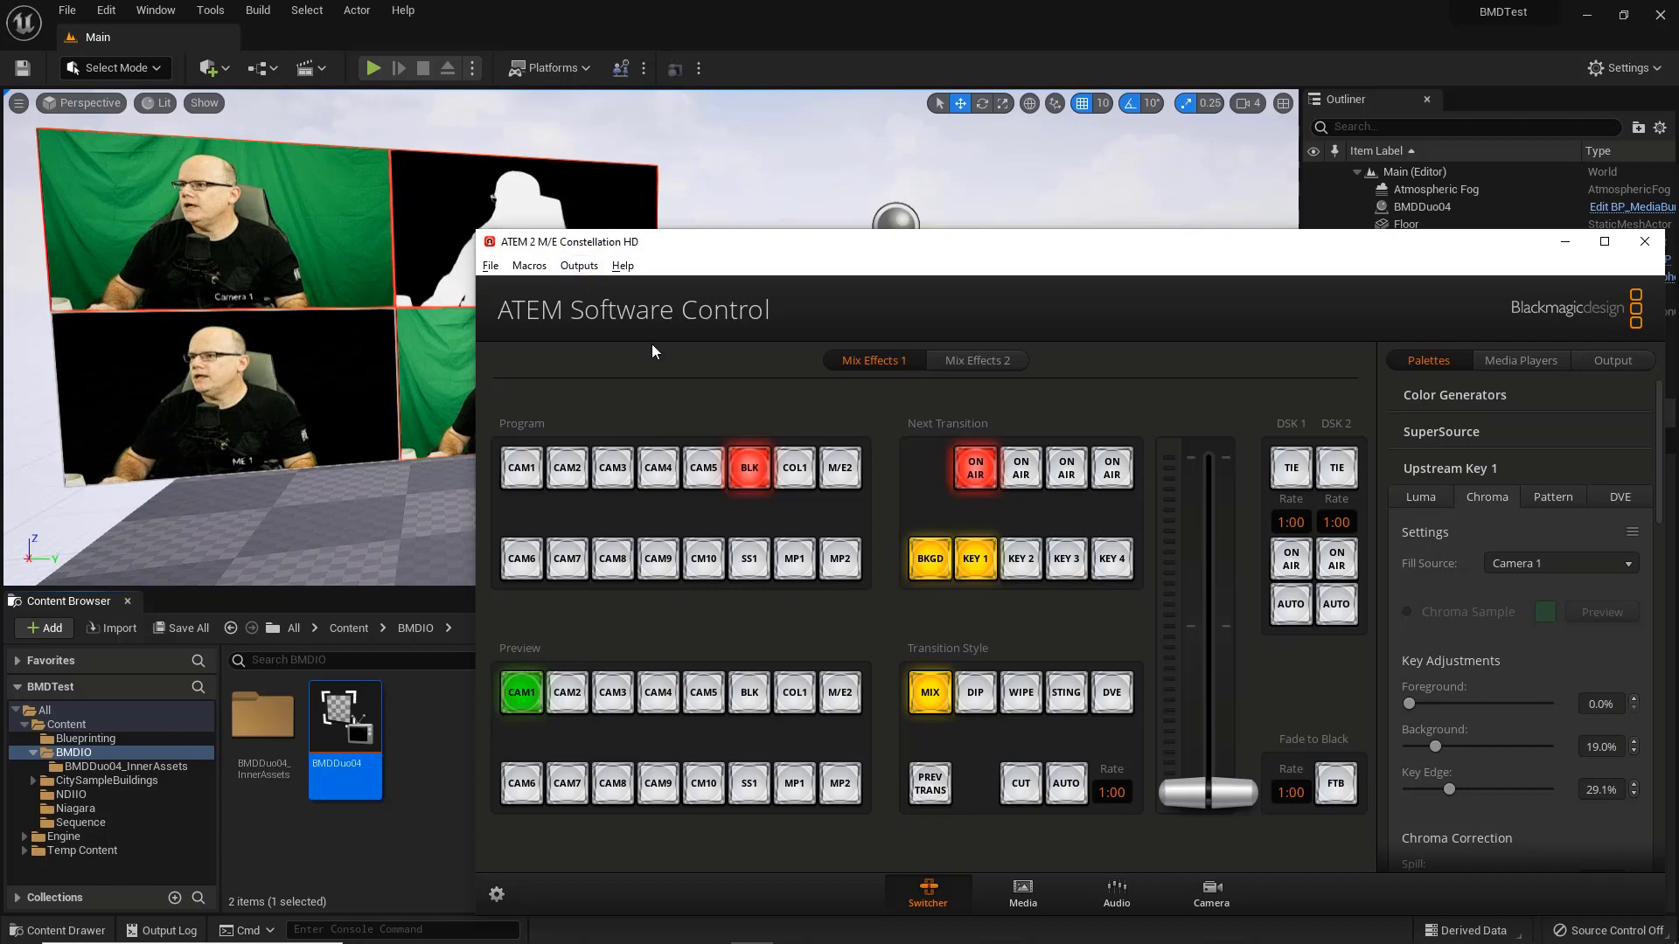
- Route ME 1 Key 1 Mask to the switcher's Output 3
{"action": "left_click", "coordinate": [576, 269]}
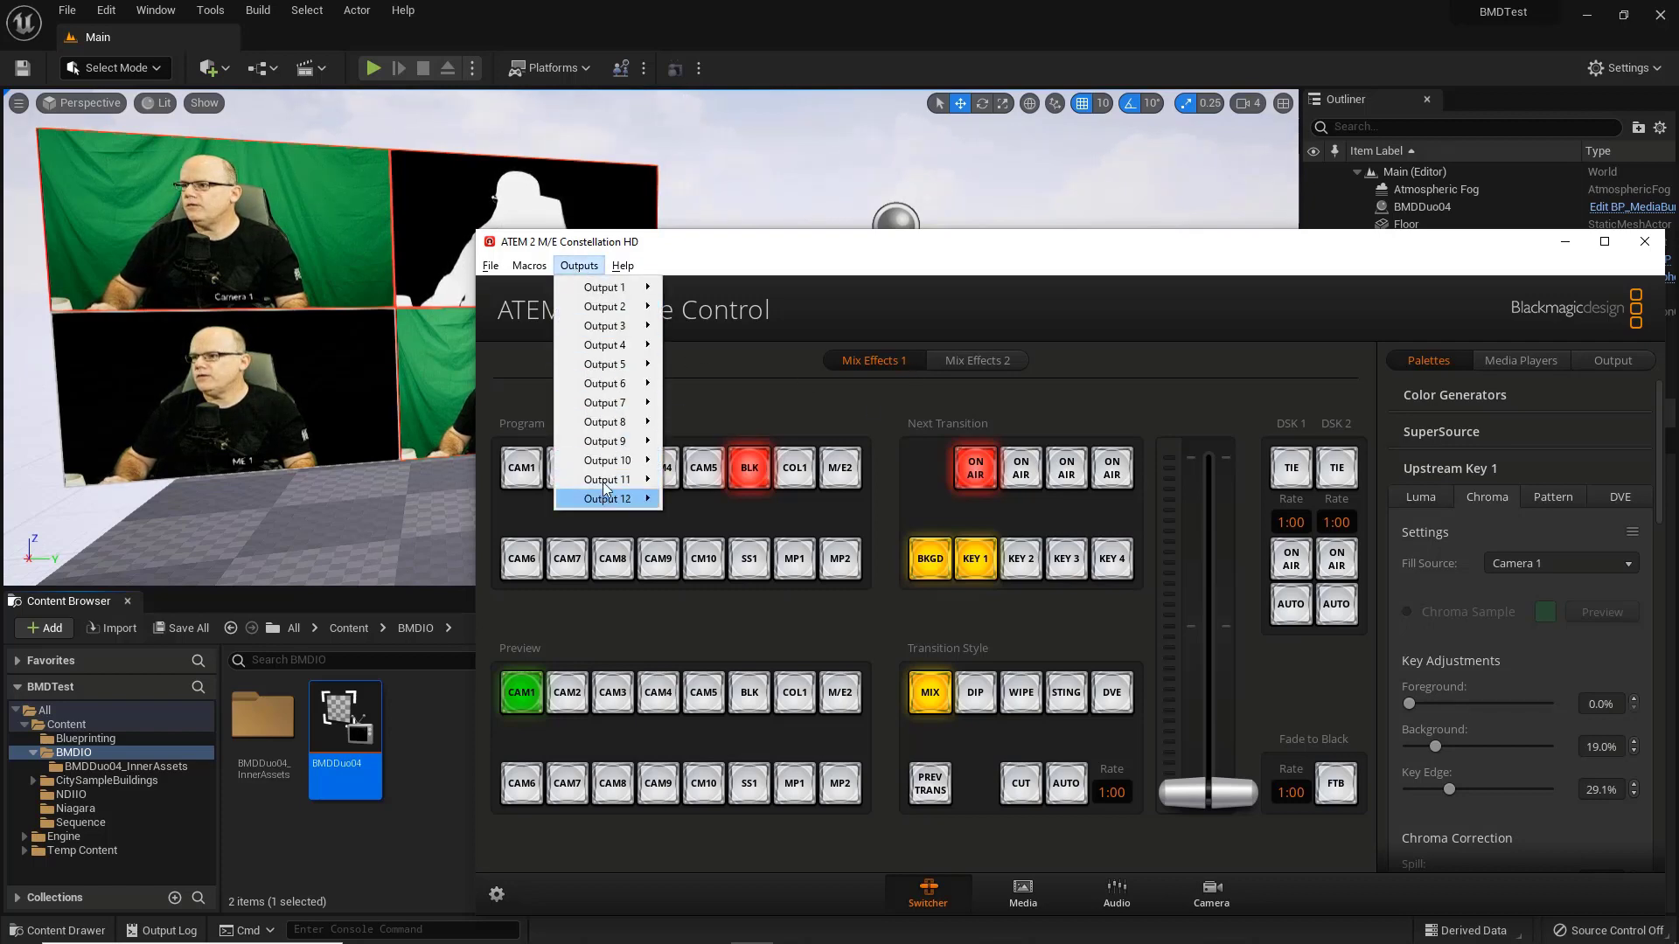
{"action": "mouse_move", "coordinate": [594, 288]}
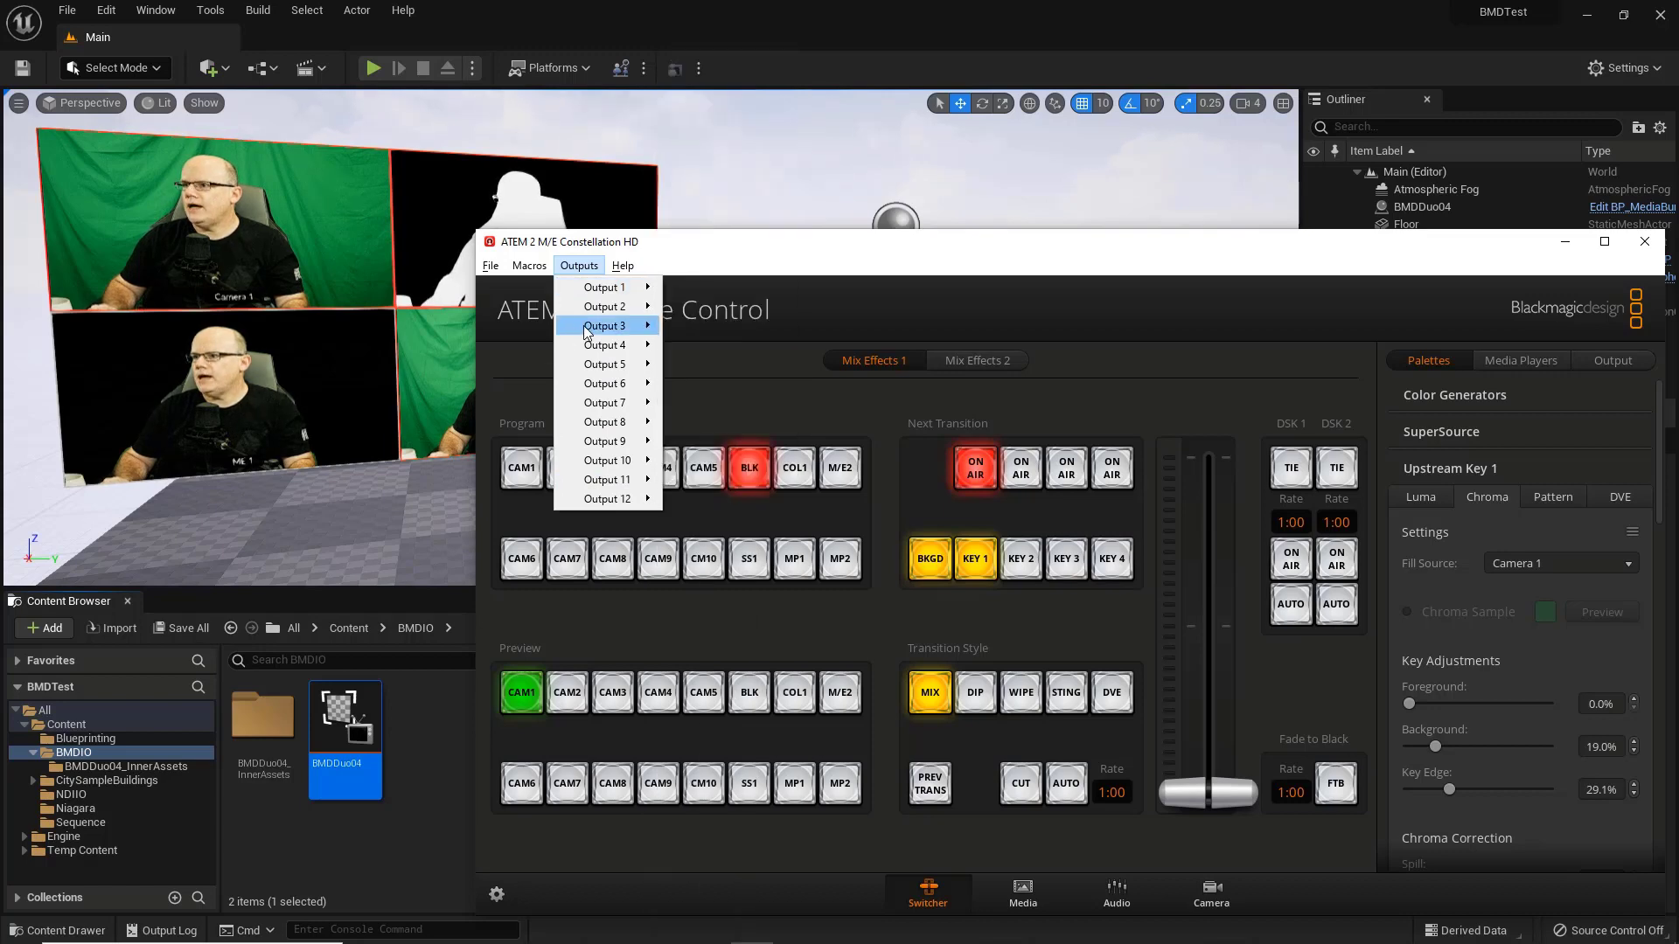
{"action": "mouse_move", "coordinate": [585, 330]}
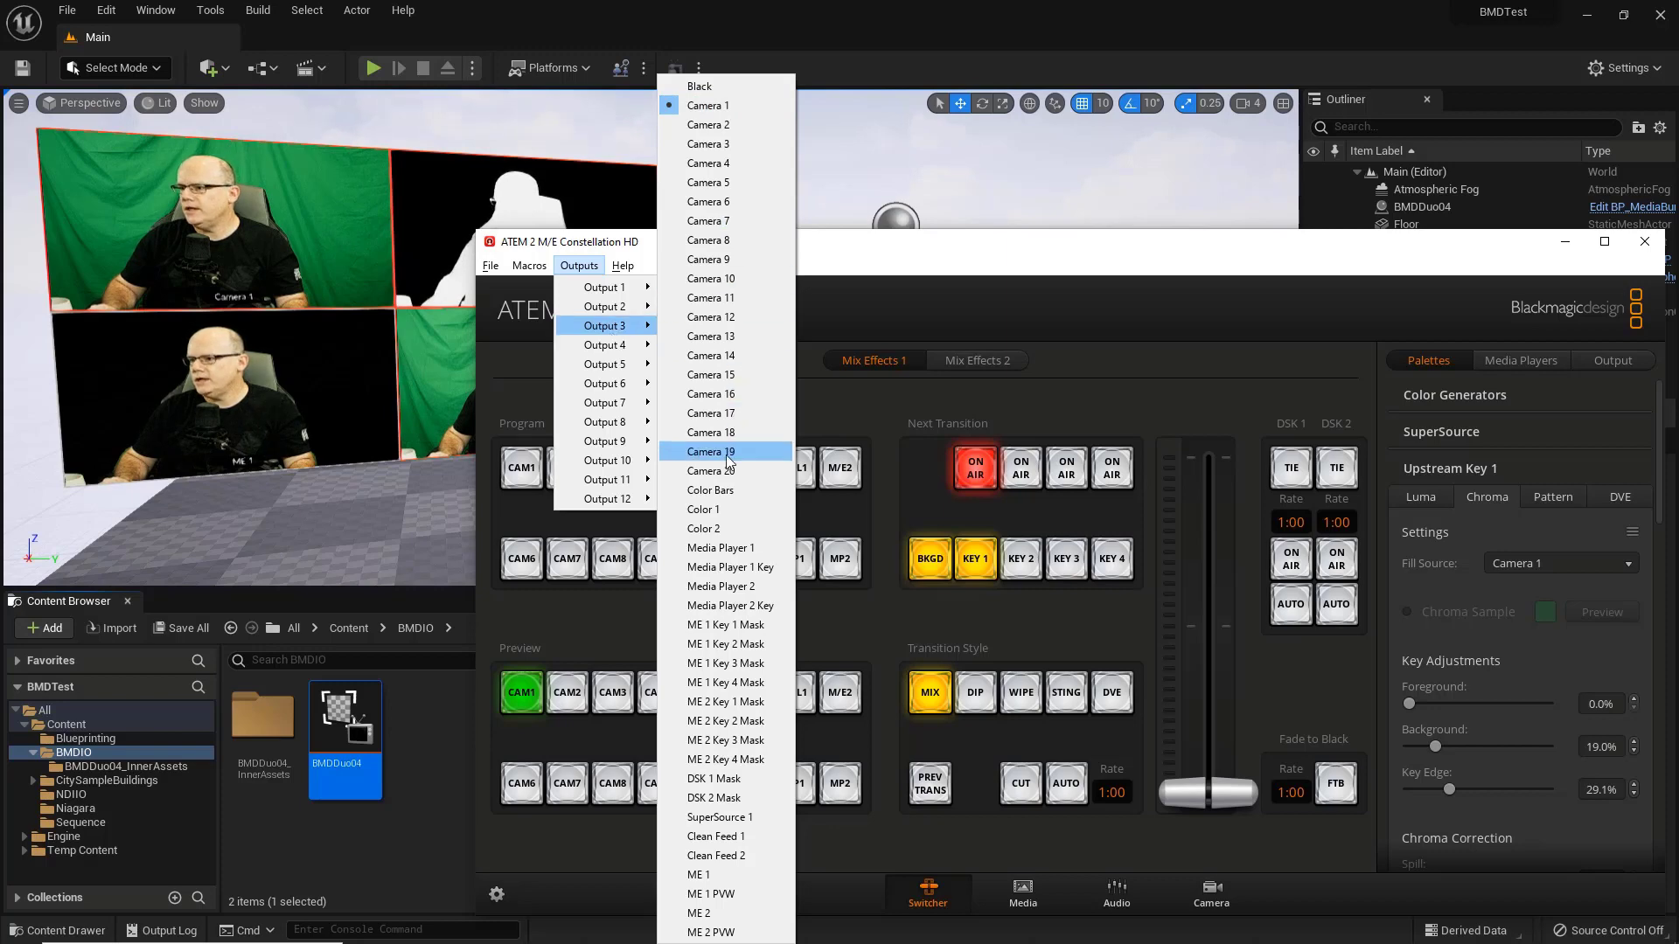
{"action": "left_click", "coordinate": [737, 624]}
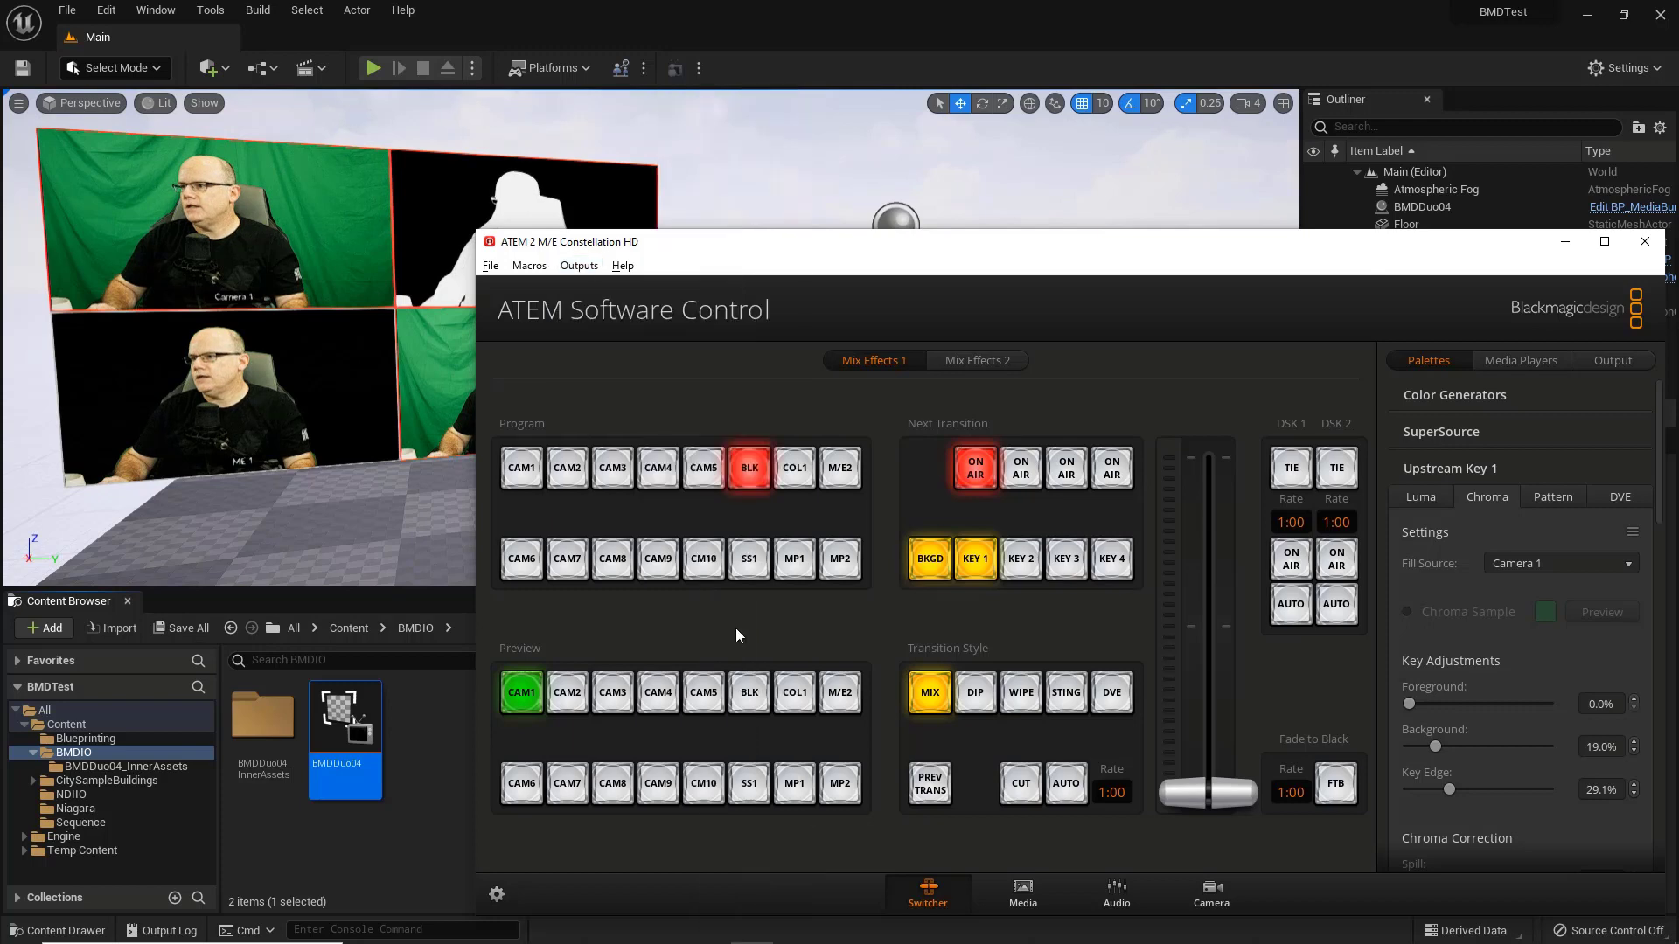
{"action": "left_click", "coordinate": [575, 267]}
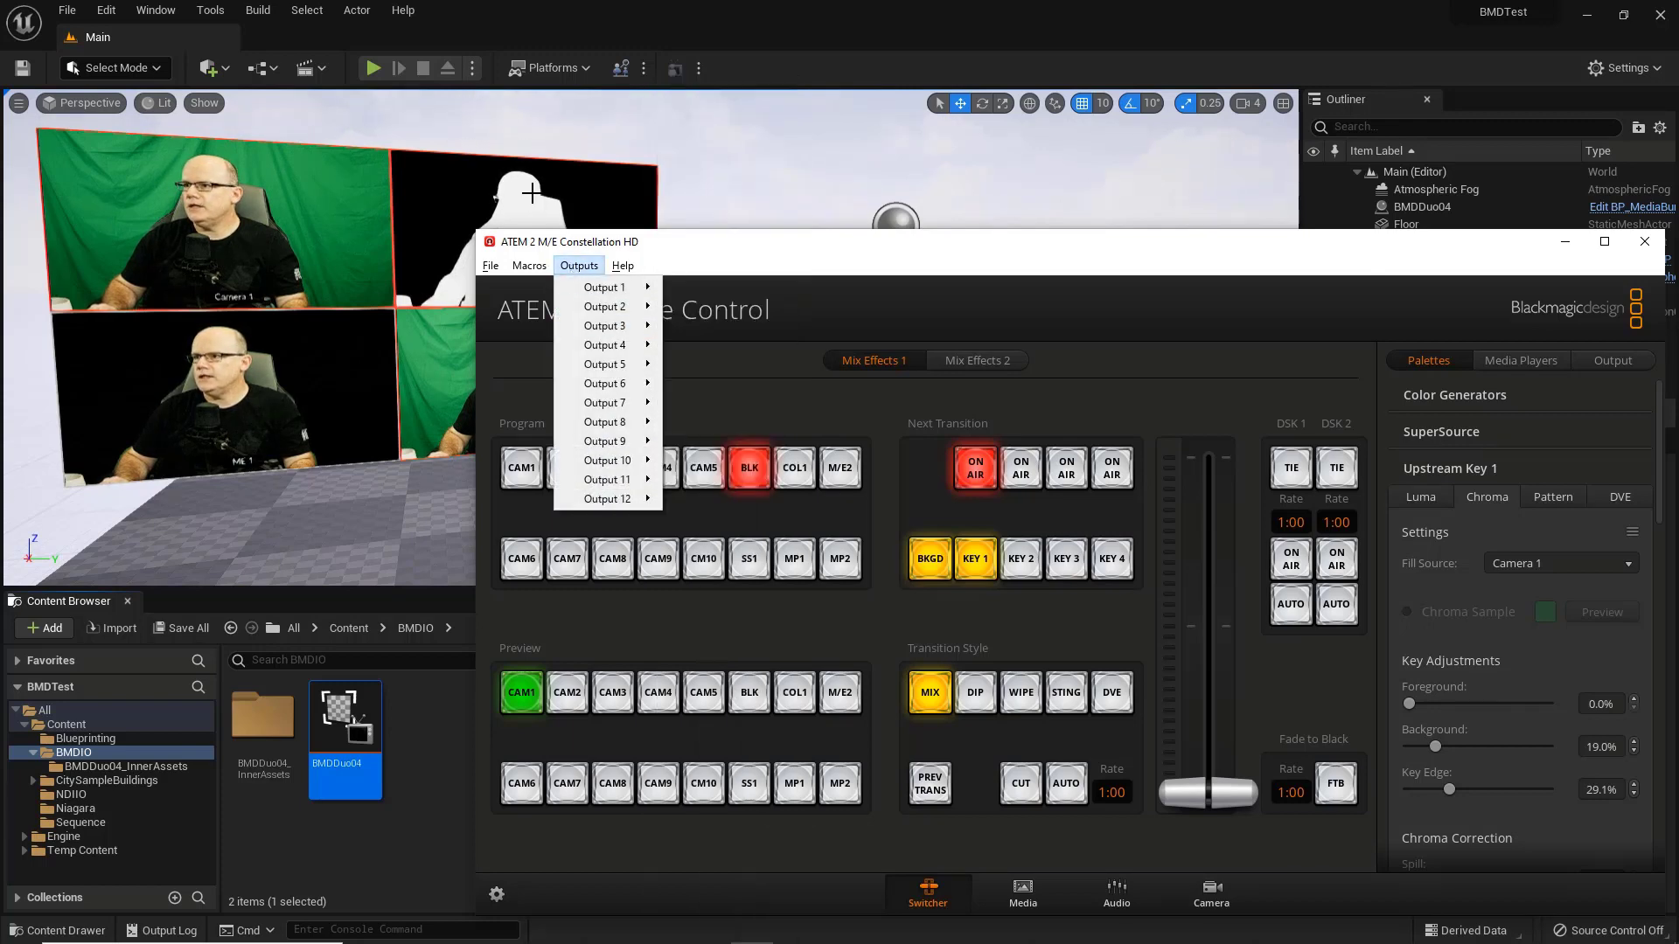
{"action": "left_click", "coordinate": [770, 235]}
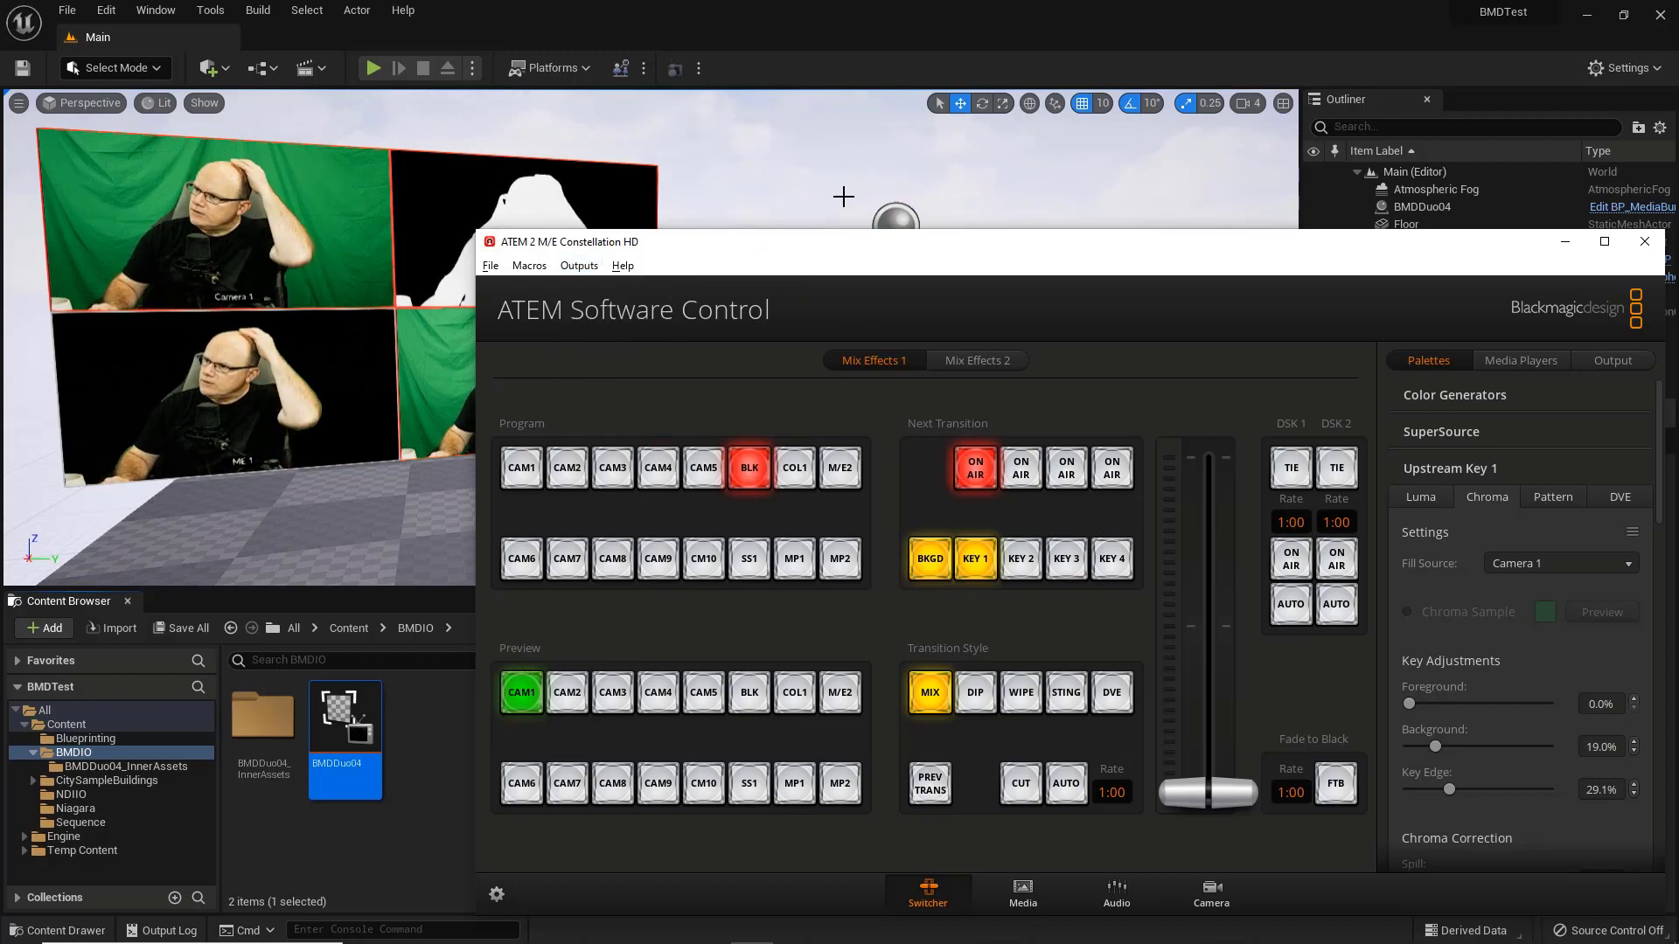
- Switch to Unreal Editor and create a Media Bundle named BMDDuo03 in the BMDIO folder
{"action": "left_click", "coordinate": [821, 26]}
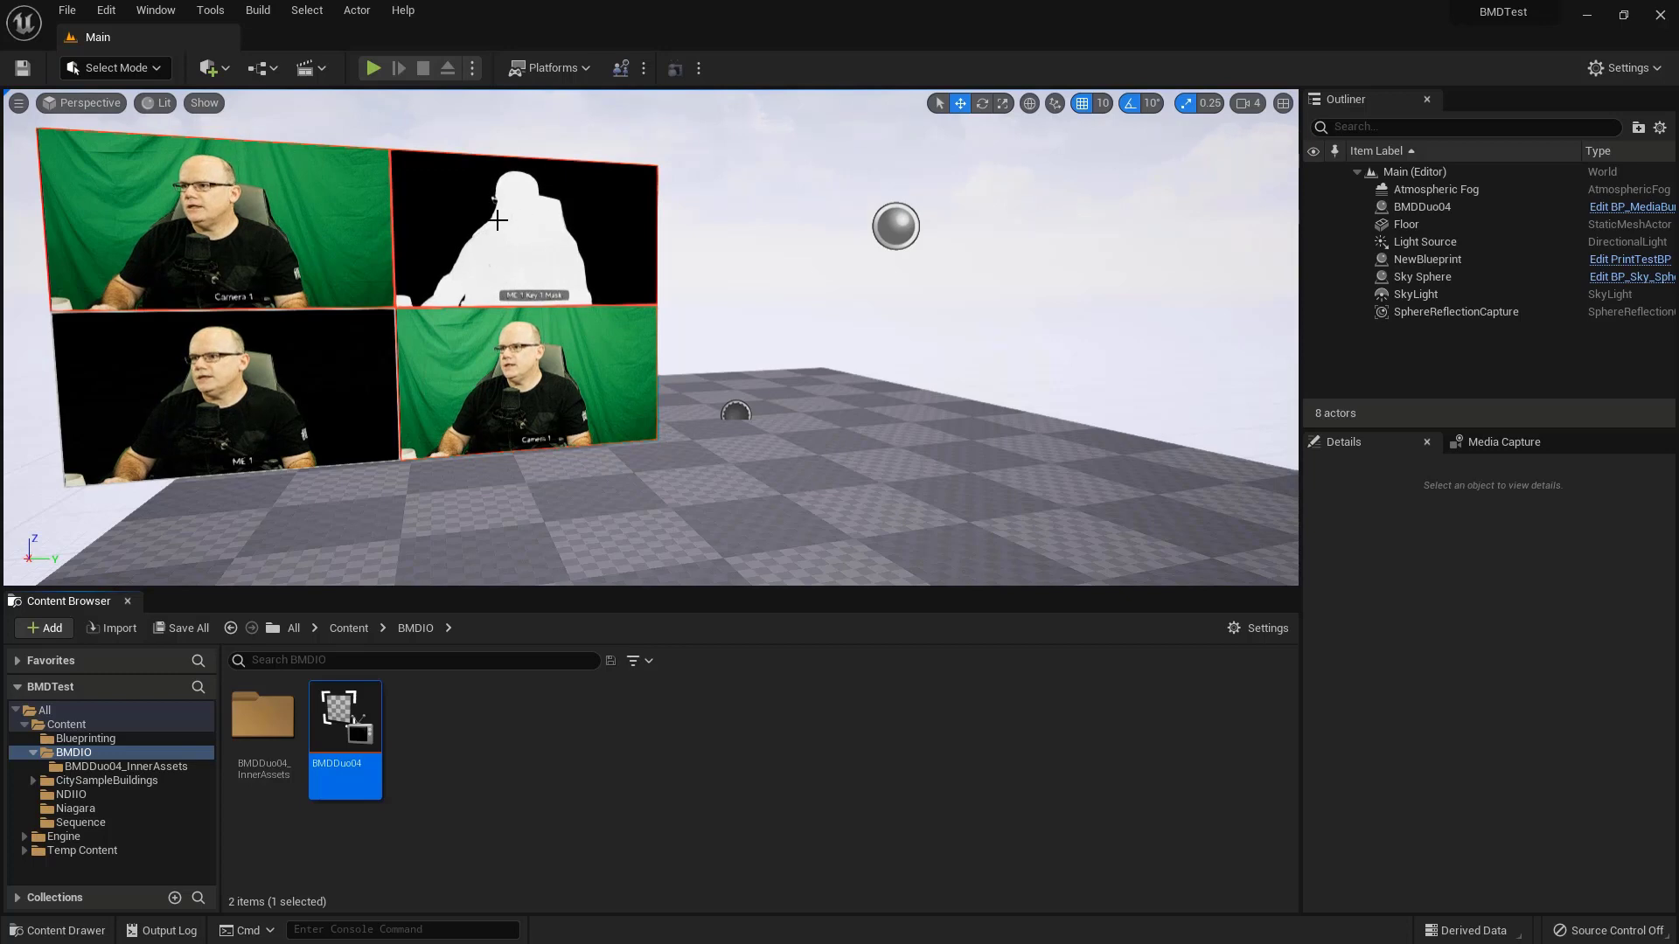
{"action": "right_click", "coordinate": [474, 747]}
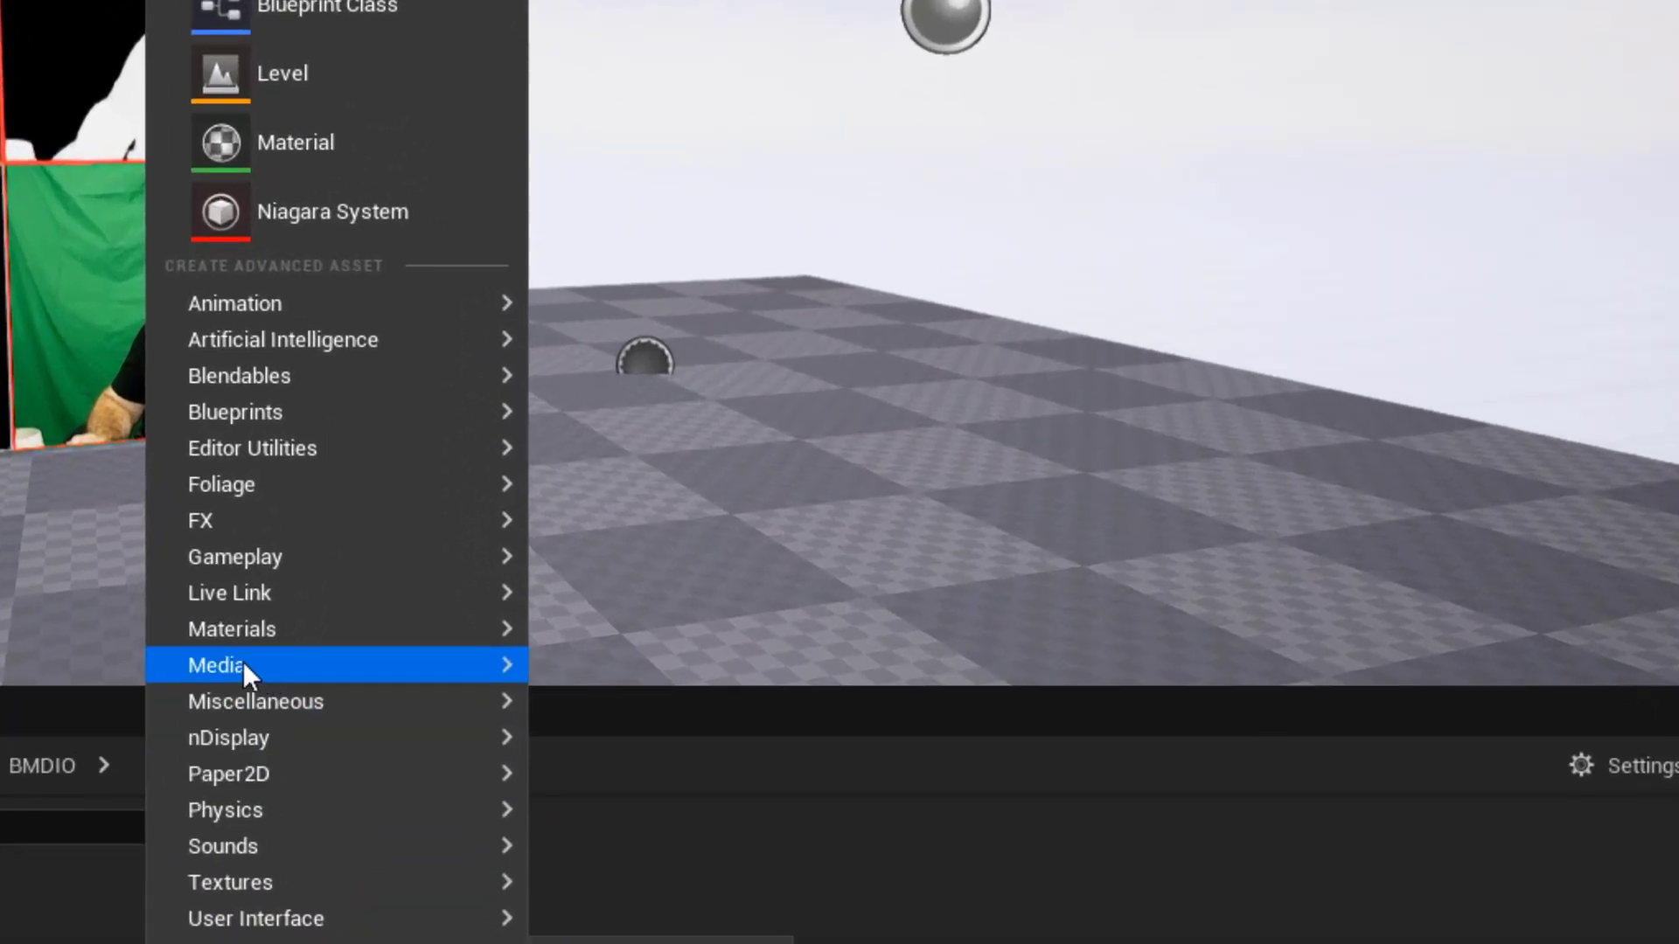
{"action": "mouse_move", "coordinate": [238, 667]}
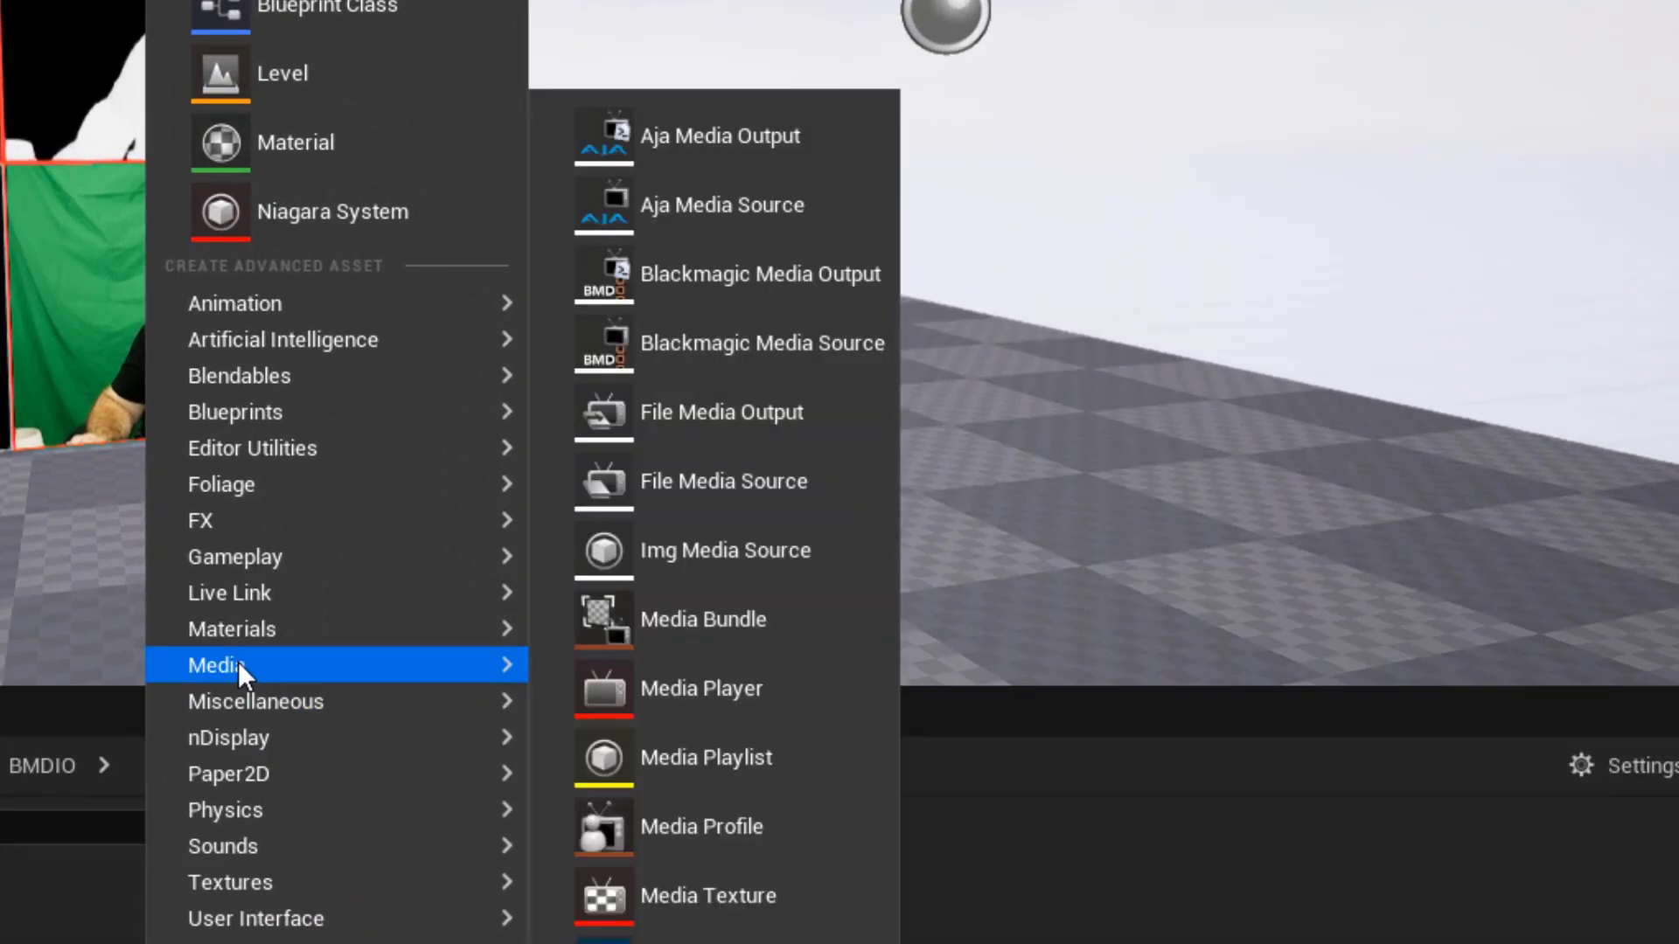
{"action": "left_click", "coordinate": [708, 606]}
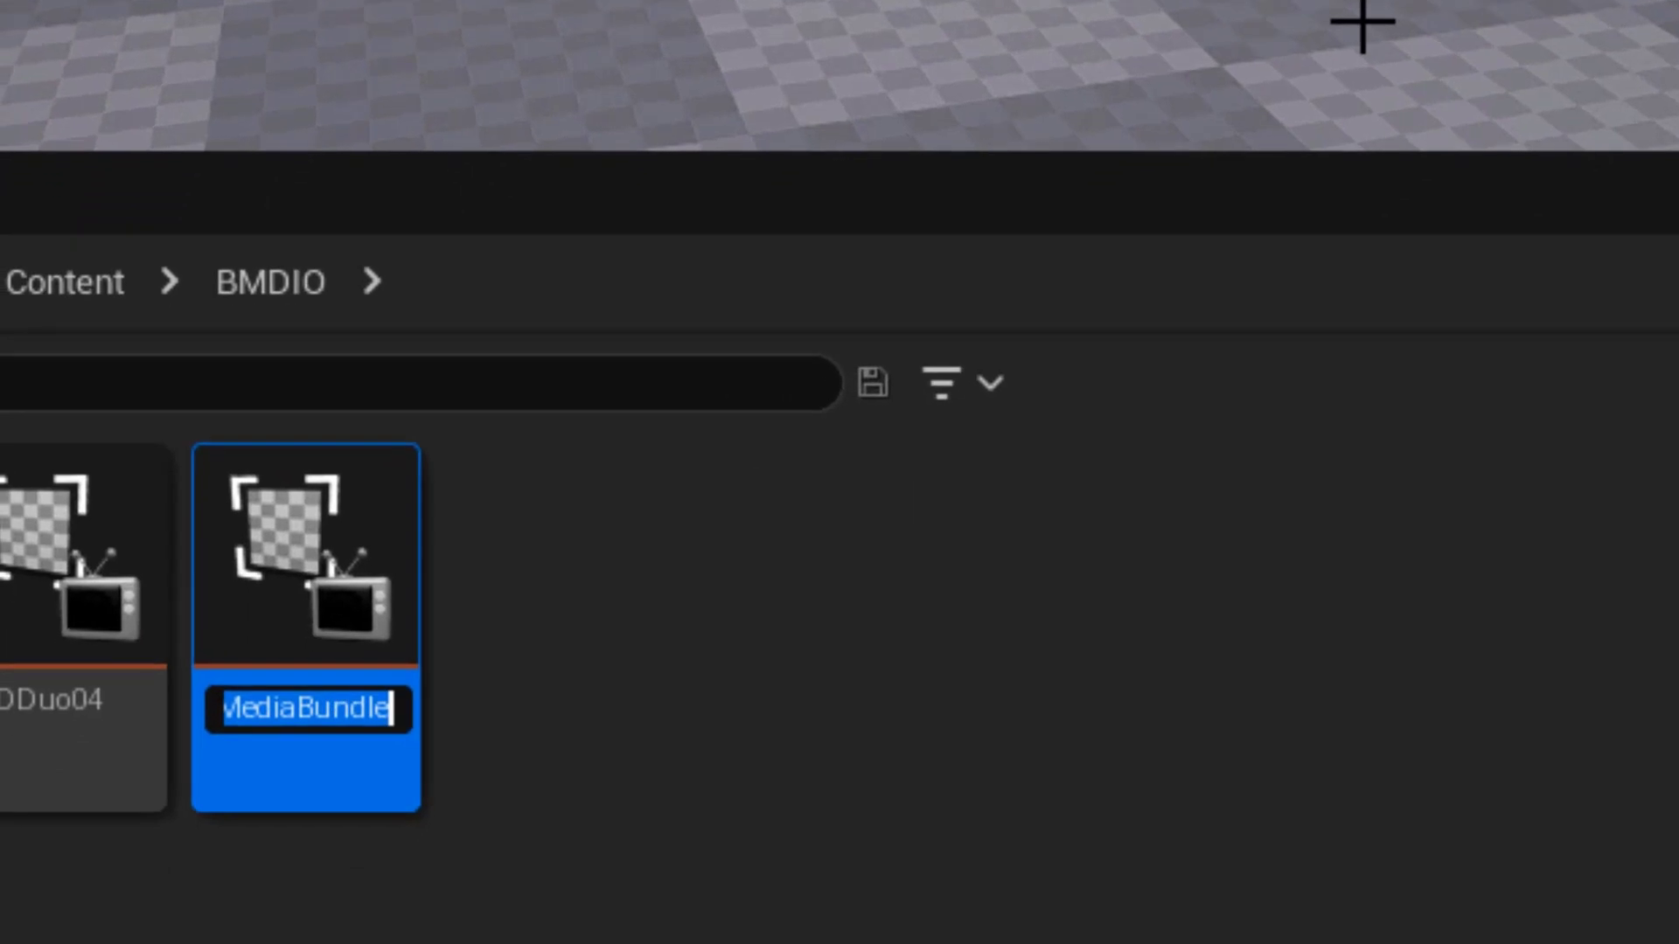
{"action": "type", "text": "BMDDuo"}
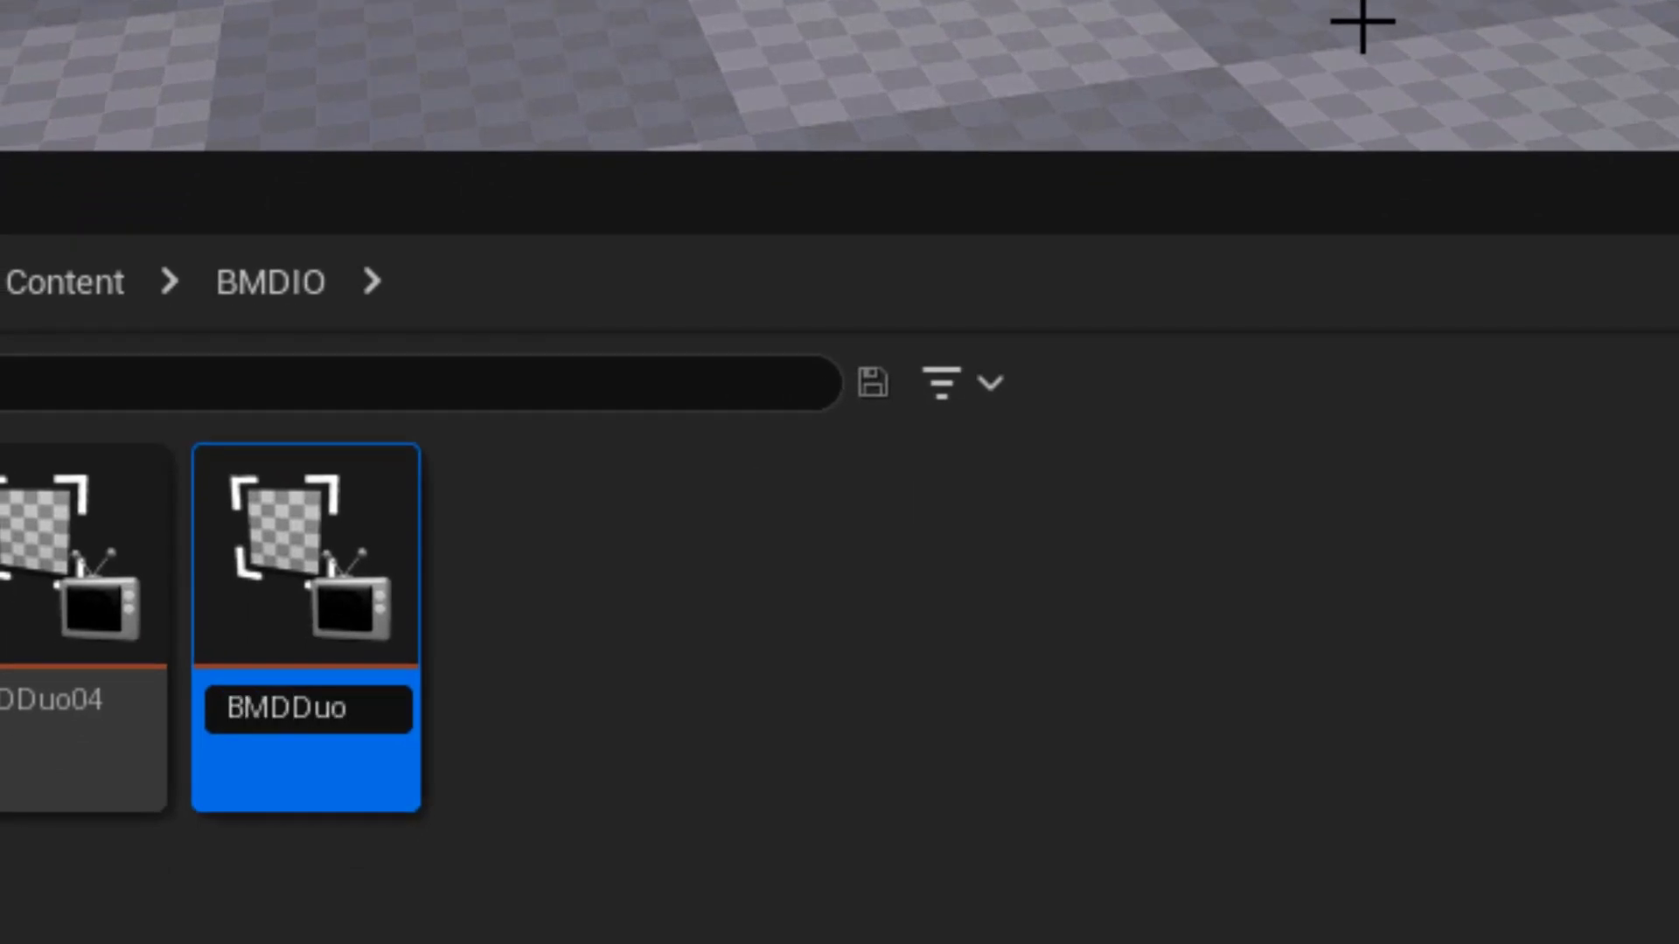
{"action": "type", "text": "03"}
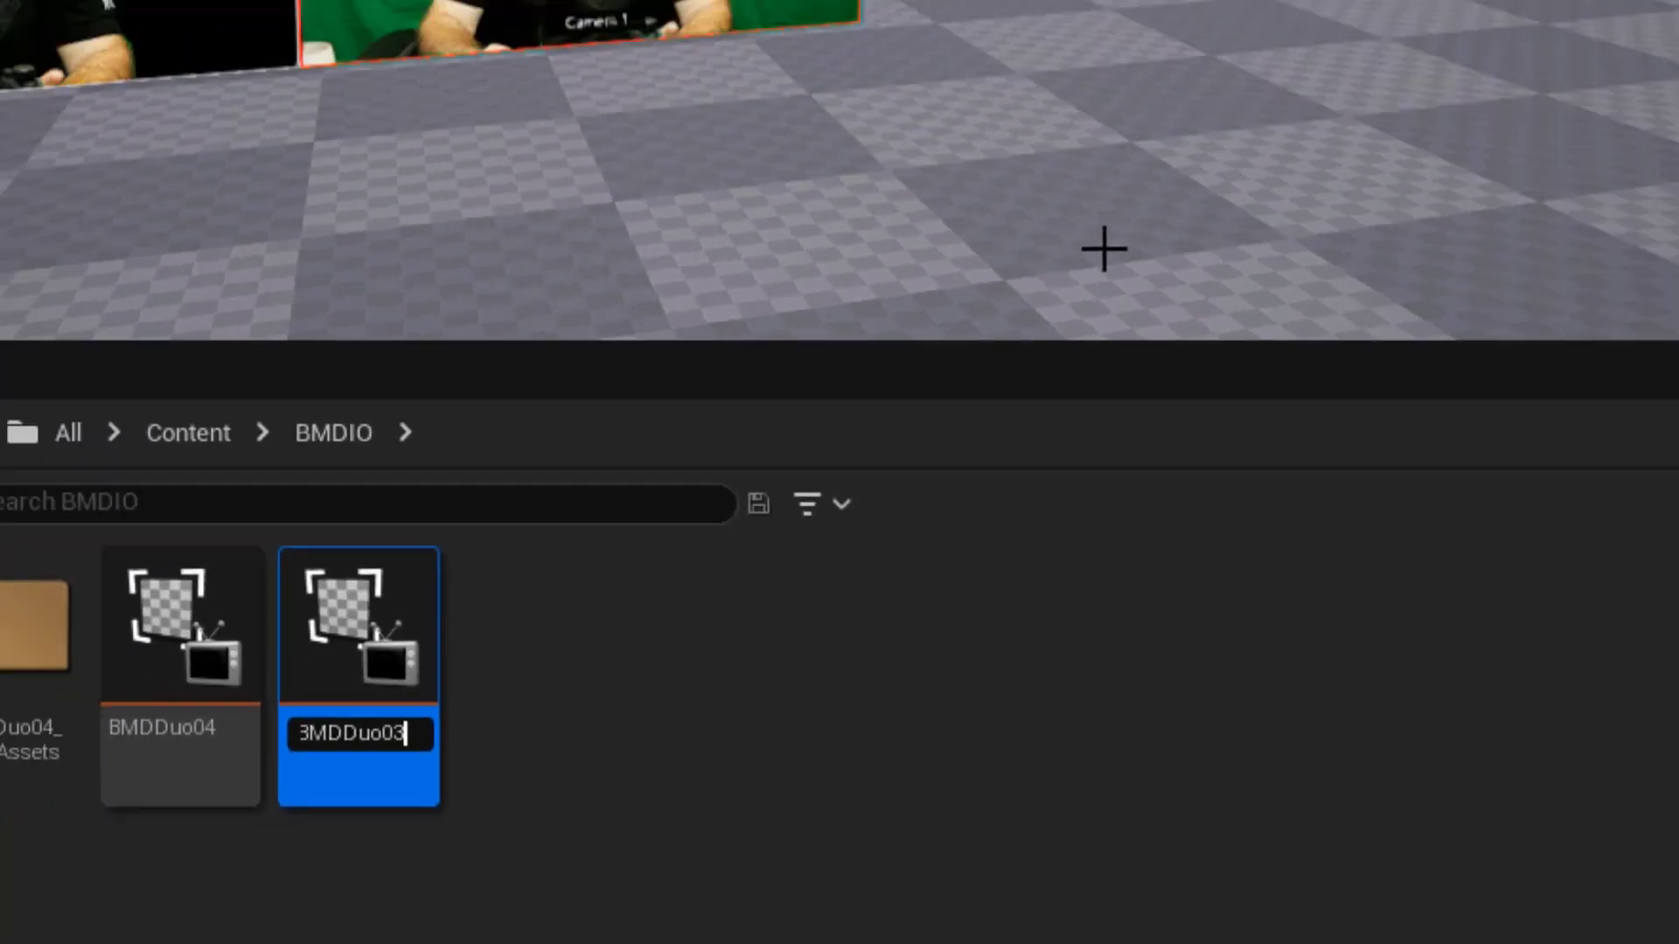
{"action": "key", "text": "Return"}
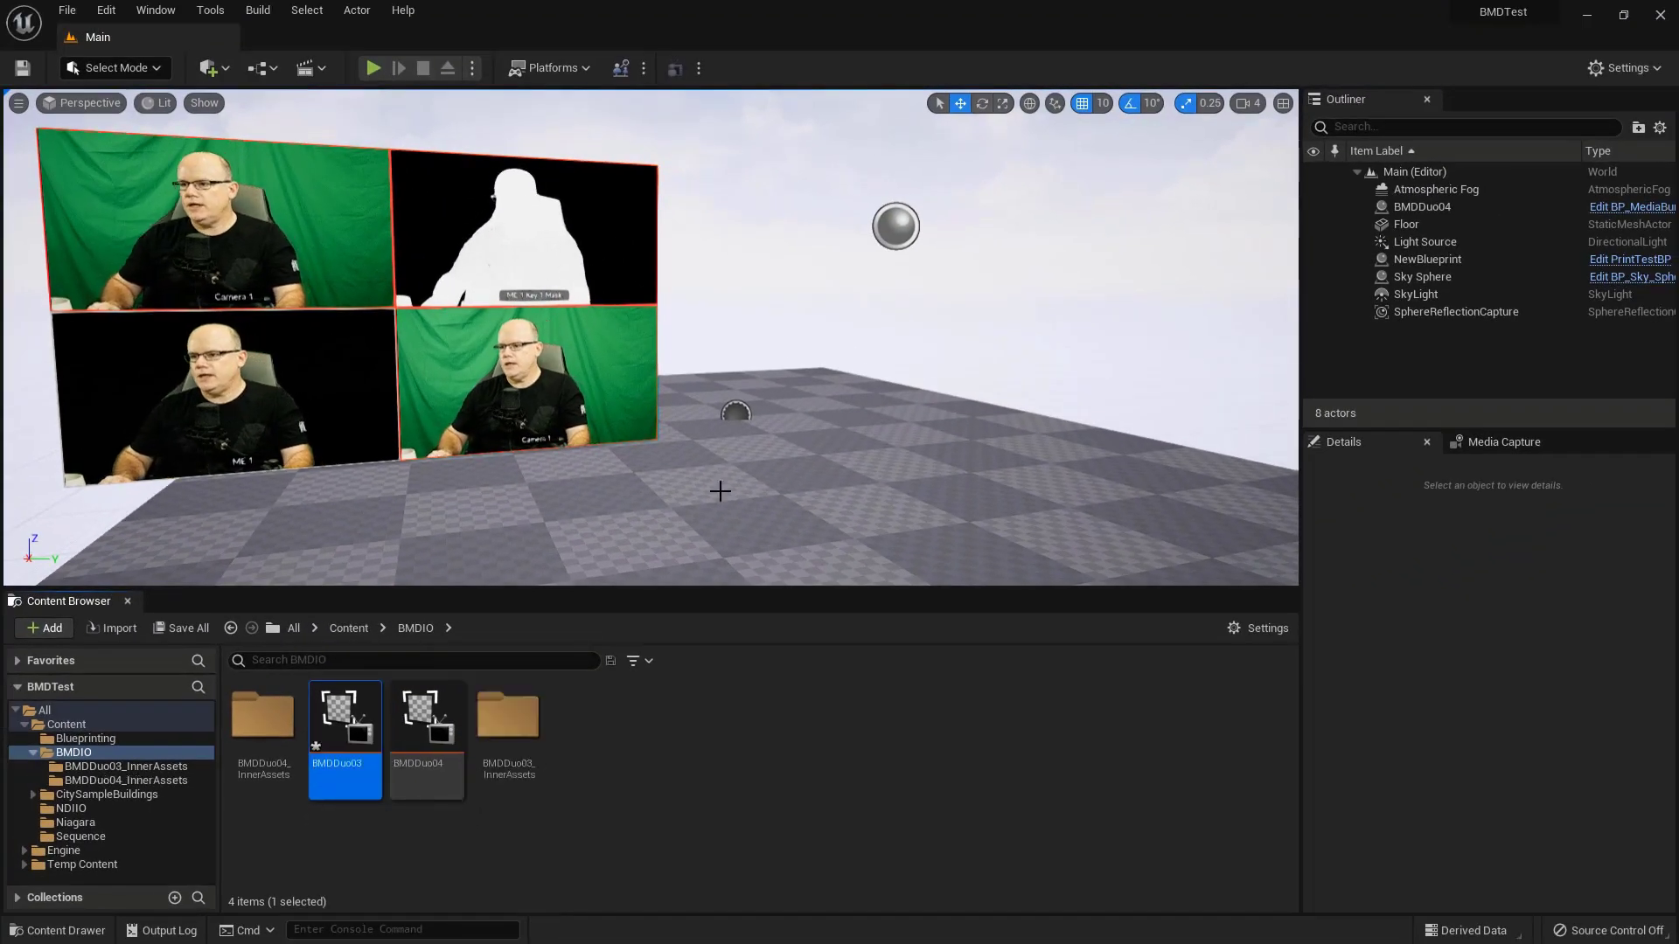
- Configure BMDDuo03 with a Blackmagic Media Source on DeckLink Duo (3), HD 1080 Progressive at 30 fps, then save and close it
{"action": "double_click", "coordinate": [341, 717]}
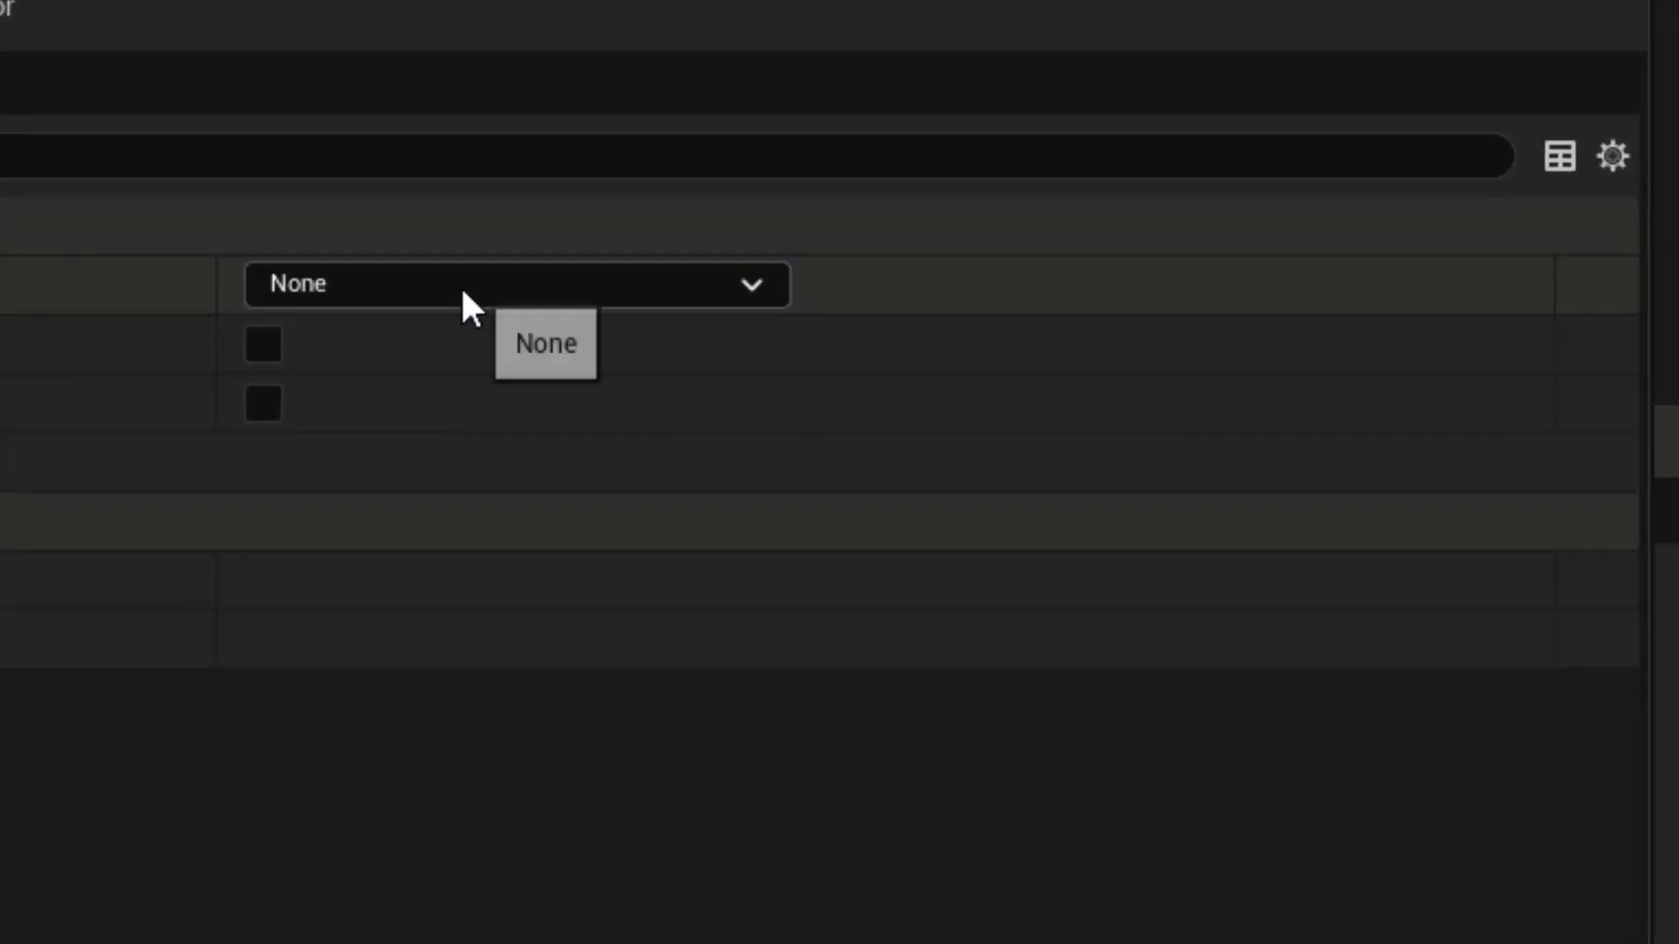
{"action": "left_click", "coordinate": [462, 293]}
{"action": "left_click", "coordinate": [400, 446]}
{"action": "left_click", "coordinate": [477, 461]}
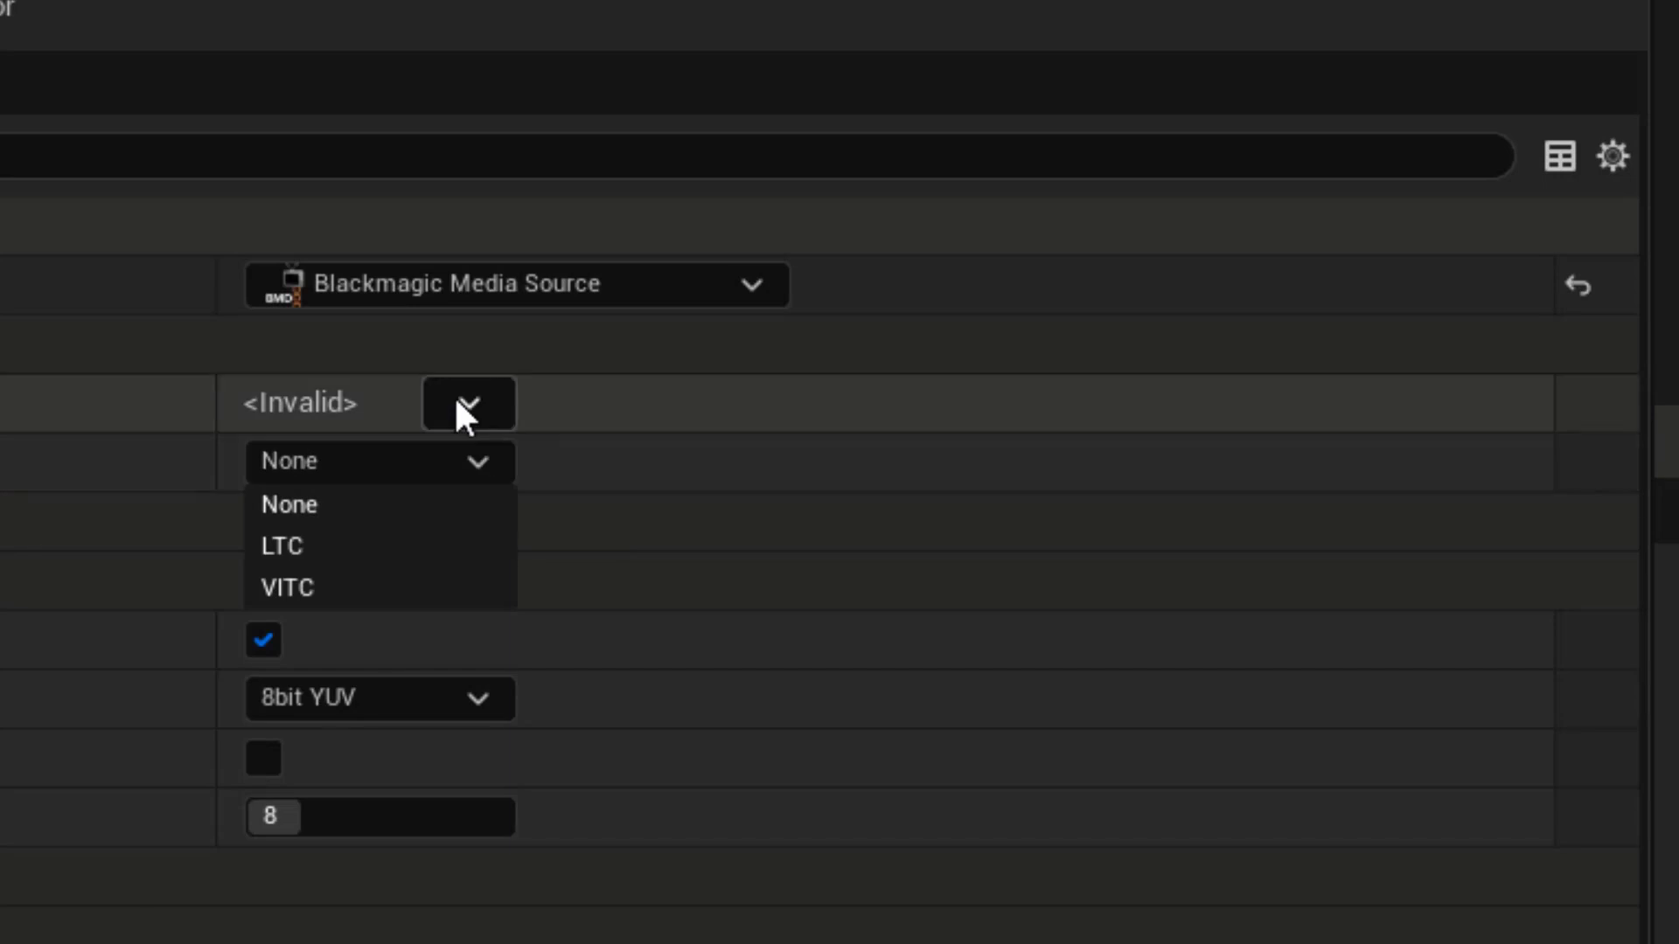
{"action": "left_click", "coordinate": [474, 407]}
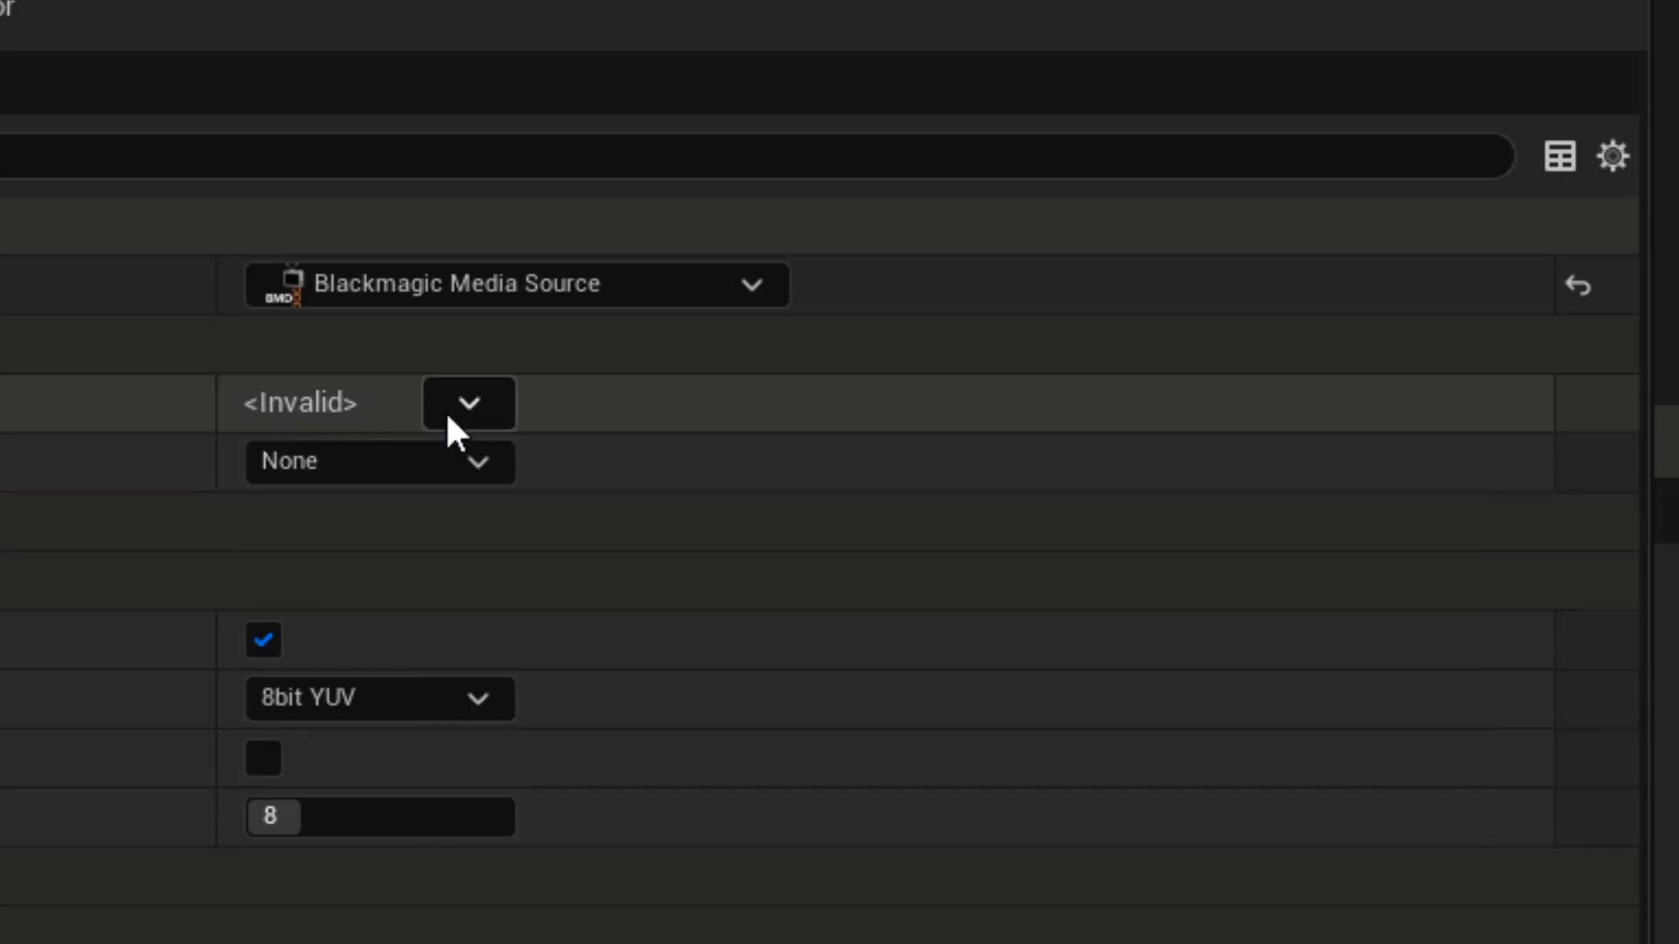
{"action": "left_click", "coordinate": [473, 403]}
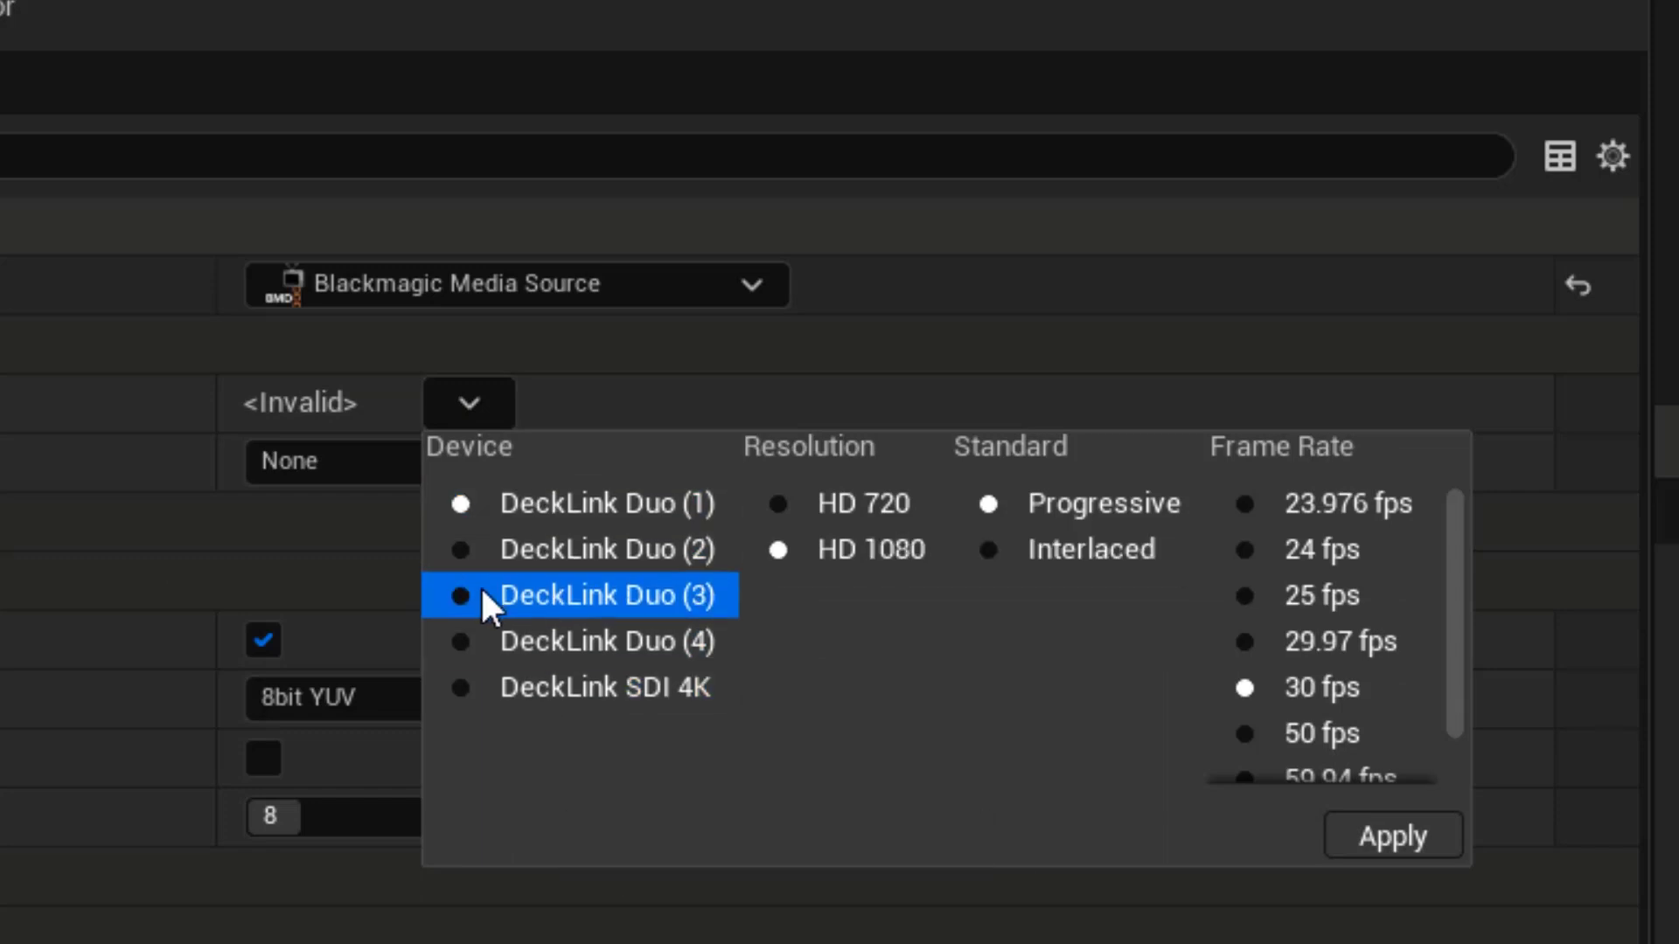
{"action": "left_click", "coordinate": [556, 598]}
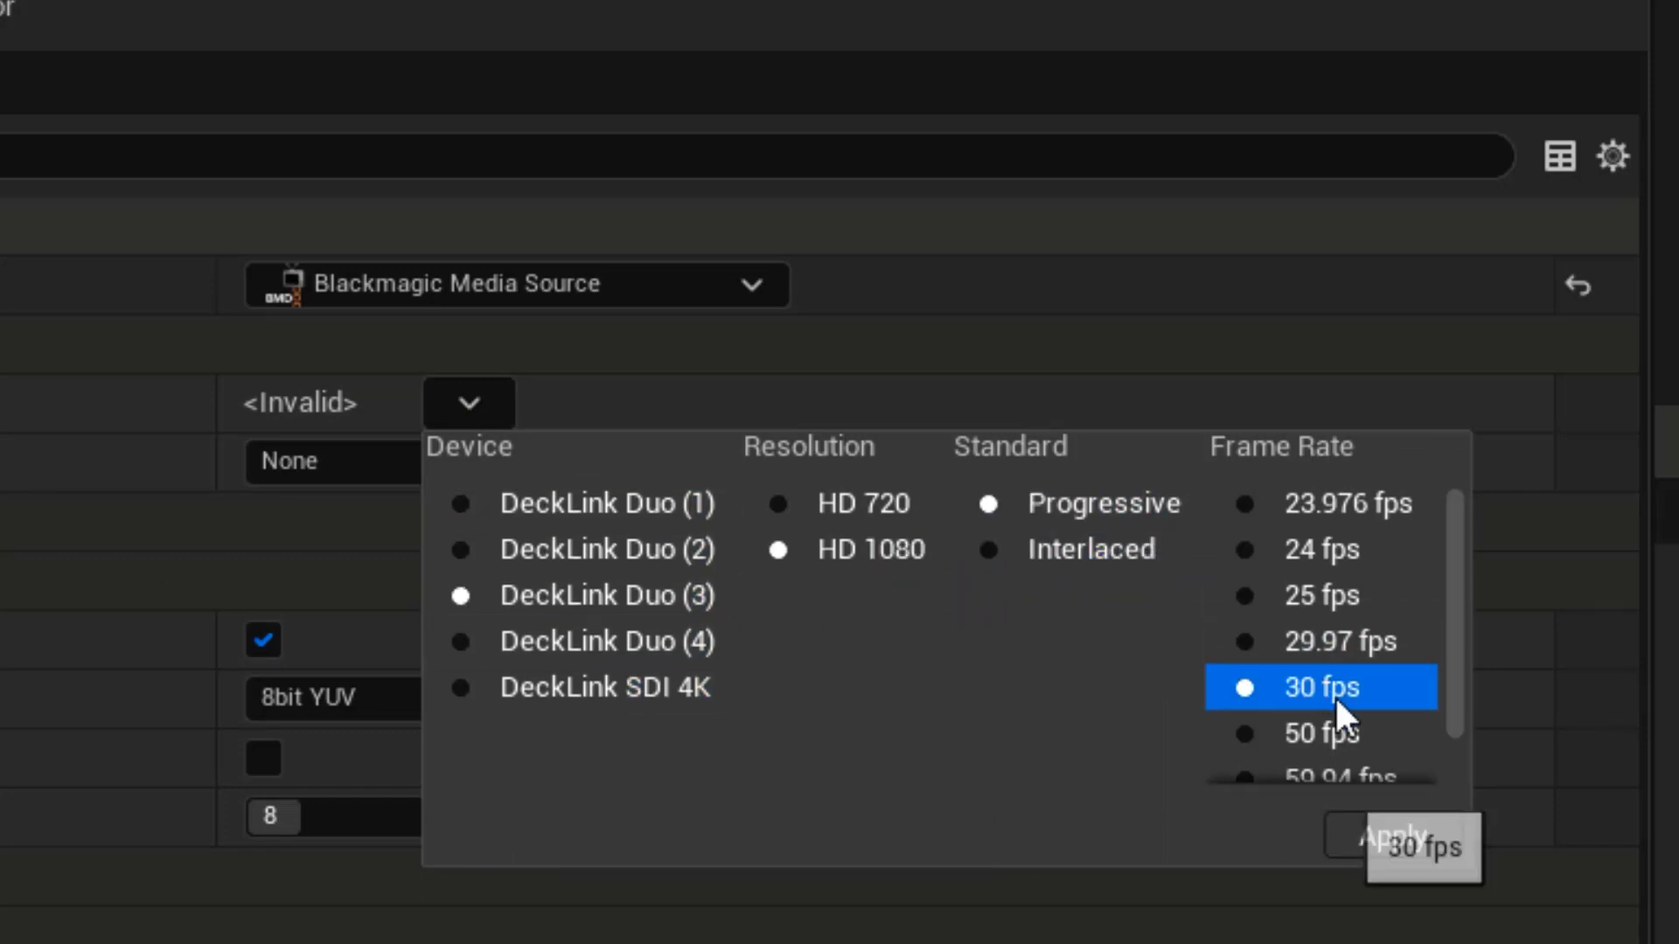
{"action": "left_click", "coordinate": [1422, 839]}
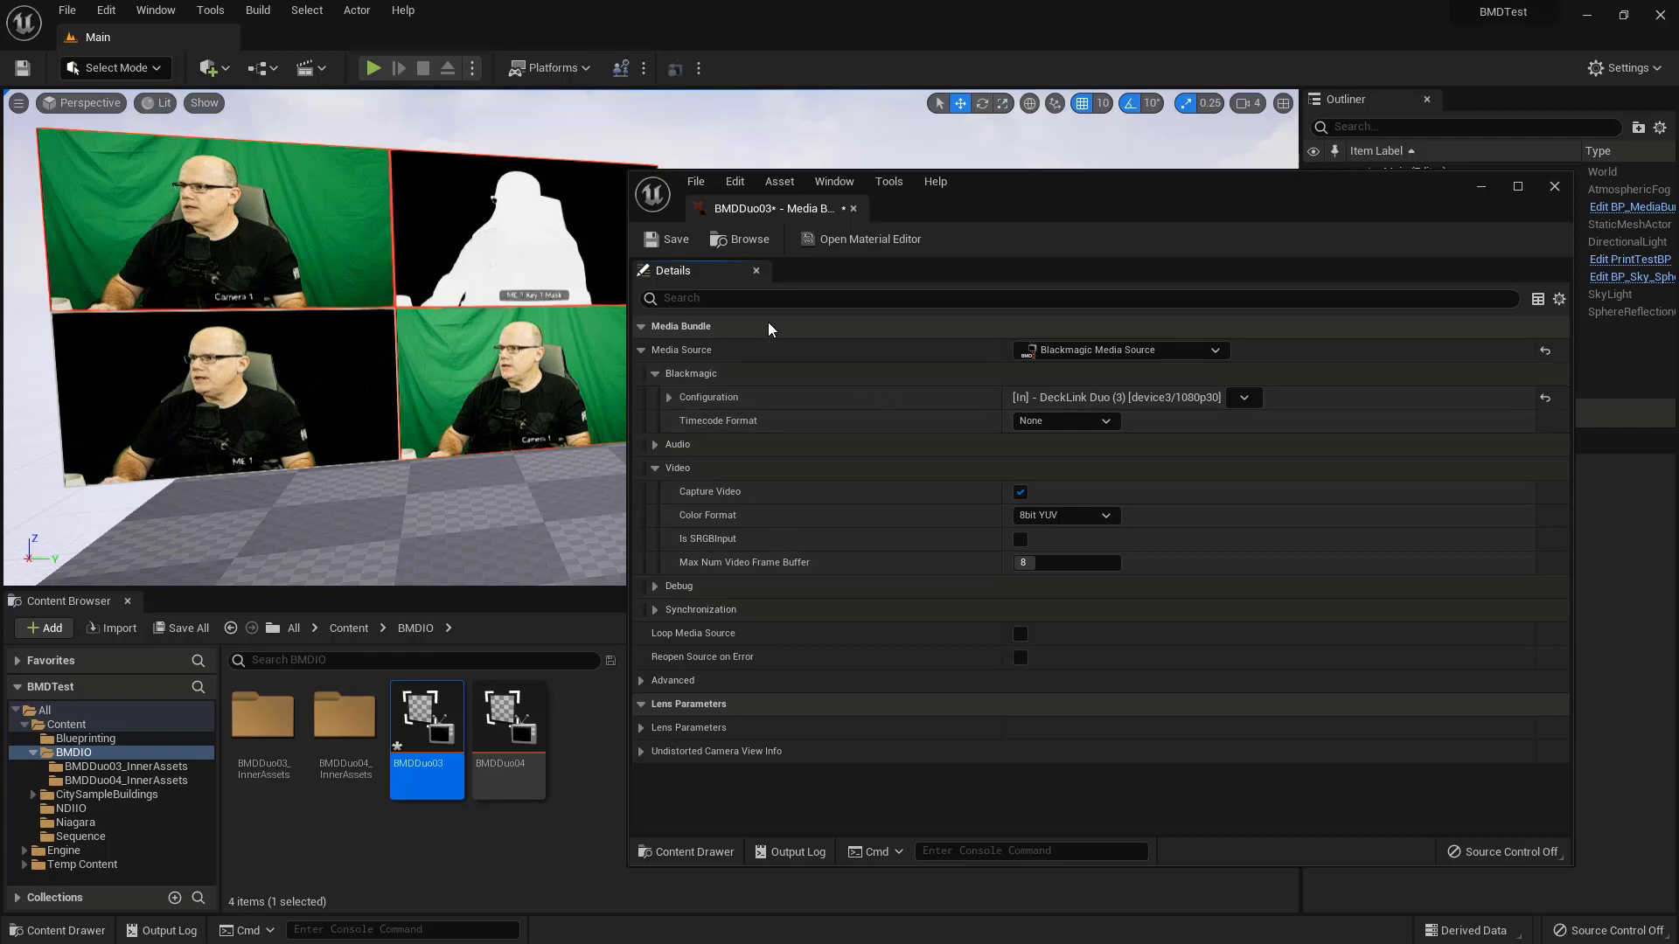
{"action": "left_click", "coordinate": [669, 240]}
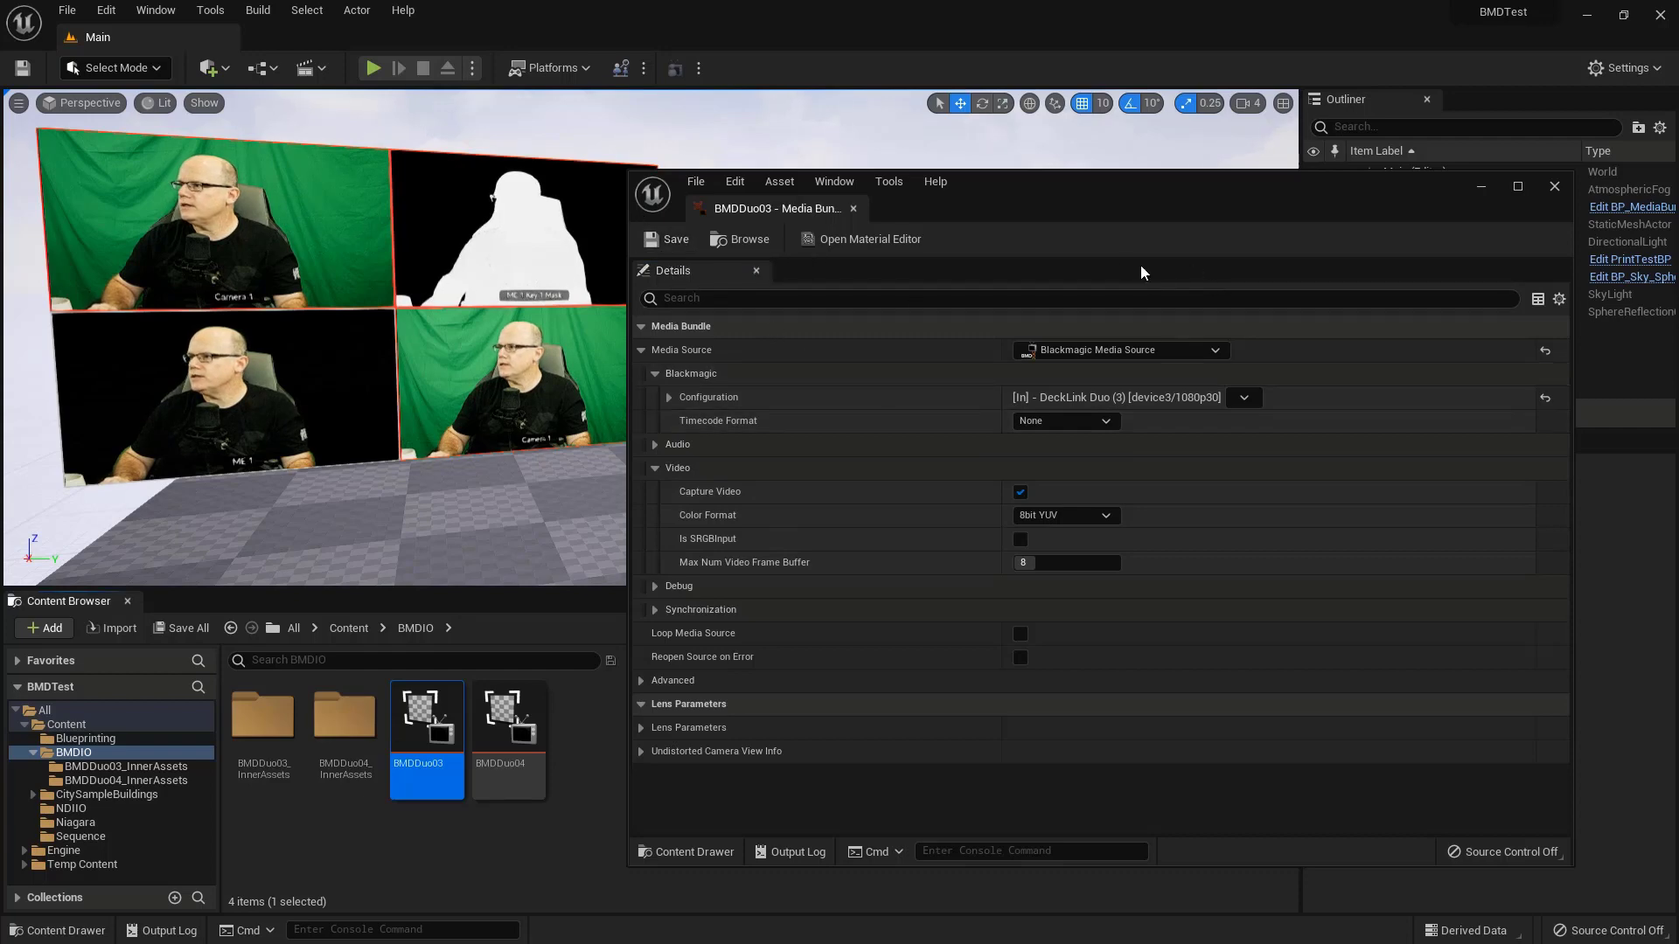
{"action": "left_click", "coordinate": [1556, 187]}
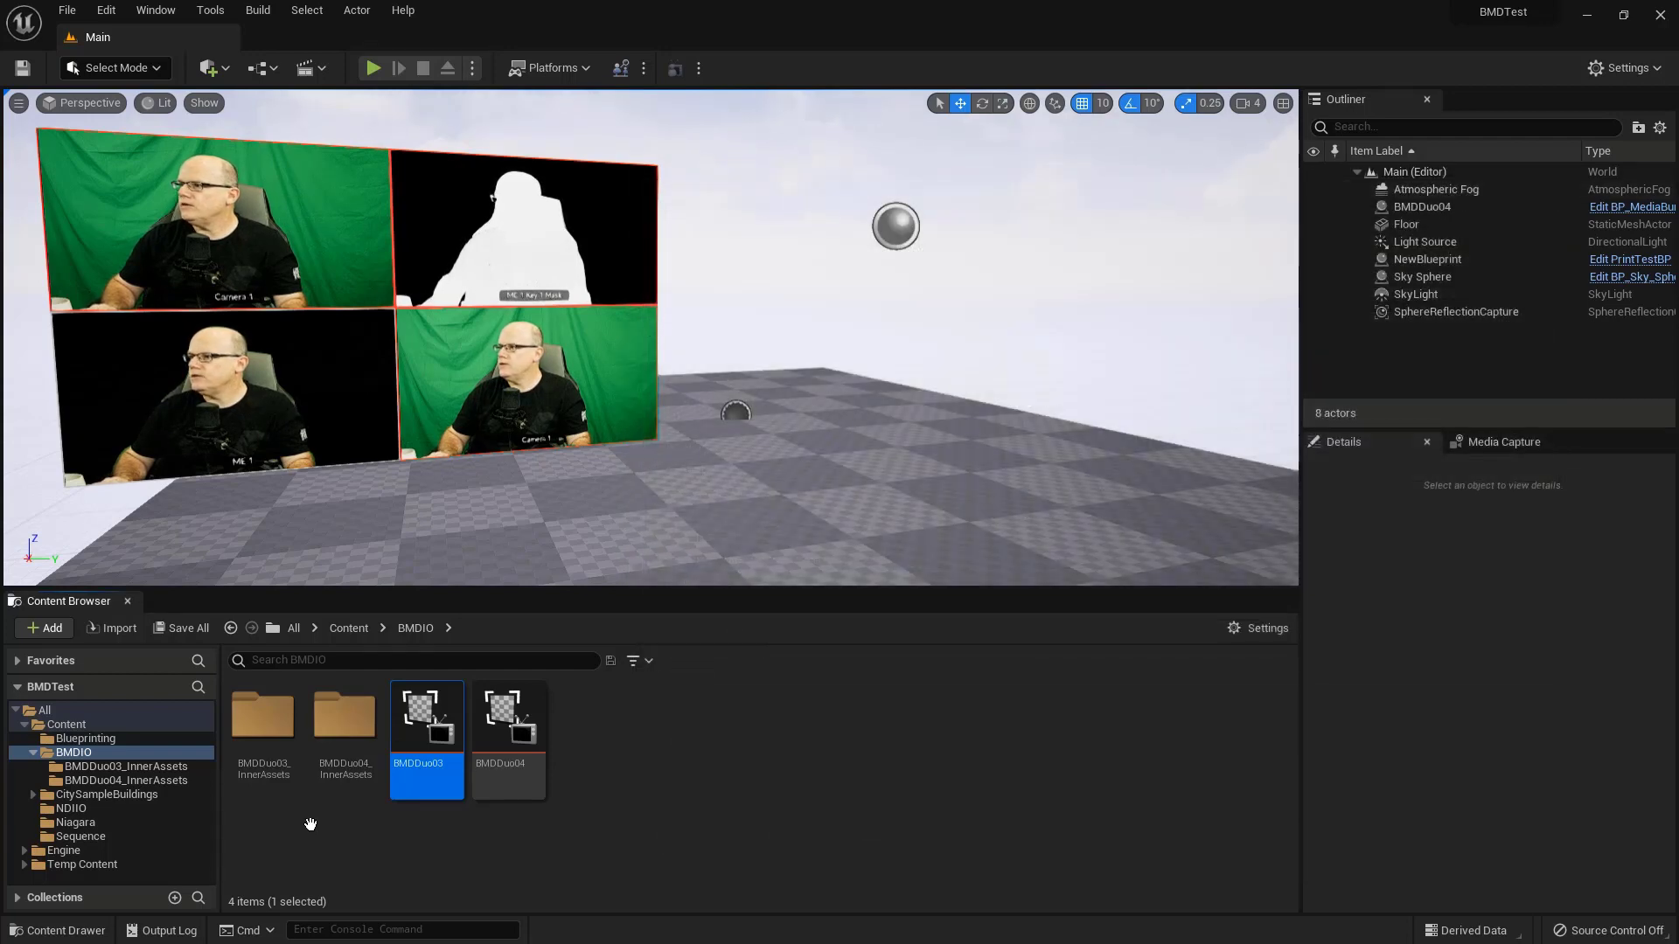
- Place BMDDuo03 in the level, scale it uniformly to 3.0, and move it in front of the multiview plane to Y -340, Z 240
{"action": "left_click_drag", "start_coordinate": [426, 725], "coordinate": [619, 324]}
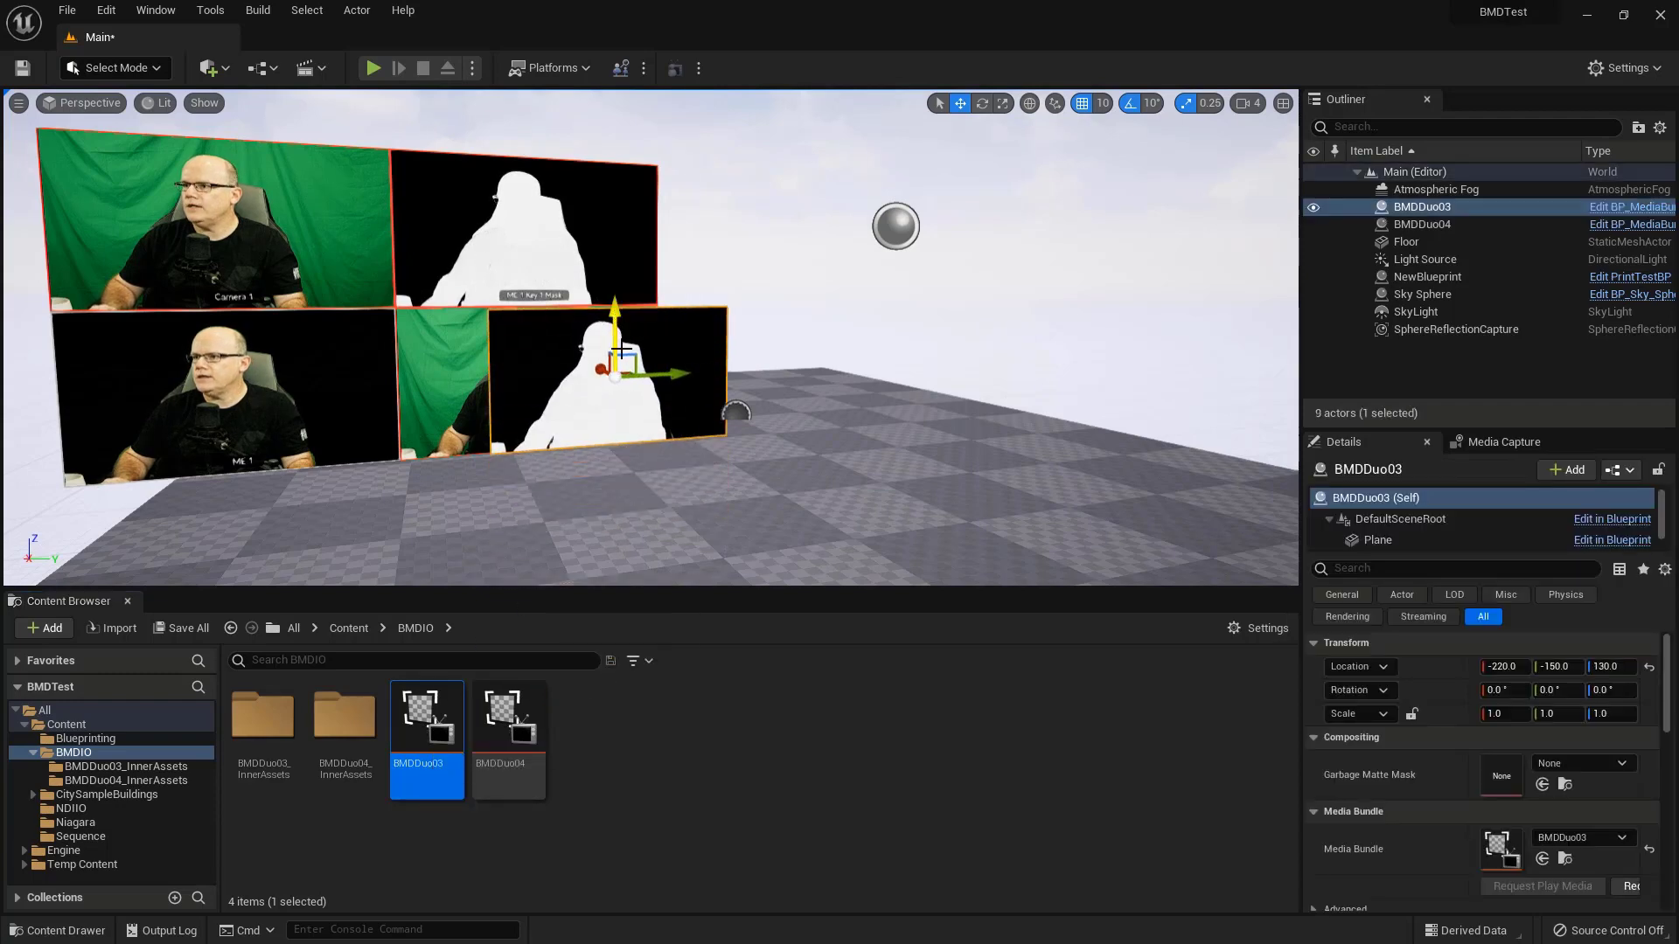
{"action": "key", "text": "r"}
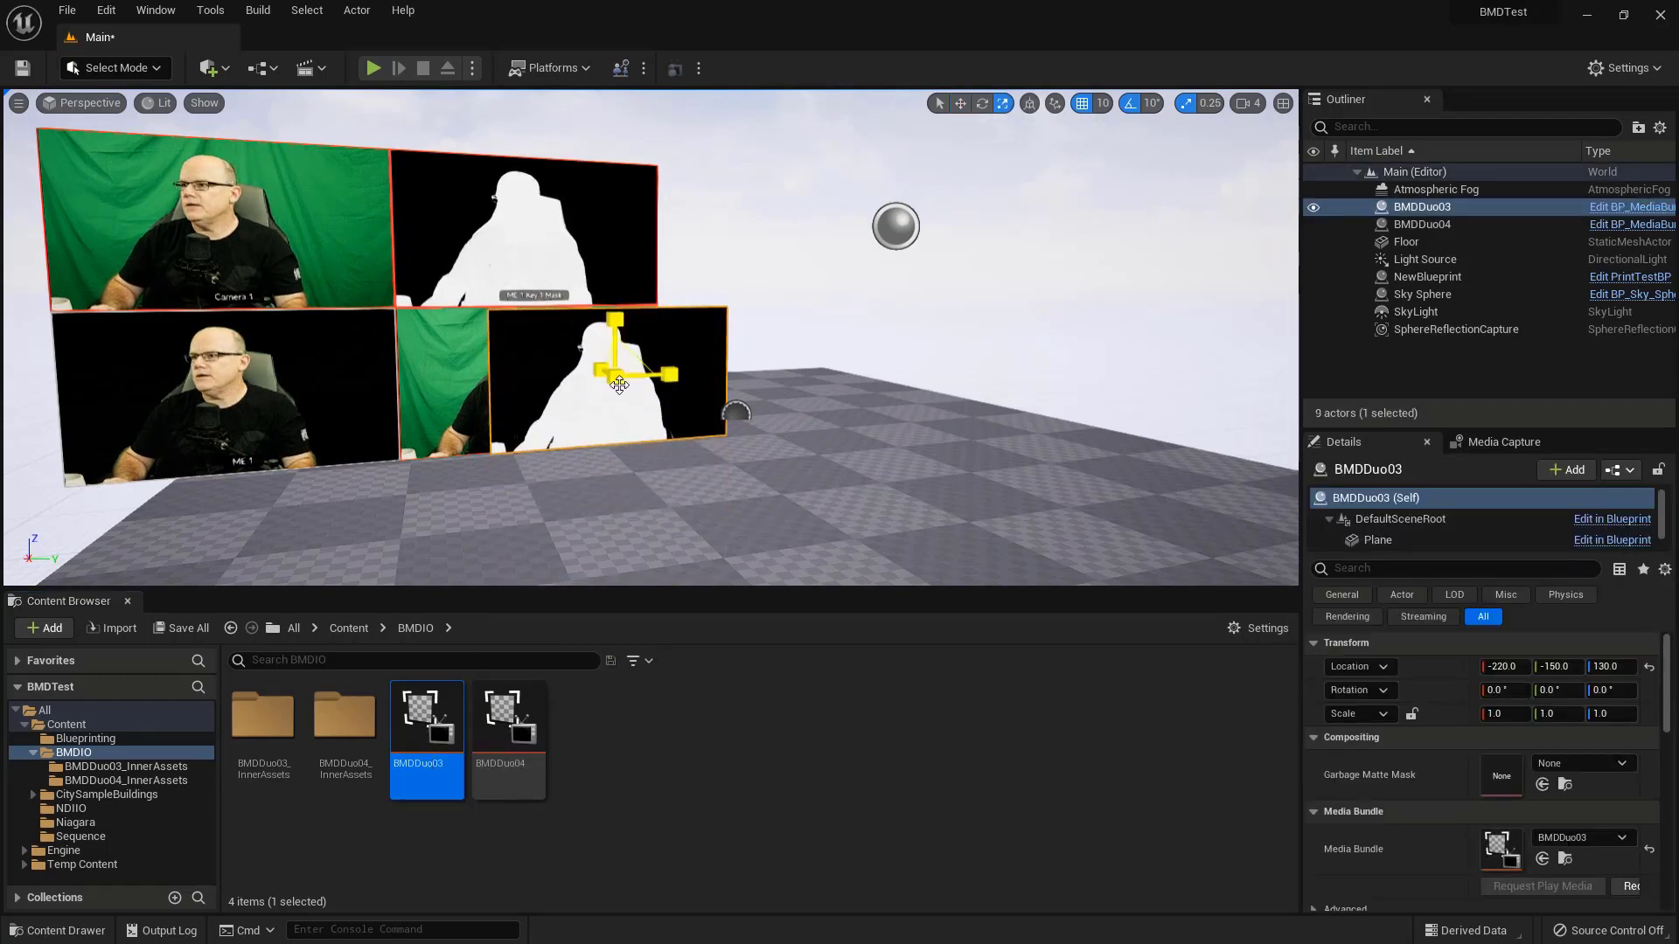
{"action": "left_click_drag", "start_coordinate": [619, 385], "coordinate": [680, 307]}
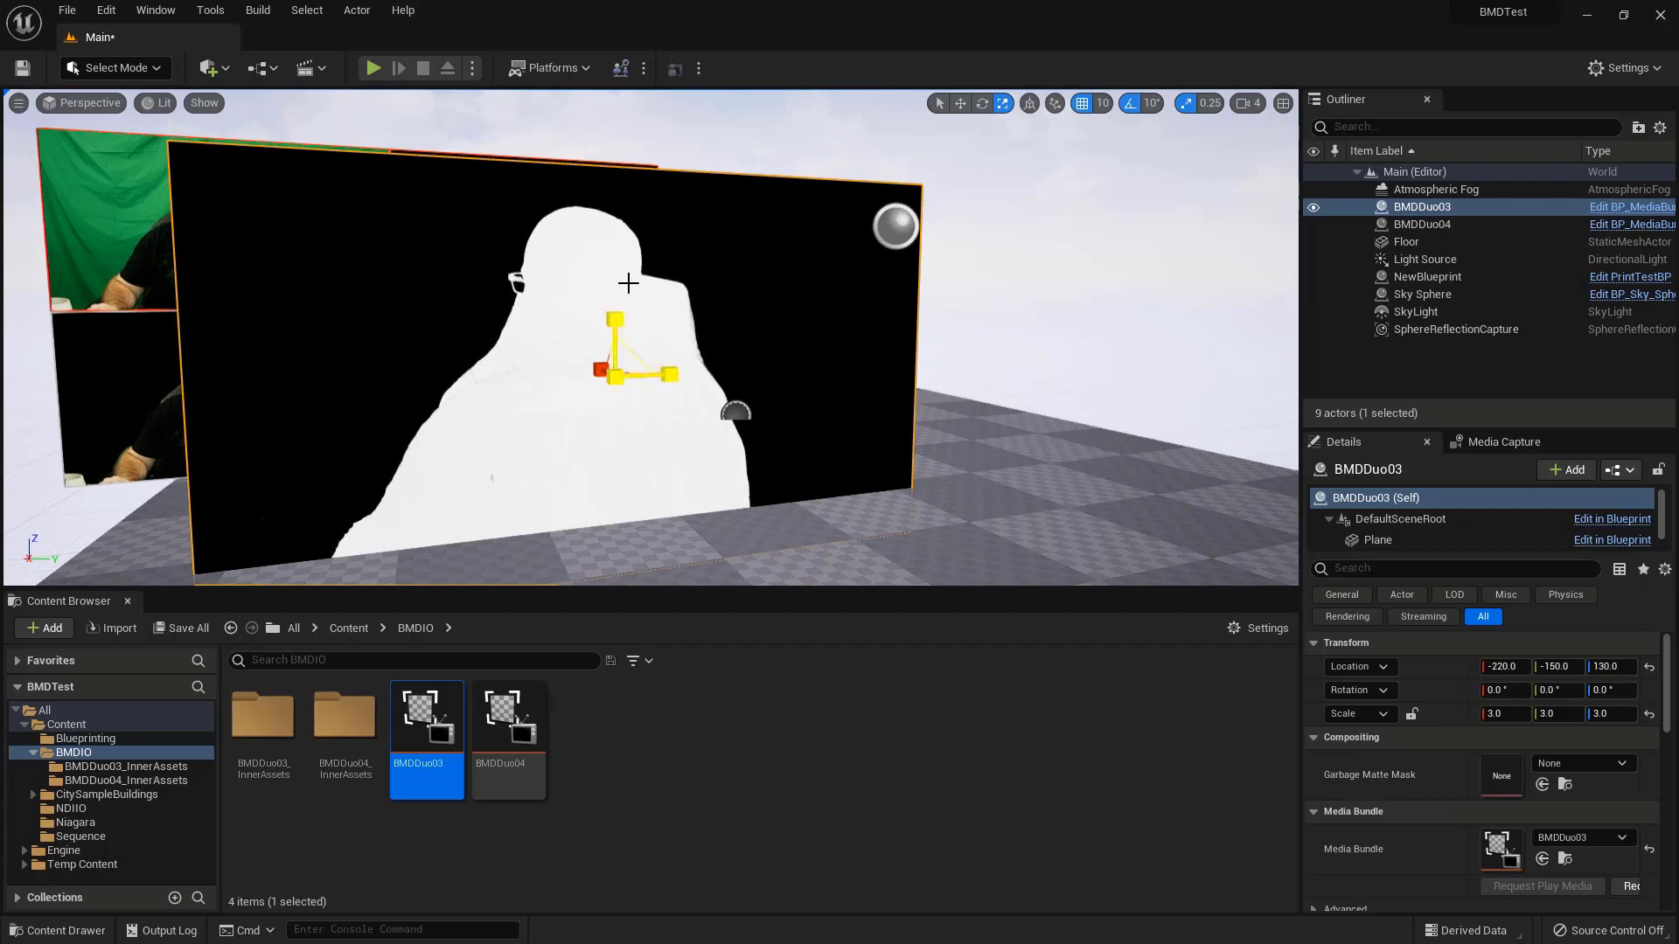
{"action": "key", "text": "w"}
{"action": "left_click_drag", "start_coordinate": [661, 388], "coordinate": [382, 381]}
{"action": "left_click_drag", "start_coordinate": [320, 324], "coordinate": [299, 141]}
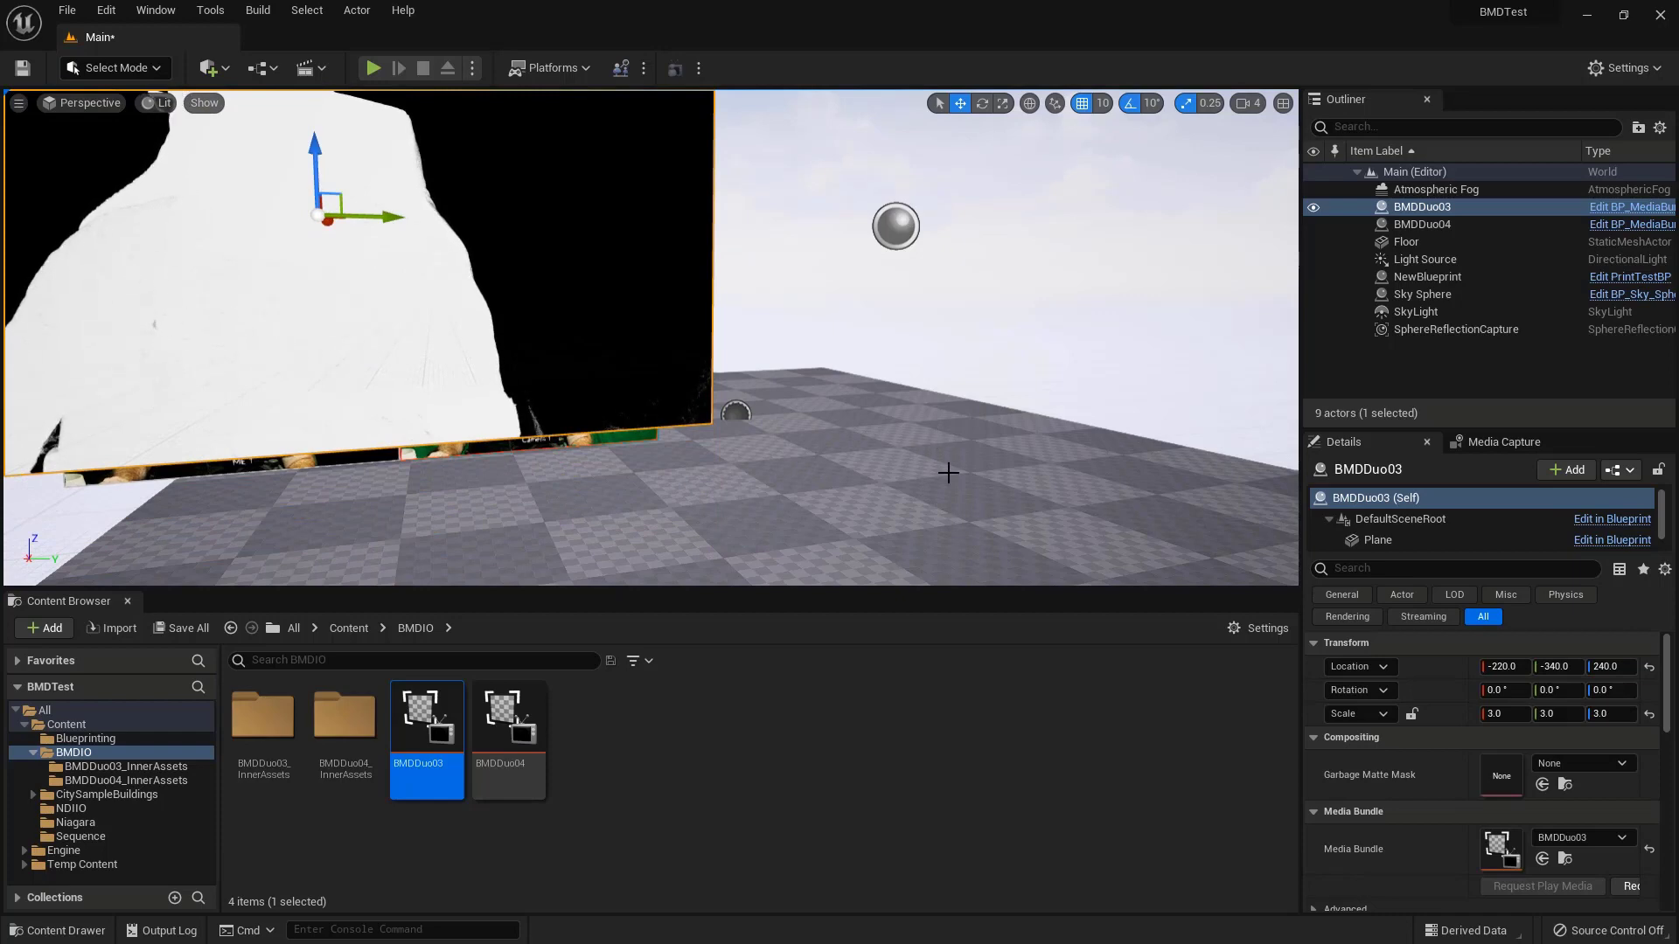
- Switch to ATEM Software Control, take Key 1 off air, and resample the chroma with the sample box in the picture's upper-left area
{"action": "key", "text": "alt+Tab"}
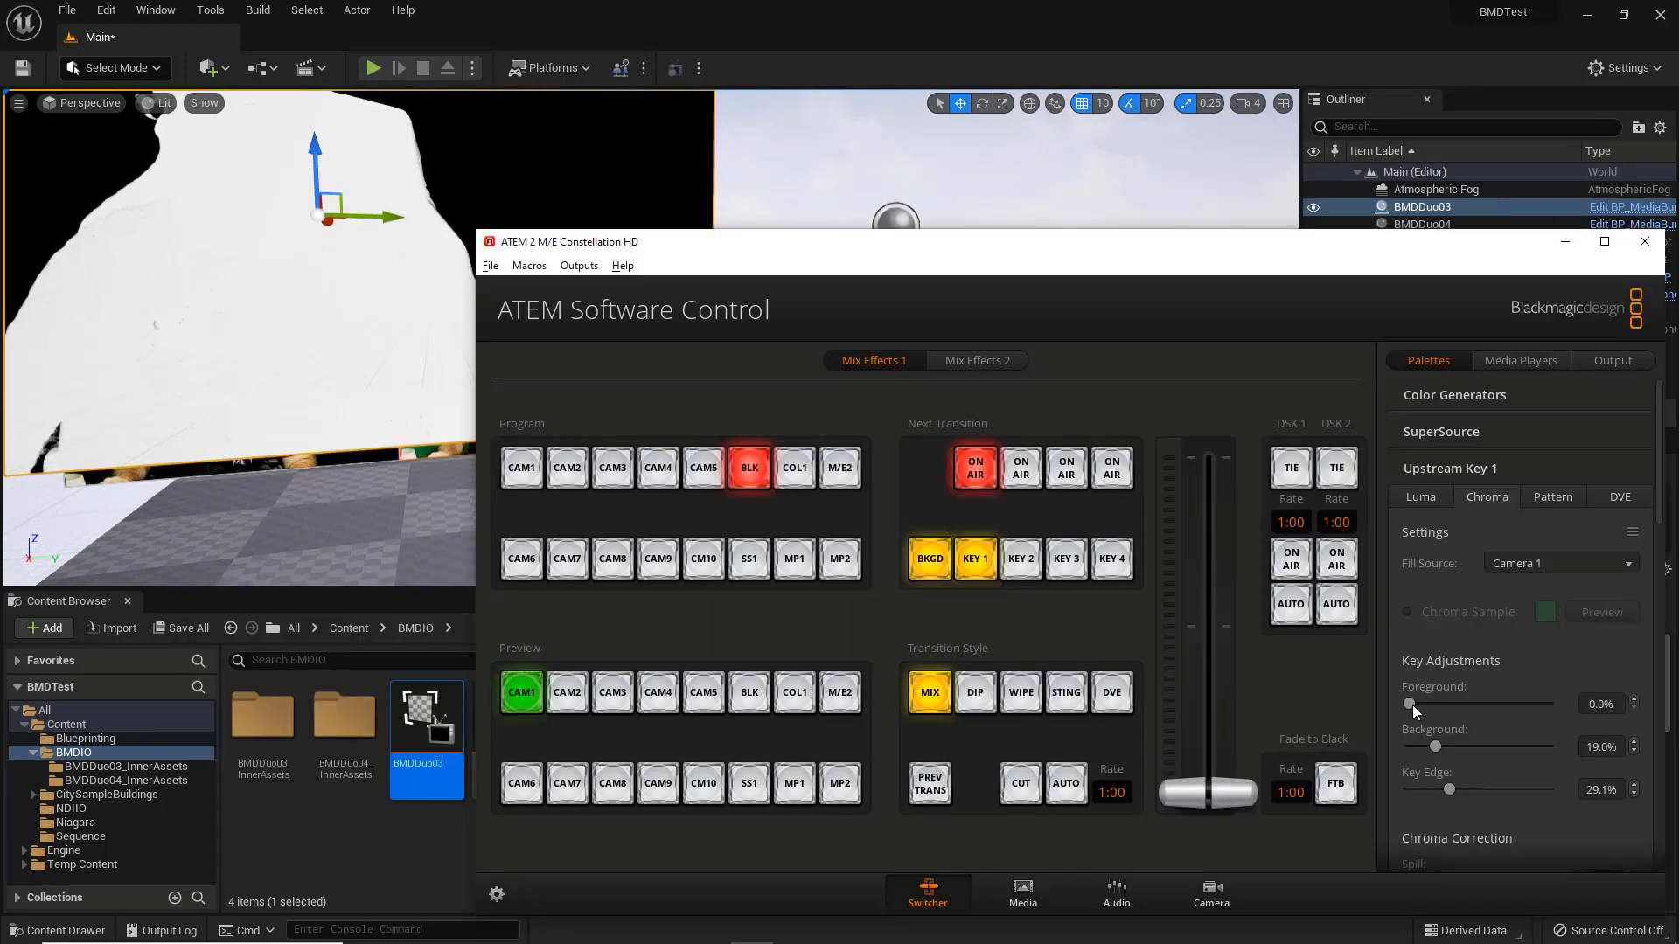
{"action": "left_click_drag", "start_coordinate": [1412, 704], "coordinate": [1415, 705]}
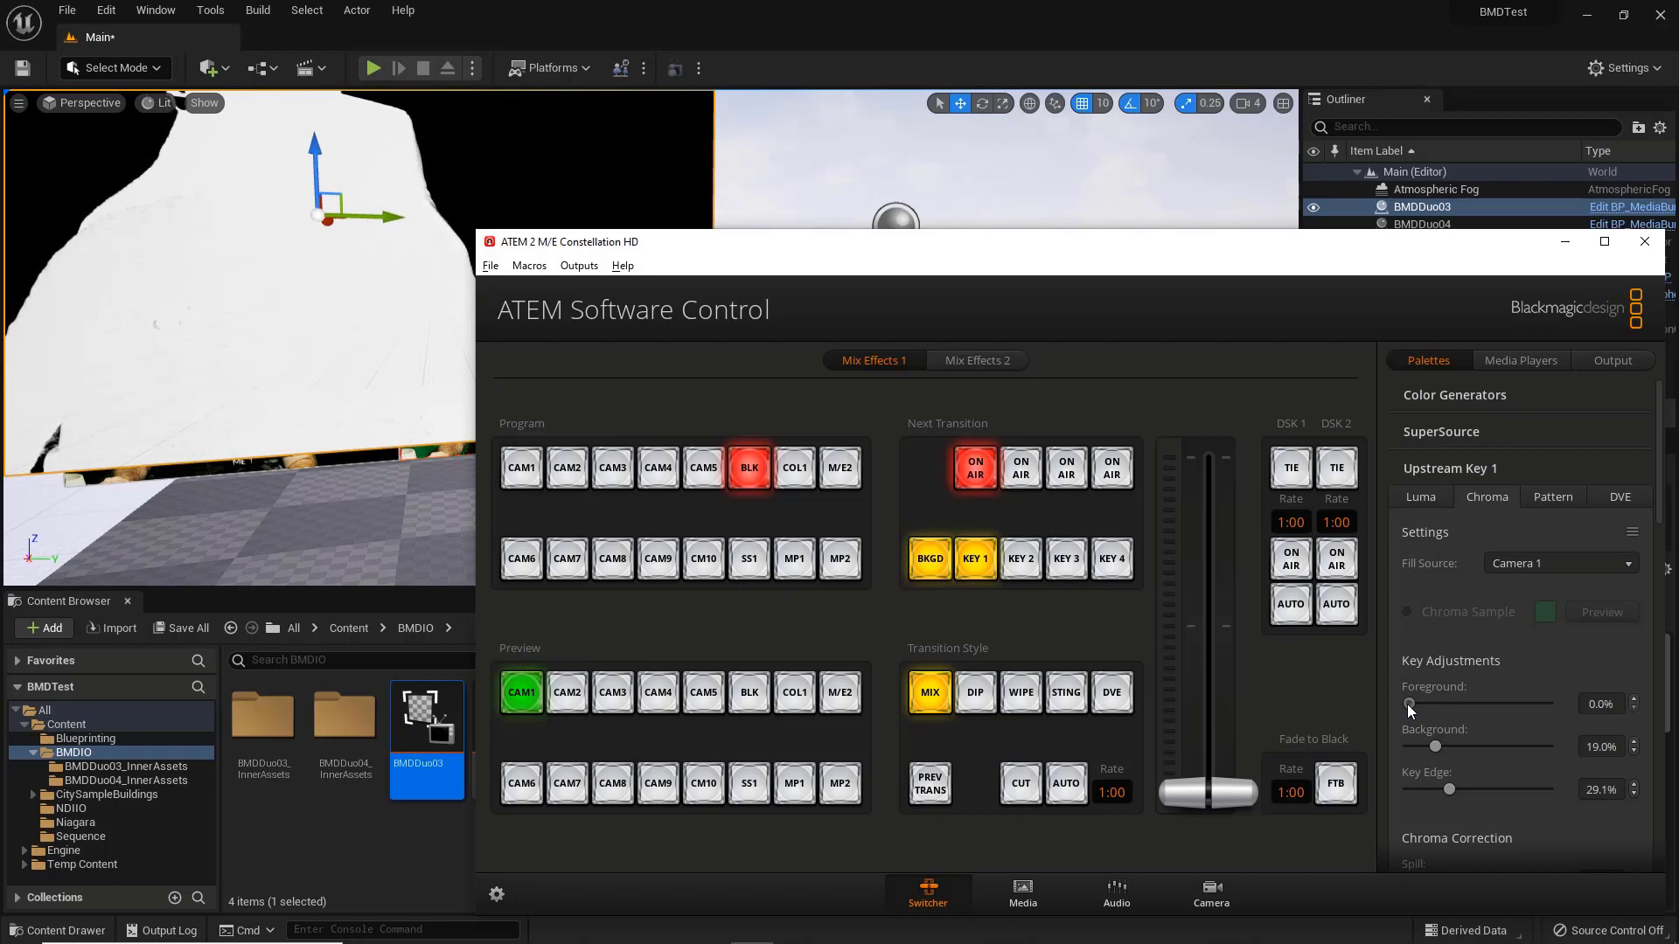
{"action": "left_click", "coordinate": [984, 470]}
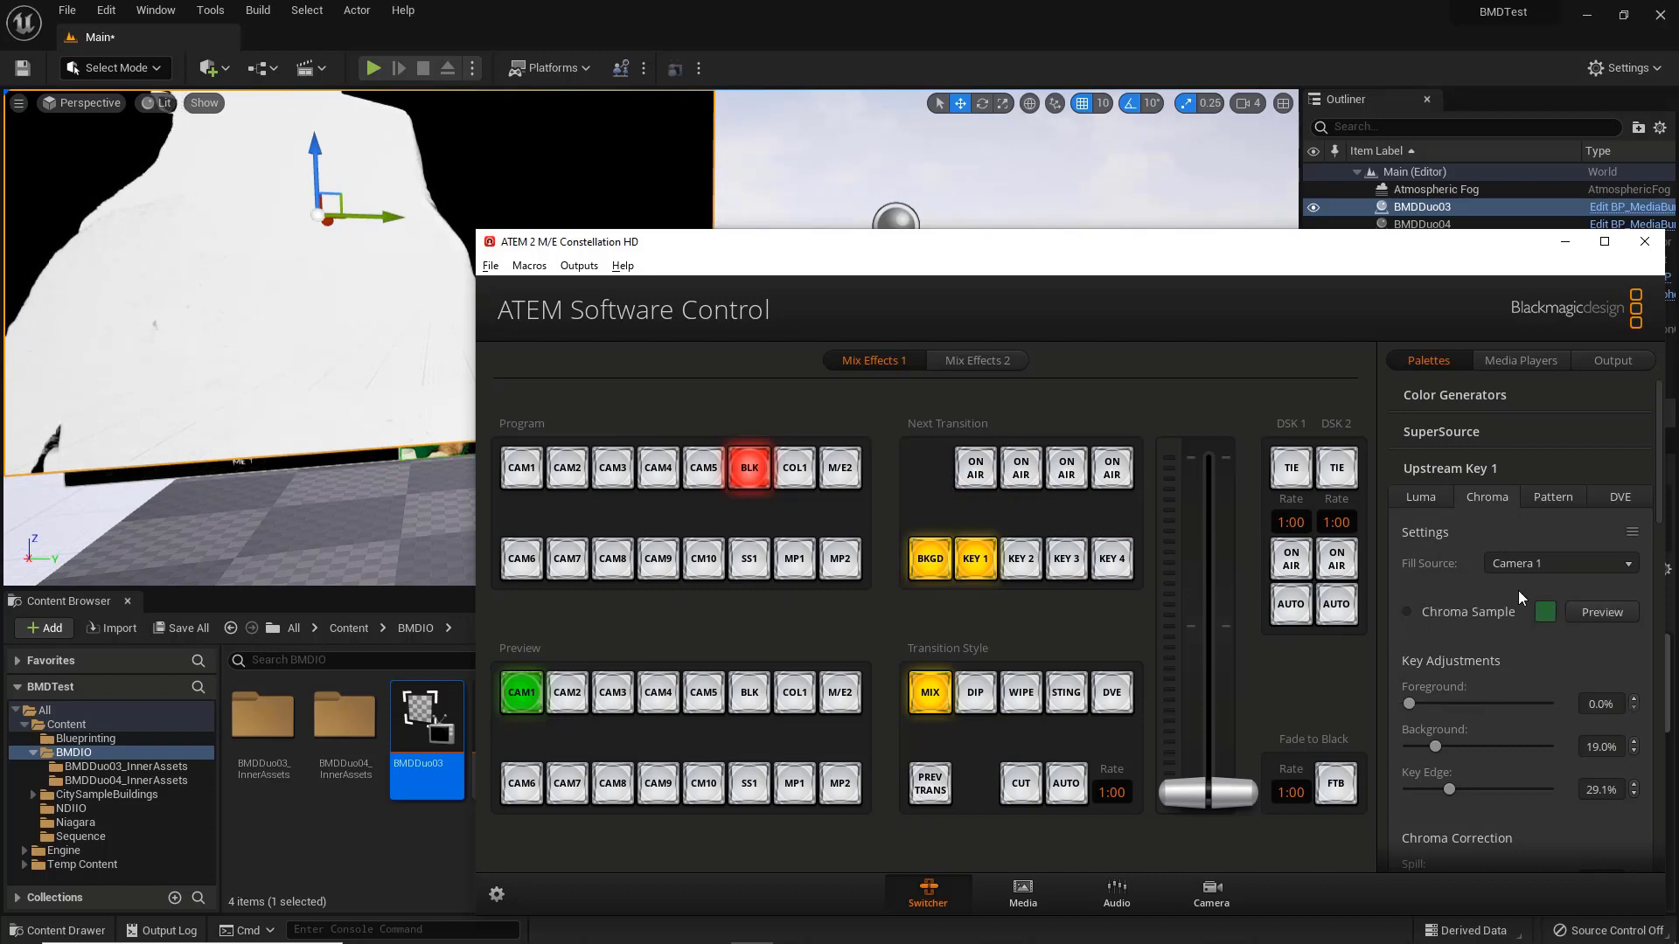
{"action": "left_click", "coordinate": [1543, 614]}
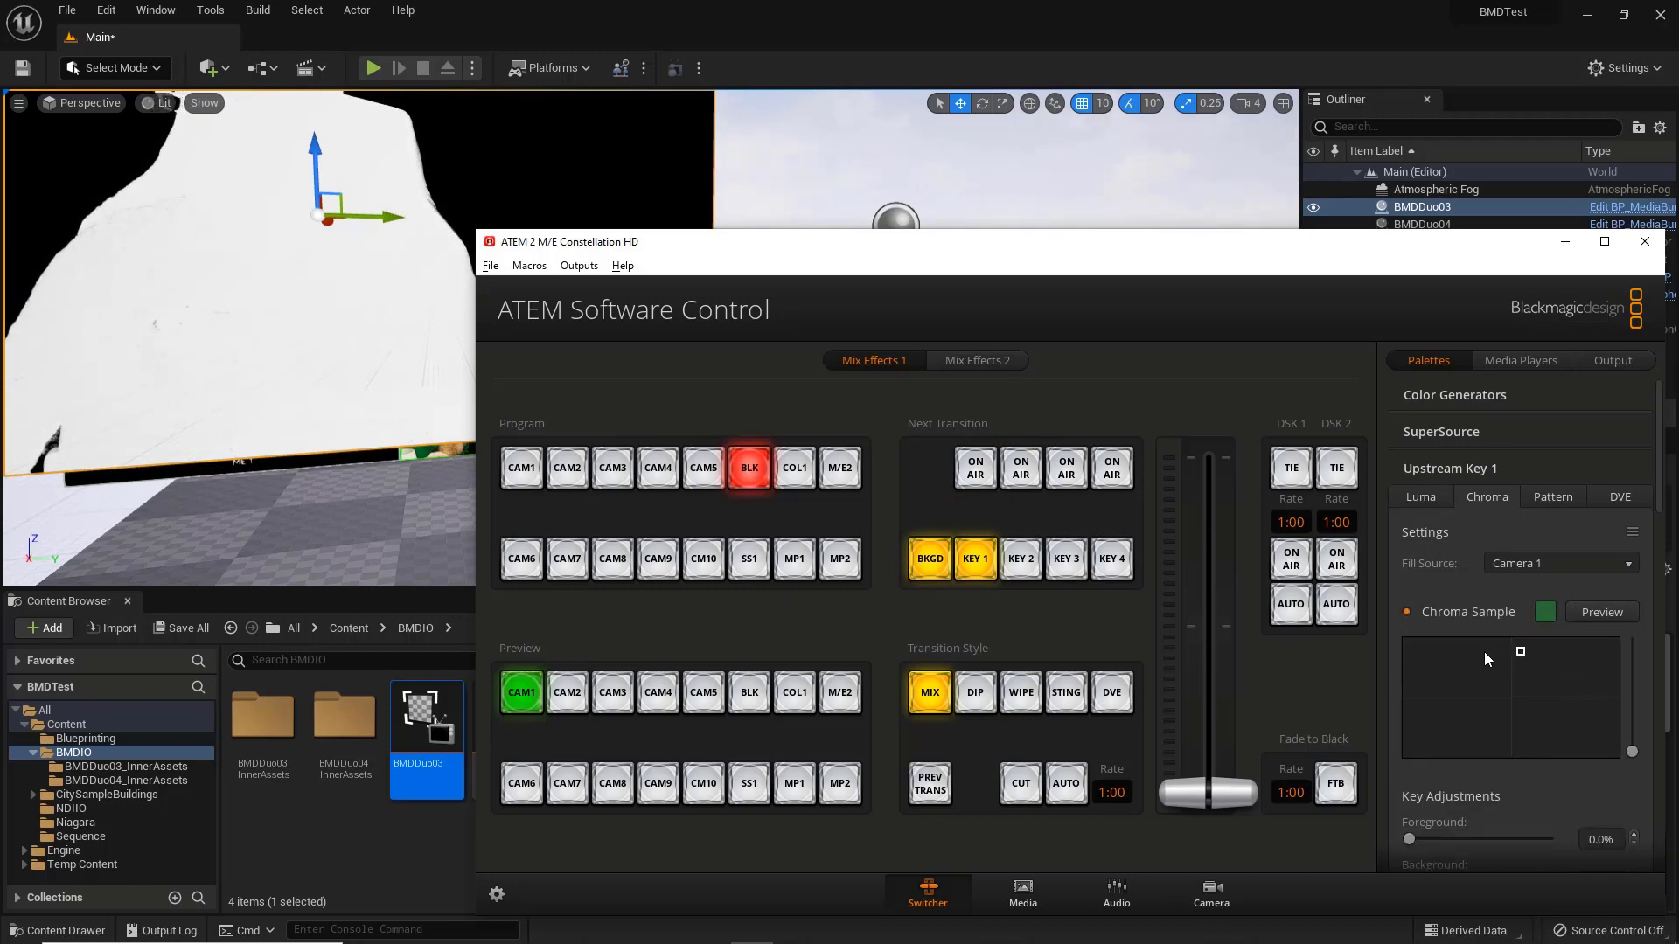
{"action": "left_click_drag", "start_coordinate": [1343, 663], "coordinate": [1403, 686]}
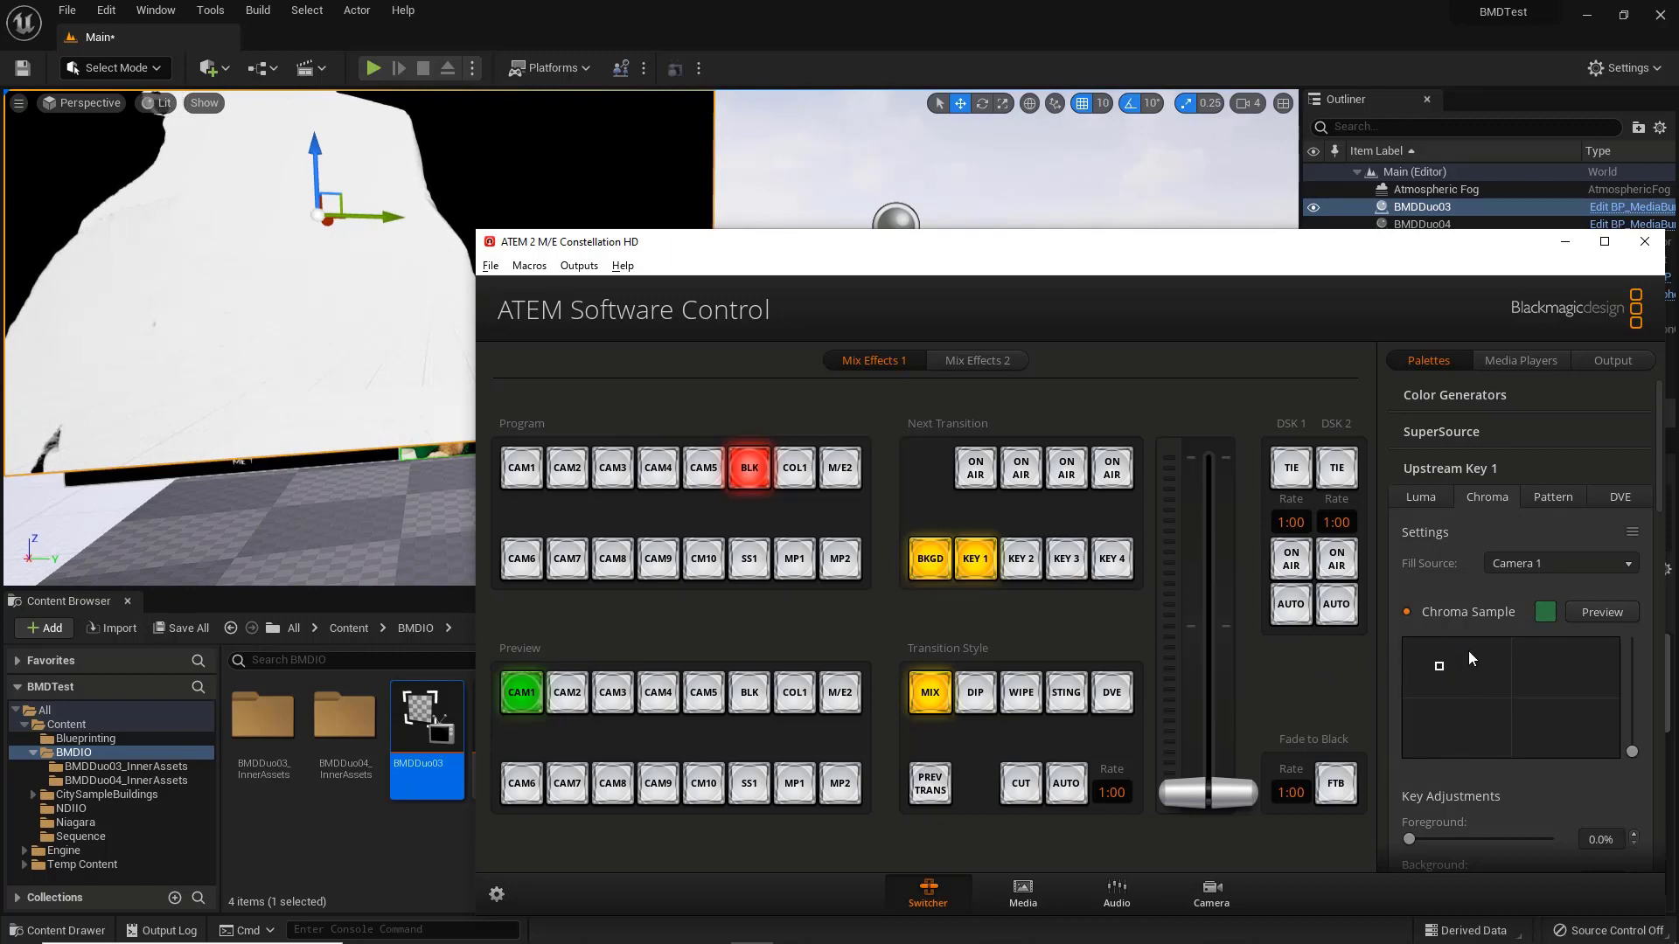
- Put Key 1 back on air and set the chroma key's Foreground to 2.5%
{"action": "left_click", "coordinate": [975, 470]}
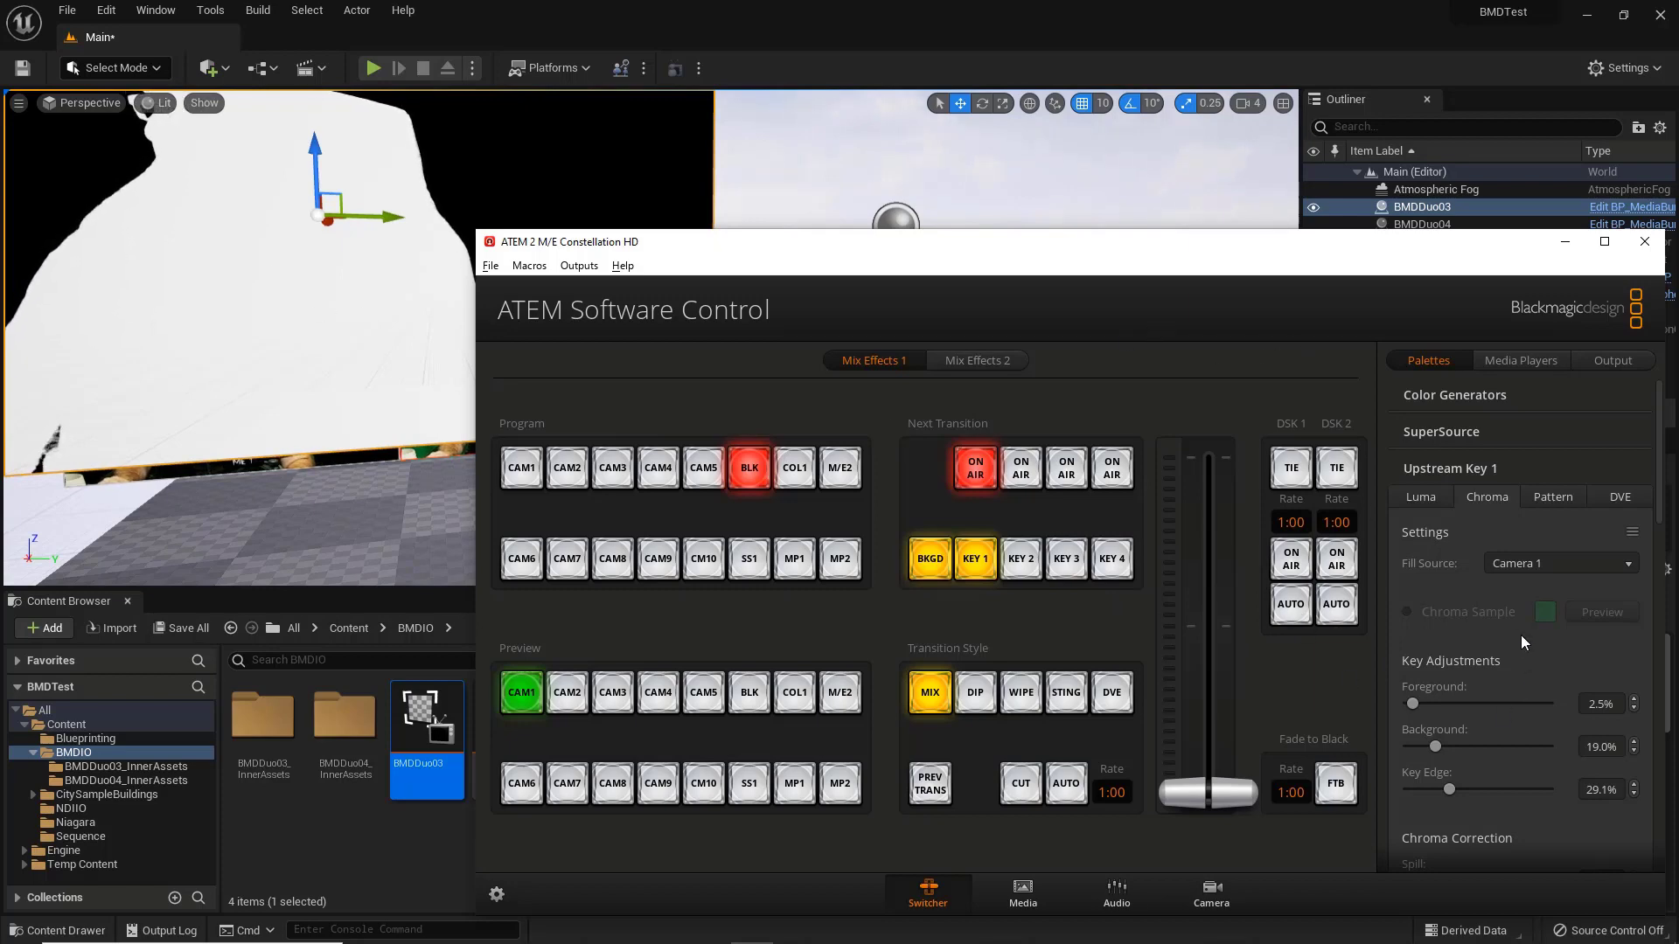
{"action": "scroll", "coordinate": [1502, 643], "scroll_direction": "down", "scroll_amount": 5}
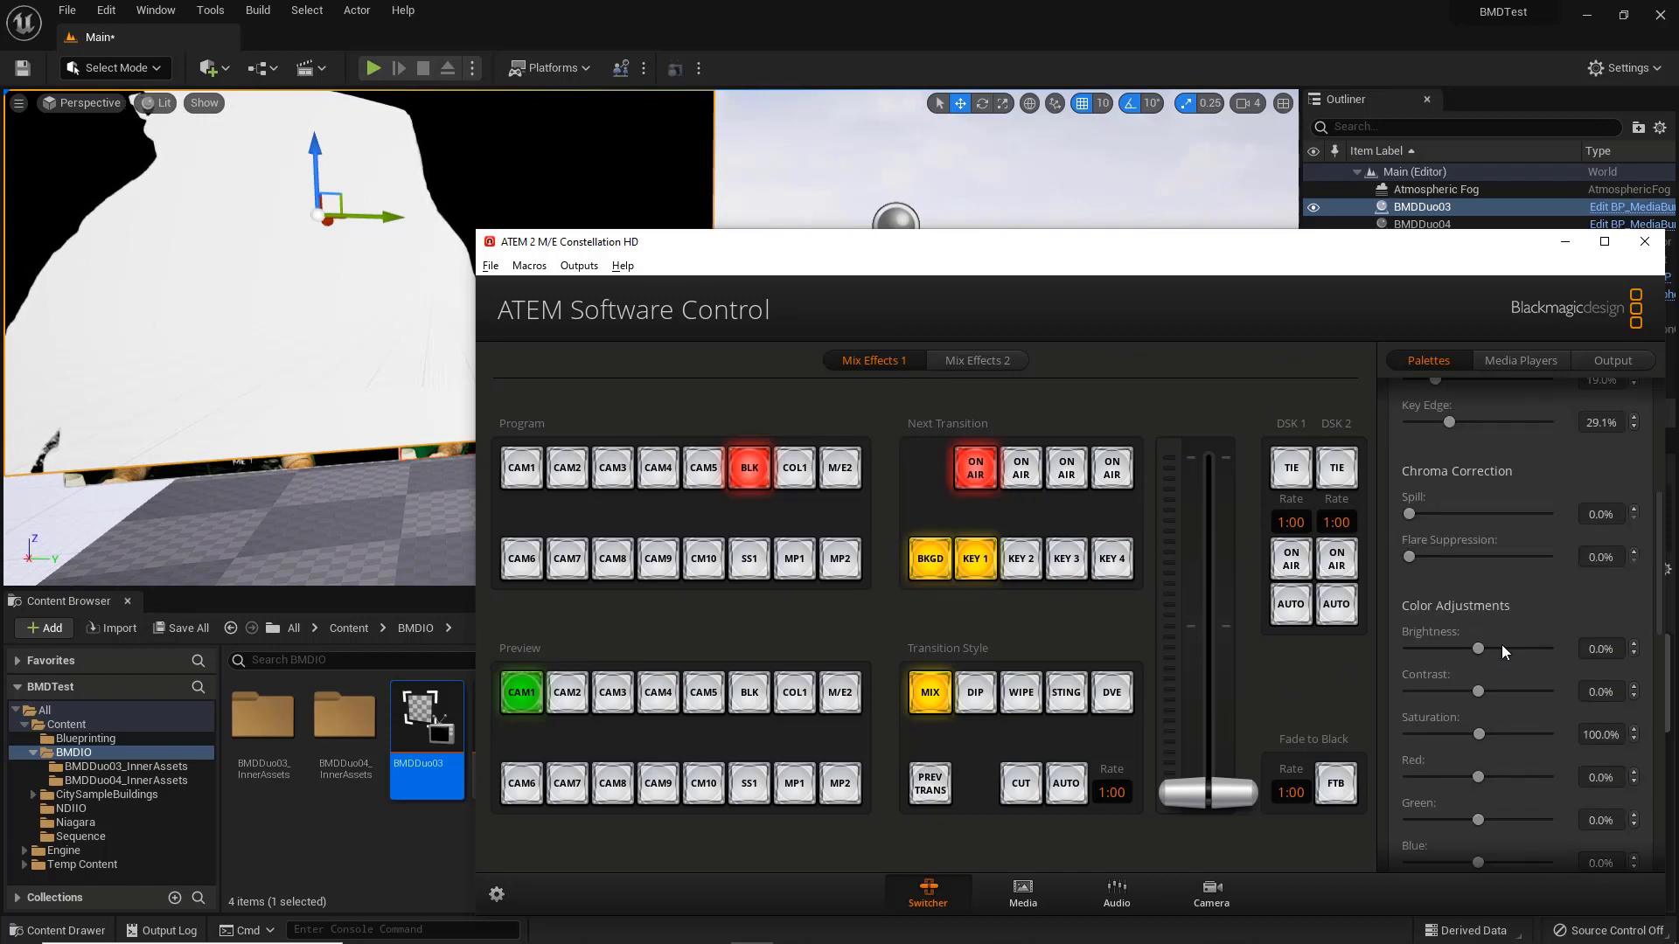
- Switch to Unreal Editor and move the BMDDuo03 plane clear of the multiview plane, to X -130, Y 390, Z 130
{"action": "scroll", "coordinate": [1503, 647], "scroll_direction": "up", "scroll_amount": 4}
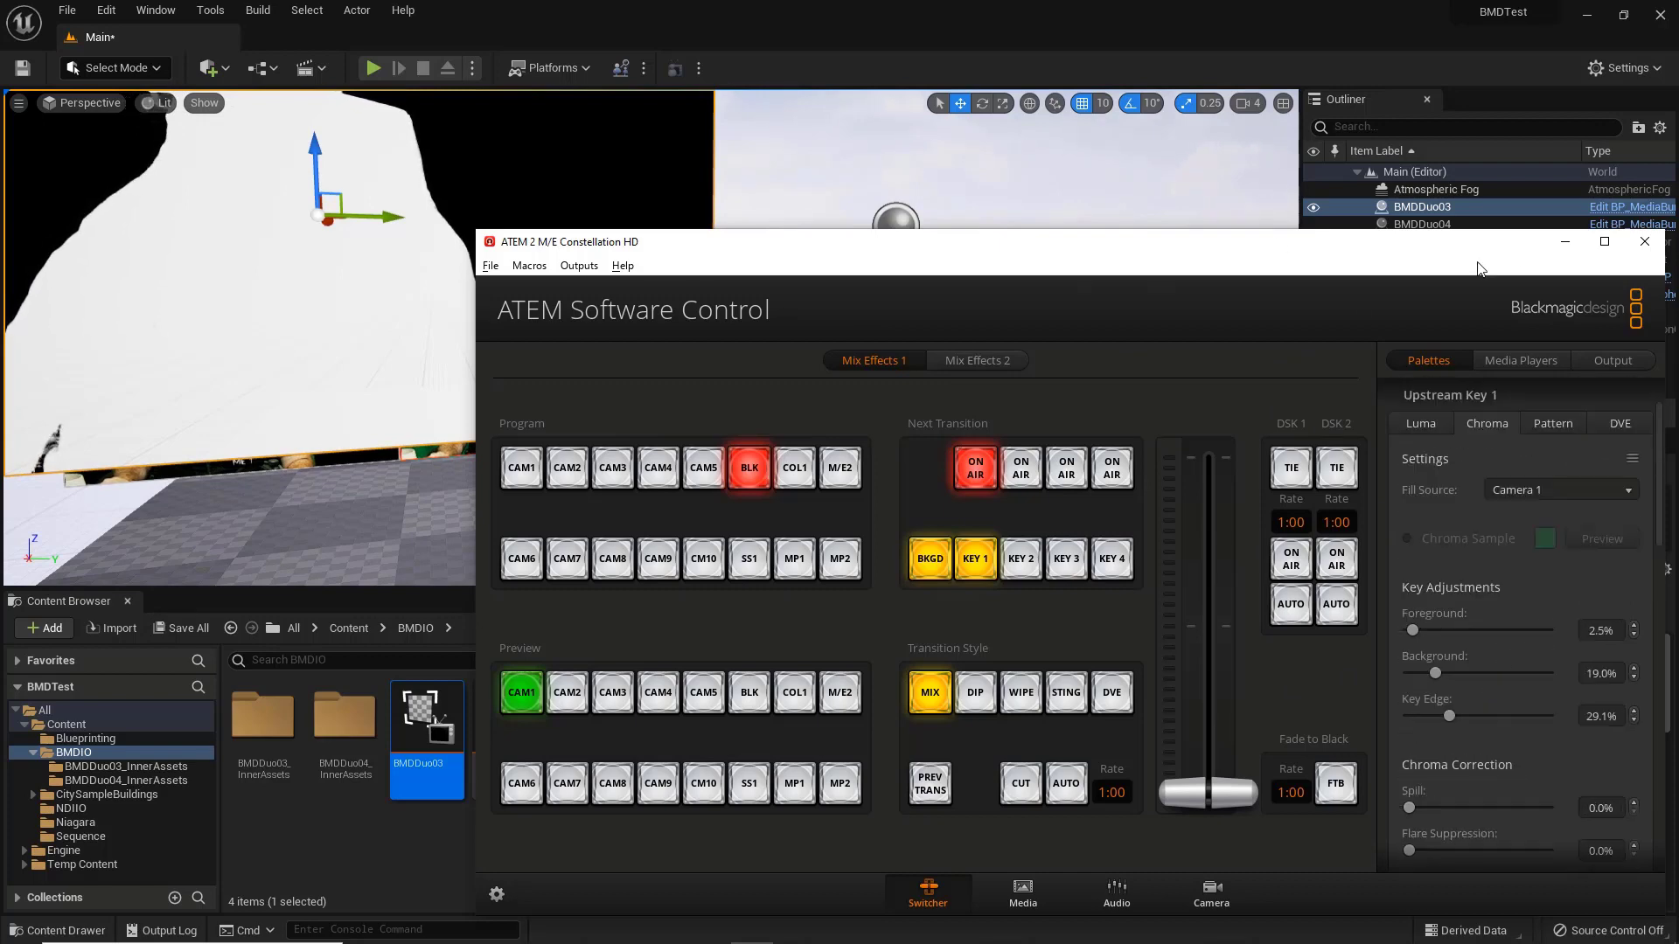
{"action": "left_click", "coordinate": [1057, 24]}
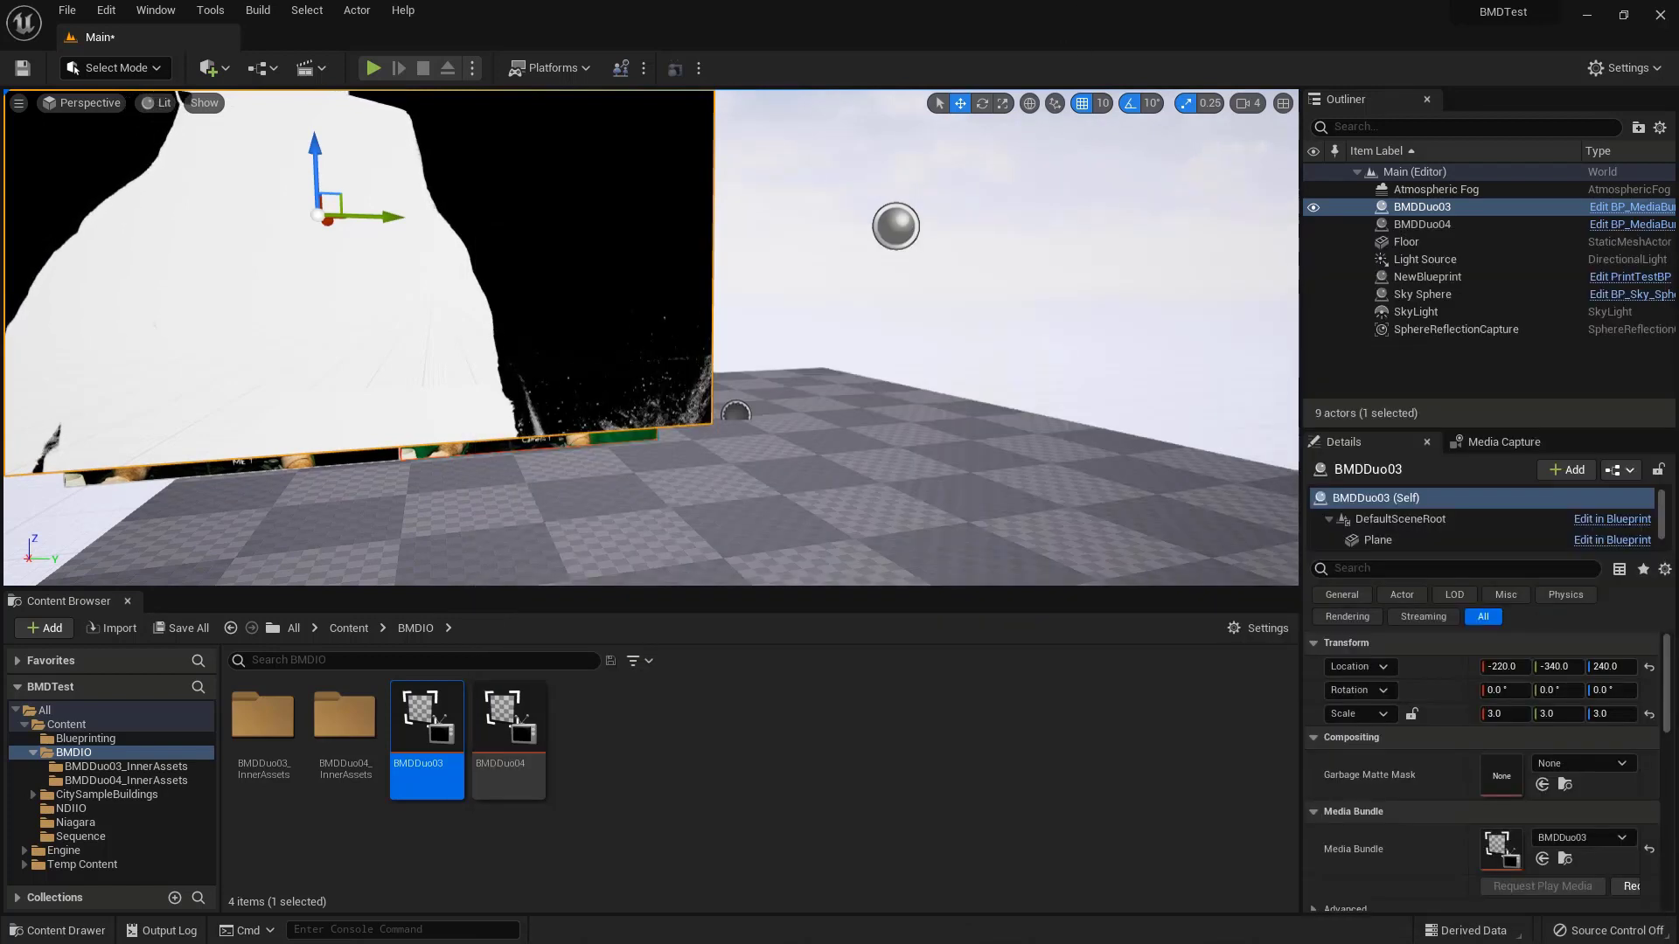
{"action": "left_click_drag", "start_coordinate": [315, 170], "coordinate": [1172, 310]}
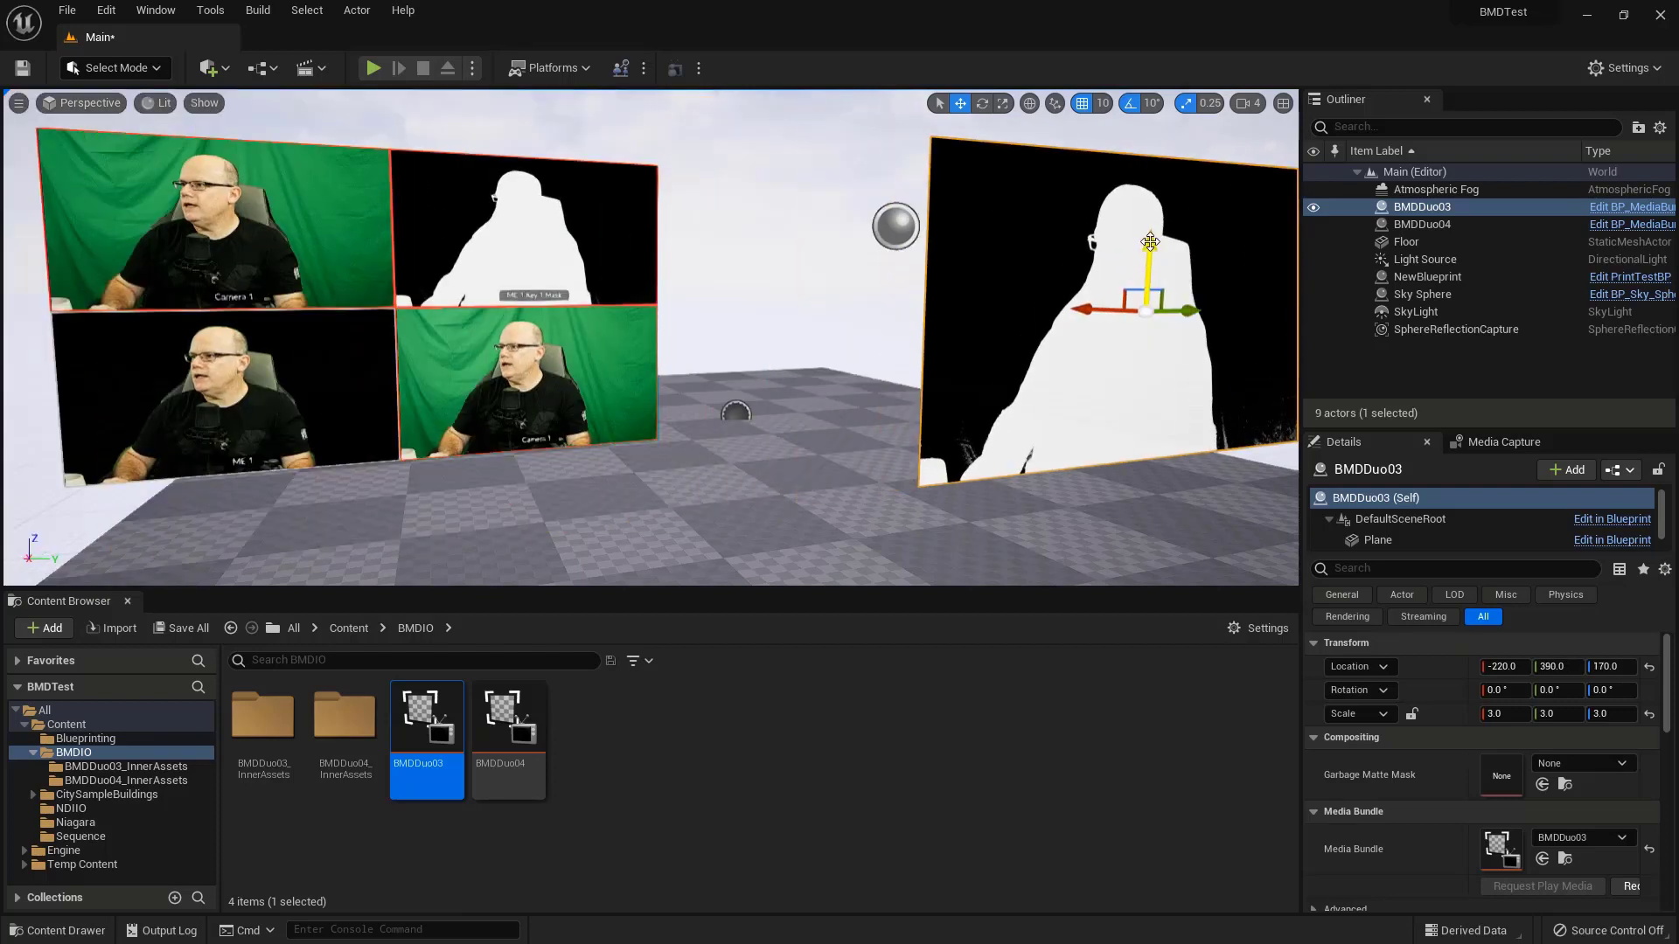
{"action": "left_click_drag", "start_coordinate": [1151, 242], "coordinate": [1149, 263]}
{"action": "left_click_drag", "start_coordinate": [1098, 329], "coordinate": [1029, 331]}
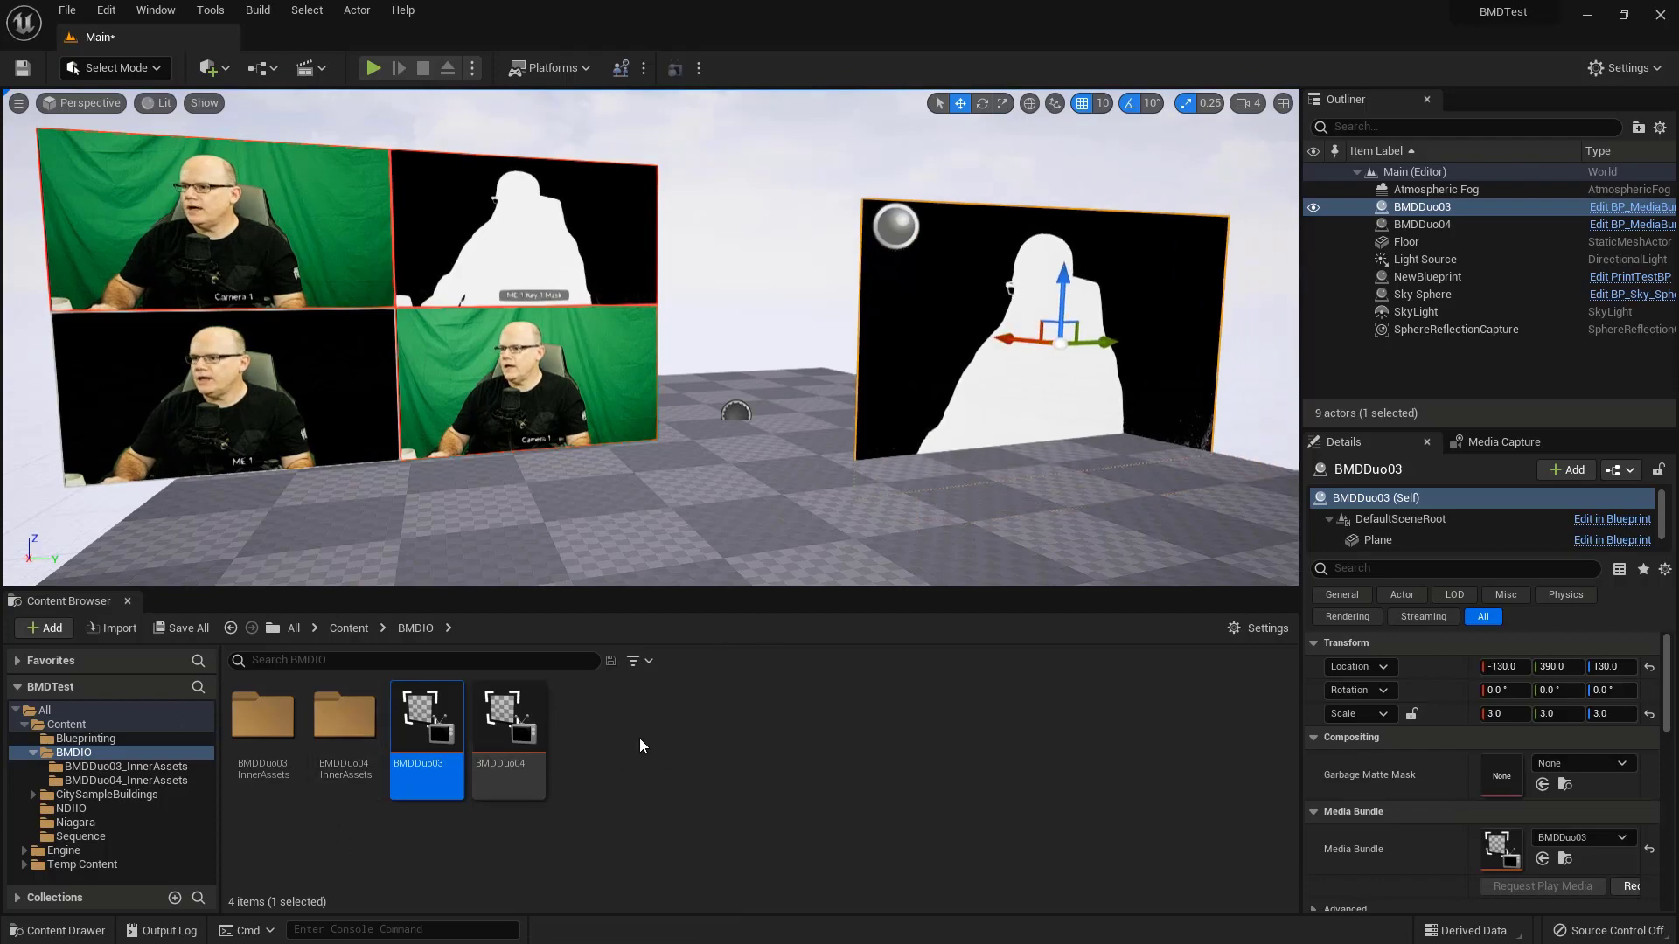
- Create a Media Bundle named BMDDuo01 in the BMDIO folder
{"action": "right_click", "coordinate": [616, 733]}
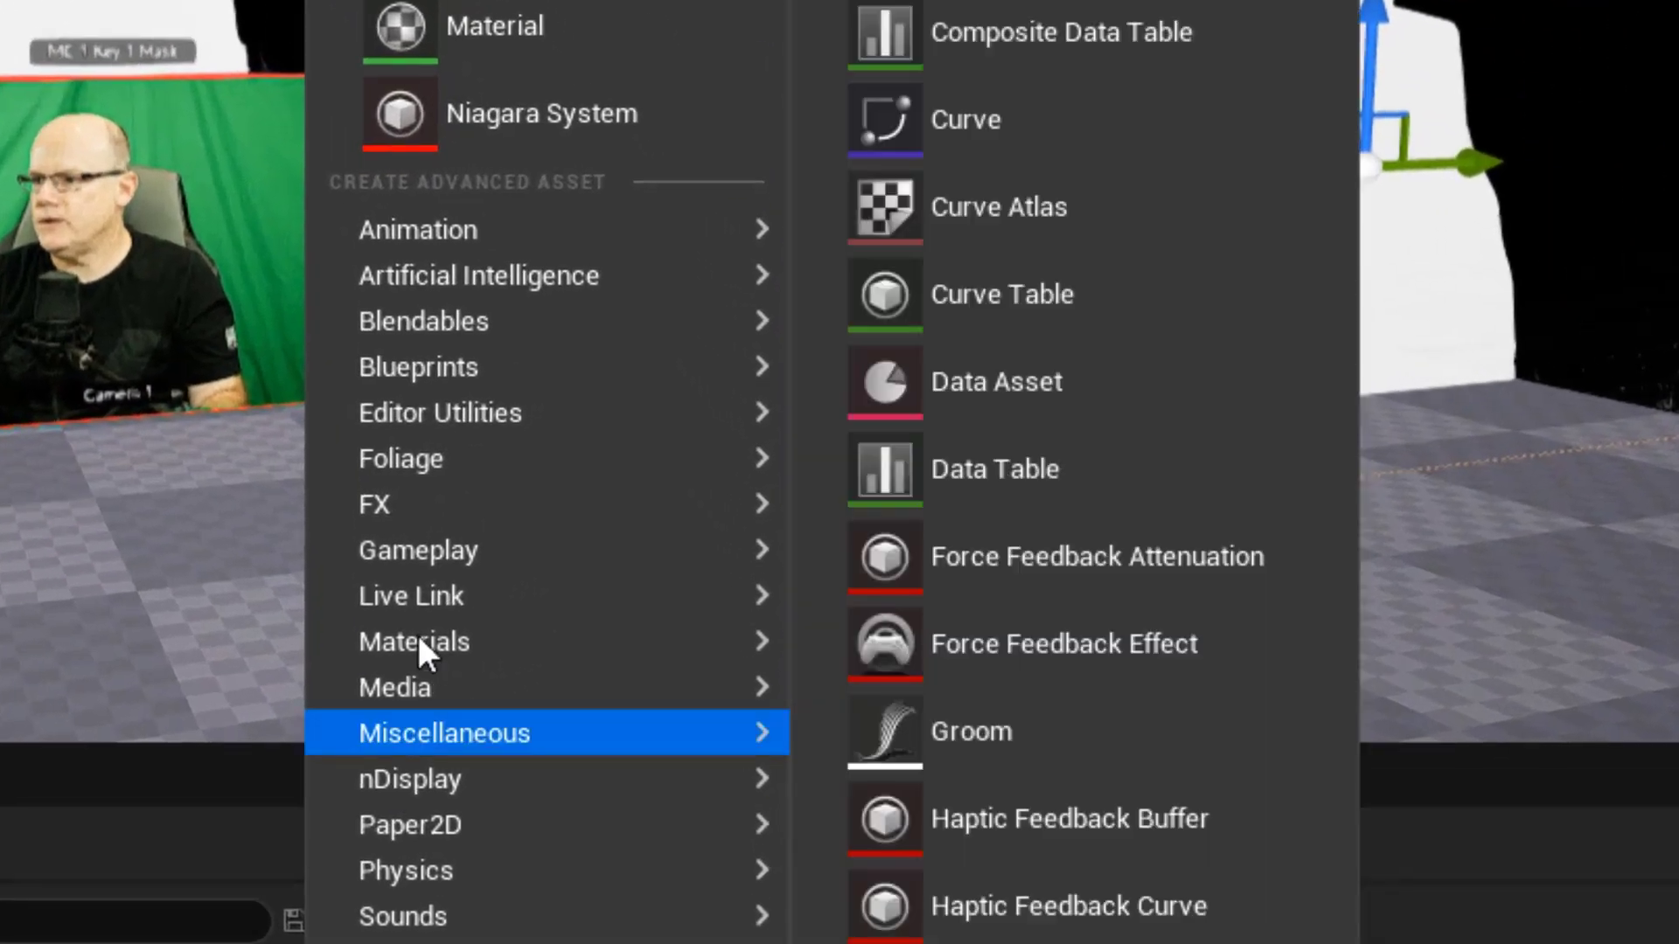
{"action": "mouse_move", "coordinate": [418, 684]}
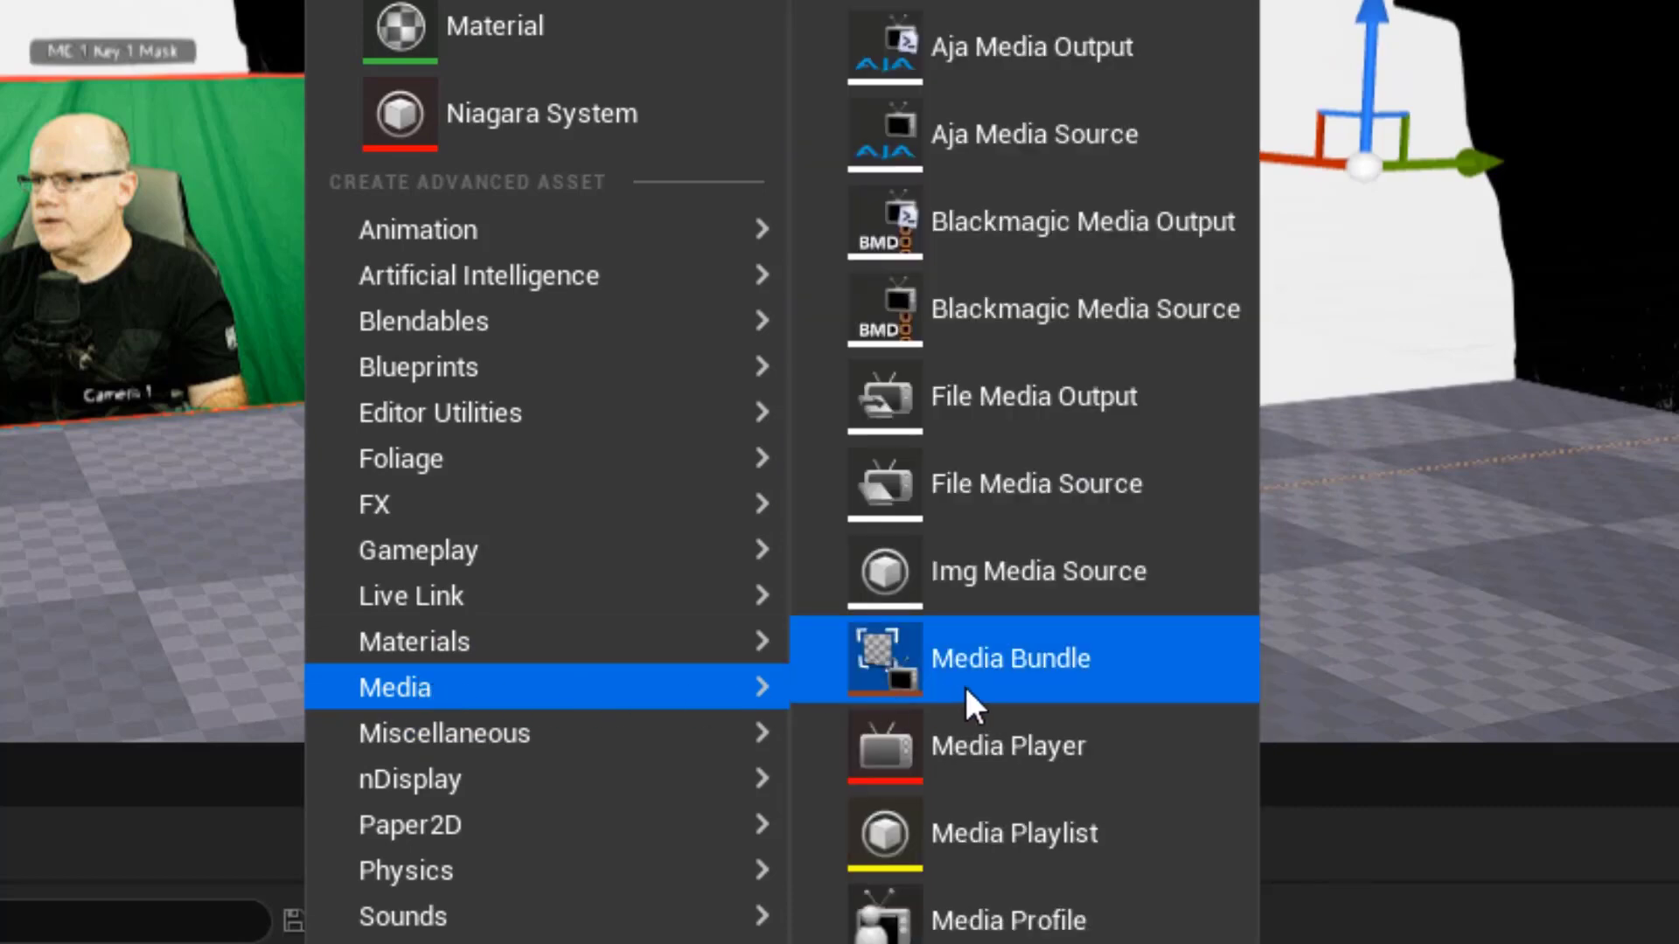
{"action": "left_click", "coordinate": [995, 658]}
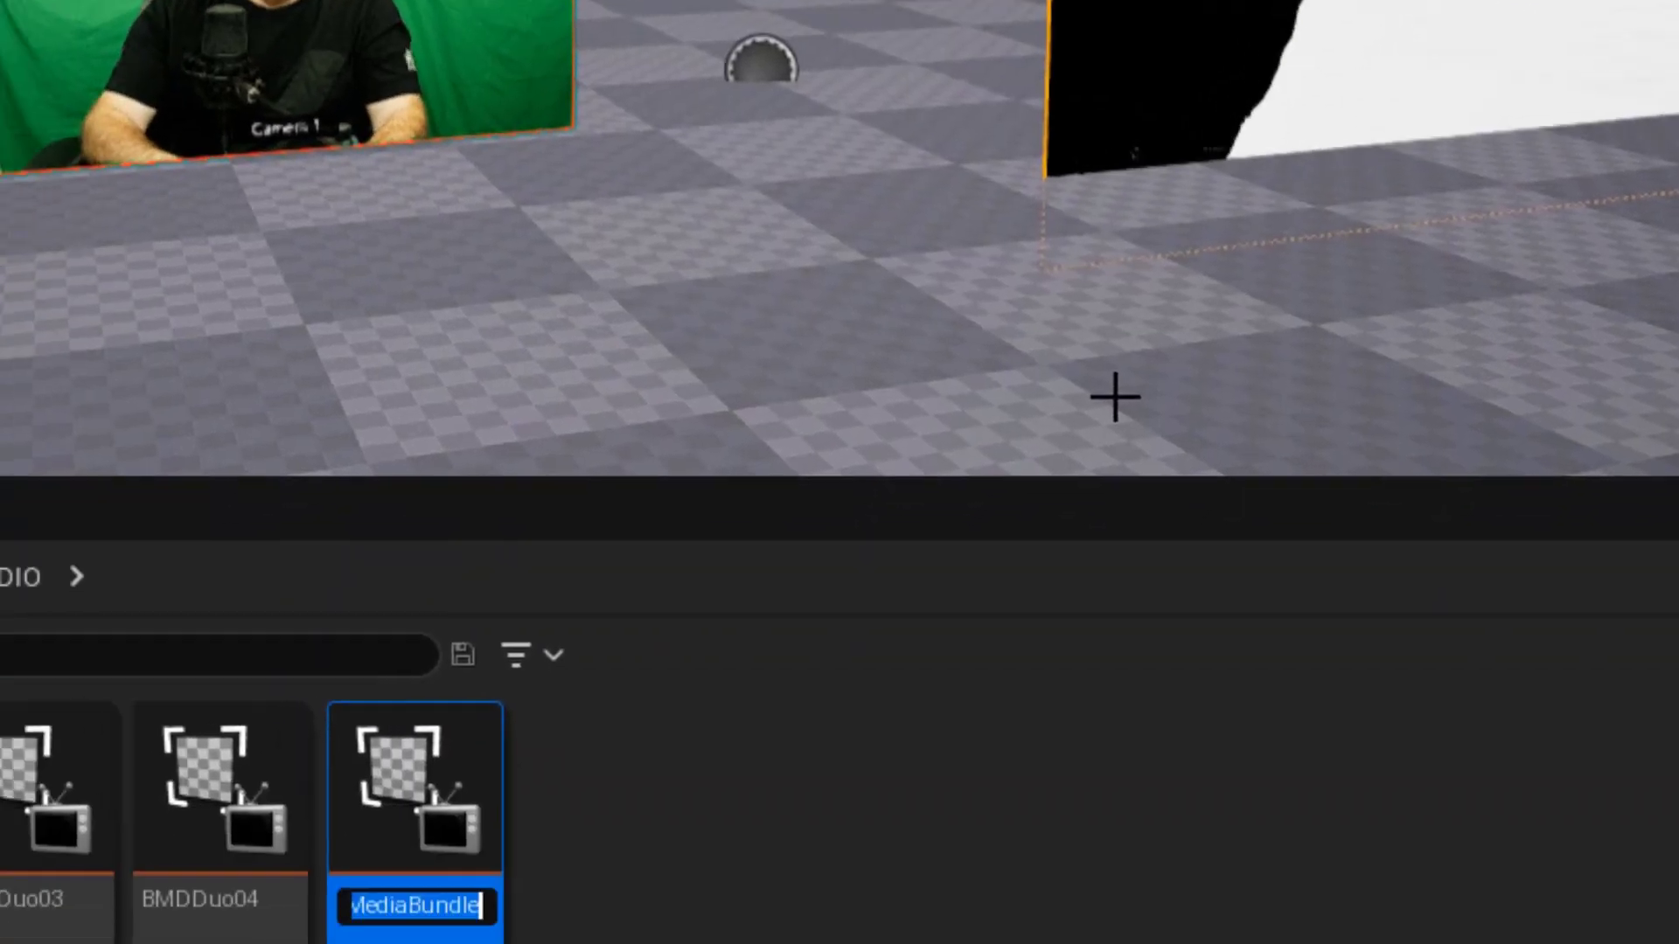
{"action": "type", "text": "BMD"}
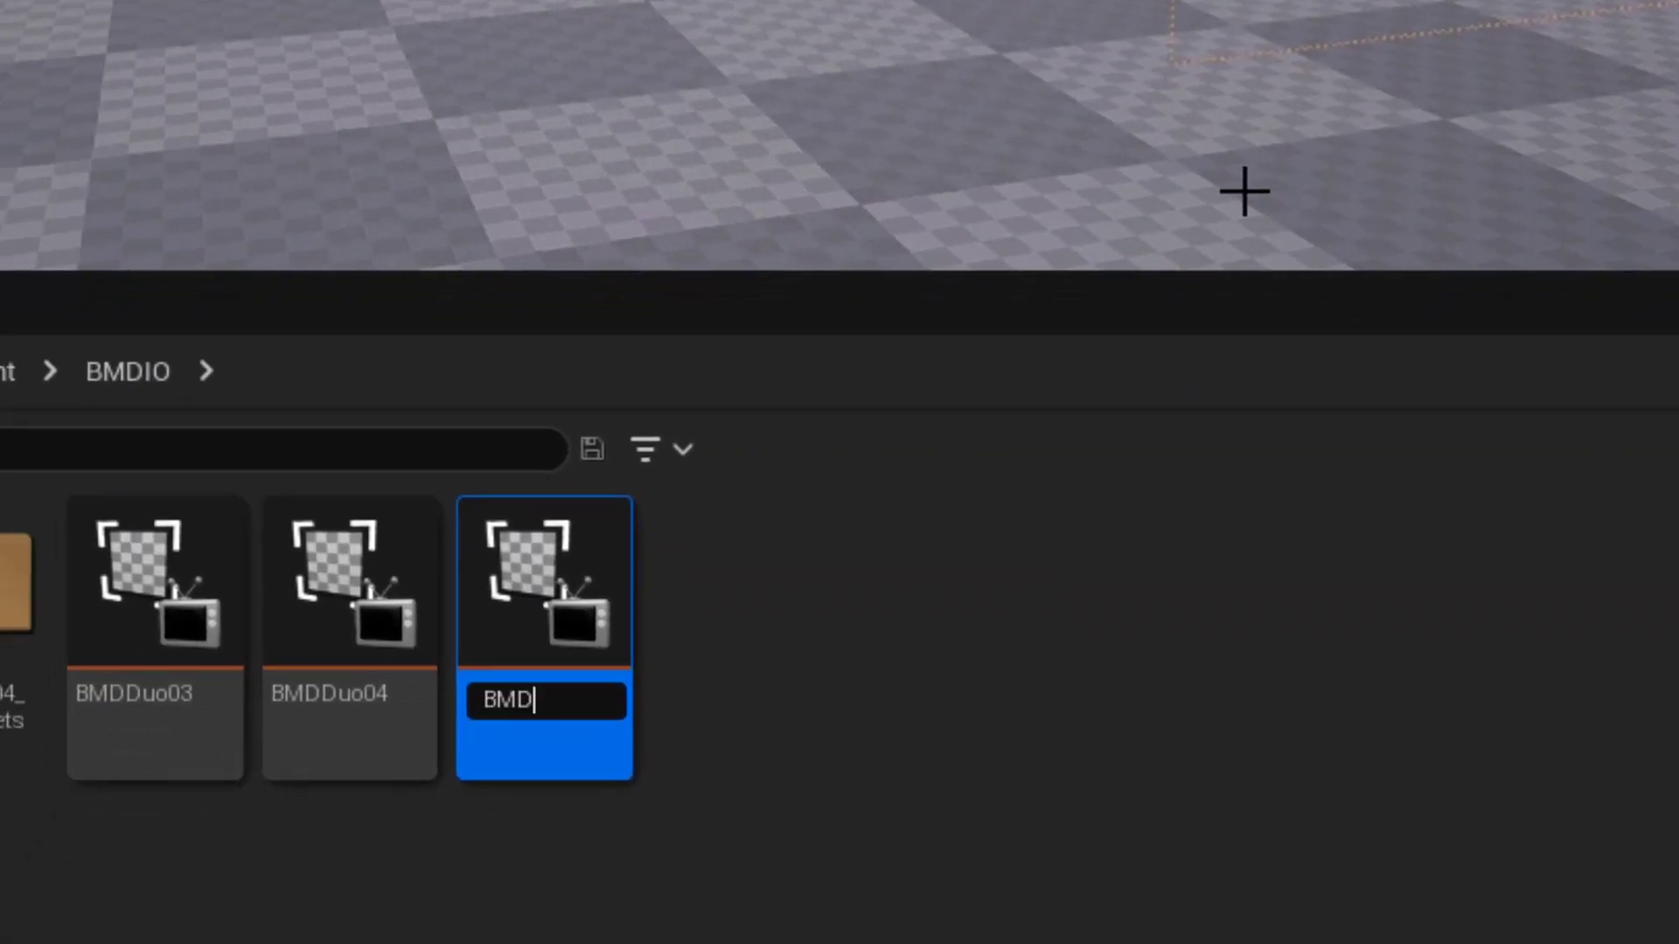
{"action": "type", "text": "Duo01"}
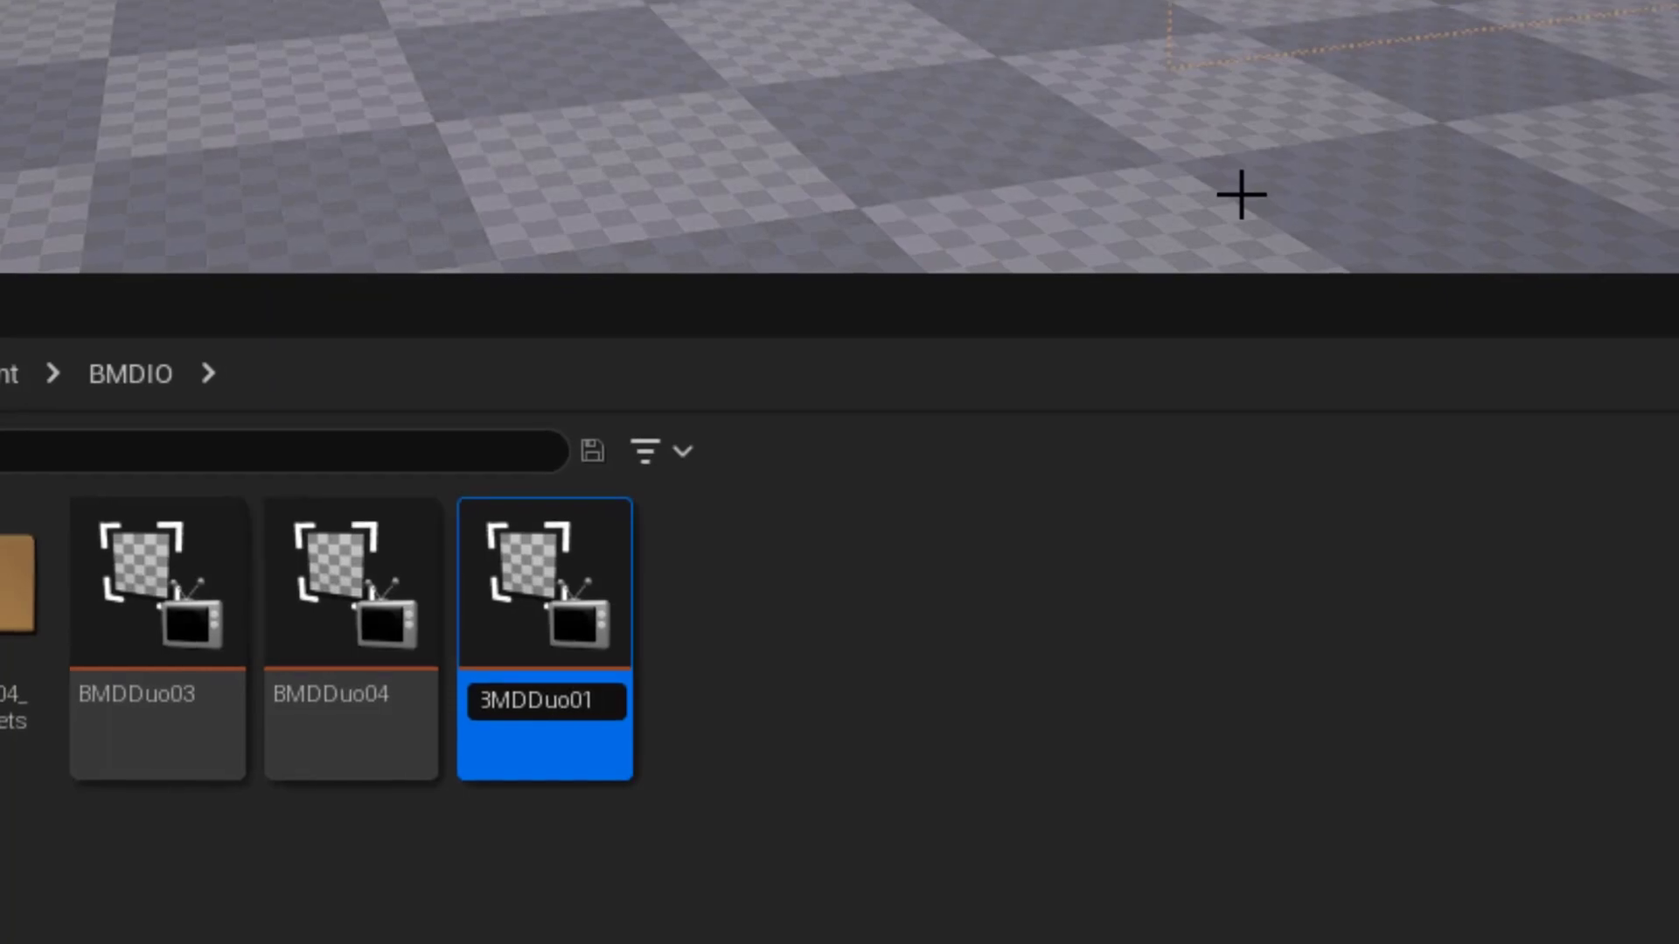
{"action": "key", "text": "Return"}
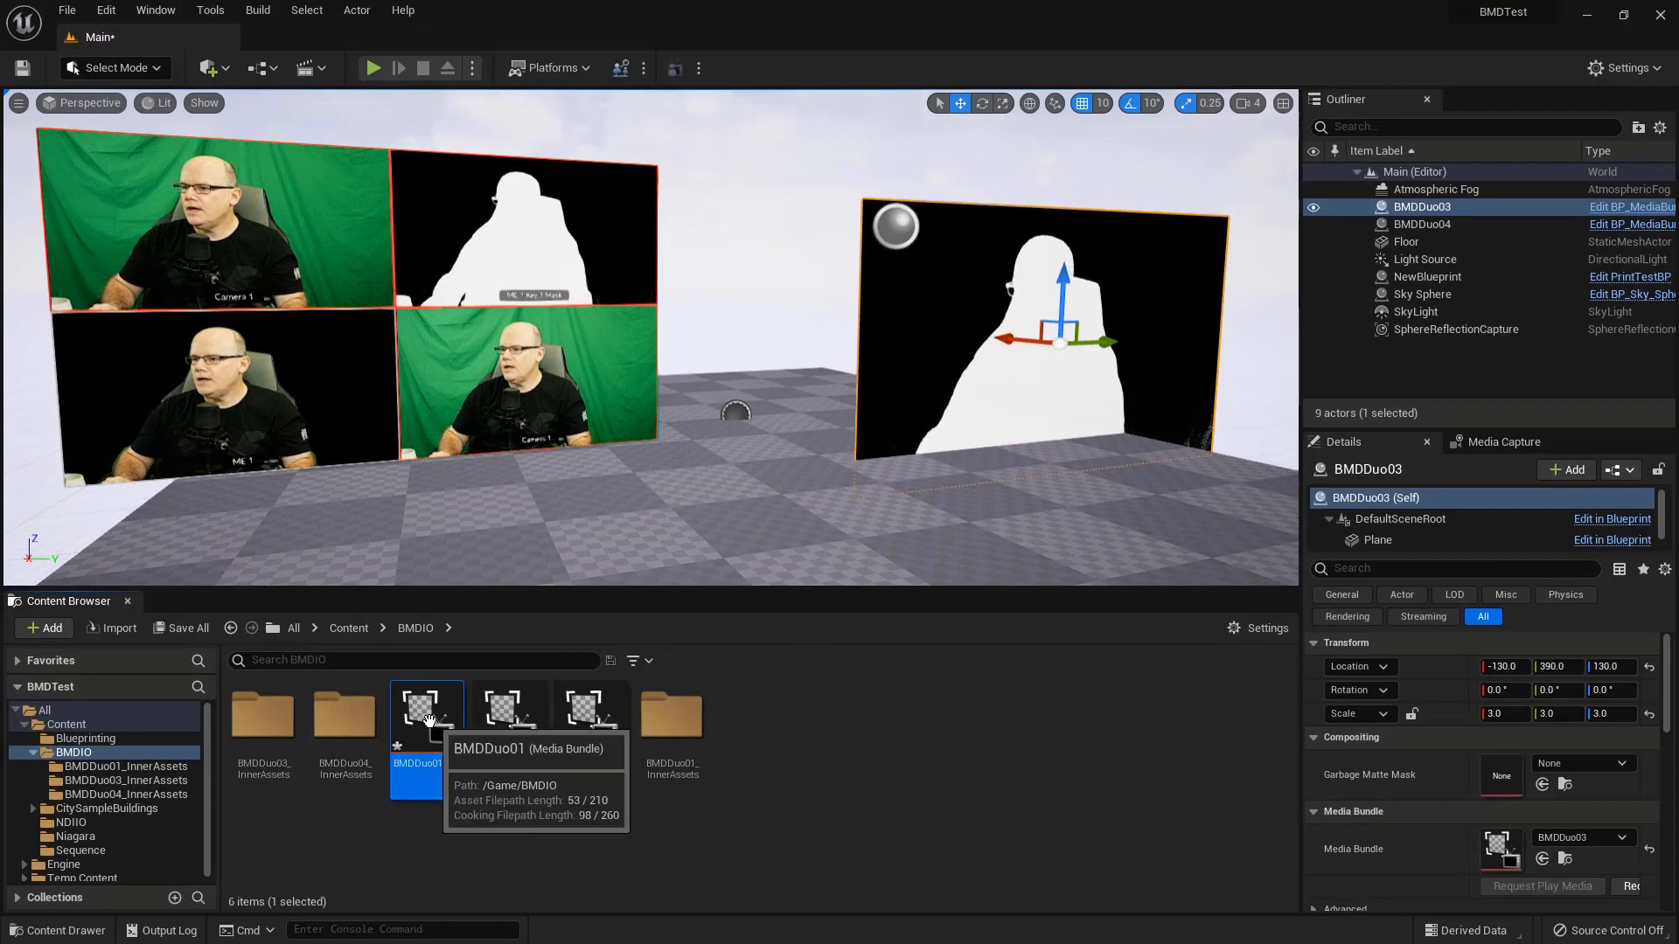
- Configure BMDDuo01 with a Blackmagic Media Source on DeckLink Duo (1), HD 1080 Progressive at 30 fps, and save and close it
{"action": "double_click", "coordinate": [426, 720]}
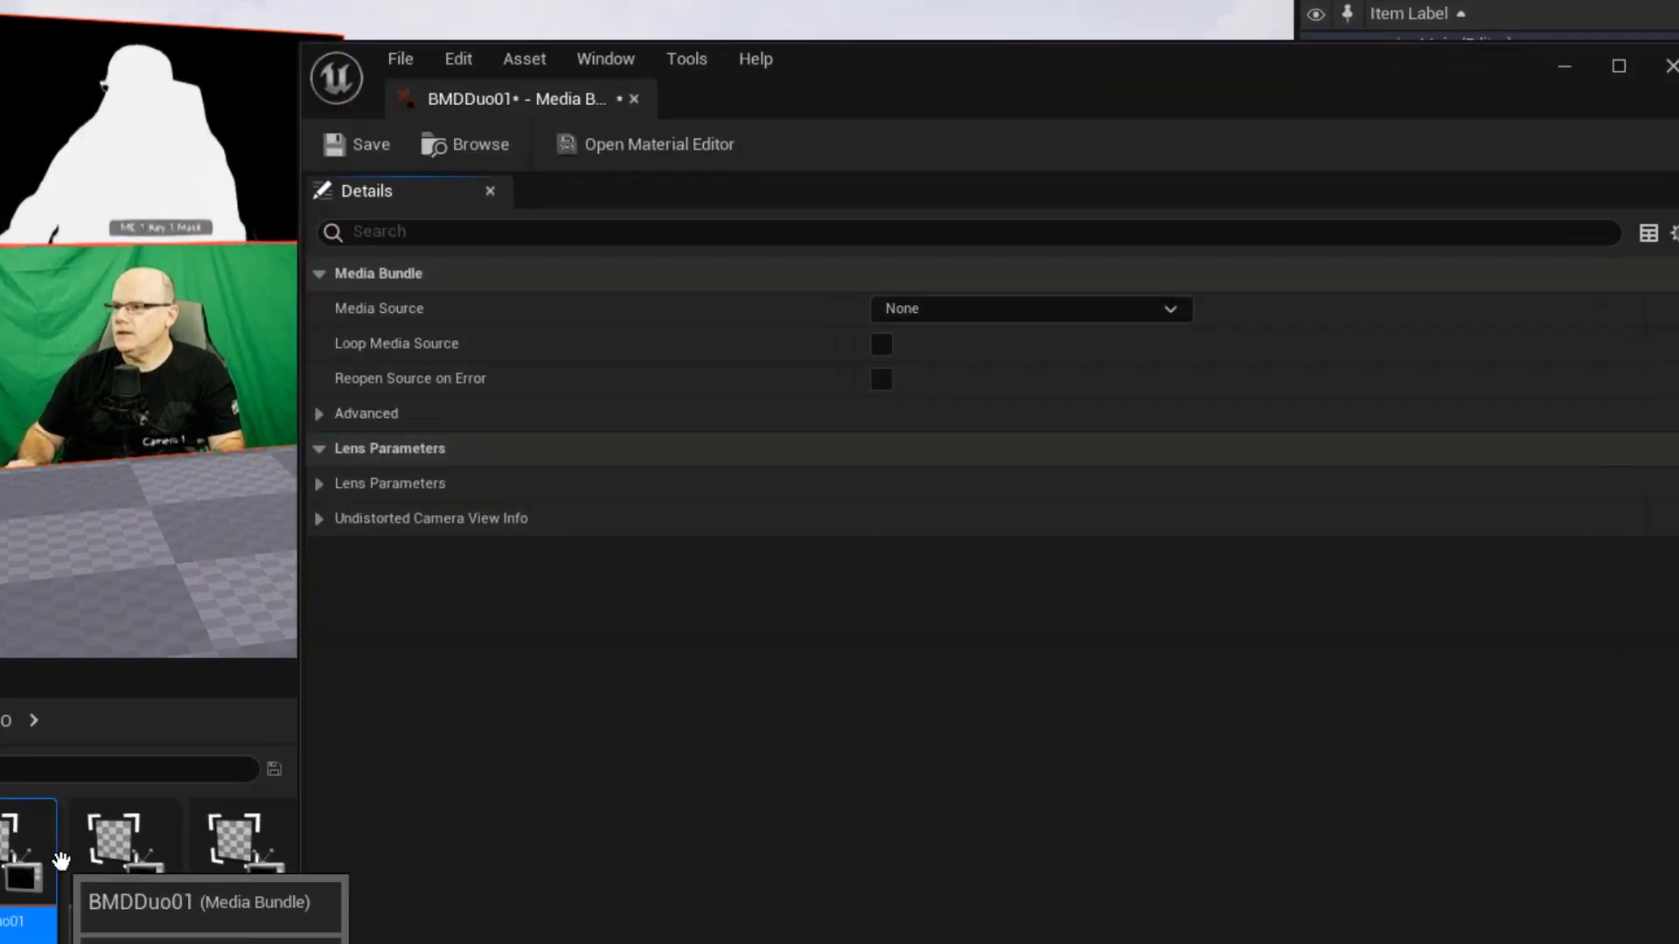
{"action": "left_click", "coordinate": [1125, 267]}
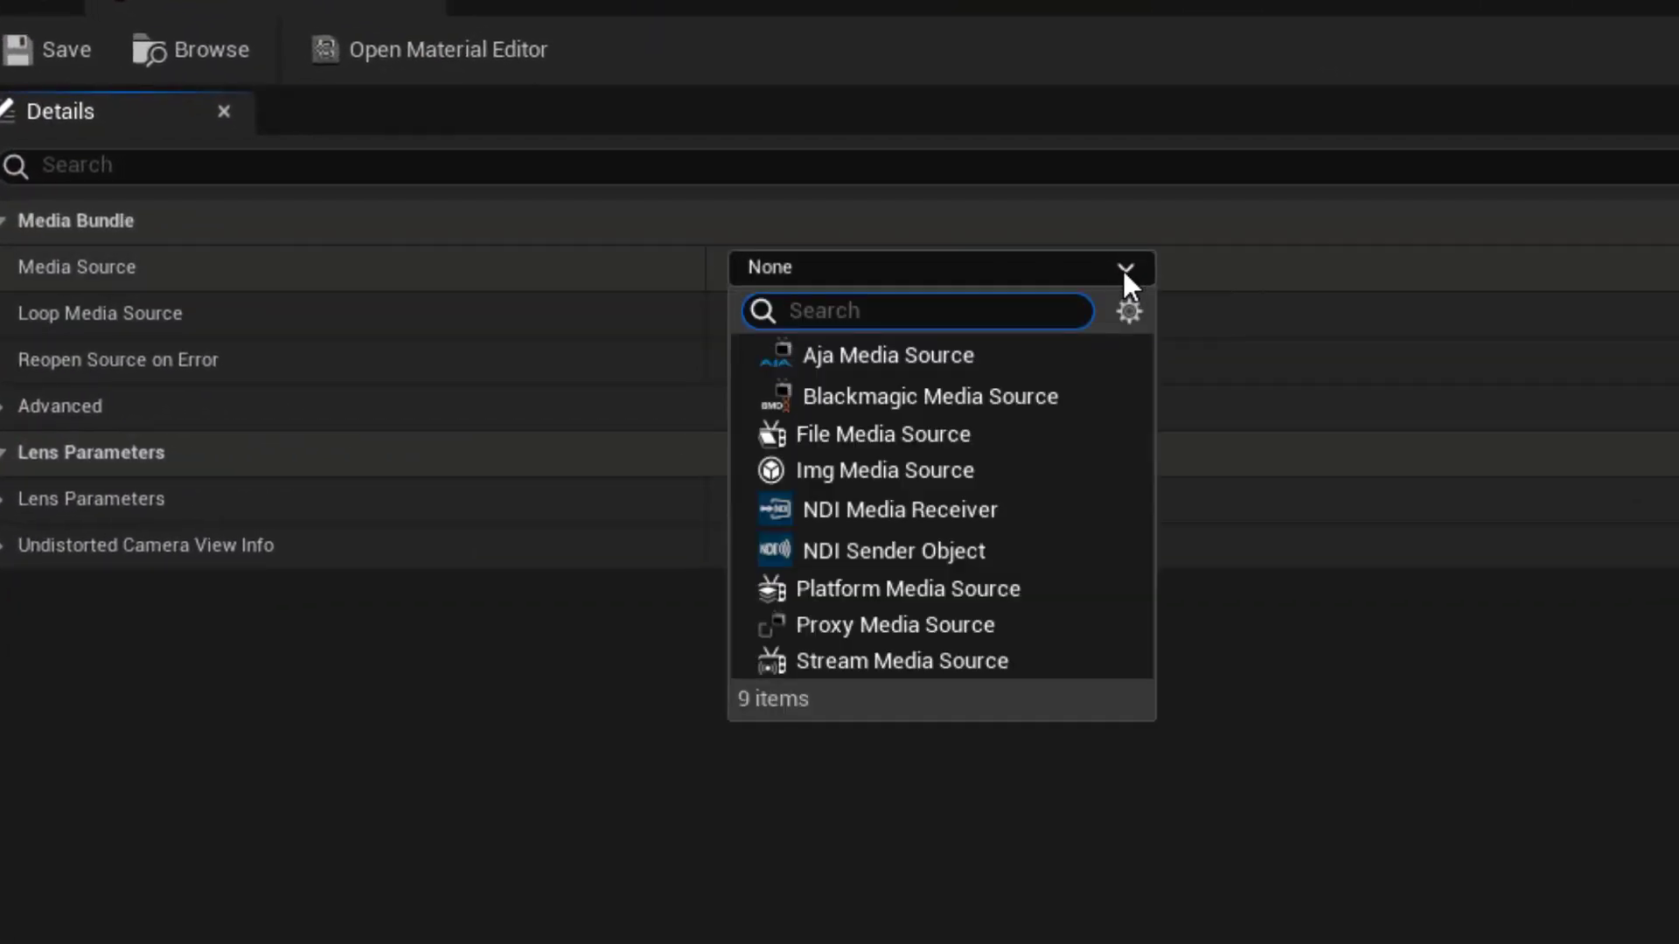
{"action": "left_click", "coordinate": [955, 392]}
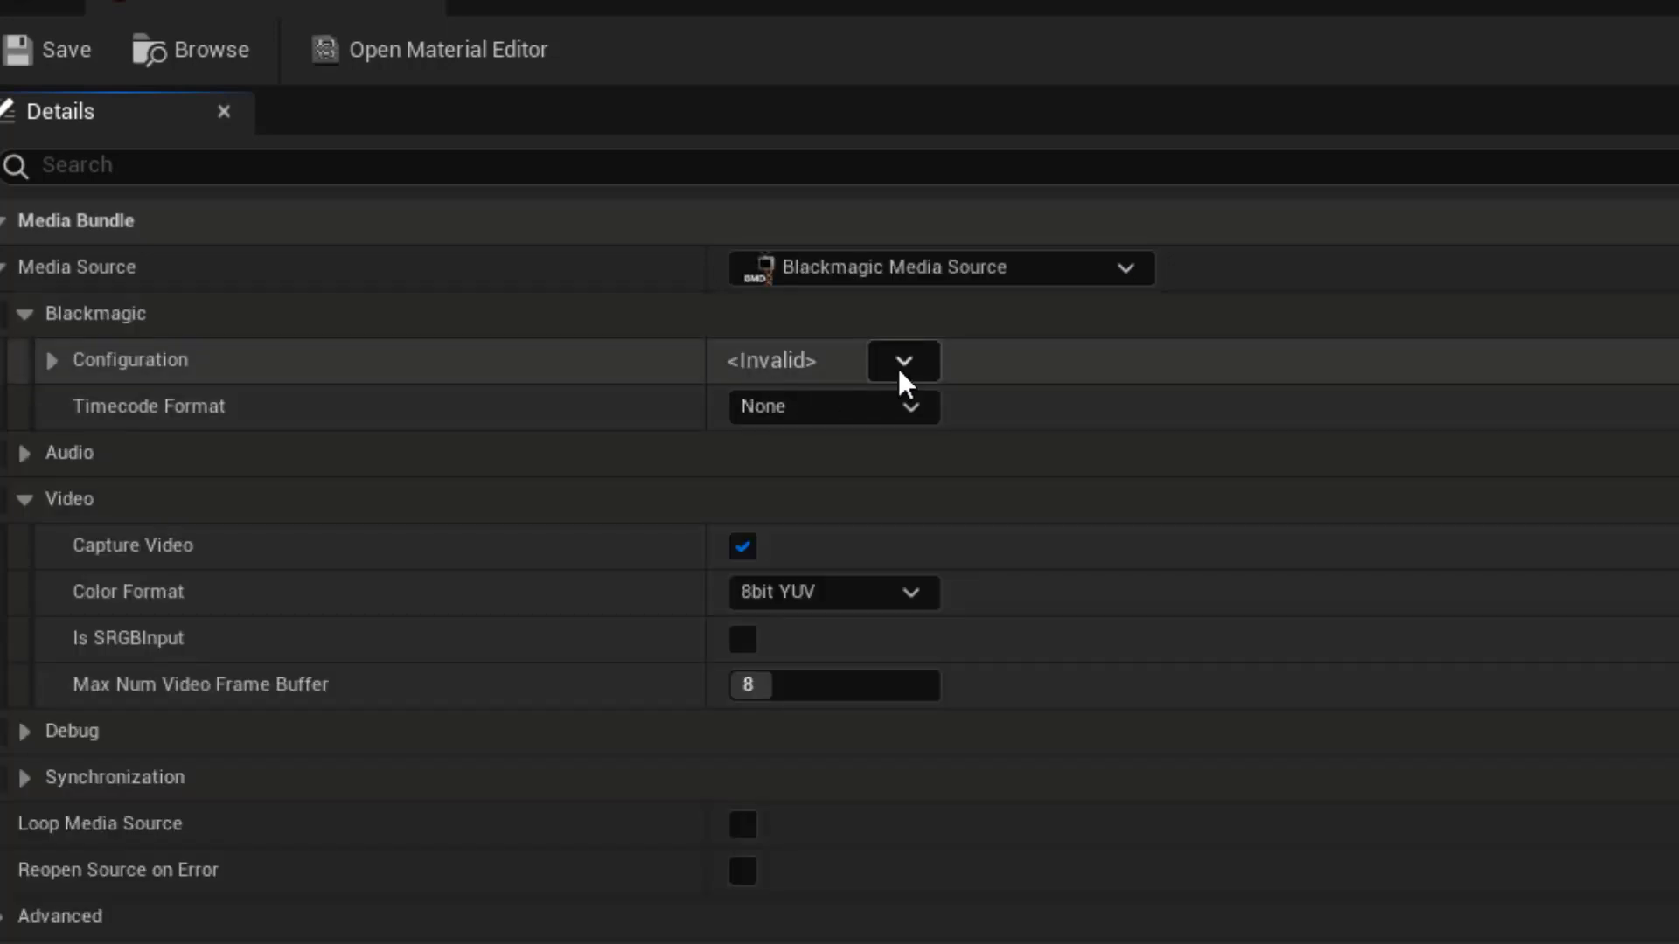
{"action": "left_click", "coordinate": [904, 362]}
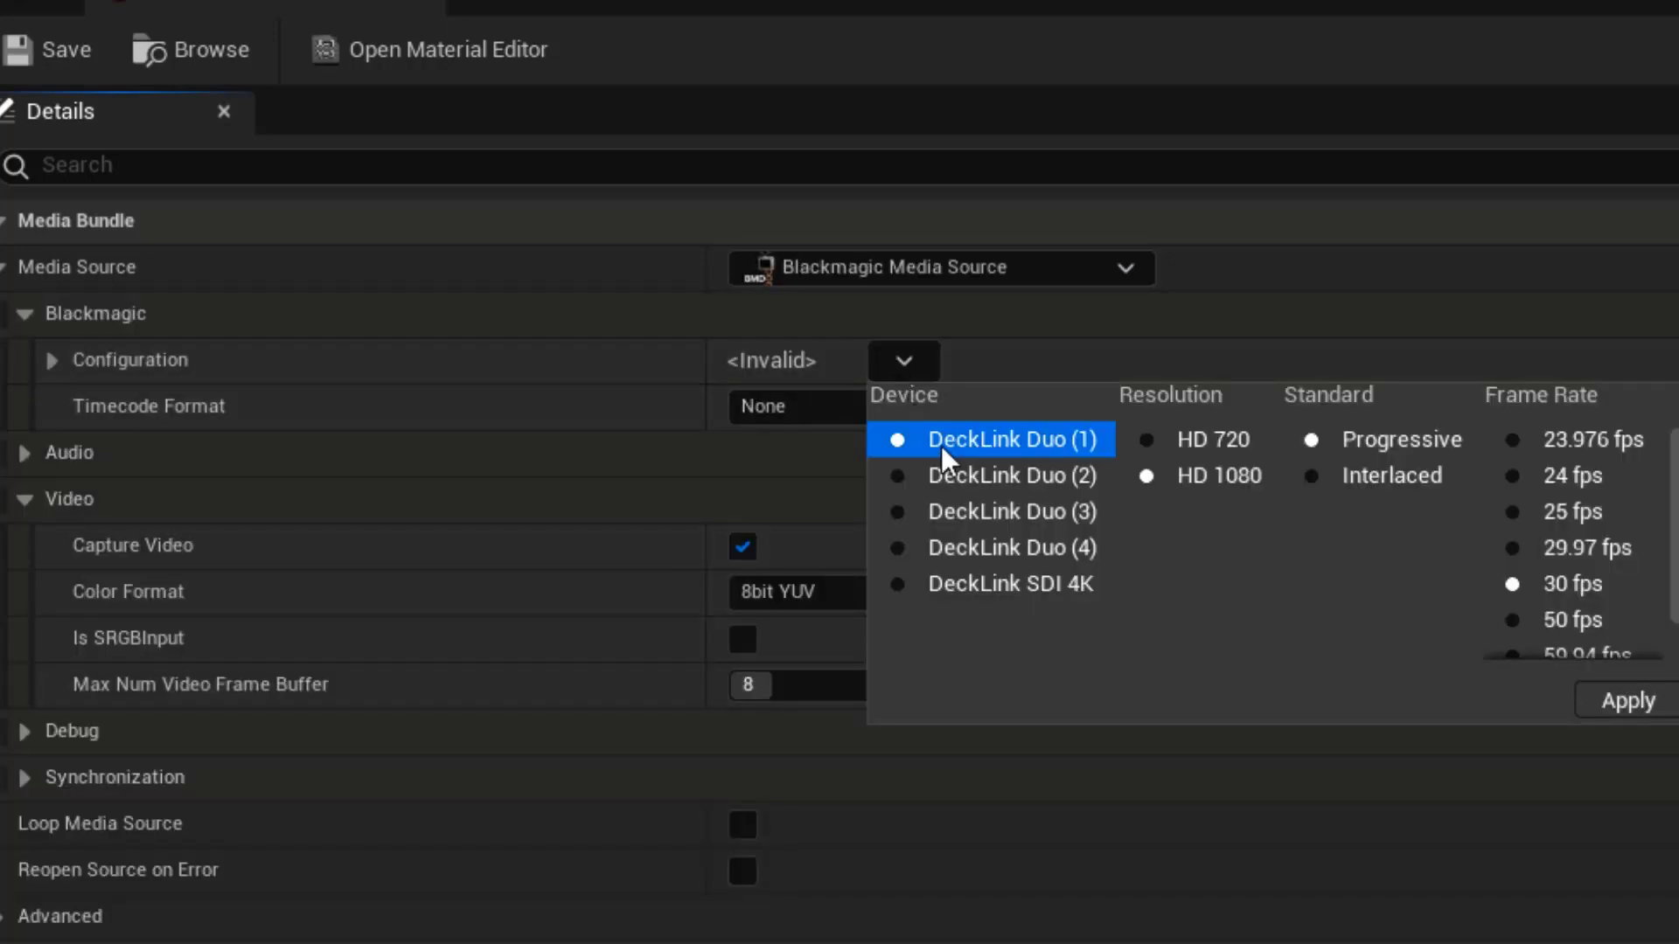
{"action": "left_click", "coordinate": [1512, 585]}
{"action": "left_click", "coordinate": [1627, 700]}
{"action": "left_click", "coordinate": [61, 52]}
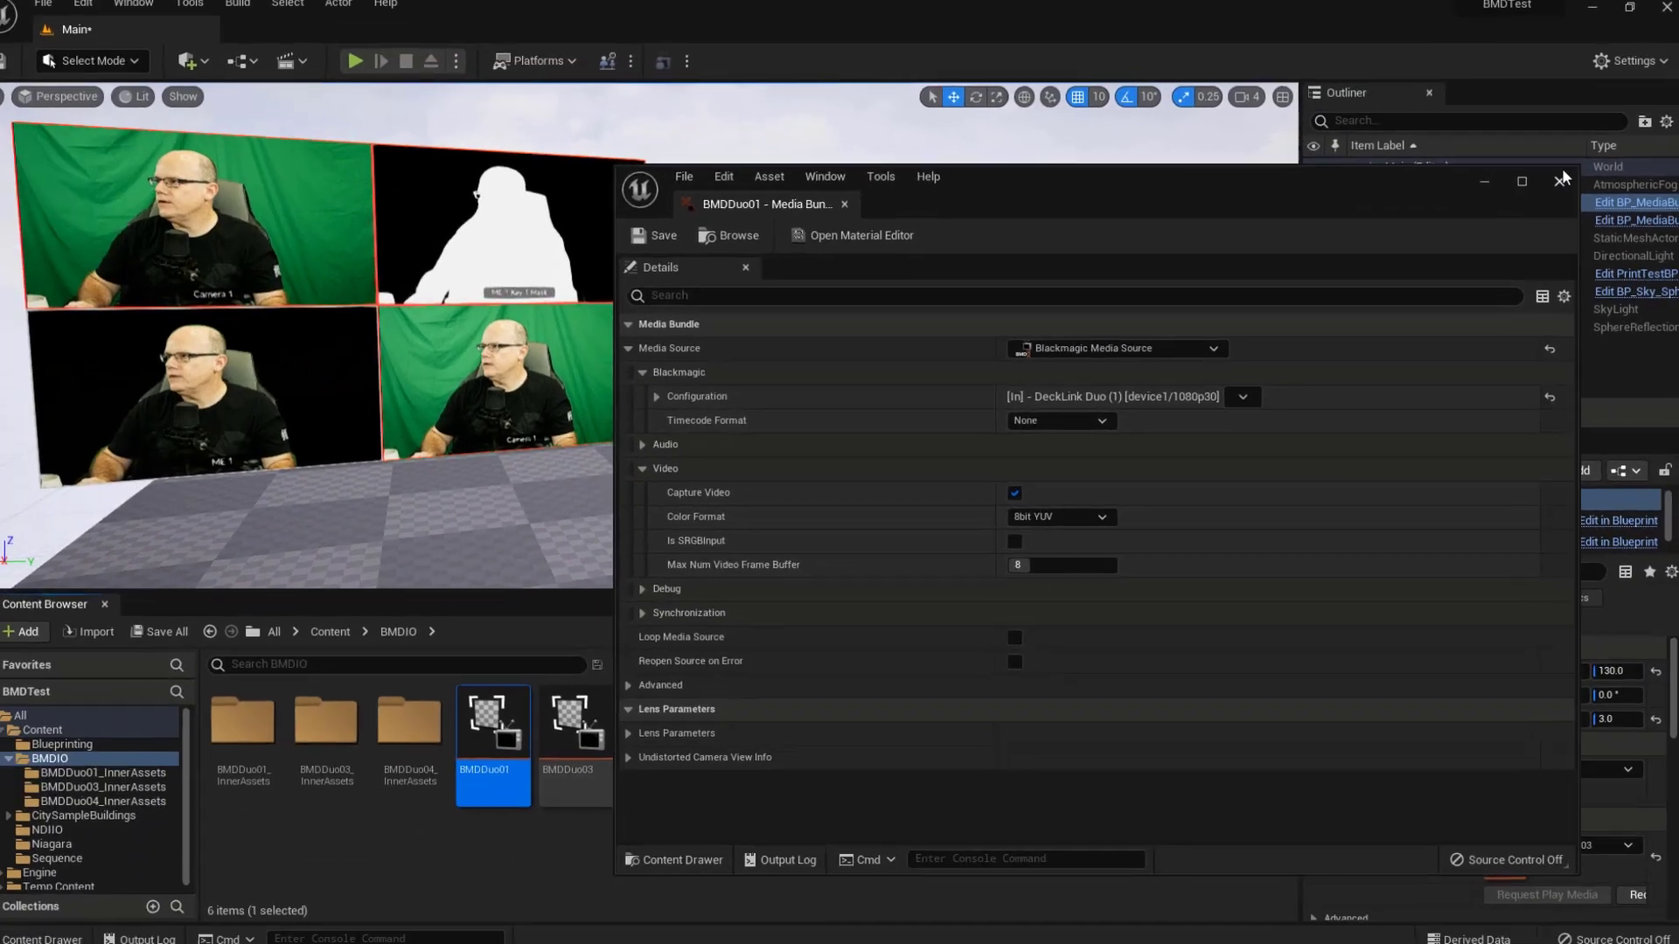
{"action": "left_click", "coordinate": [1289, 186]}
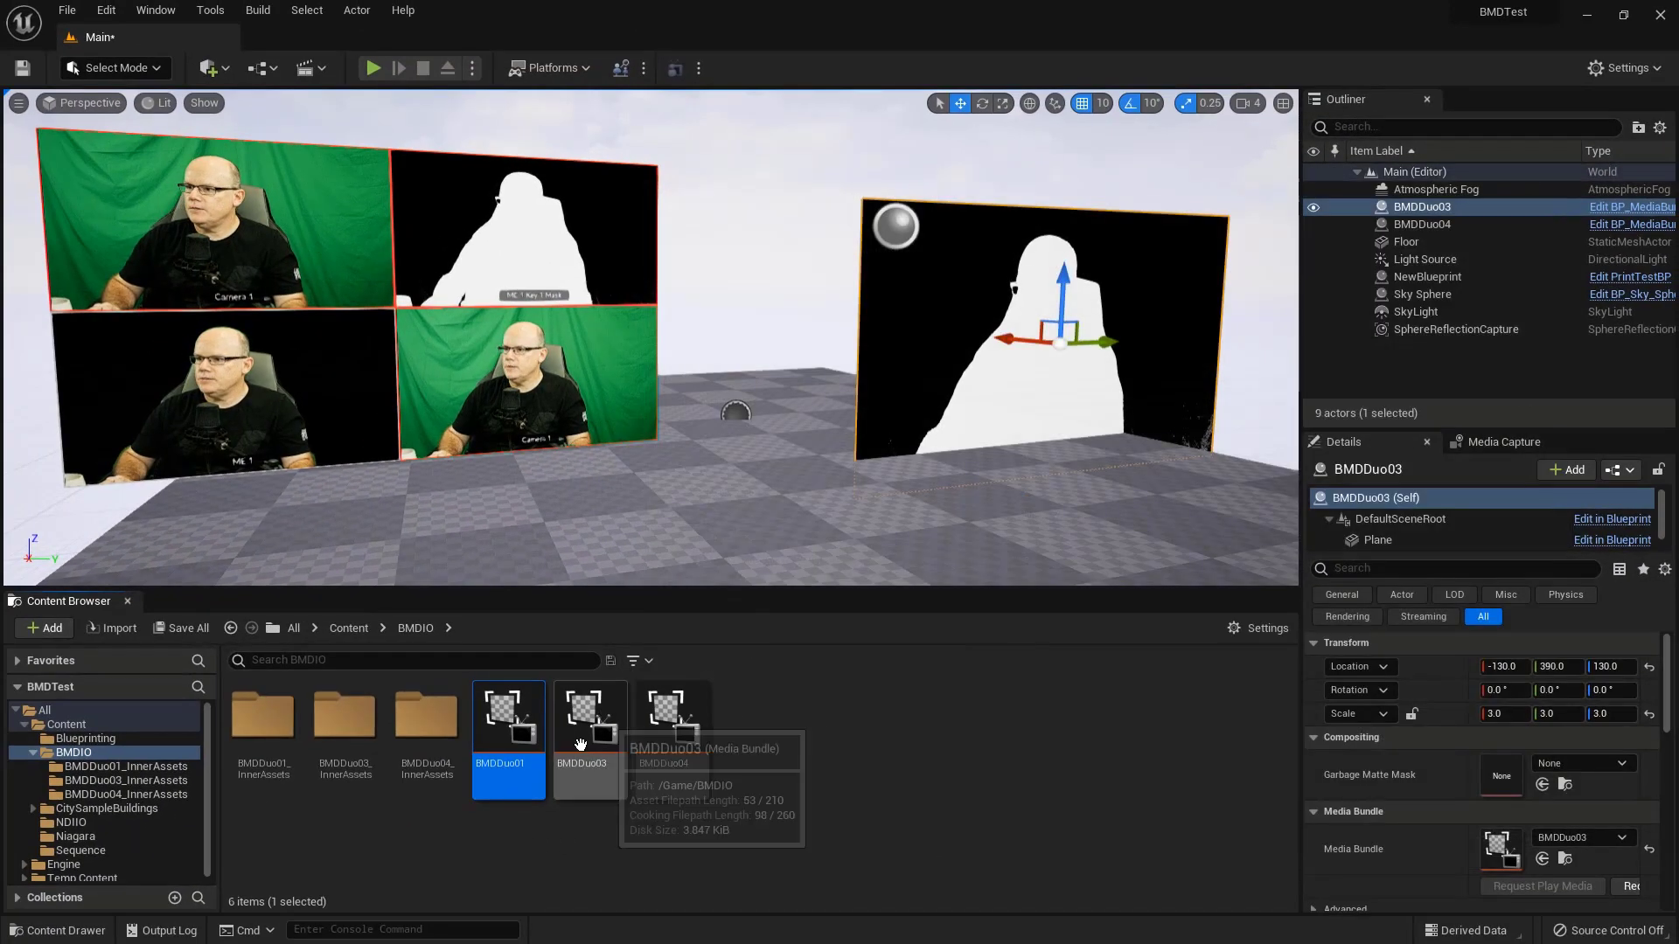
- Place BMDDuo01 in the level at X -320, Y -130, Z 140, and enable Is SRGBInput in its media bundle settings
{"action": "left_click_drag", "start_coordinate": [510, 743], "coordinate": [750, 379]}
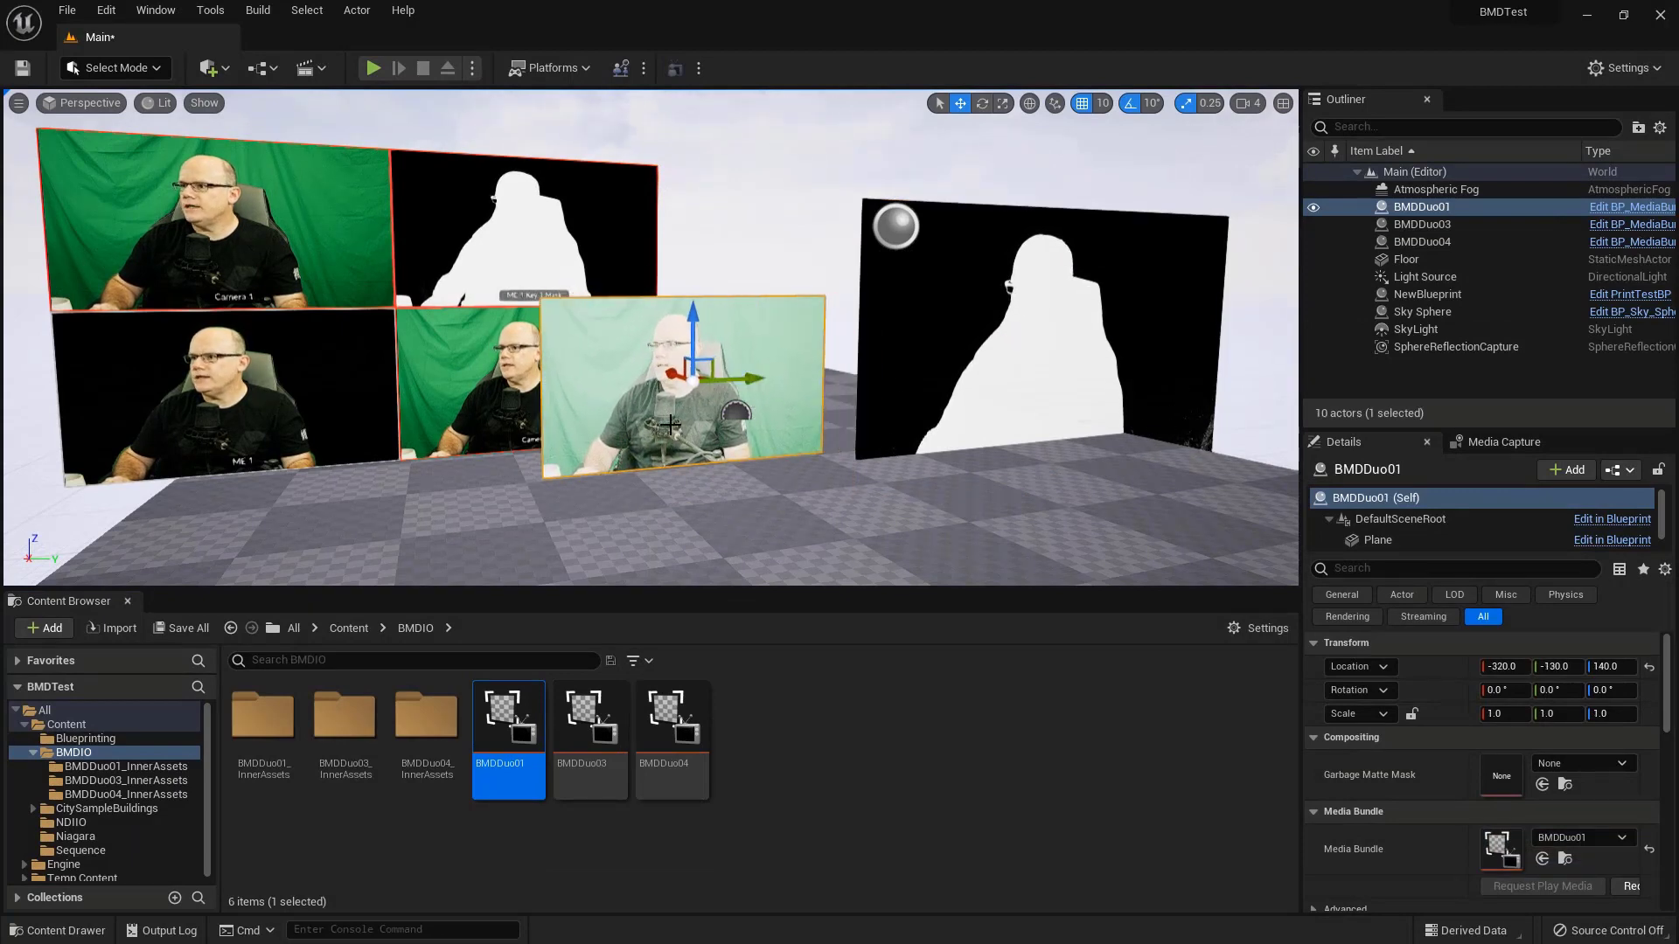
{"action": "double_click", "coordinate": [514, 730]}
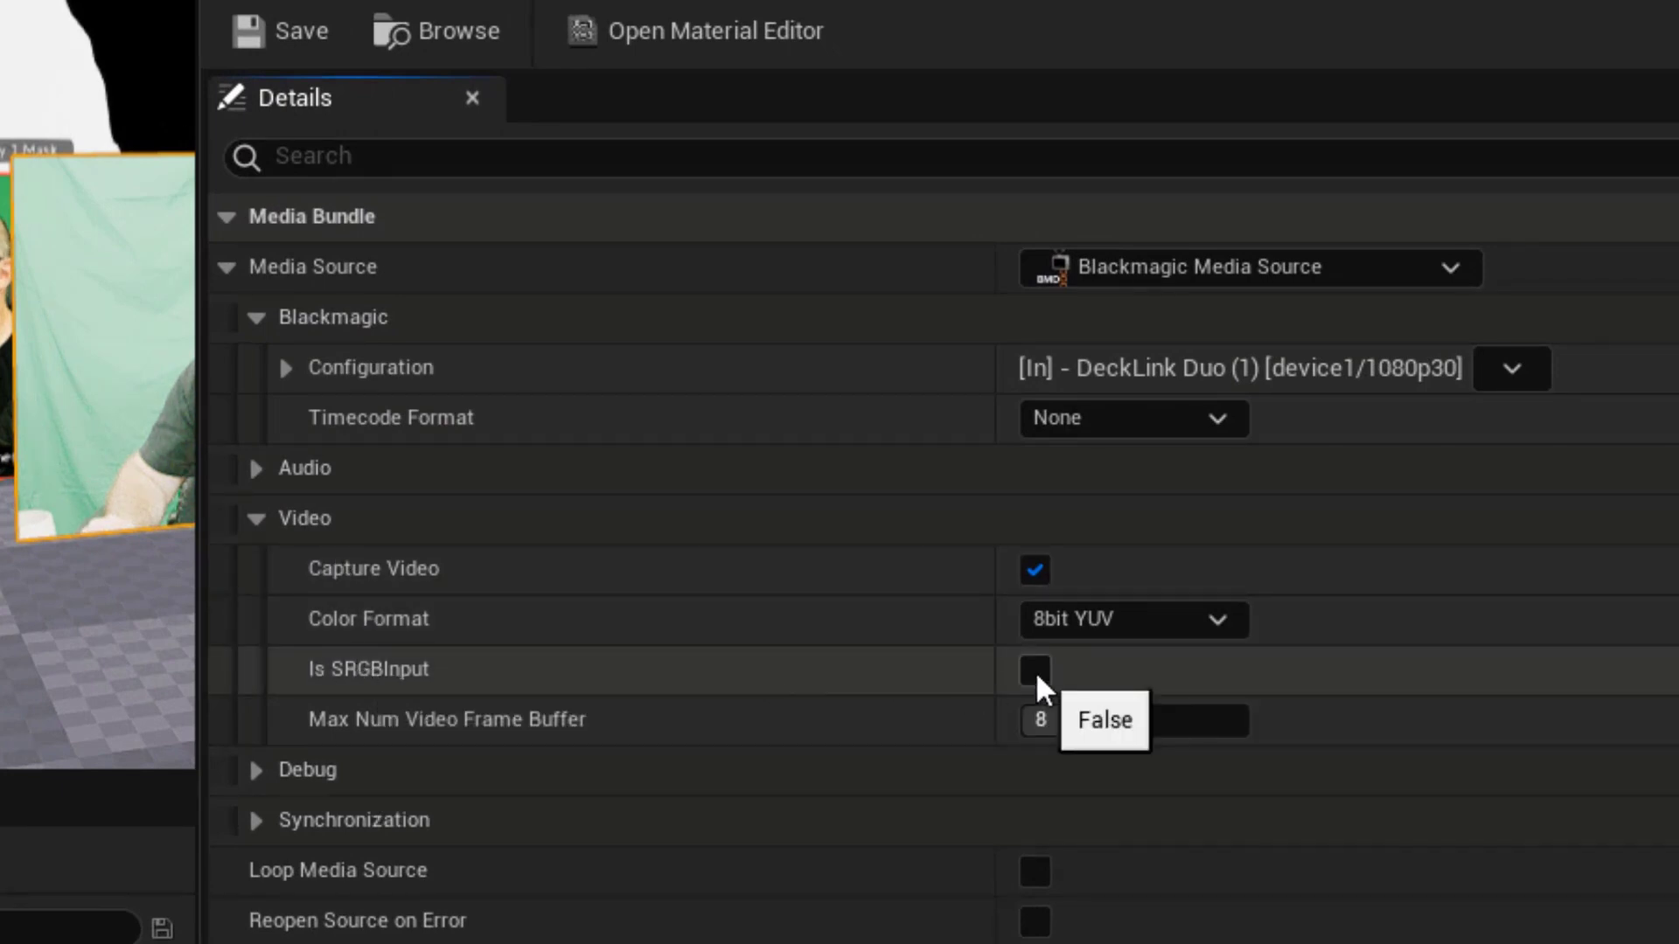
{"action": "left_click", "coordinate": [1035, 670]}
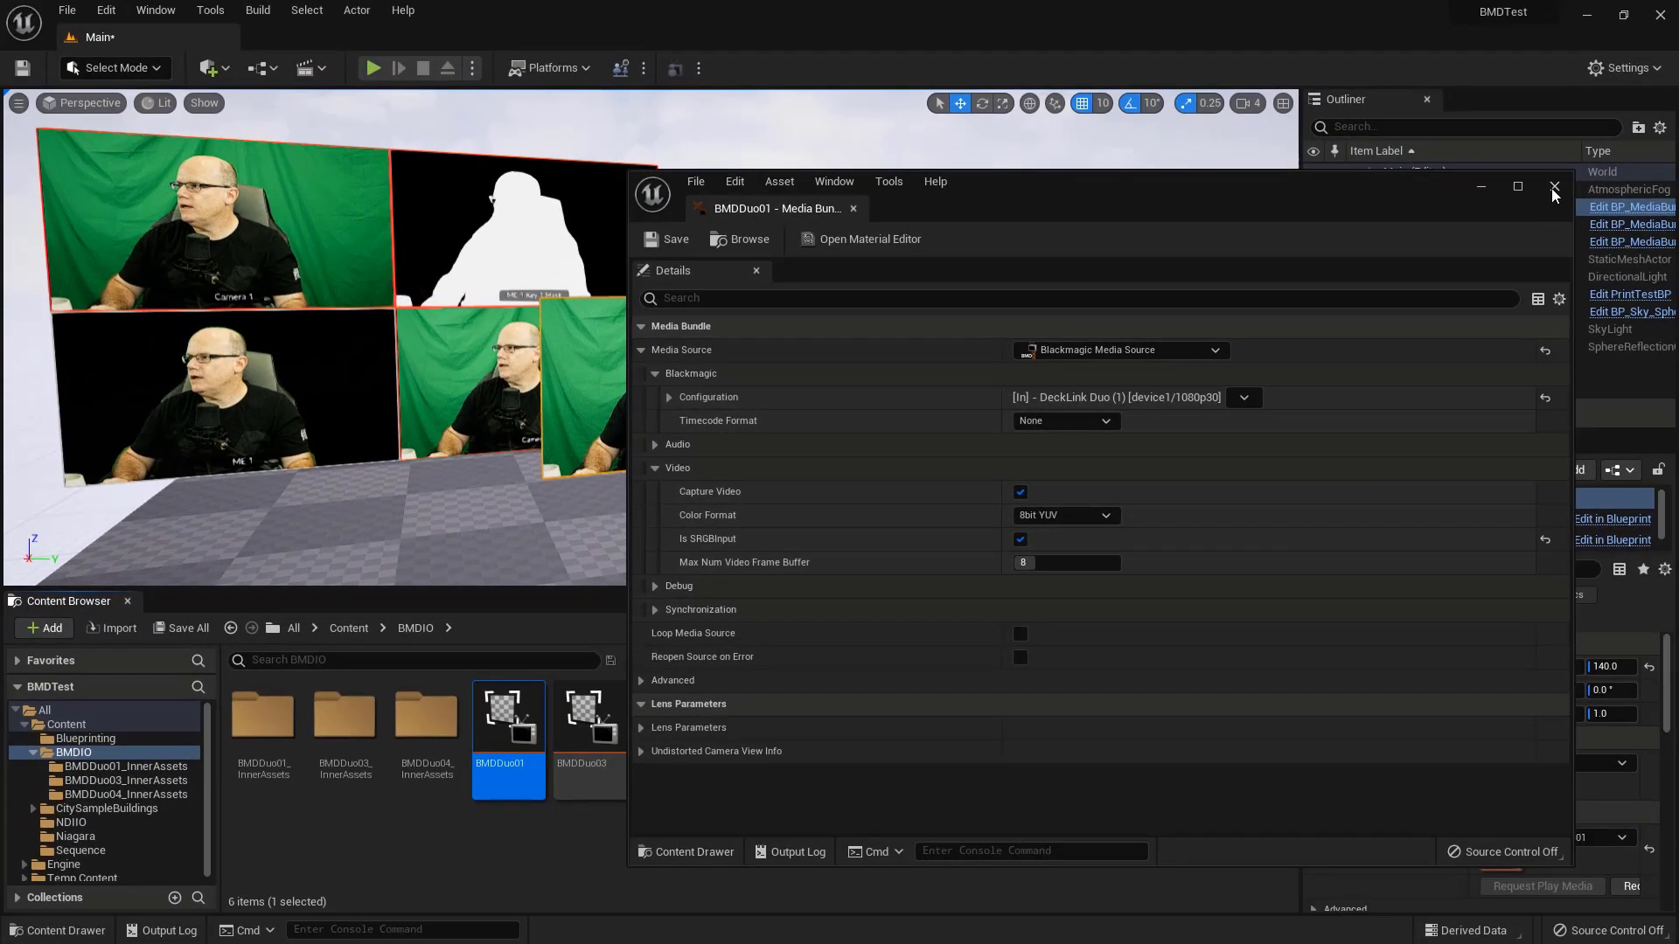
{"action": "left_click", "coordinate": [1554, 187]}
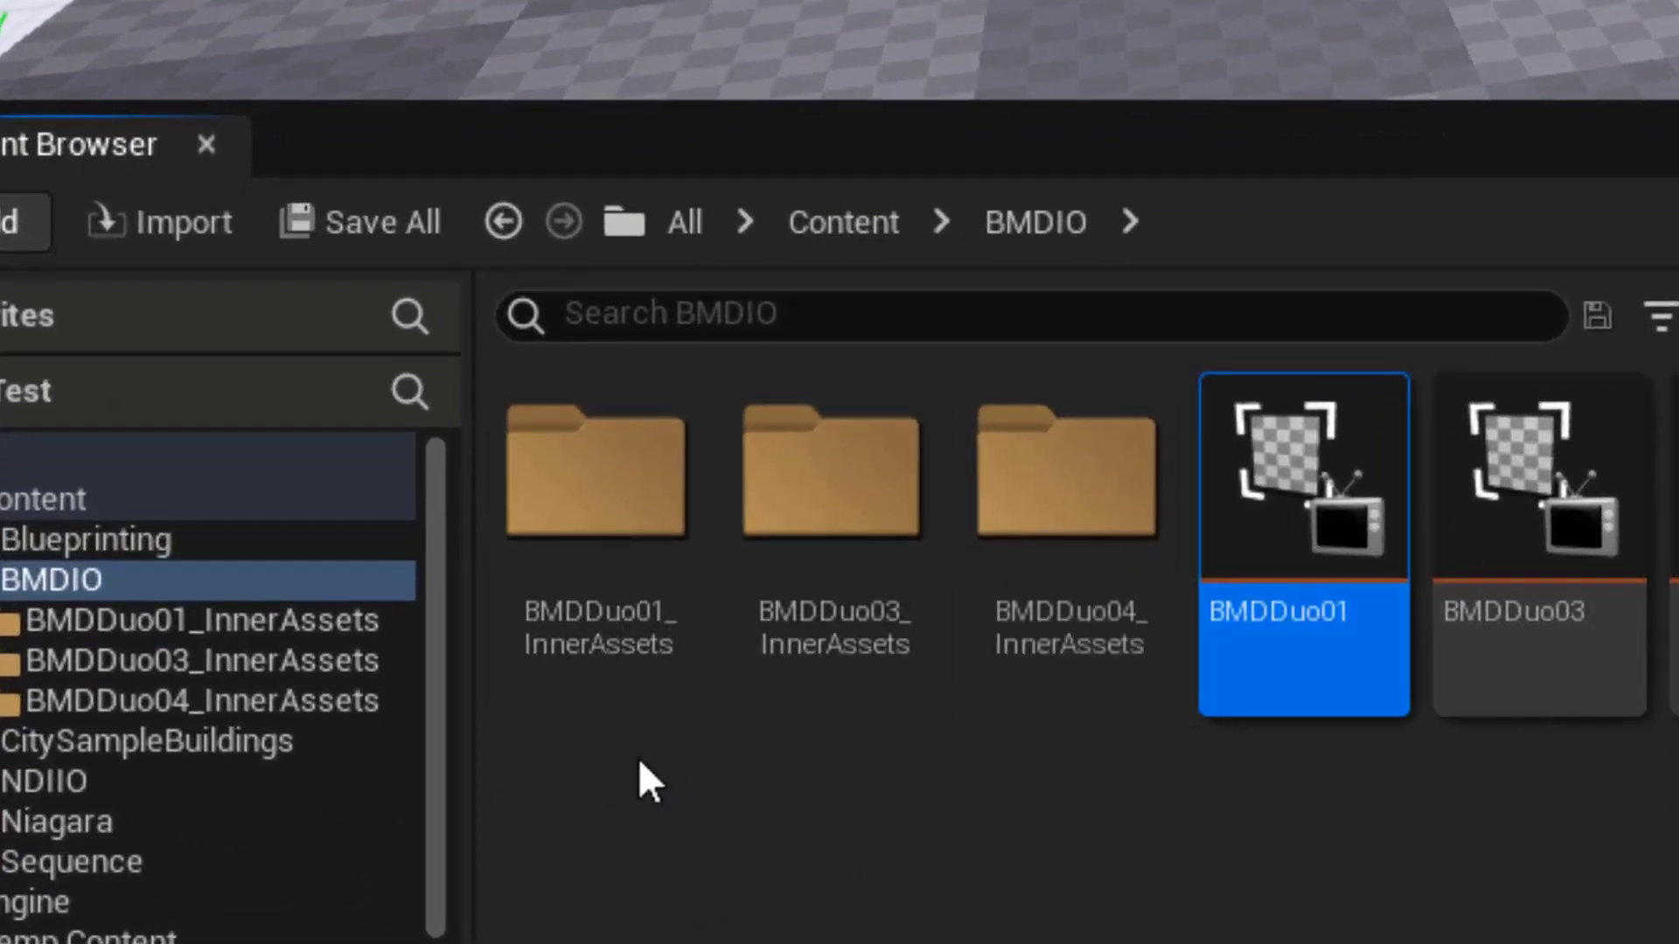
- Inspect the video textures in the BMDDuo01 and BMDDuo03 InnerAssets folders and return to the BMDIO folder
{"action": "double_click", "coordinate": [590, 509]}
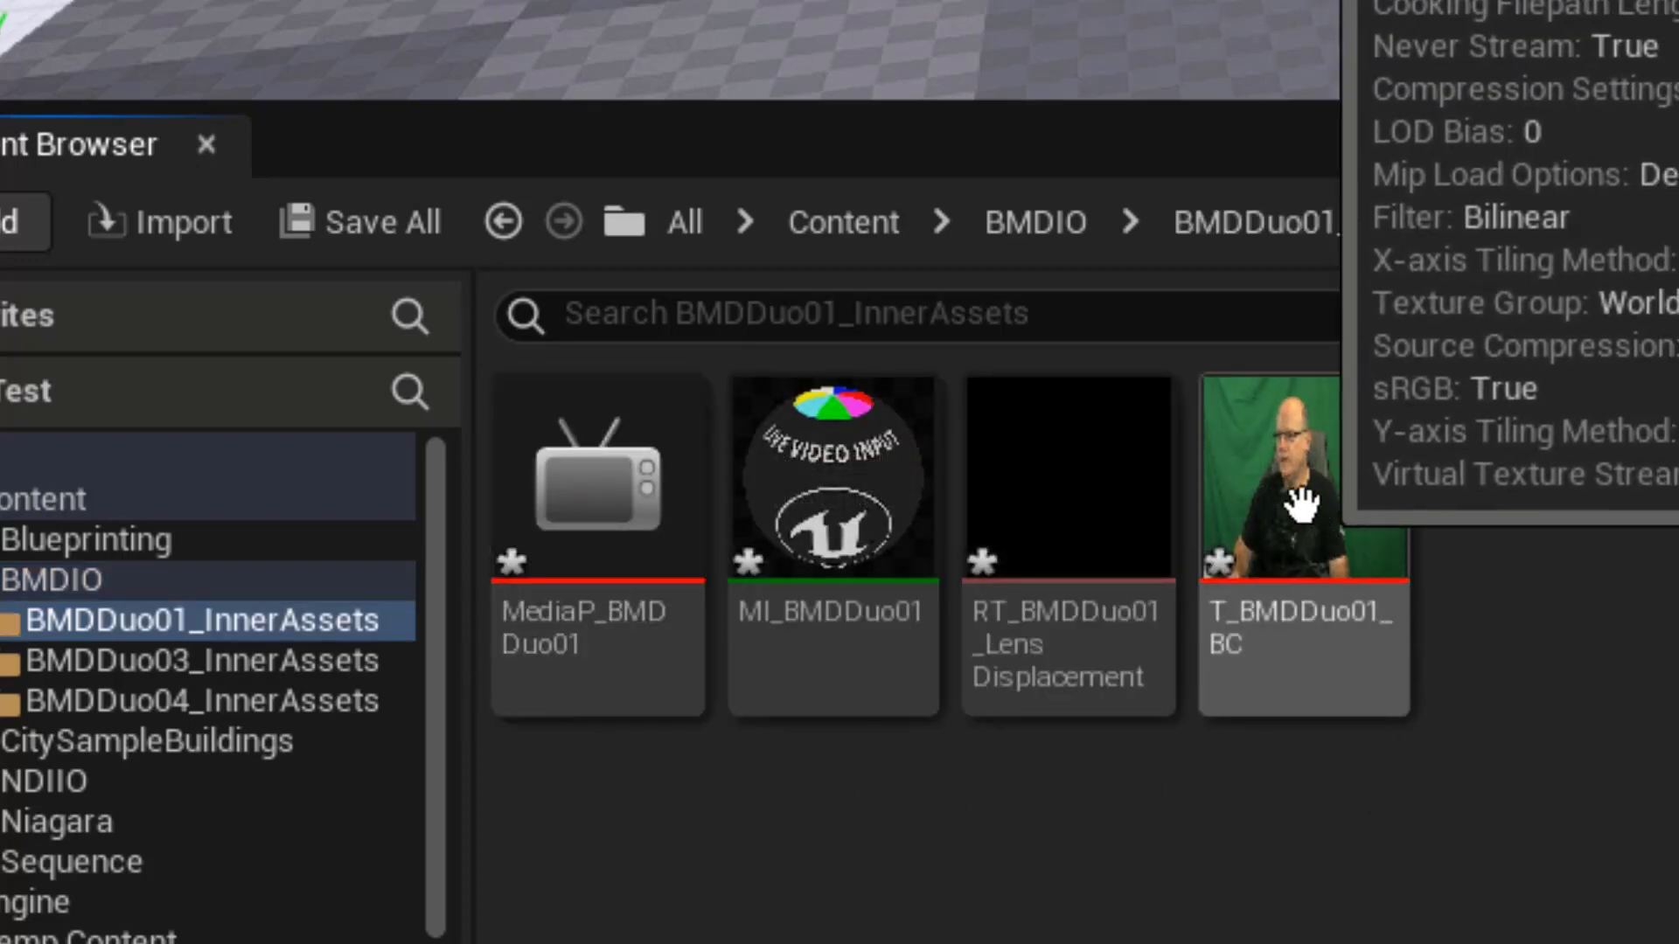
{"action": "left_click", "coordinate": [1050, 222]}
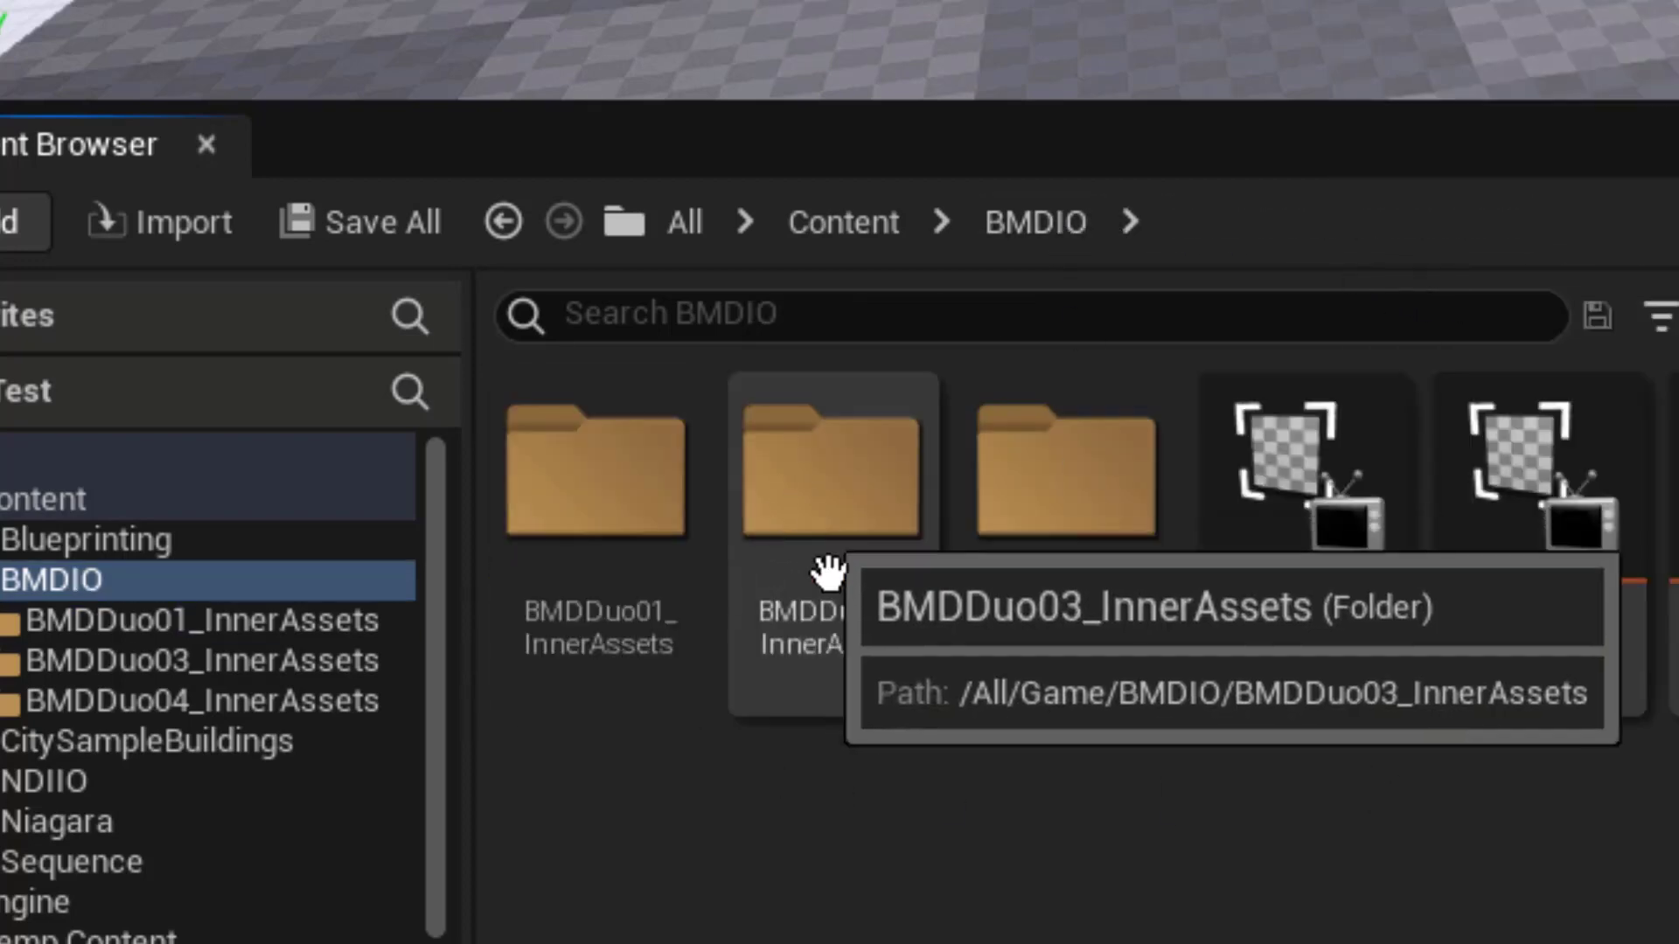
{"action": "double_click", "coordinate": [832, 476]}
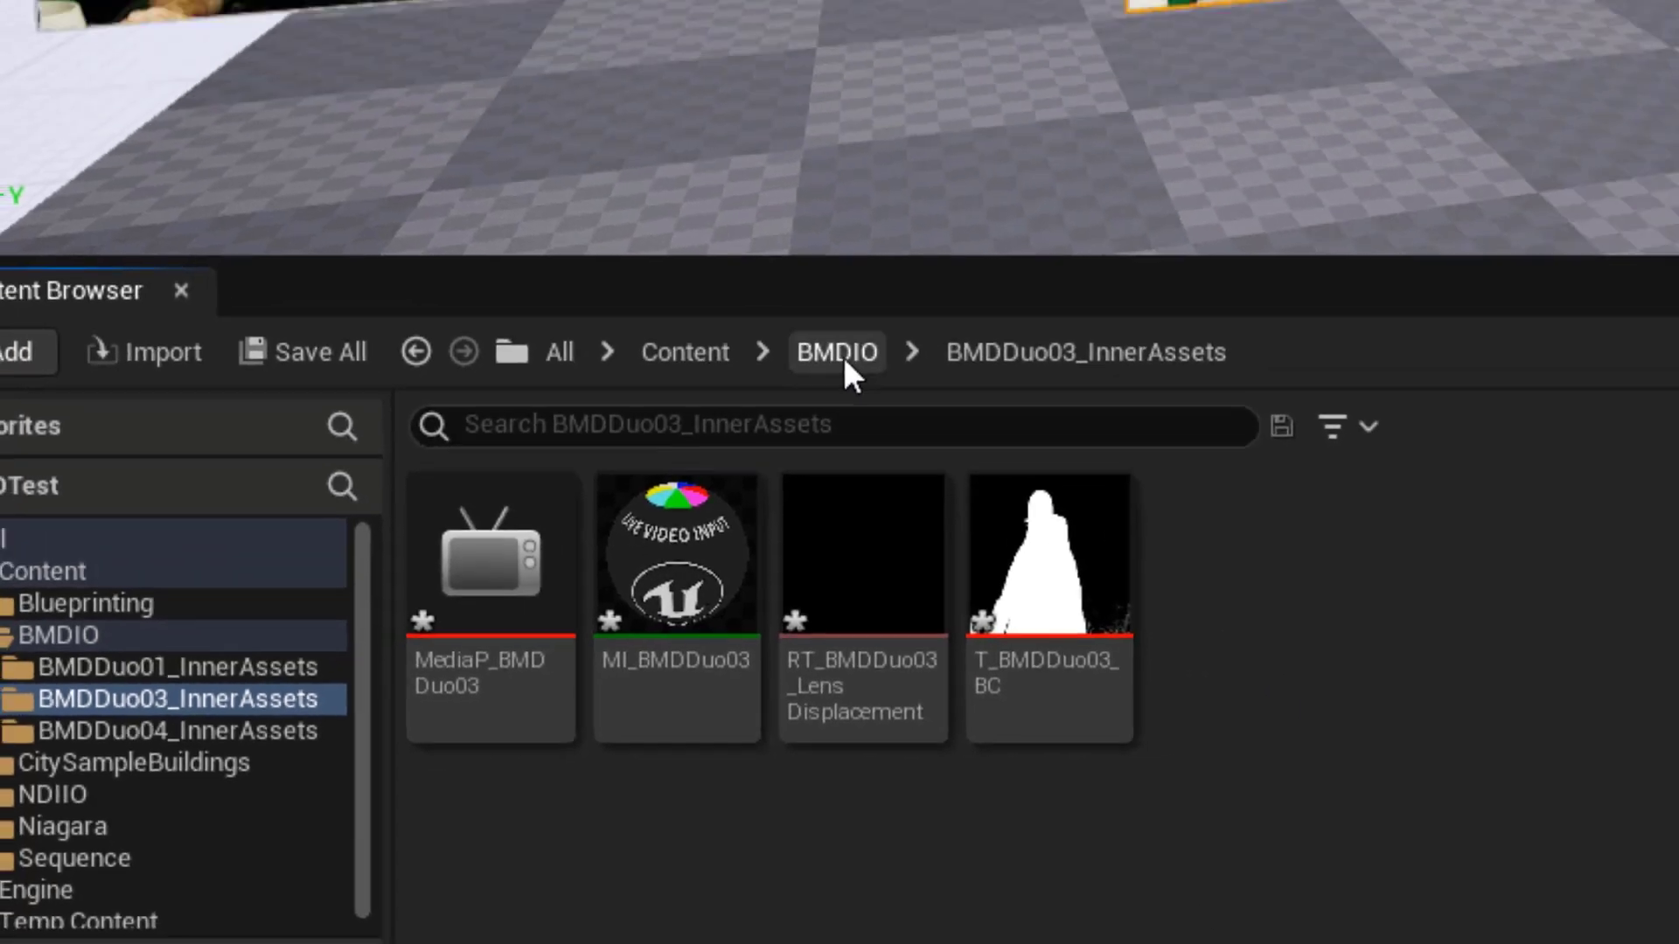
{"action": "left_click", "coordinate": [1035, 222]}
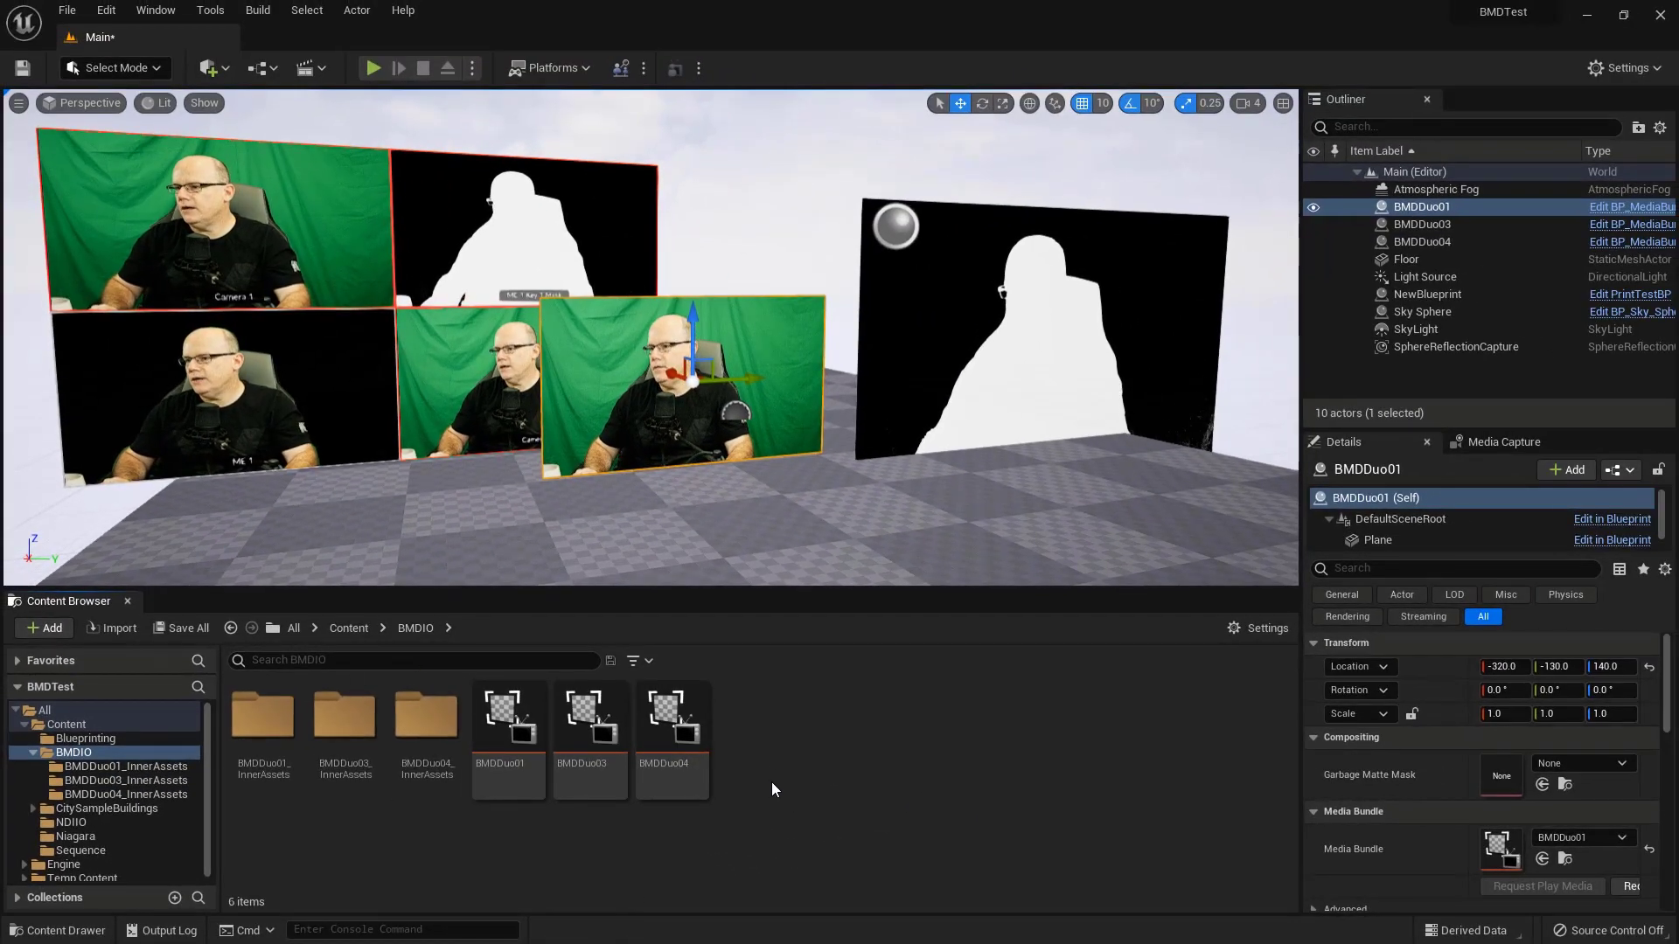
- Create a material named BMDKey_MAT in the BMDIO folder
{"action": "right_click", "coordinate": [764, 766]}
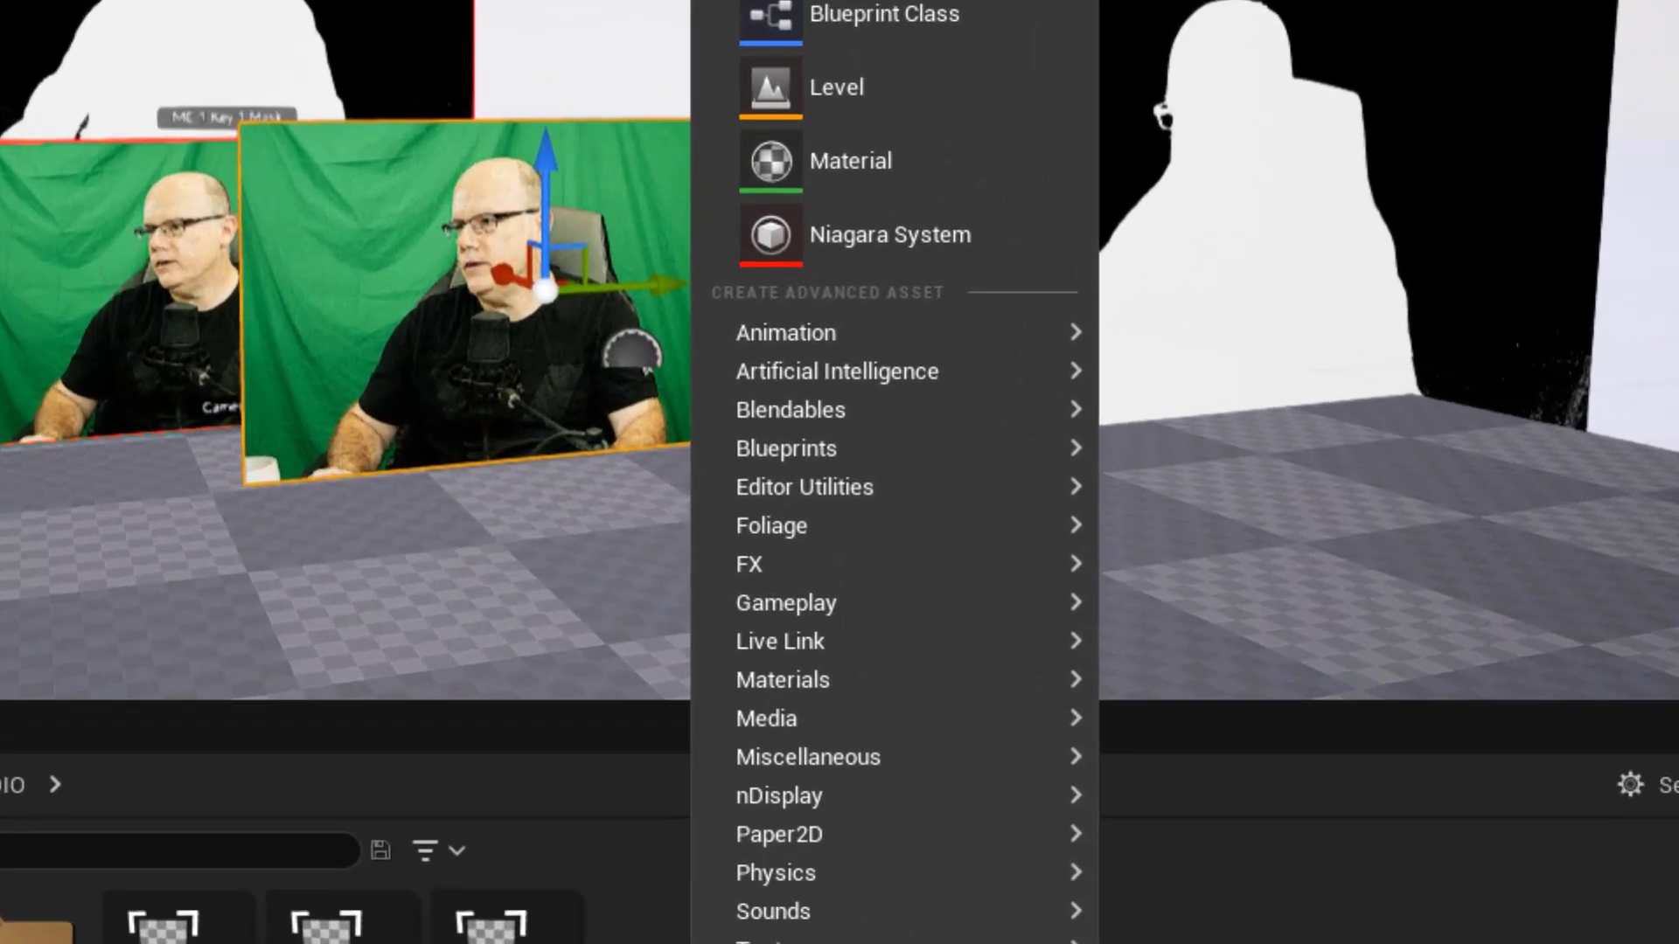
{"action": "left_click", "coordinate": [881, 157]}
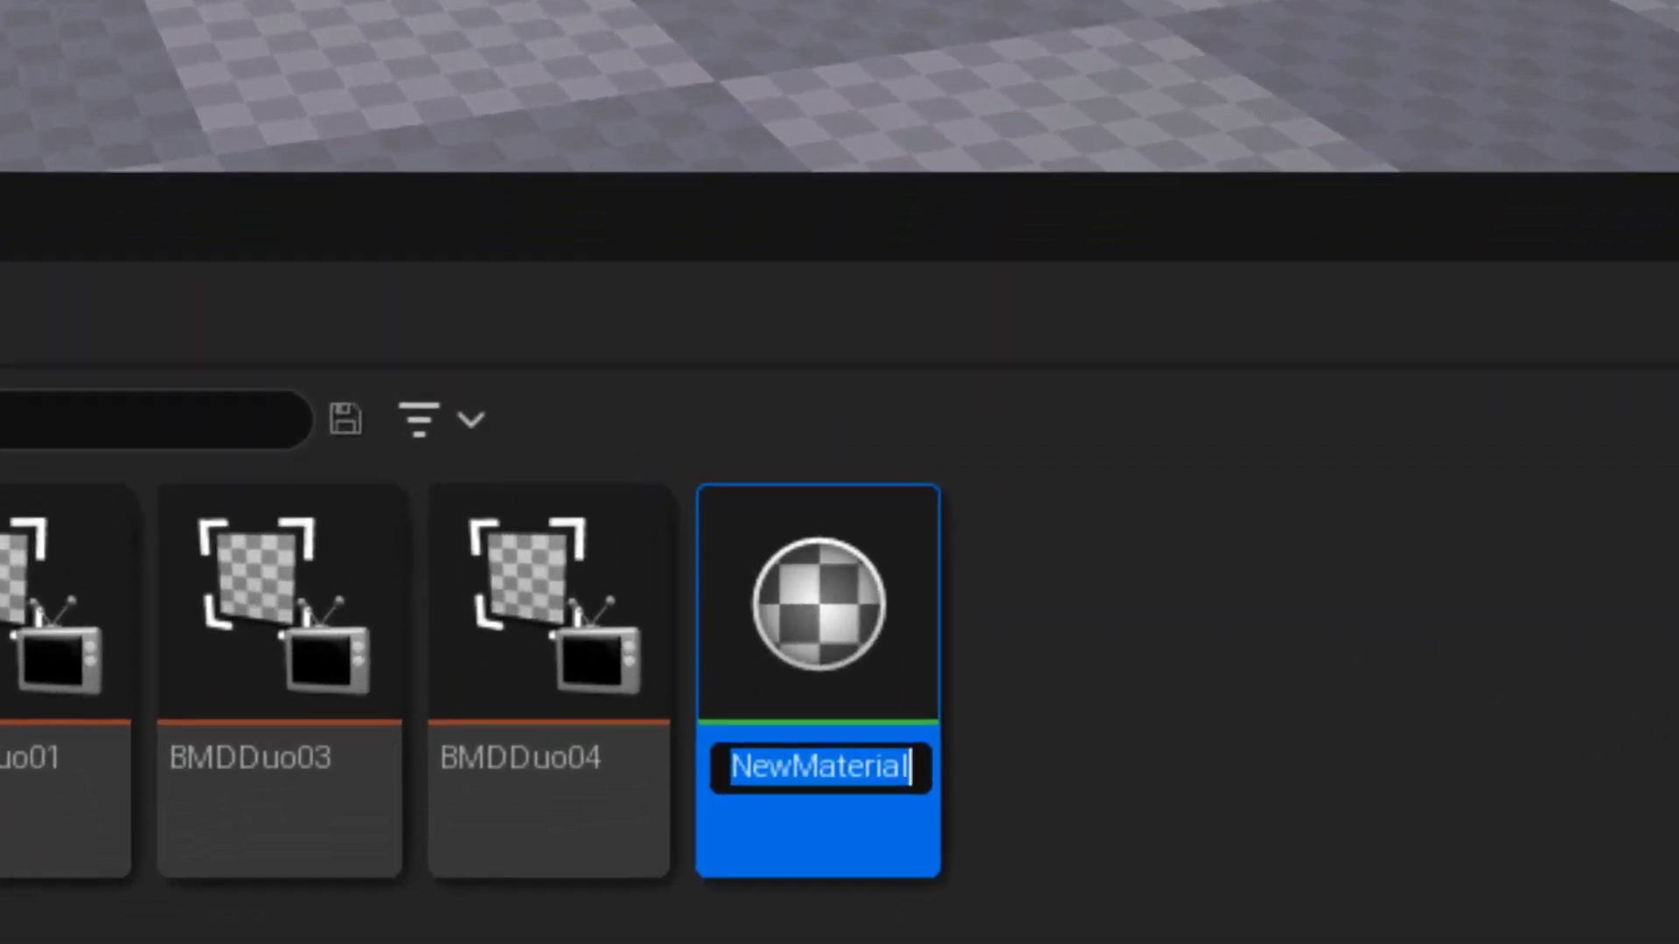
{"action": "type", "text": "BMDKey"}
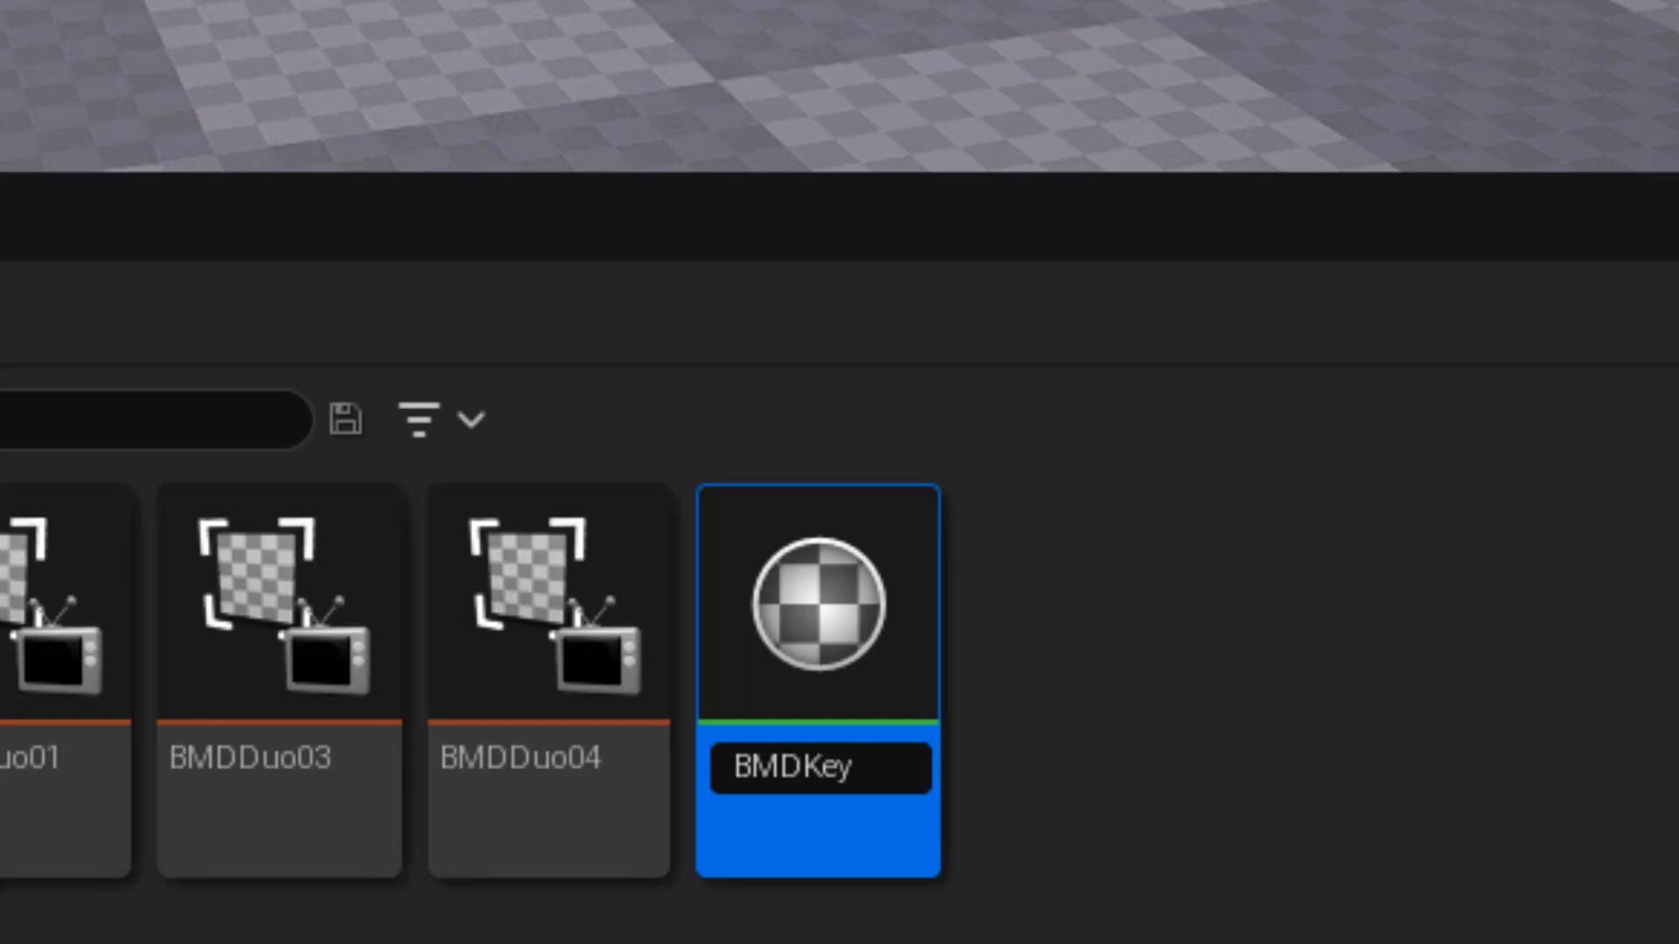
{"action": "type", "text": "_MAT"}
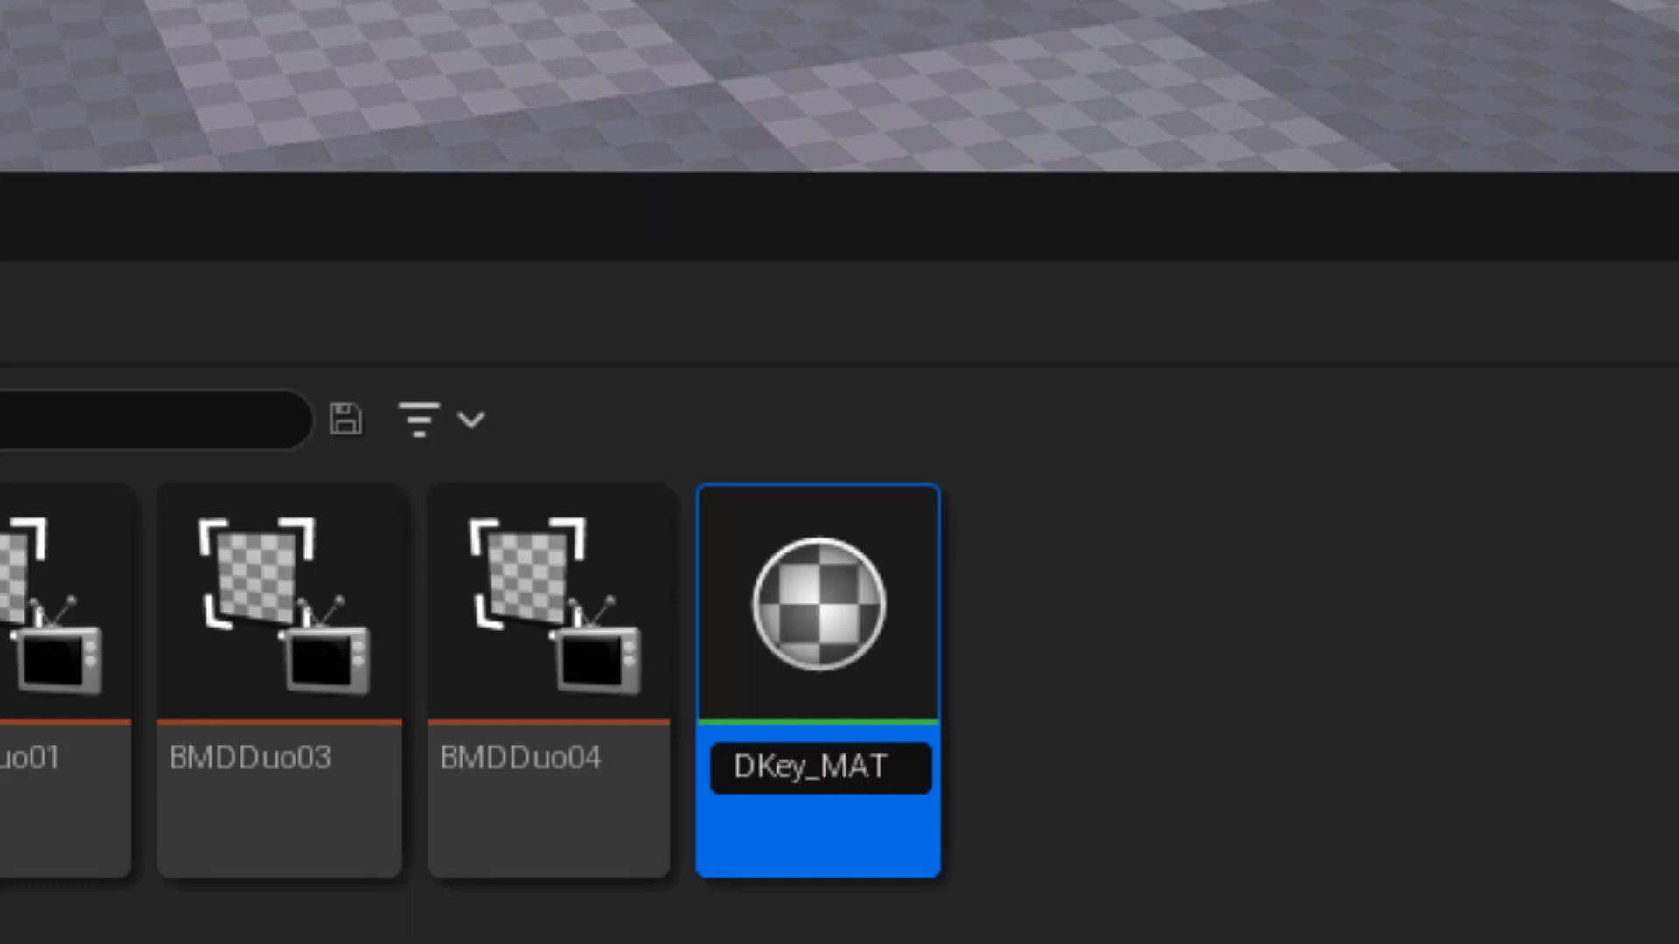
{"action": "key", "text": "Return"}
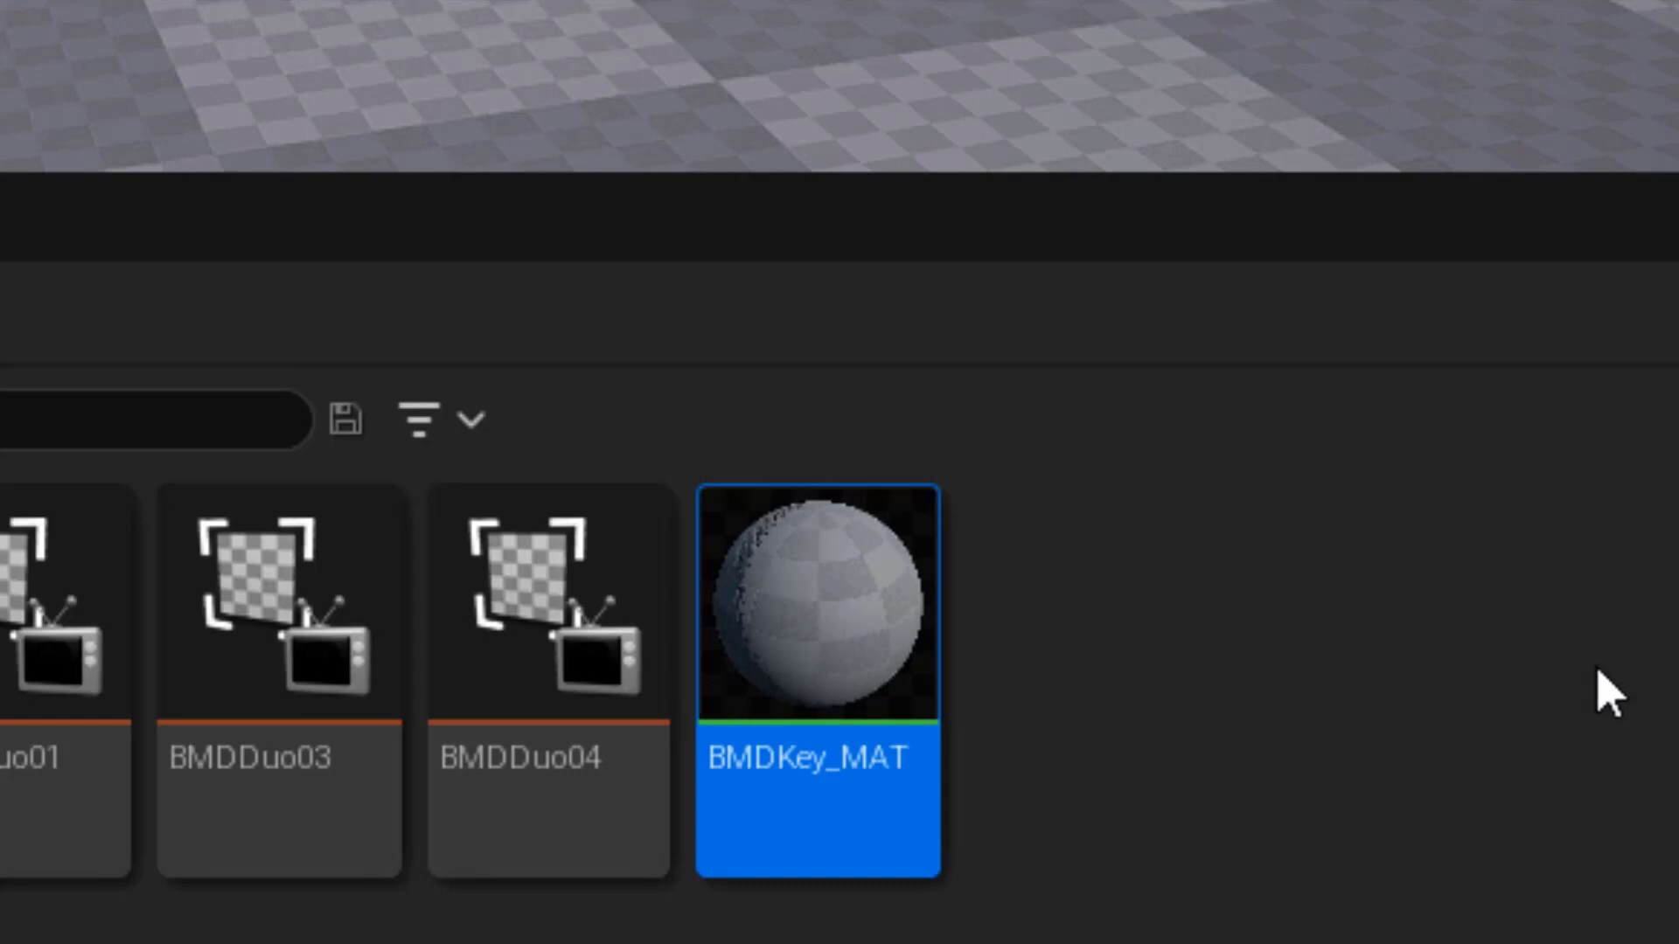
- Open BMDKey_MAT for editing, set its Blend Mode to Translucent, and preview the material on a plane
{"action": "mouse_move", "coordinate": [885, 621]}
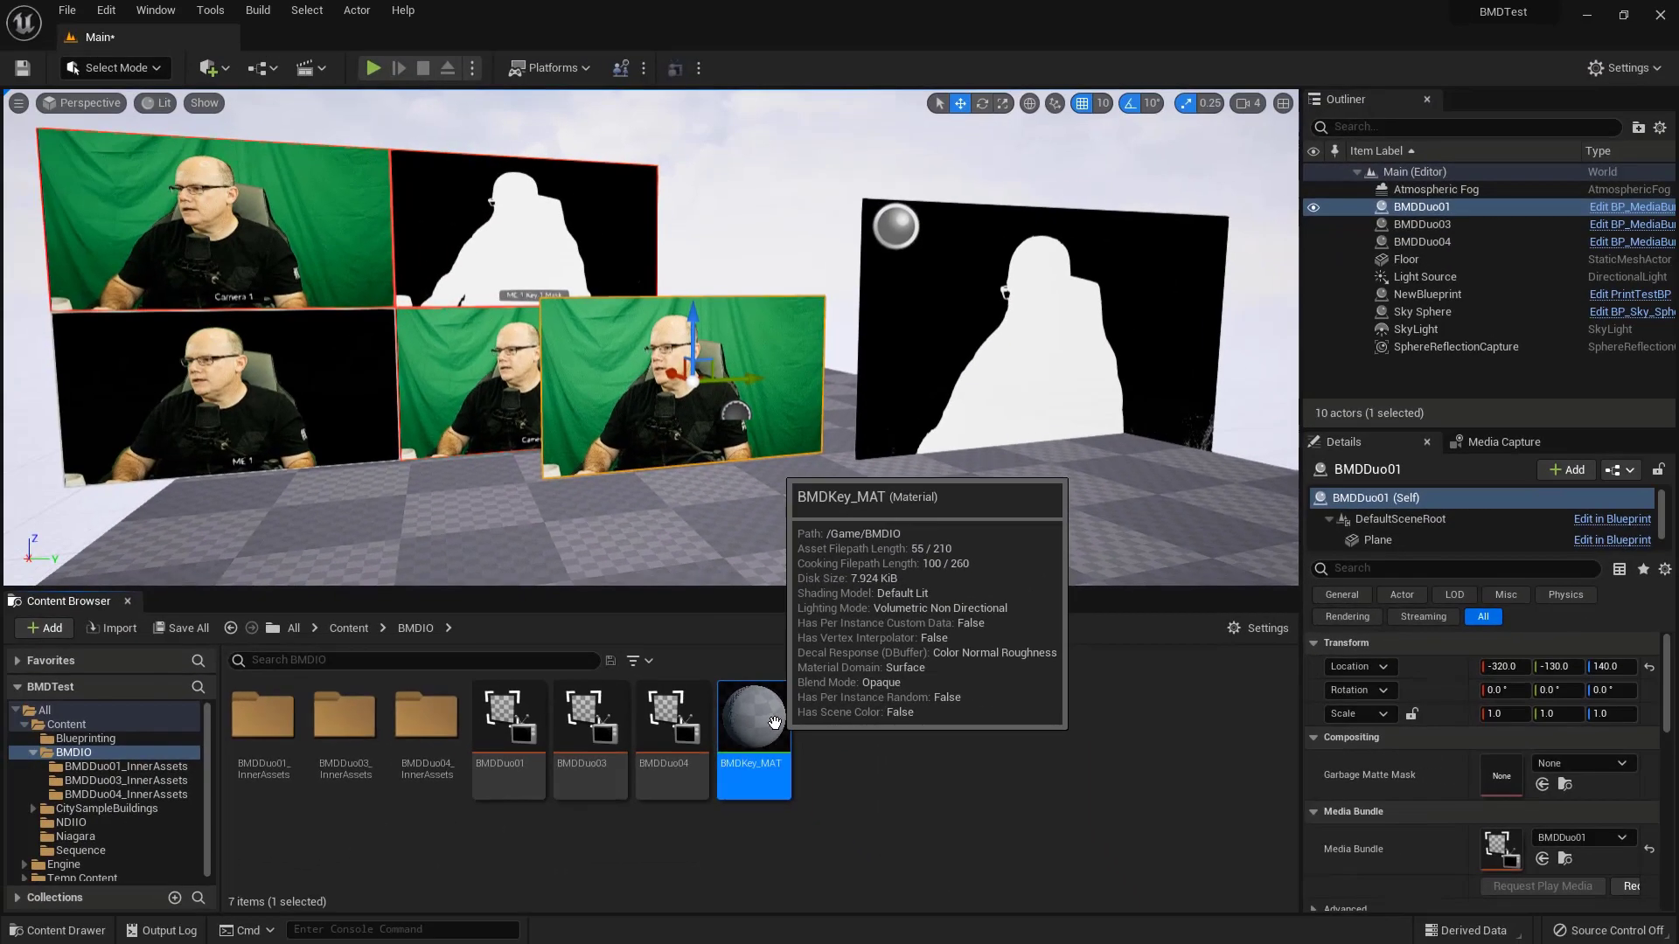
{"action": "double_click", "coordinate": [794, 705]}
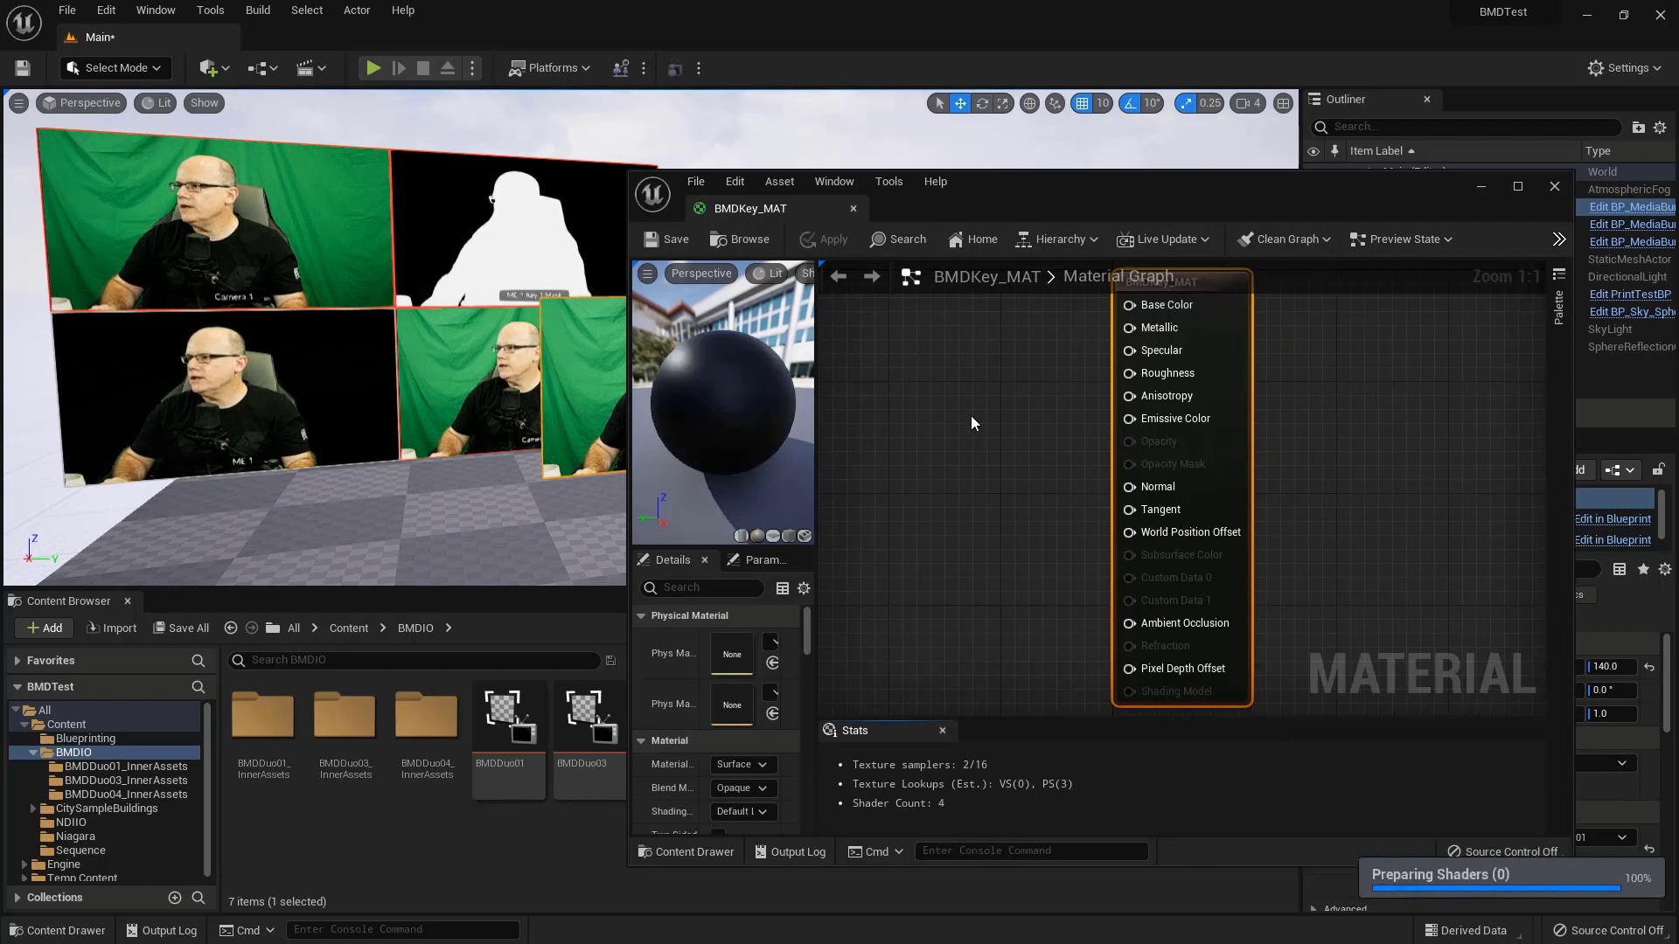
{"action": "right_click_drag", "start_coordinate": [971, 411], "coordinate": [1055, 434]}
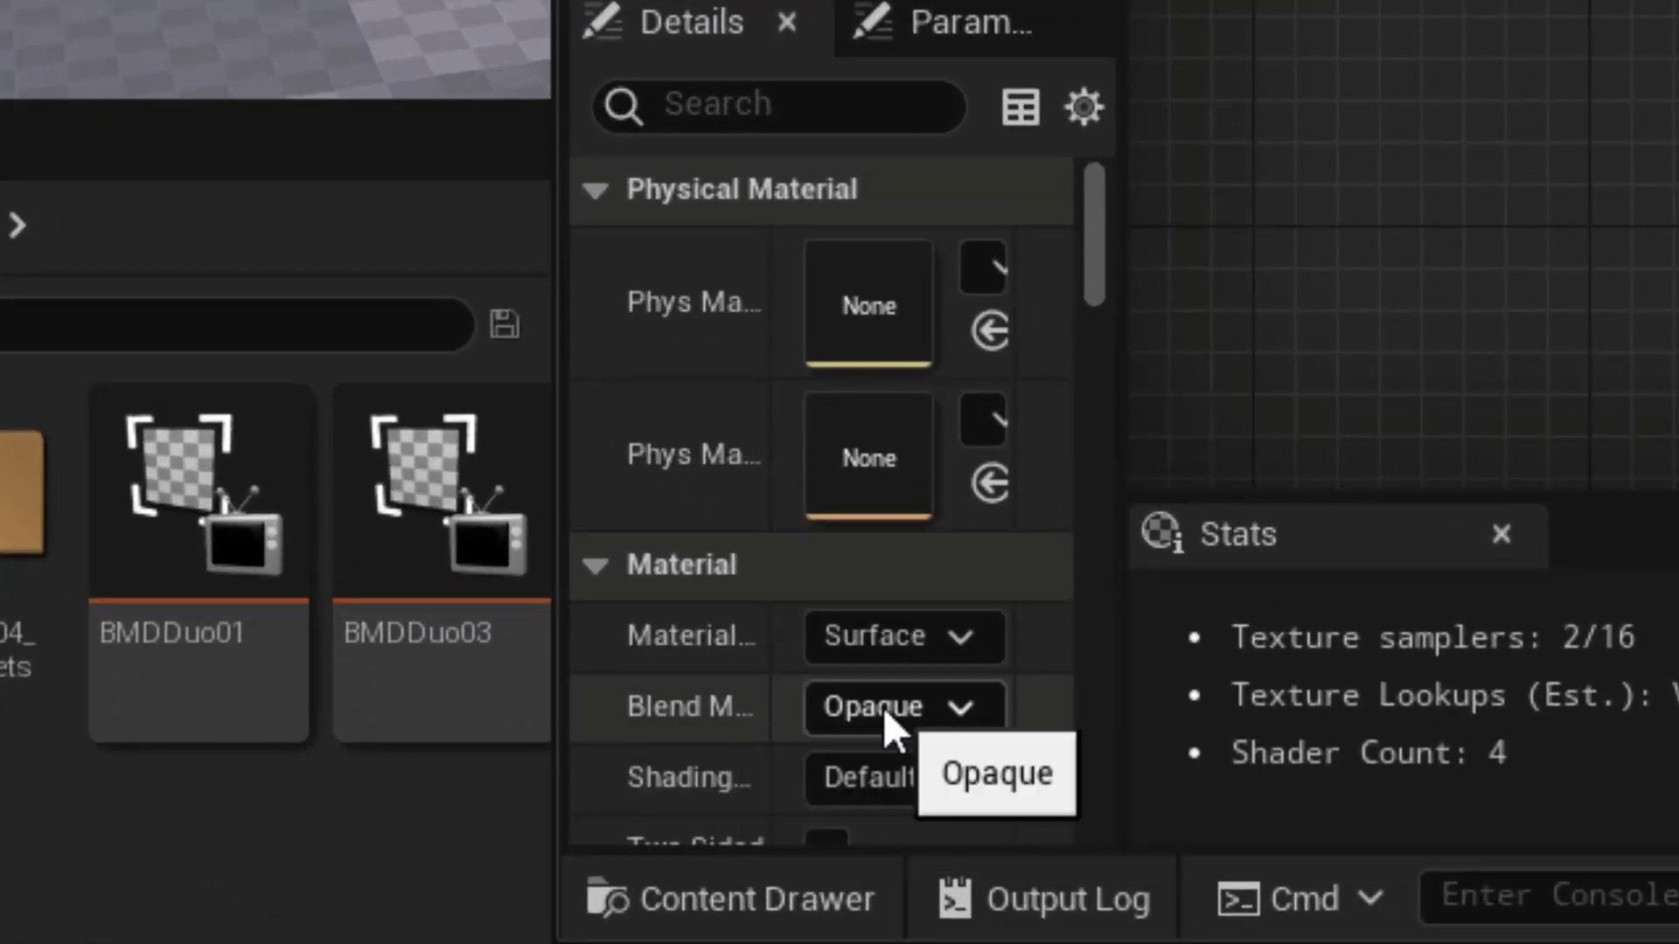
{"action": "left_click", "coordinate": [925, 706]}
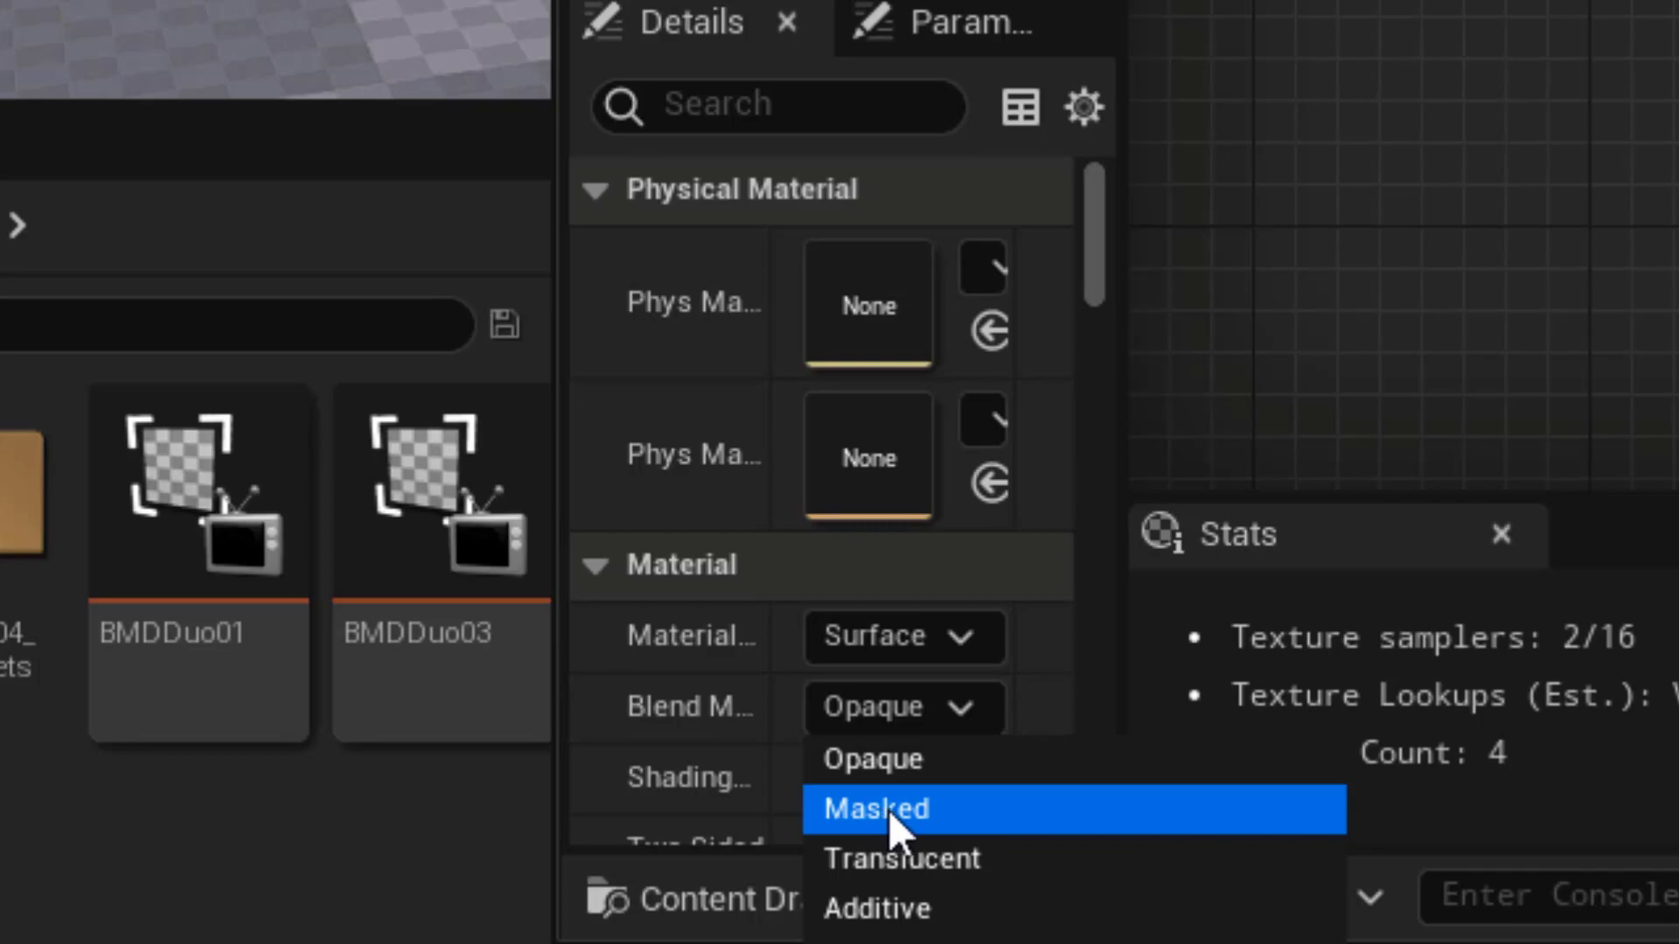
{"action": "left_click", "coordinate": [916, 868]}
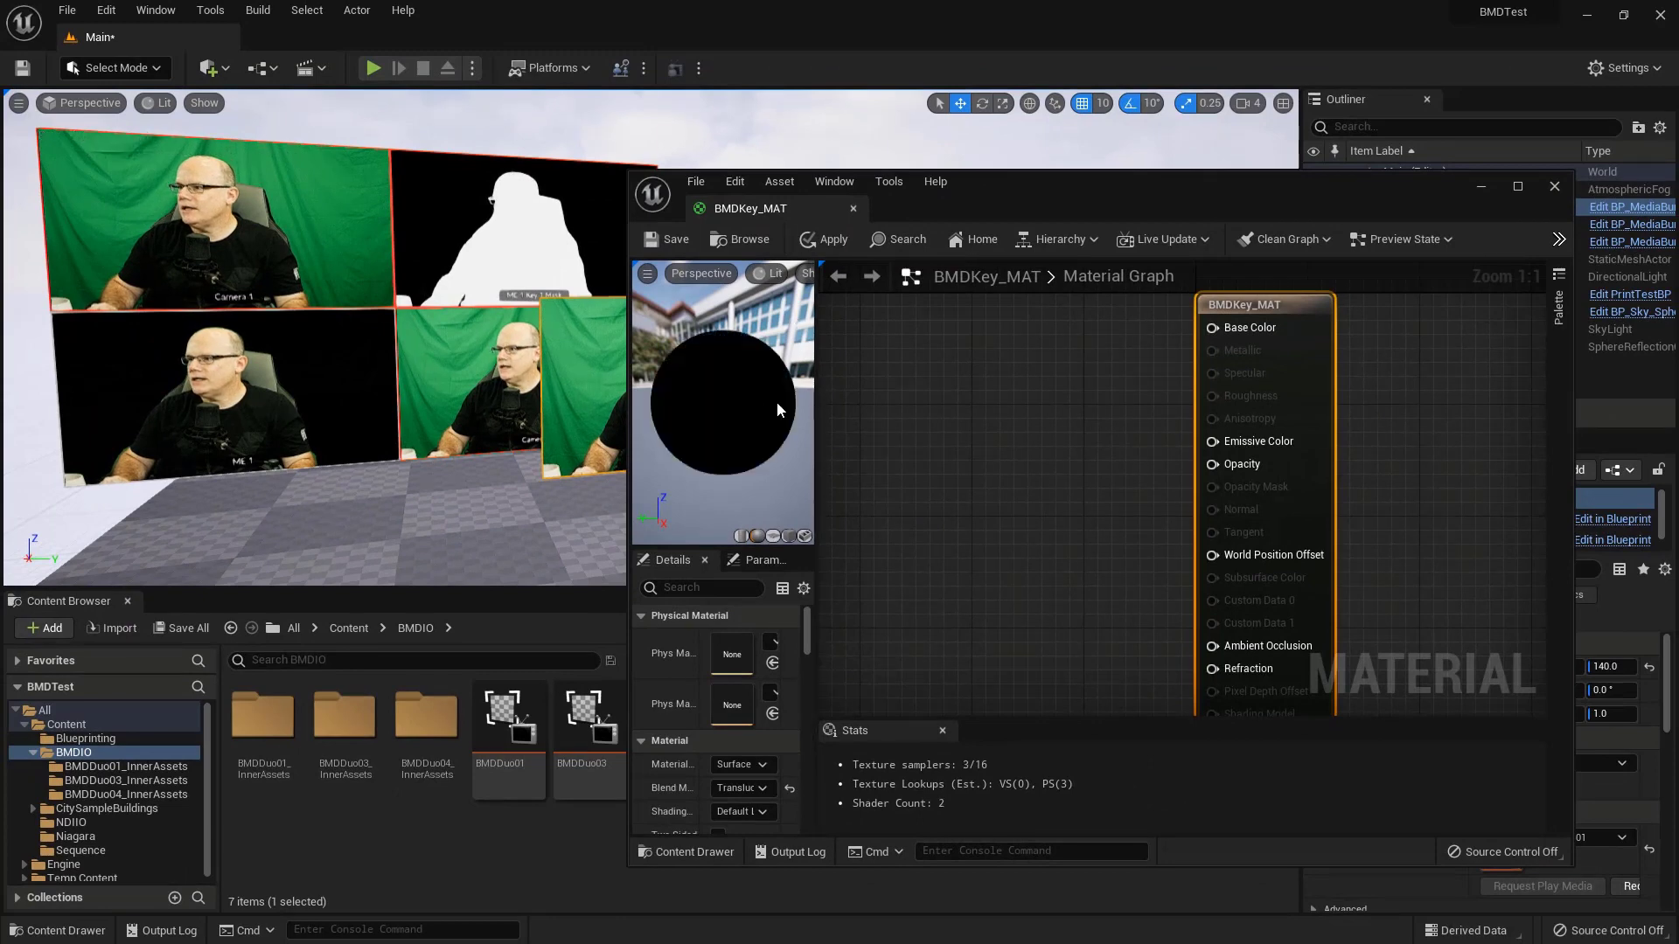
{"action": "left_click", "coordinate": [769, 536]}
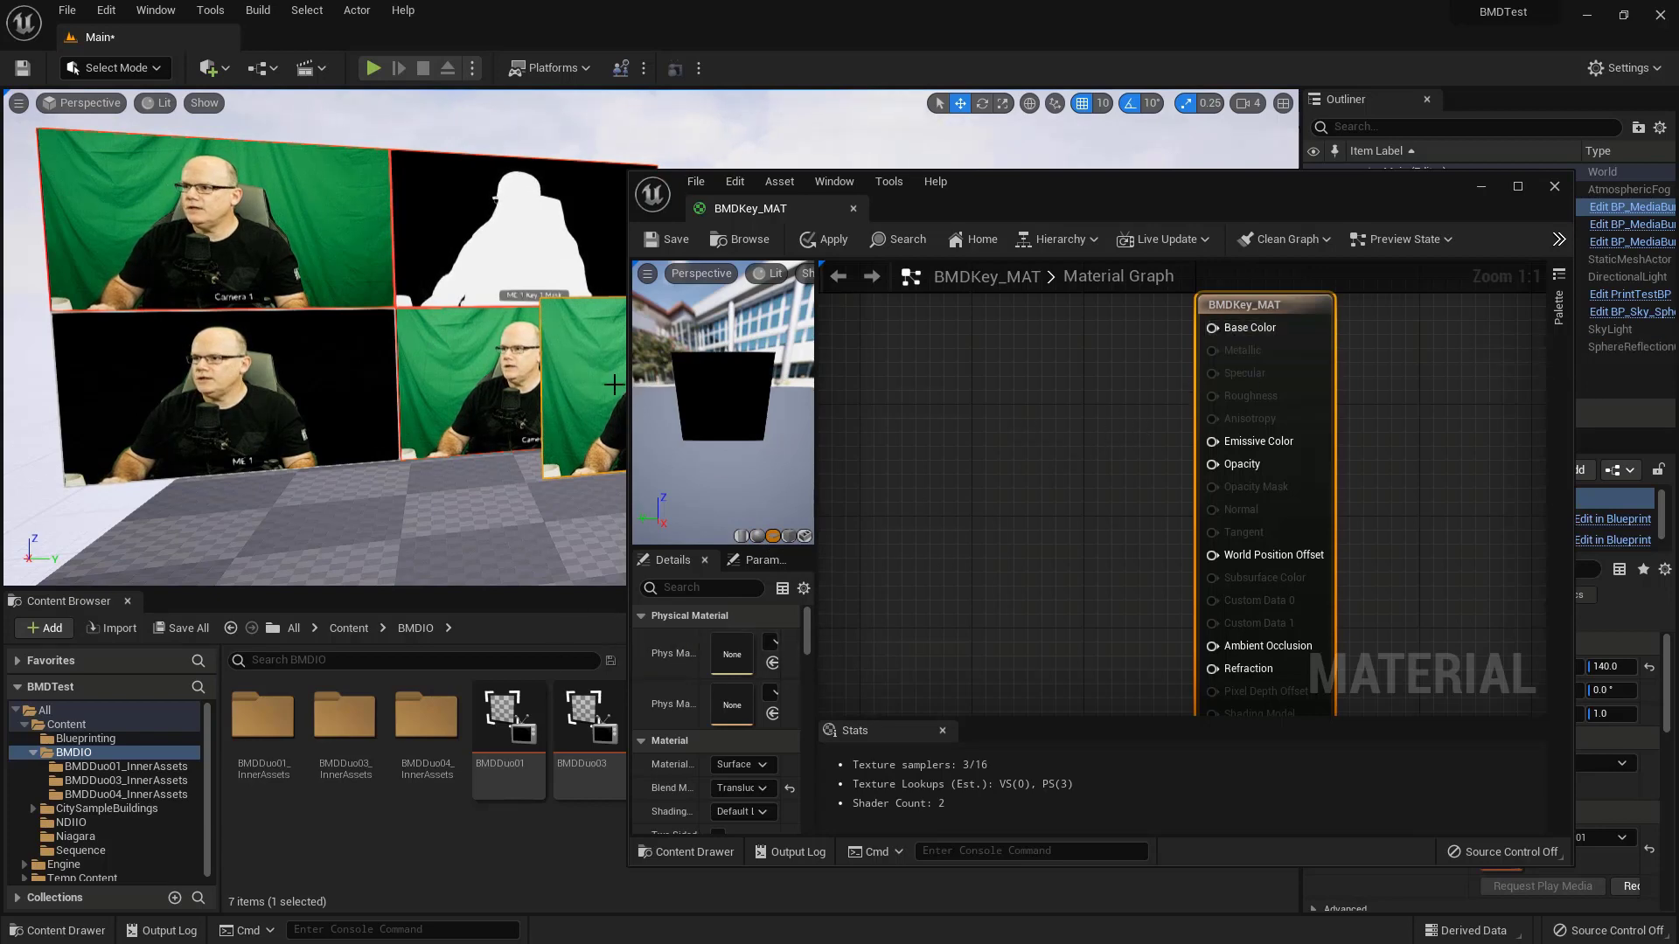
- Add the T_BMDDuo01_BC texture to the BMDKey_MAT graph as a texture sample and connect its RGB output to Base Color
{"action": "double_click", "coordinate": [251, 722]}
{"action": "left_click_drag", "start_coordinate": [507, 730], "coordinate": [895, 344]}
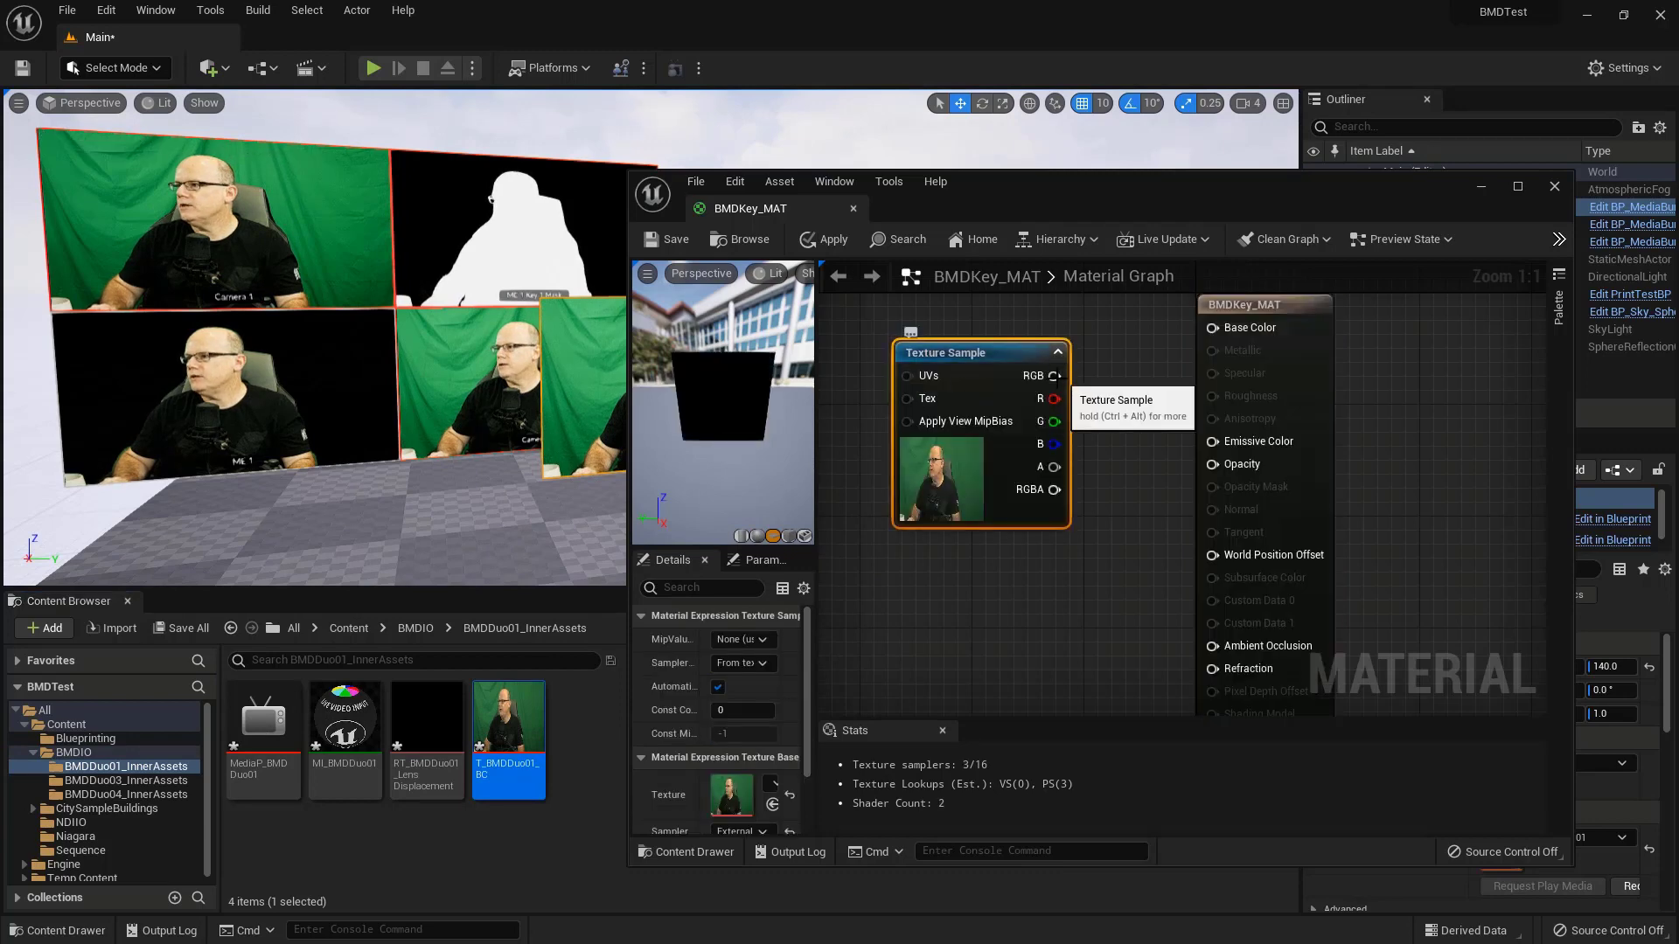
{"action": "left_click_drag", "start_coordinate": [1056, 376], "coordinate": [1214, 327]}
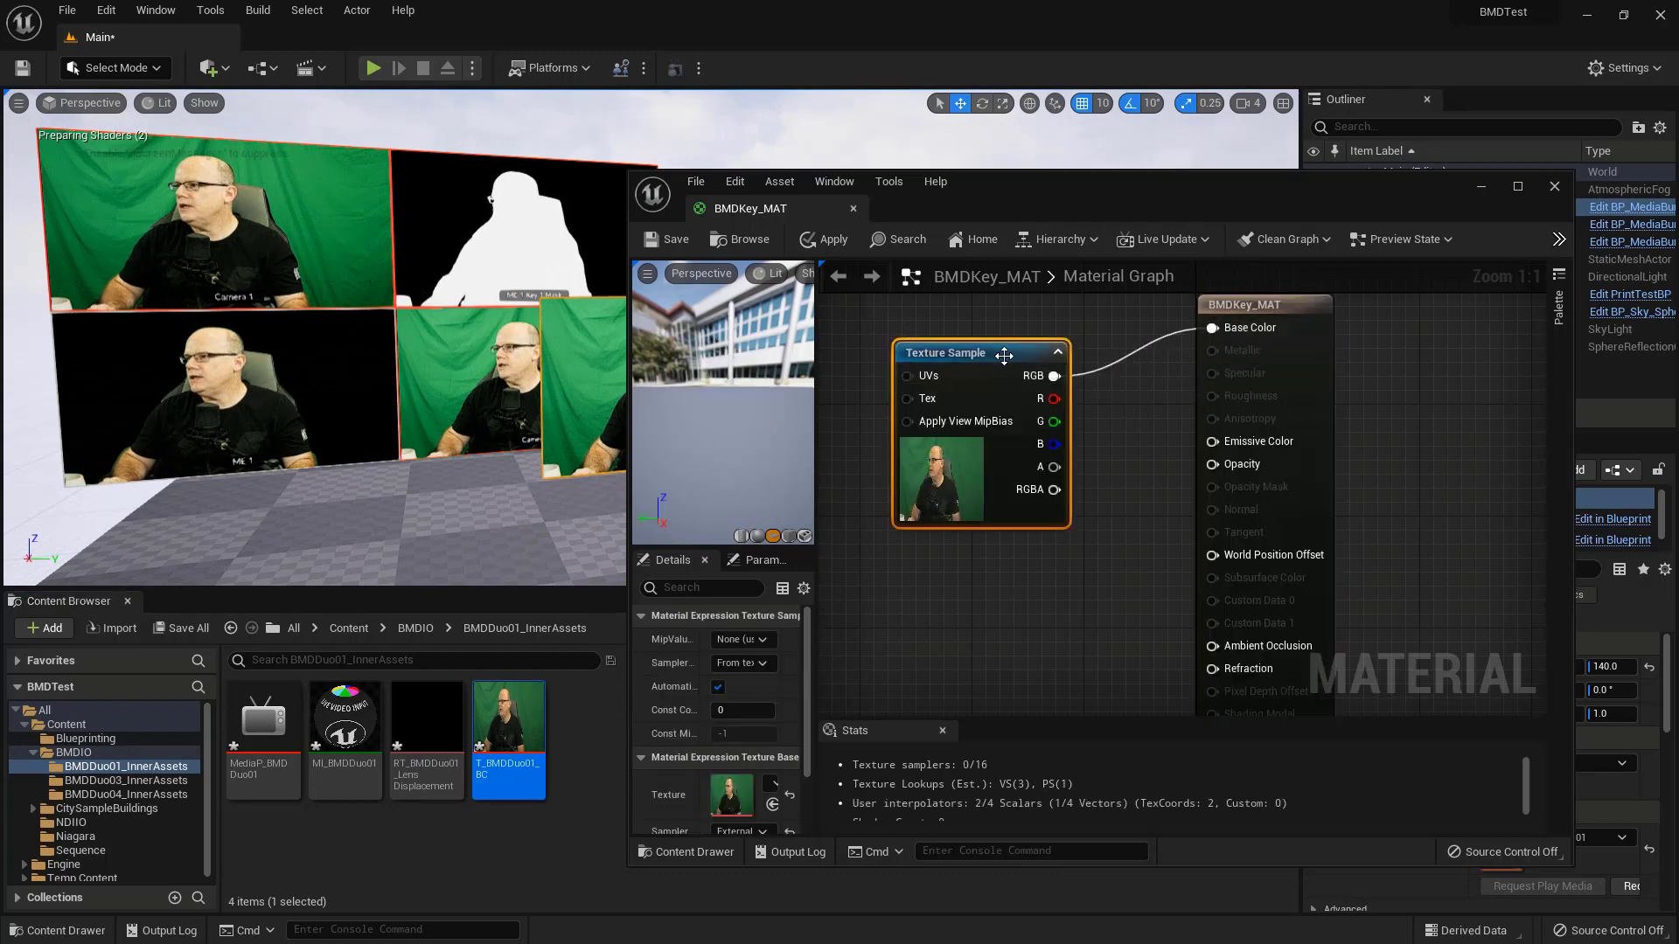
{"action": "left_click_drag", "start_coordinate": [992, 354], "coordinate": [1001, 335]}
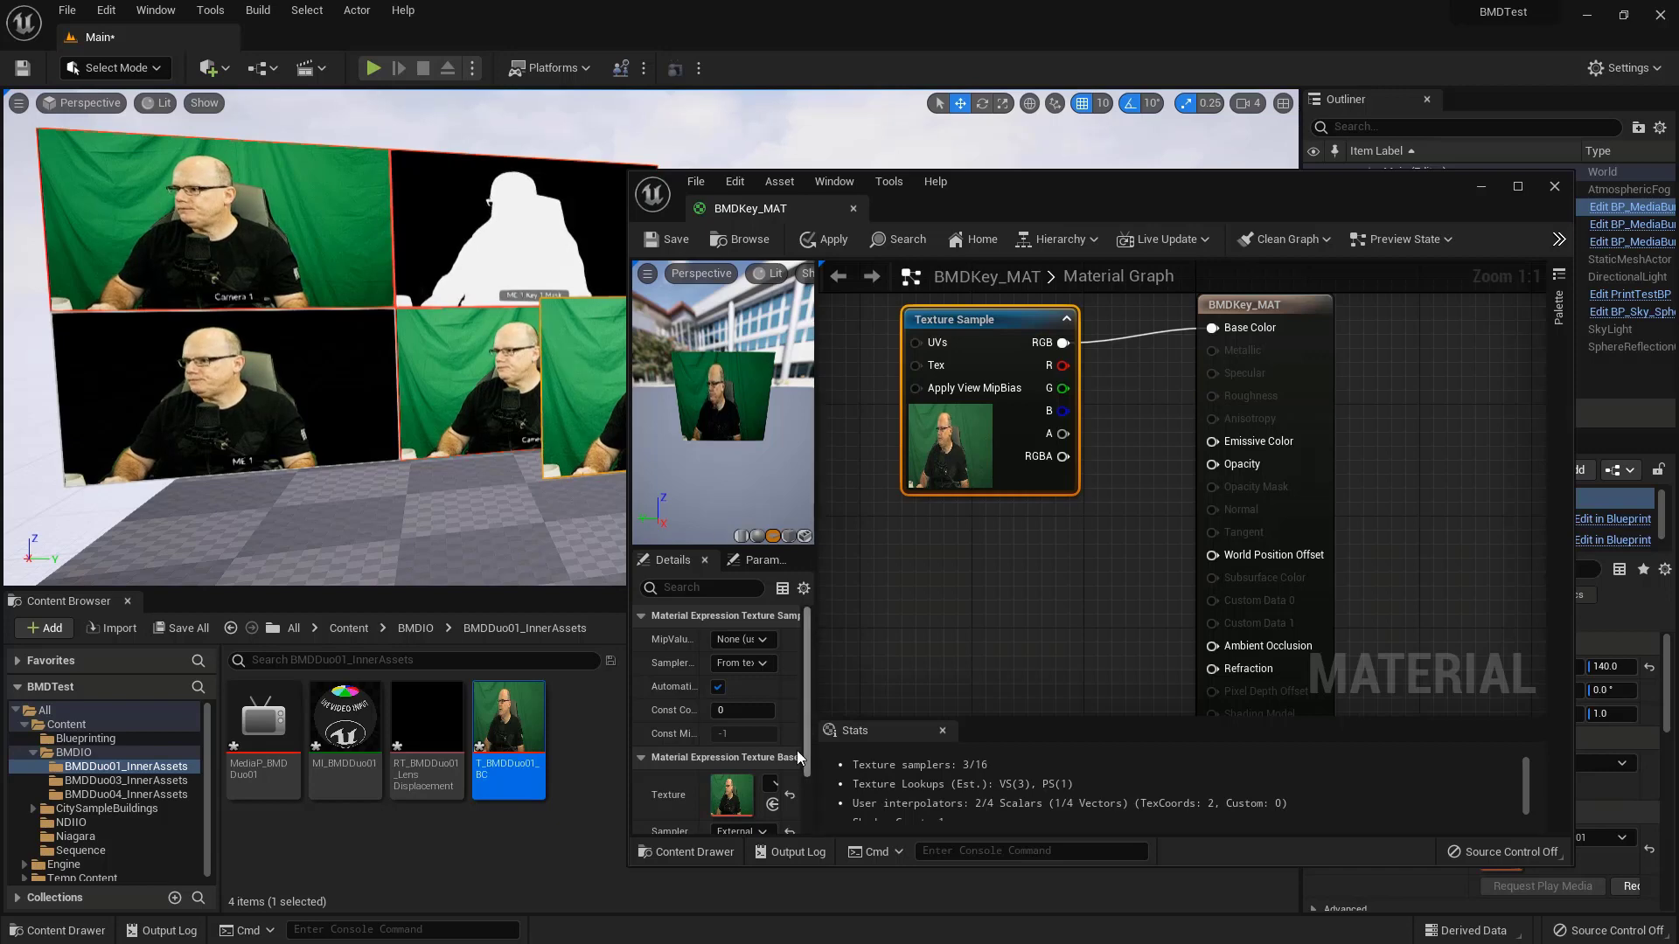
{"action": "left_click_drag", "start_coordinate": [808, 665], "coordinate": [816, 748]}
{"action": "left_click", "coordinate": [1259, 303]}
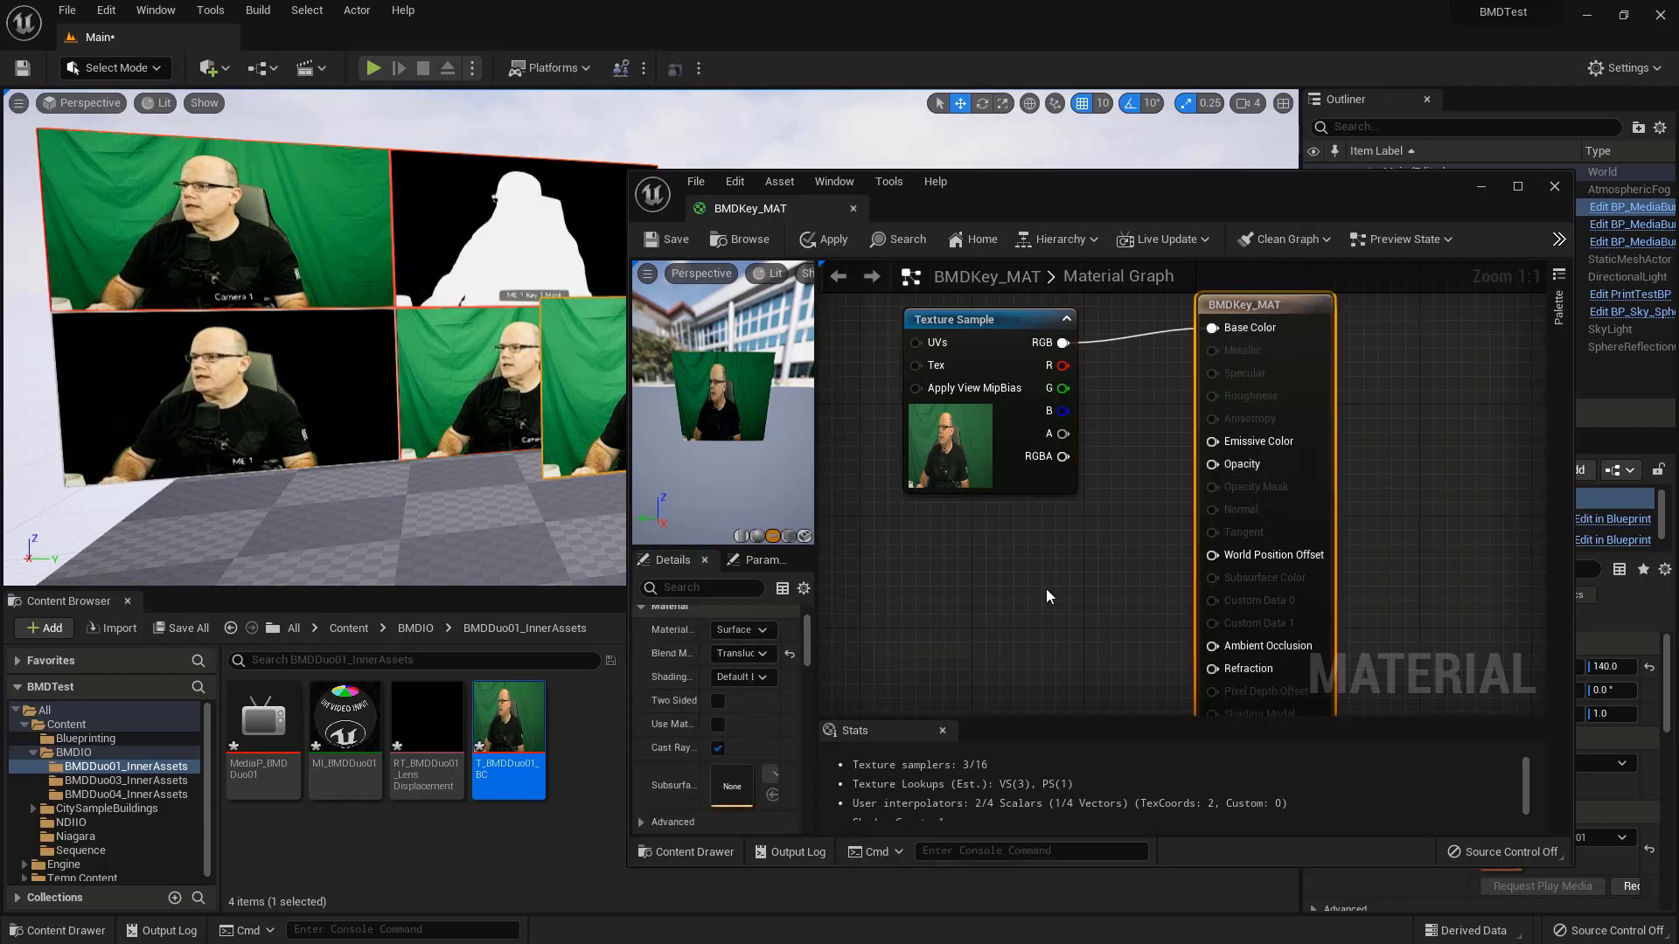
- Add the T_BMDDuo03_BC mask texture below the fill sample and connect its green channel to the material's Opacity
{"action": "left_click", "coordinate": [402, 627]}
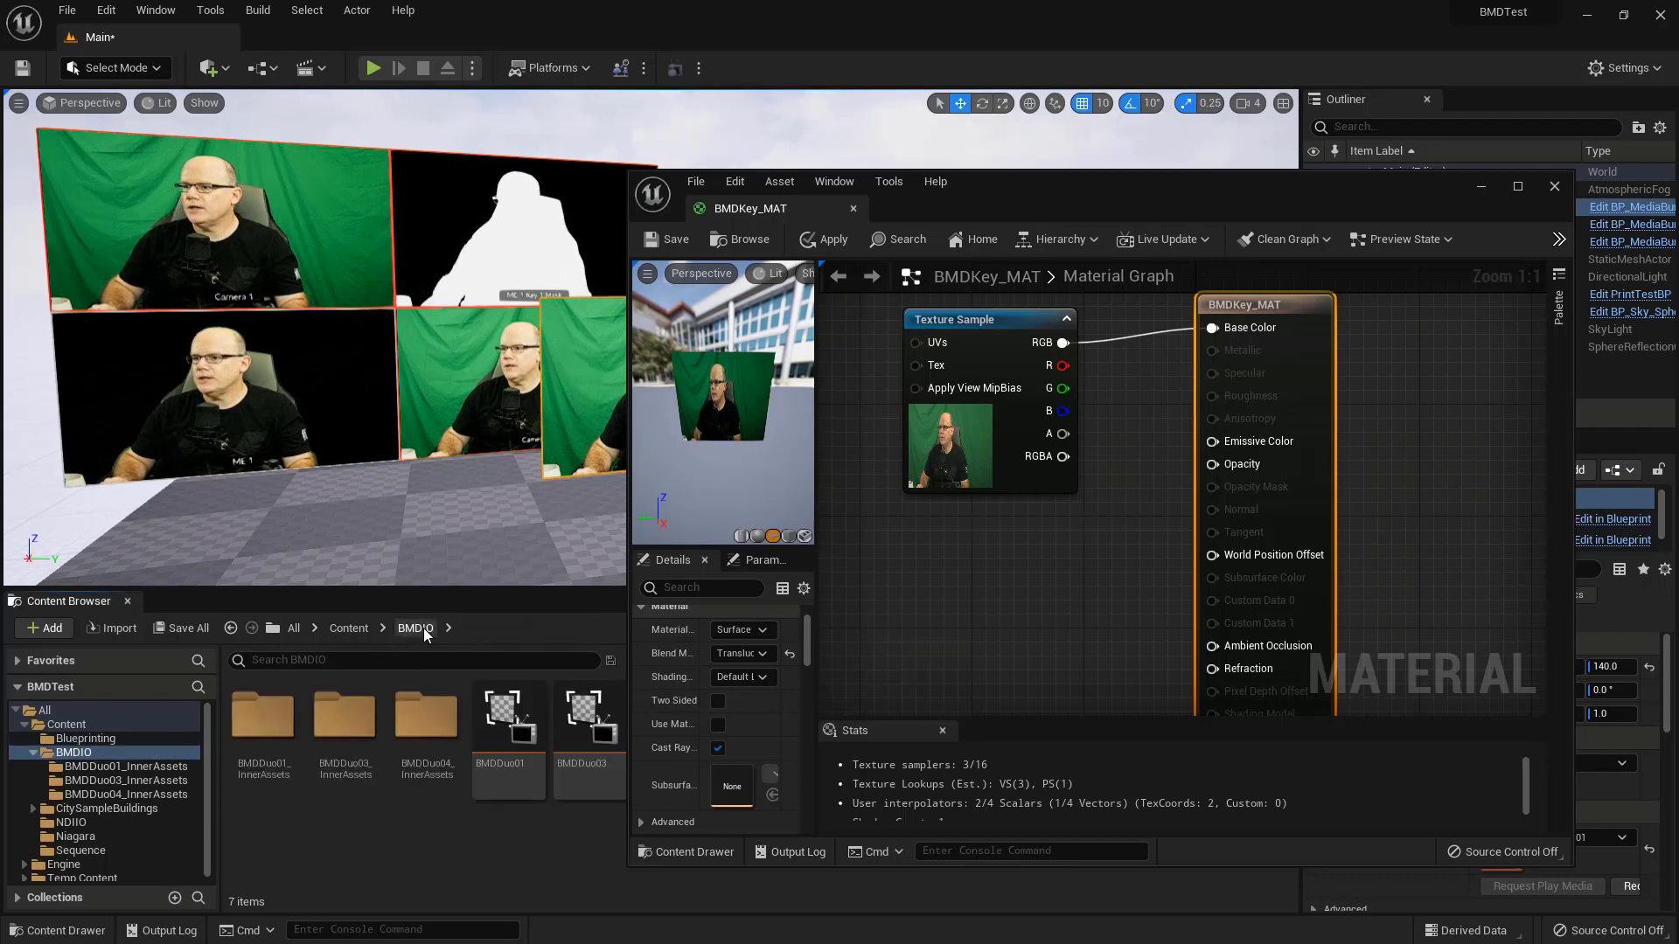
{"action": "double_click", "coordinate": [343, 719]}
{"action": "left_click", "coordinate": [519, 720]}
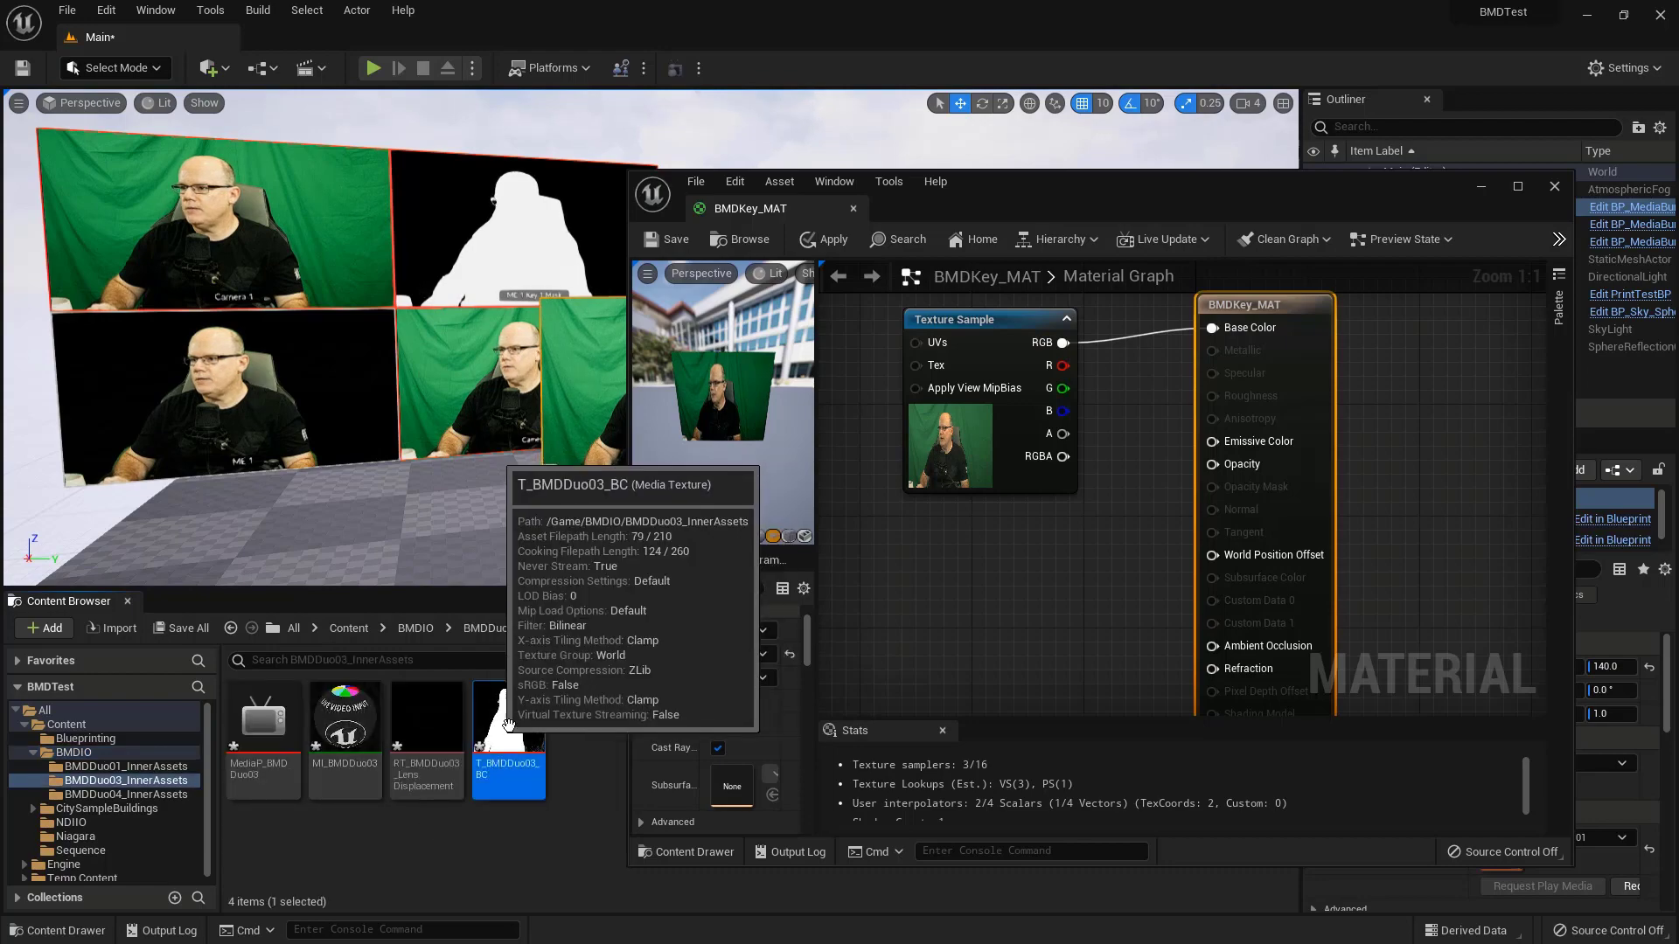
{"action": "left_click_drag", "start_coordinate": [520, 720], "coordinate": [888, 569]}
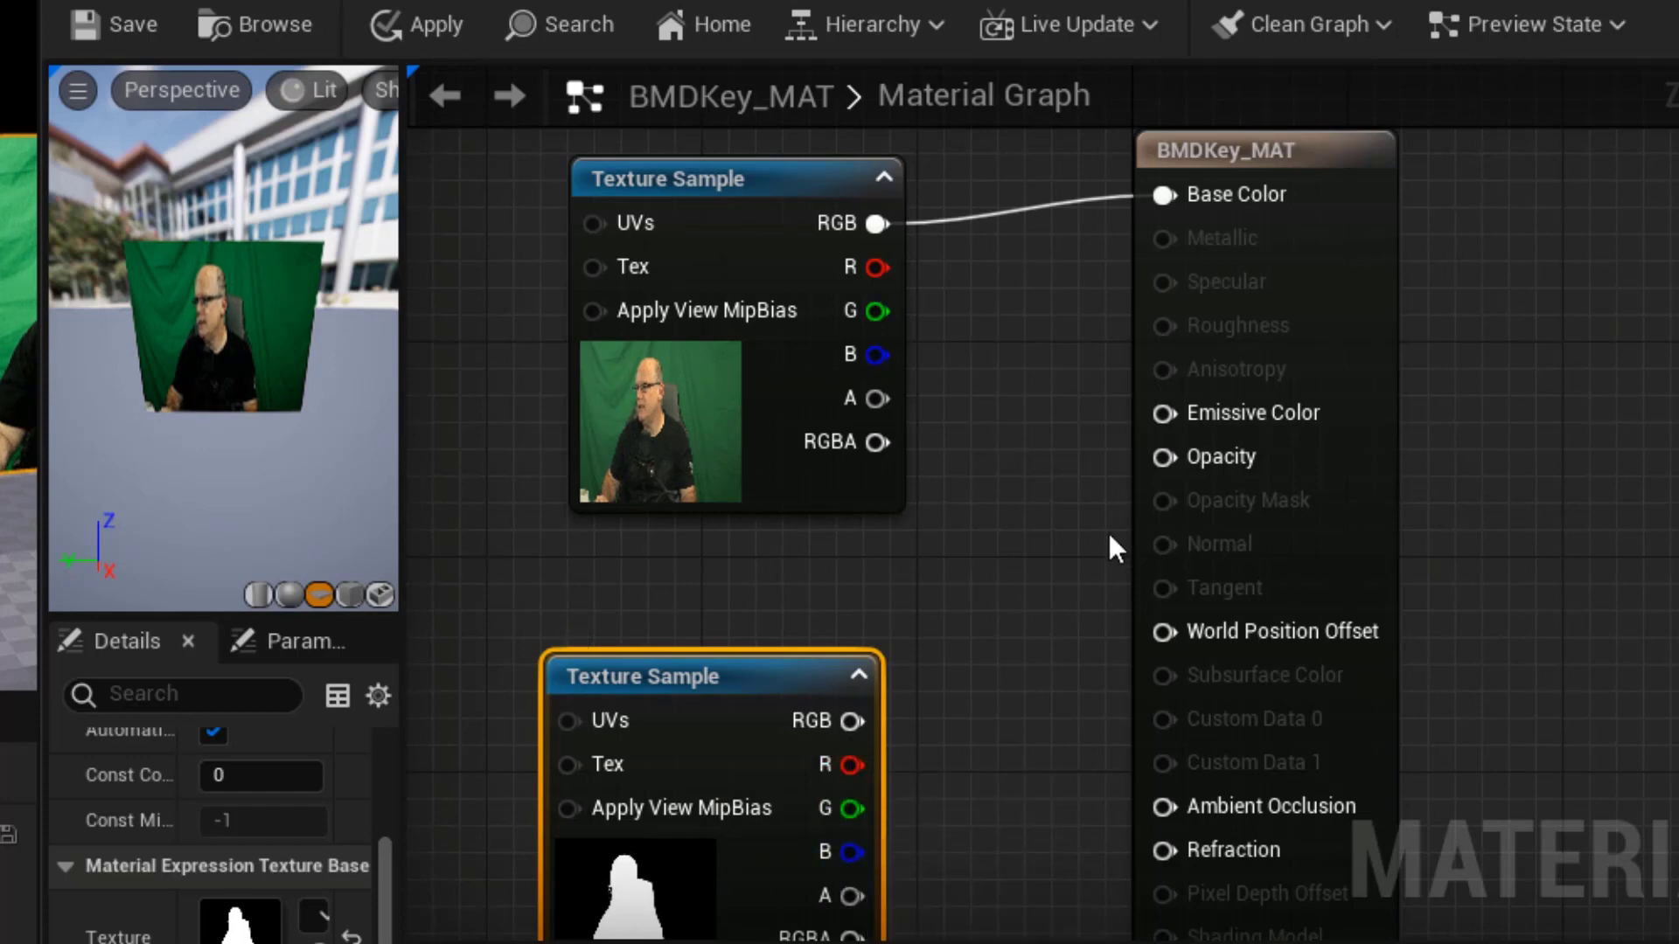
{"action": "left_click_drag", "start_coordinate": [853, 808], "coordinate": [1169, 459]}
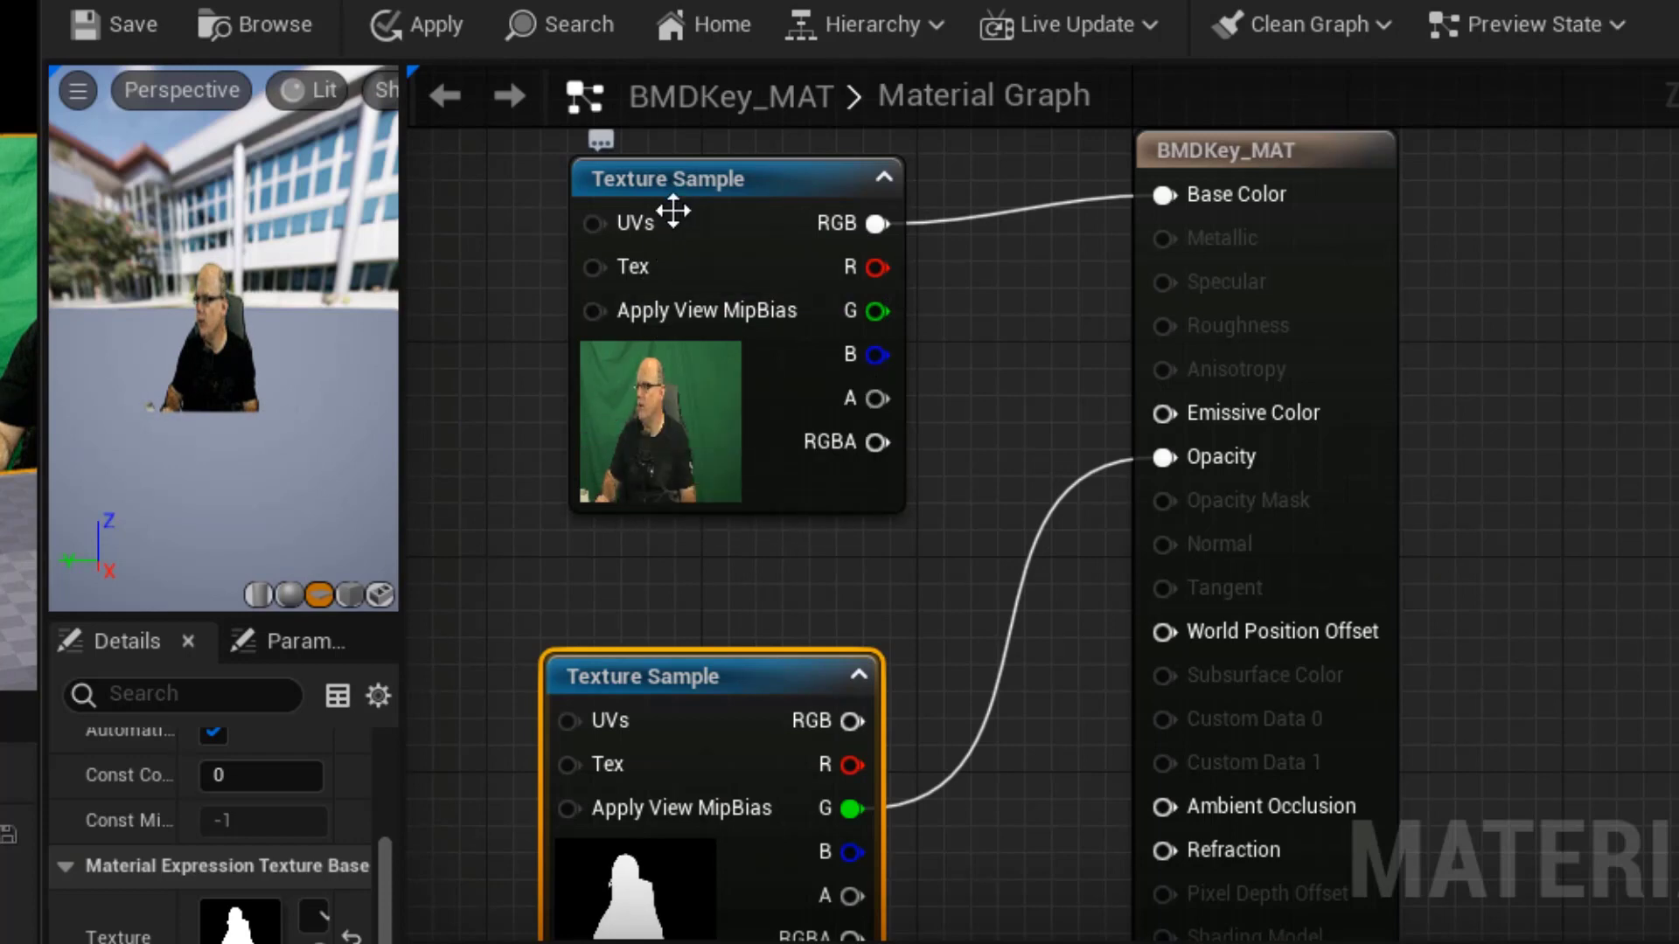
- Convert the camera fill texture sample to a parameter named ColorFill
{"action": "right_click", "coordinate": [690, 180]}
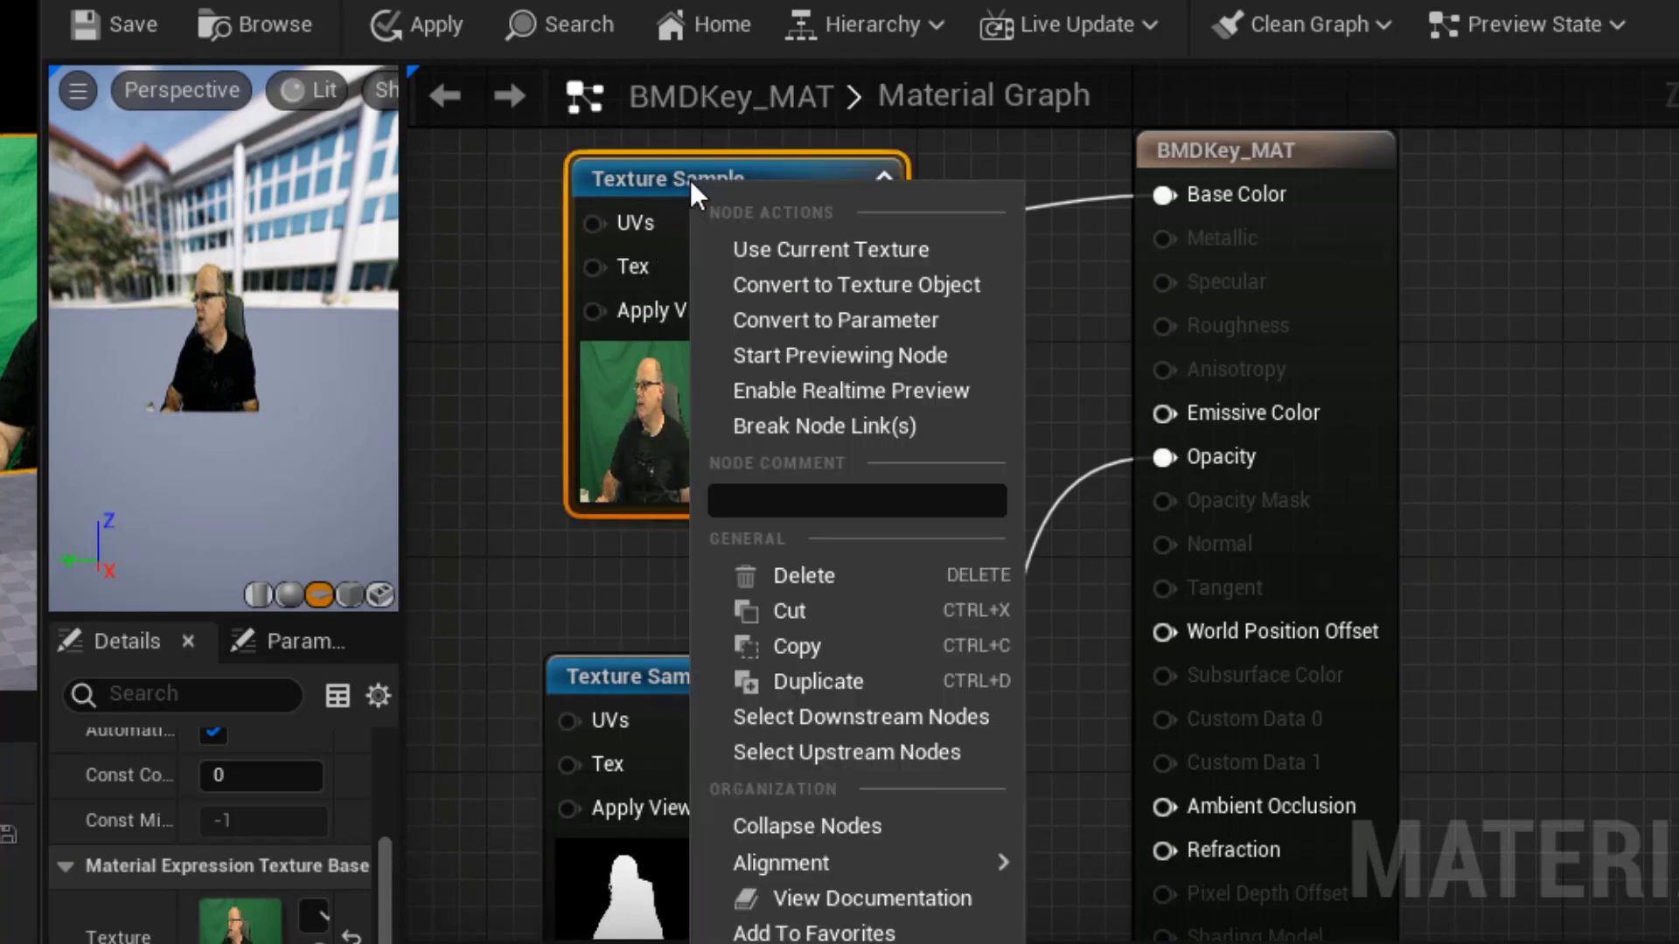
{"action": "left_click", "coordinate": [816, 328]}
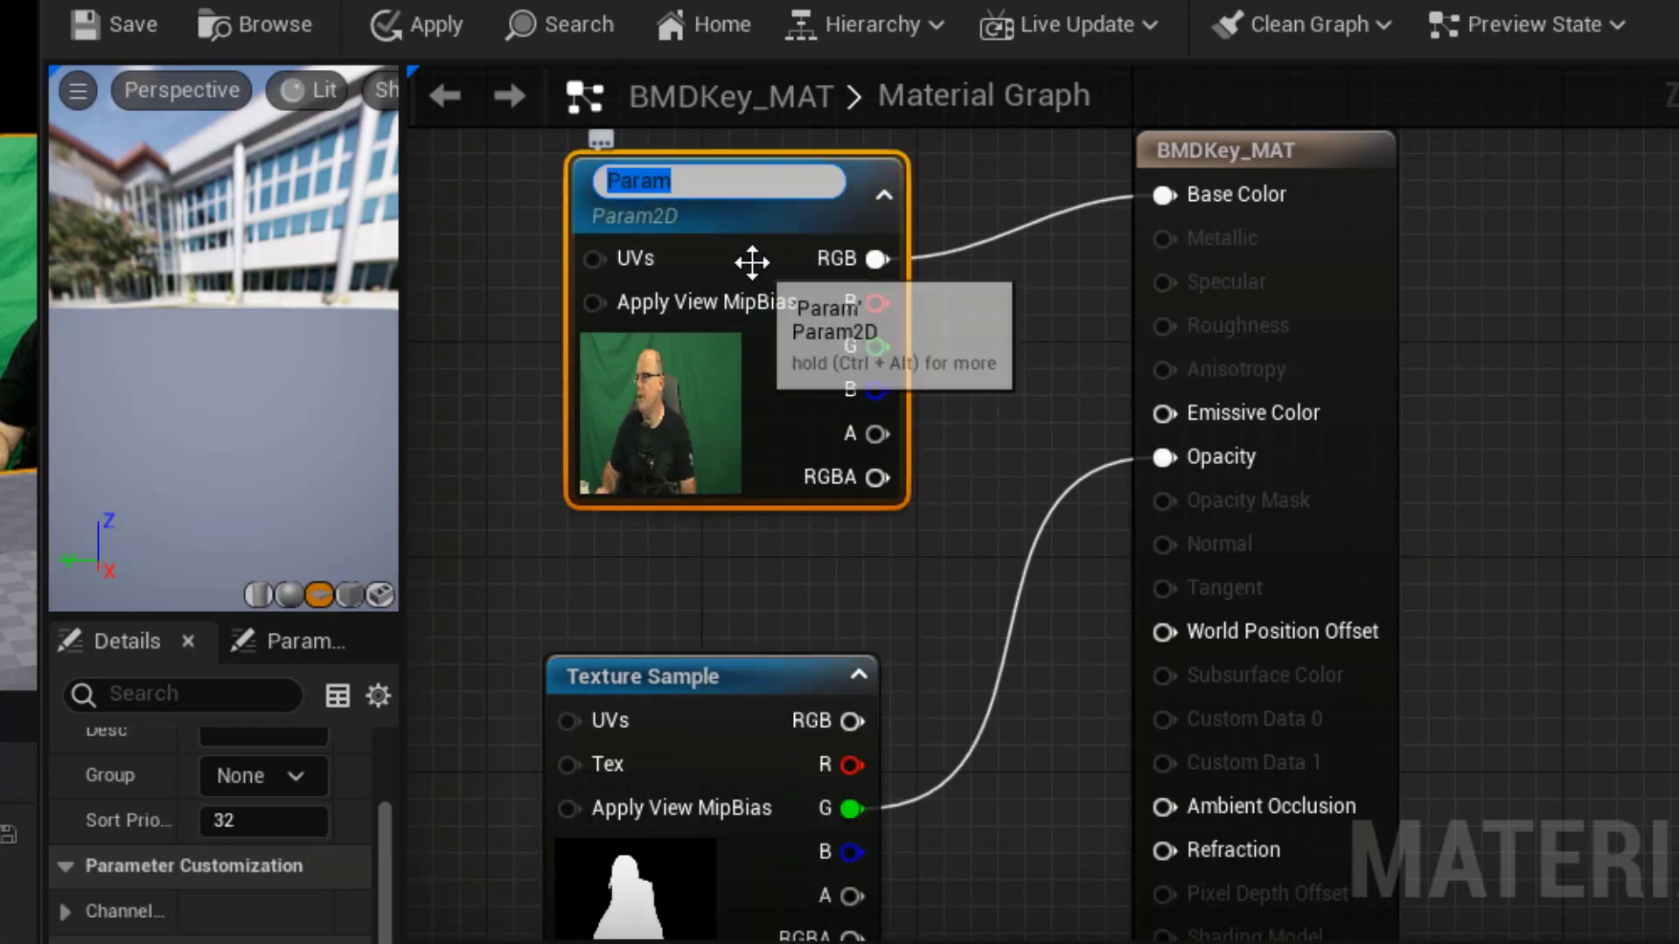
{"action": "type", "text": "ColorFill"}
{"action": "key", "text": "Return"}
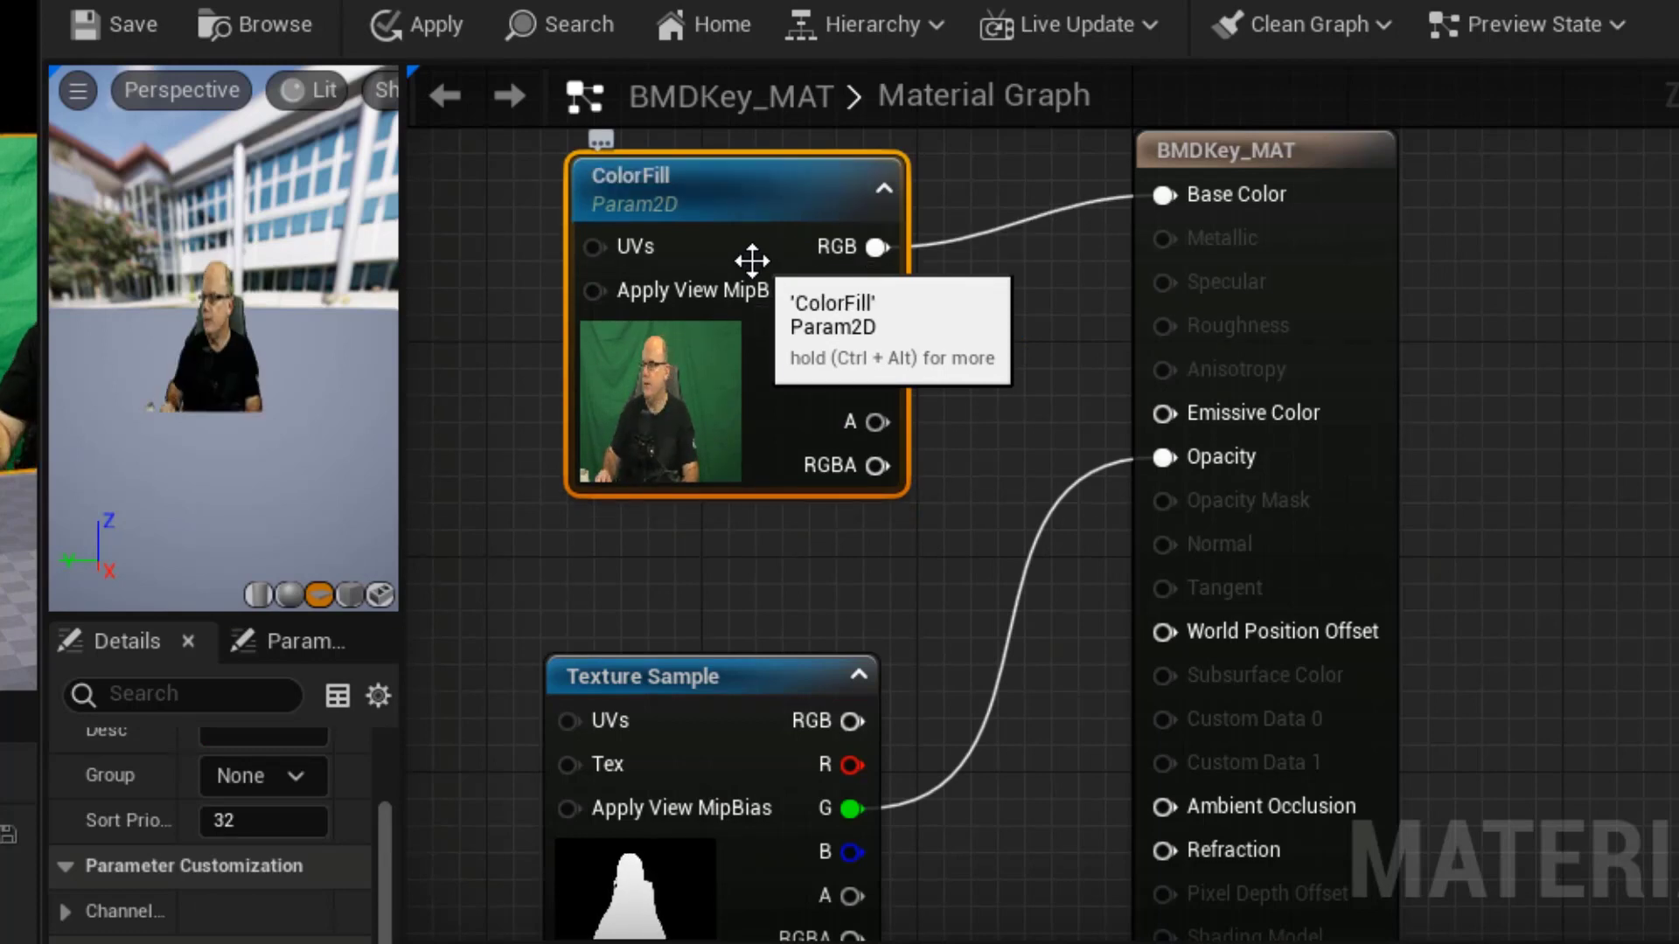
- Convert the mask texture sample to a parameter named Mask, and save and close BMDKey_MAT
{"action": "right_click", "coordinate": [717, 679]}
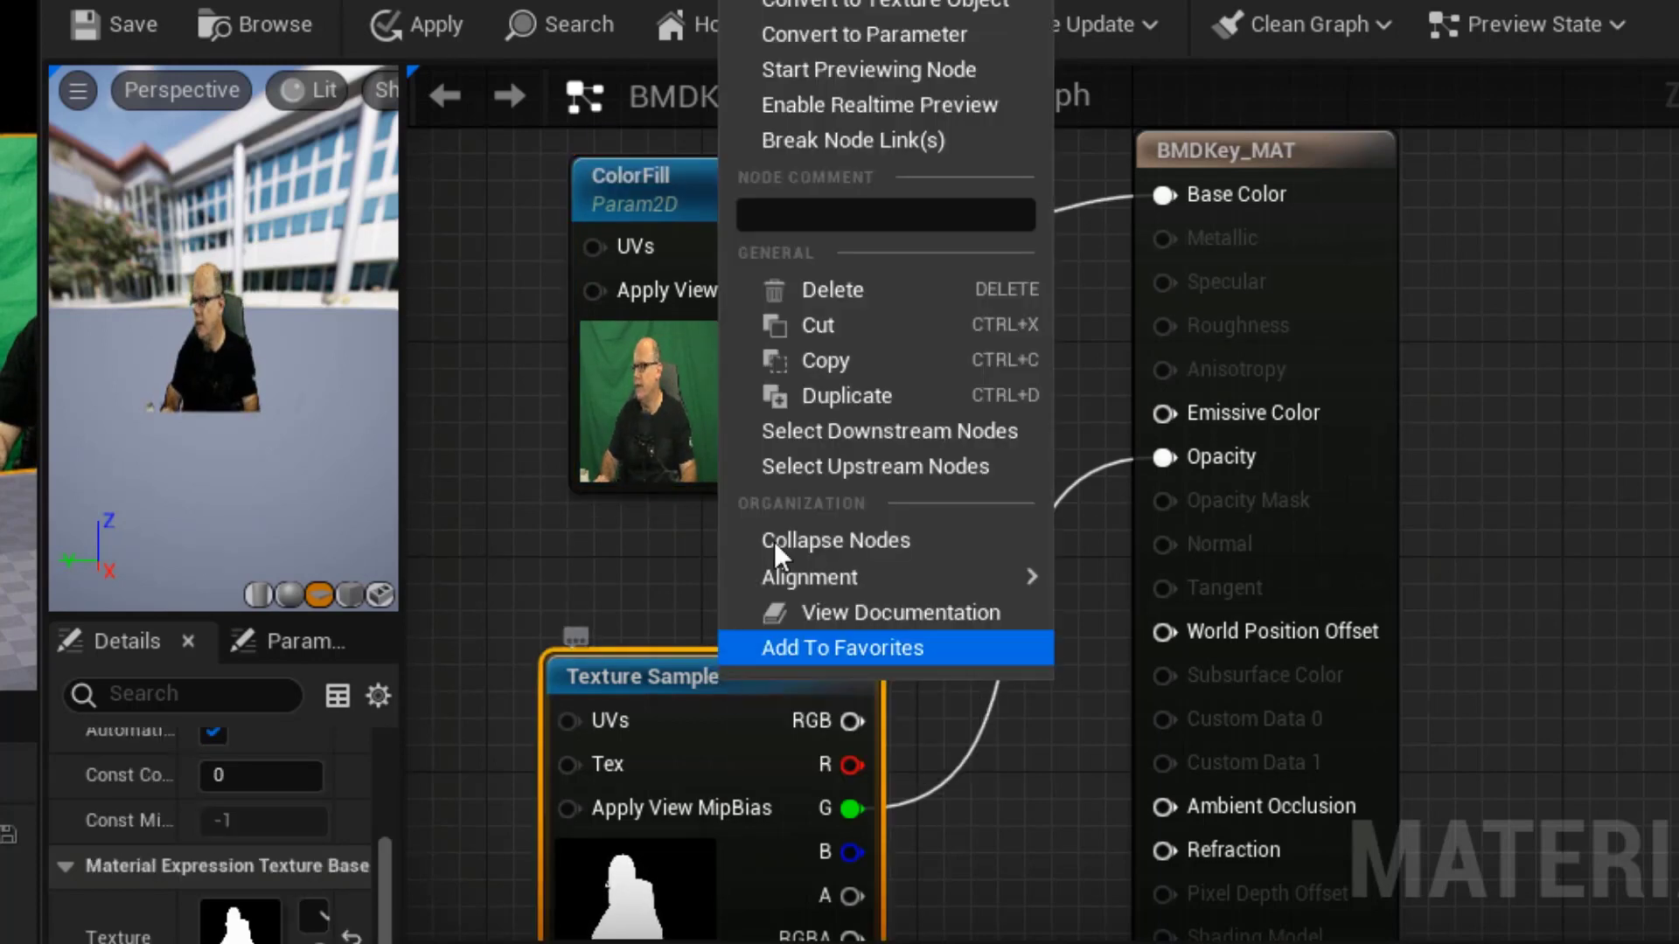
{"action": "left_click", "coordinate": [832, 36]}
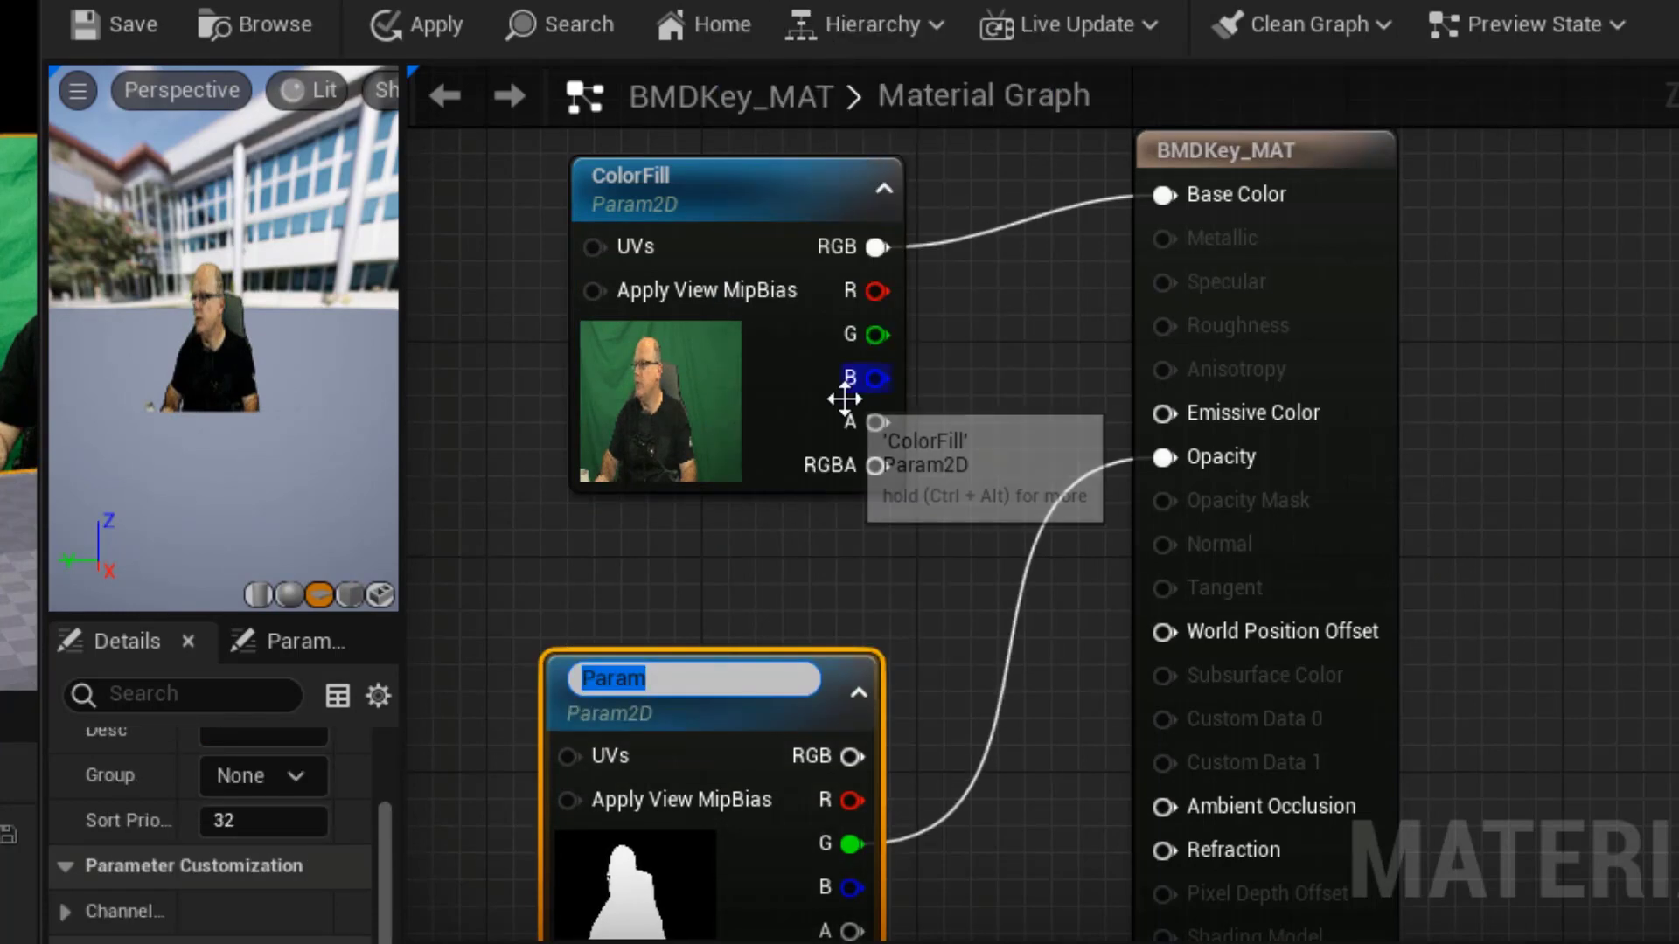
{"action": "type", "text": "M"}
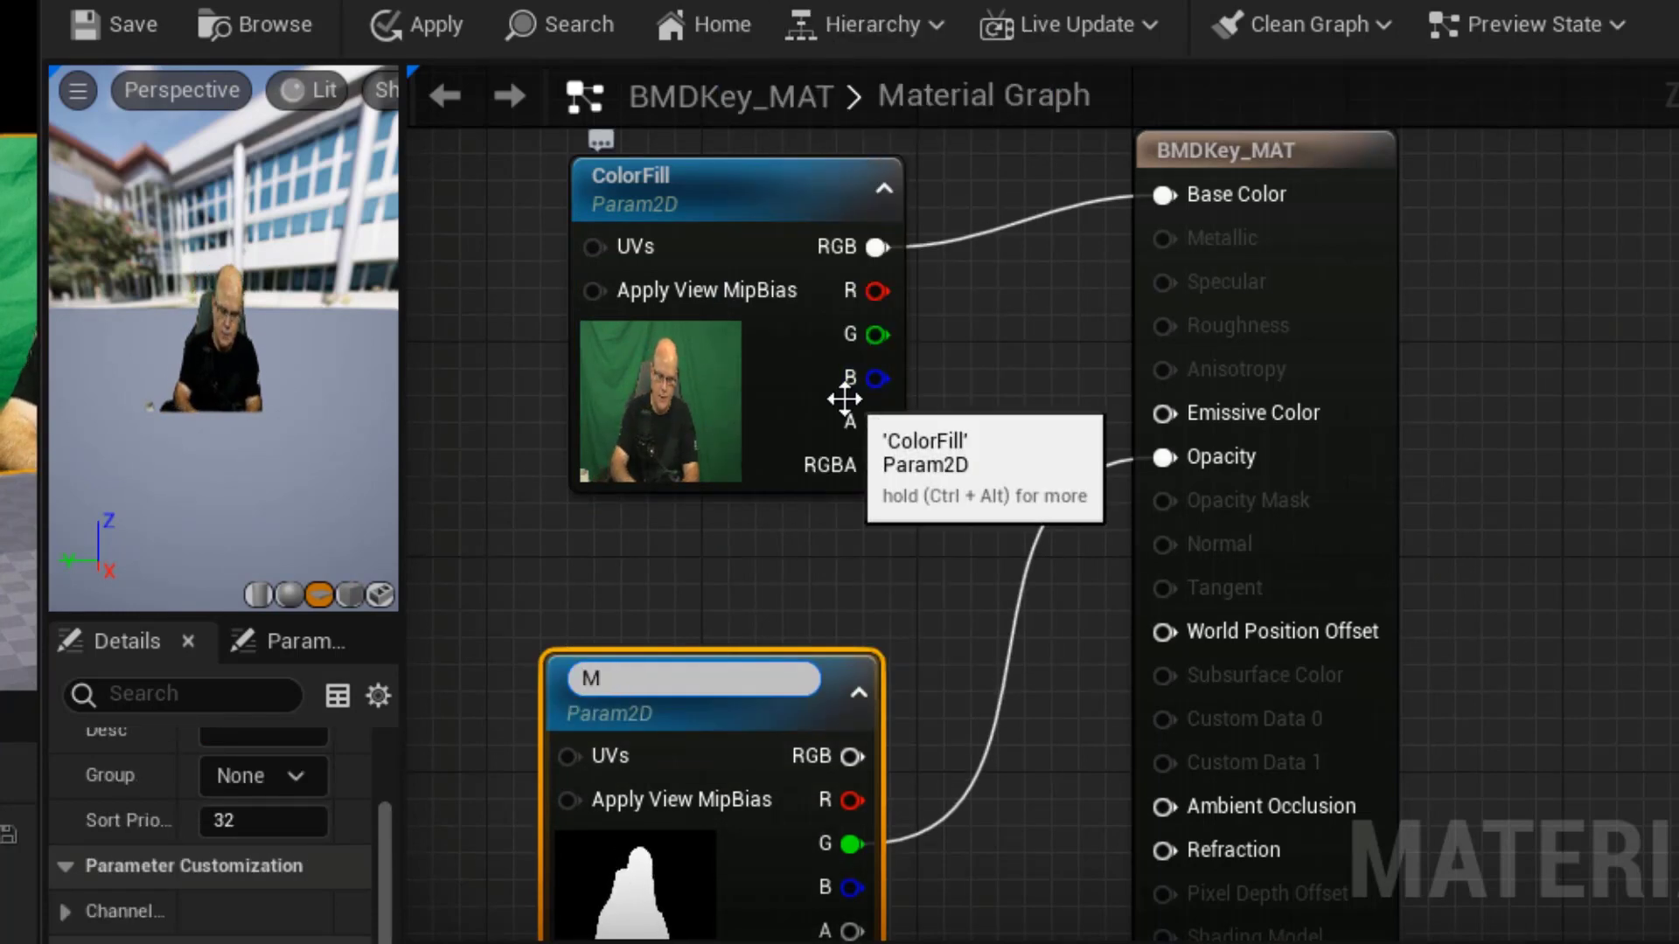
{"action": "type", "text": "ask"}
{"action": "key", "text": "Return"}
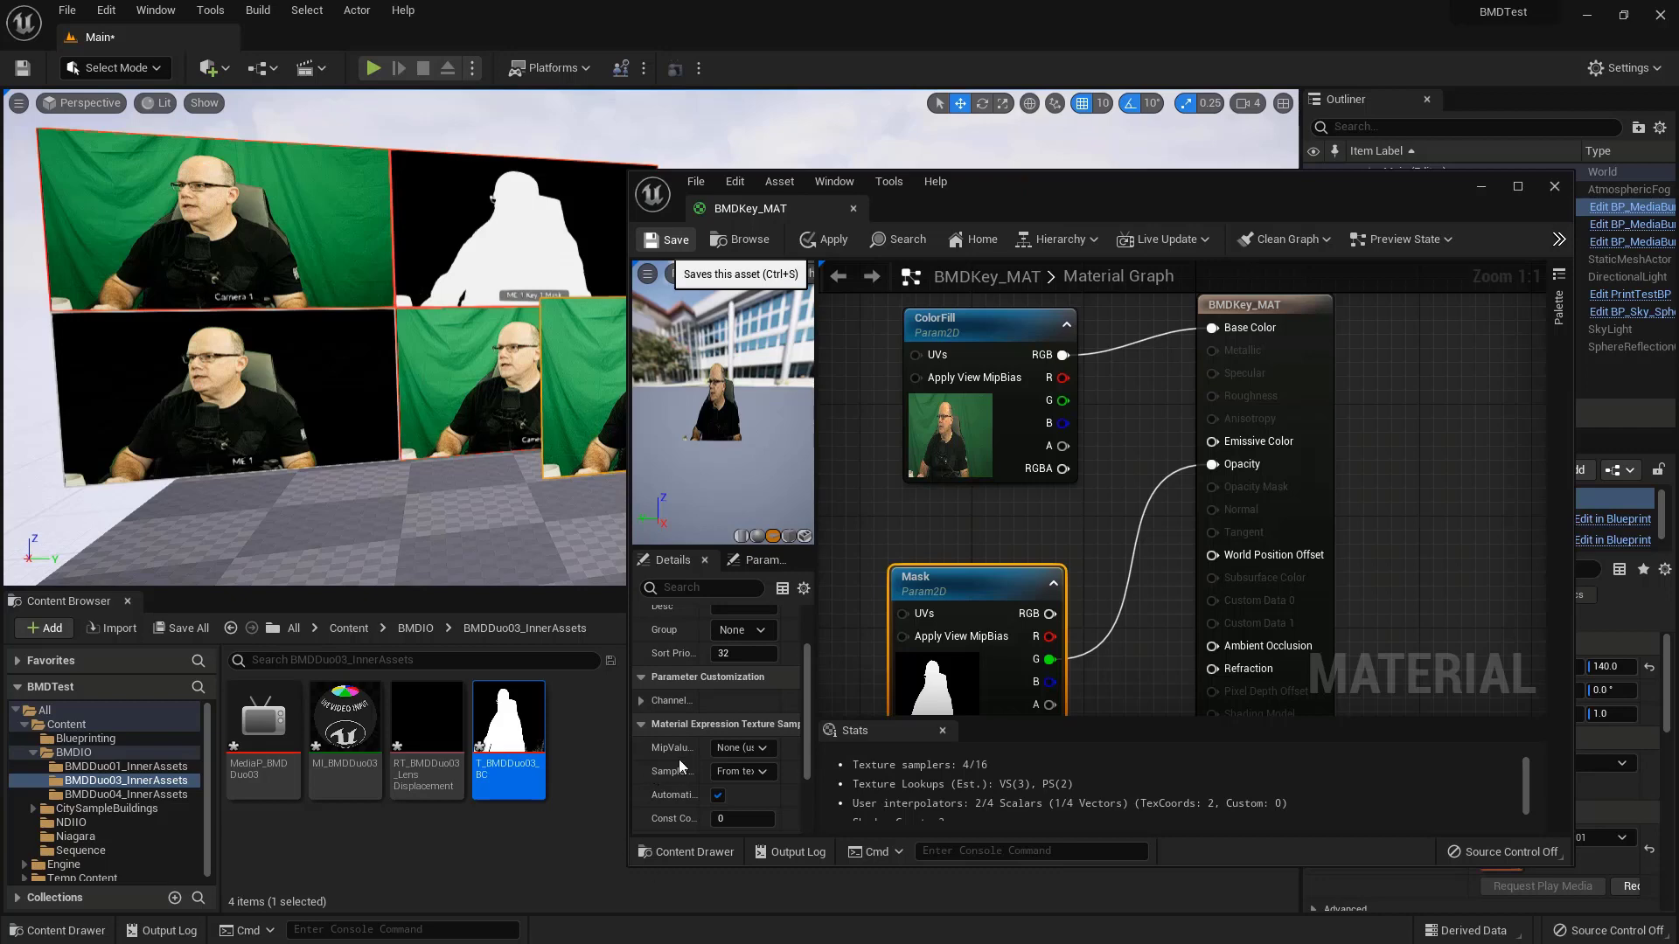
{"action": "key", "text": "ctrl+s"}
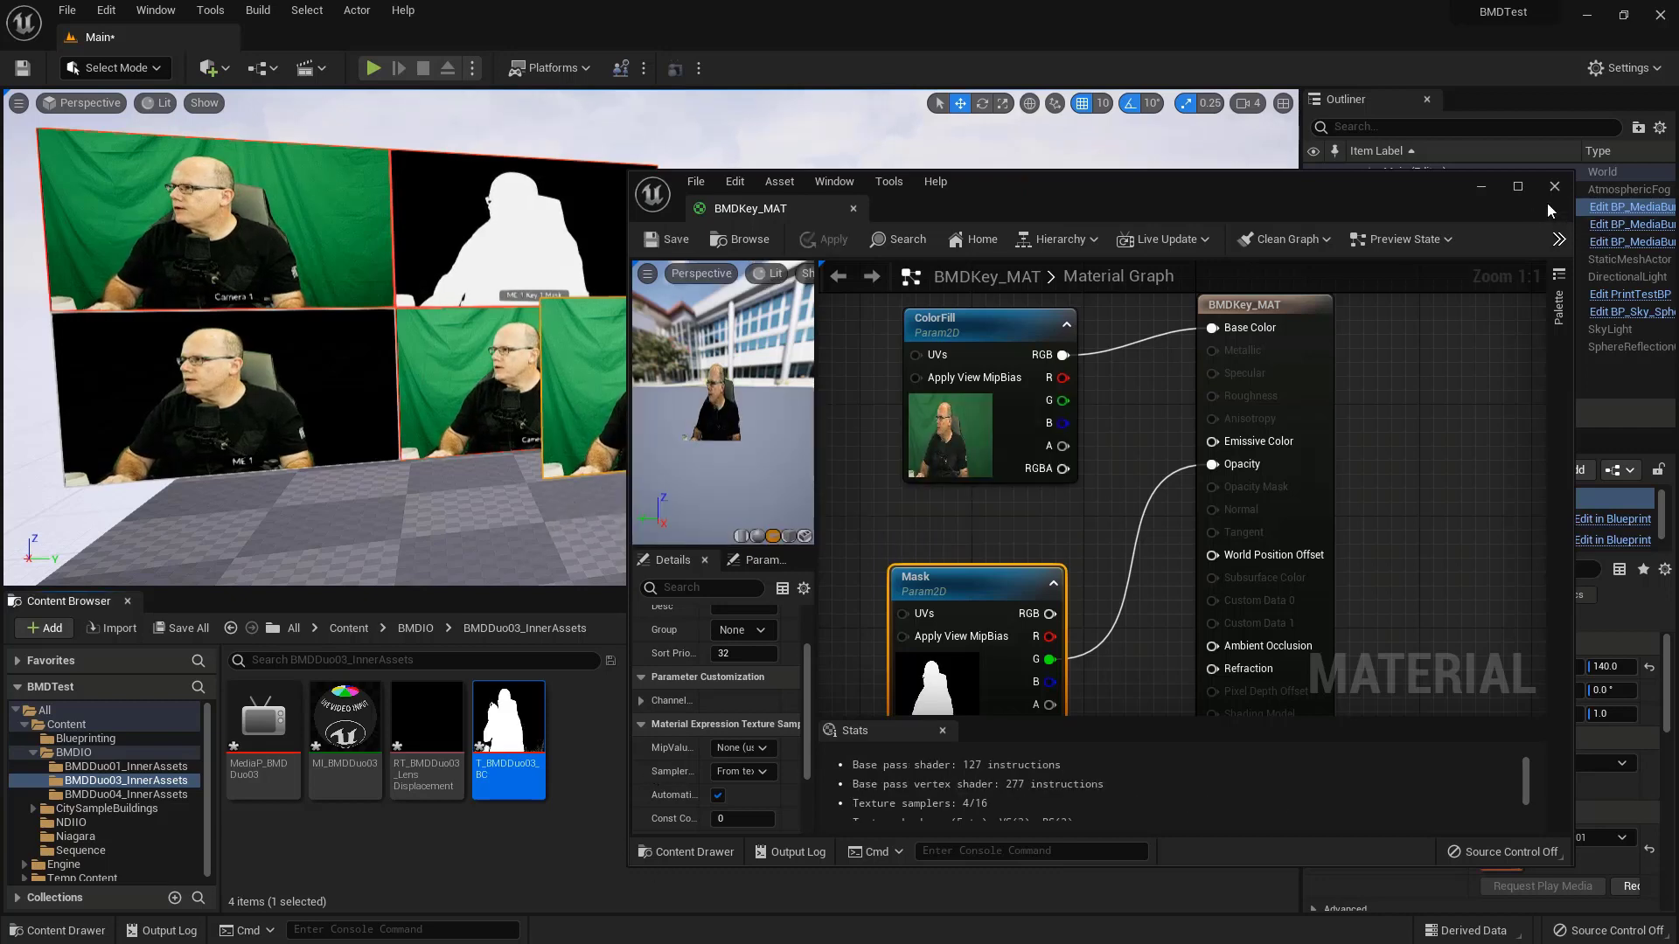
{"action": "left_click", "coordinate": [1555, 187]}
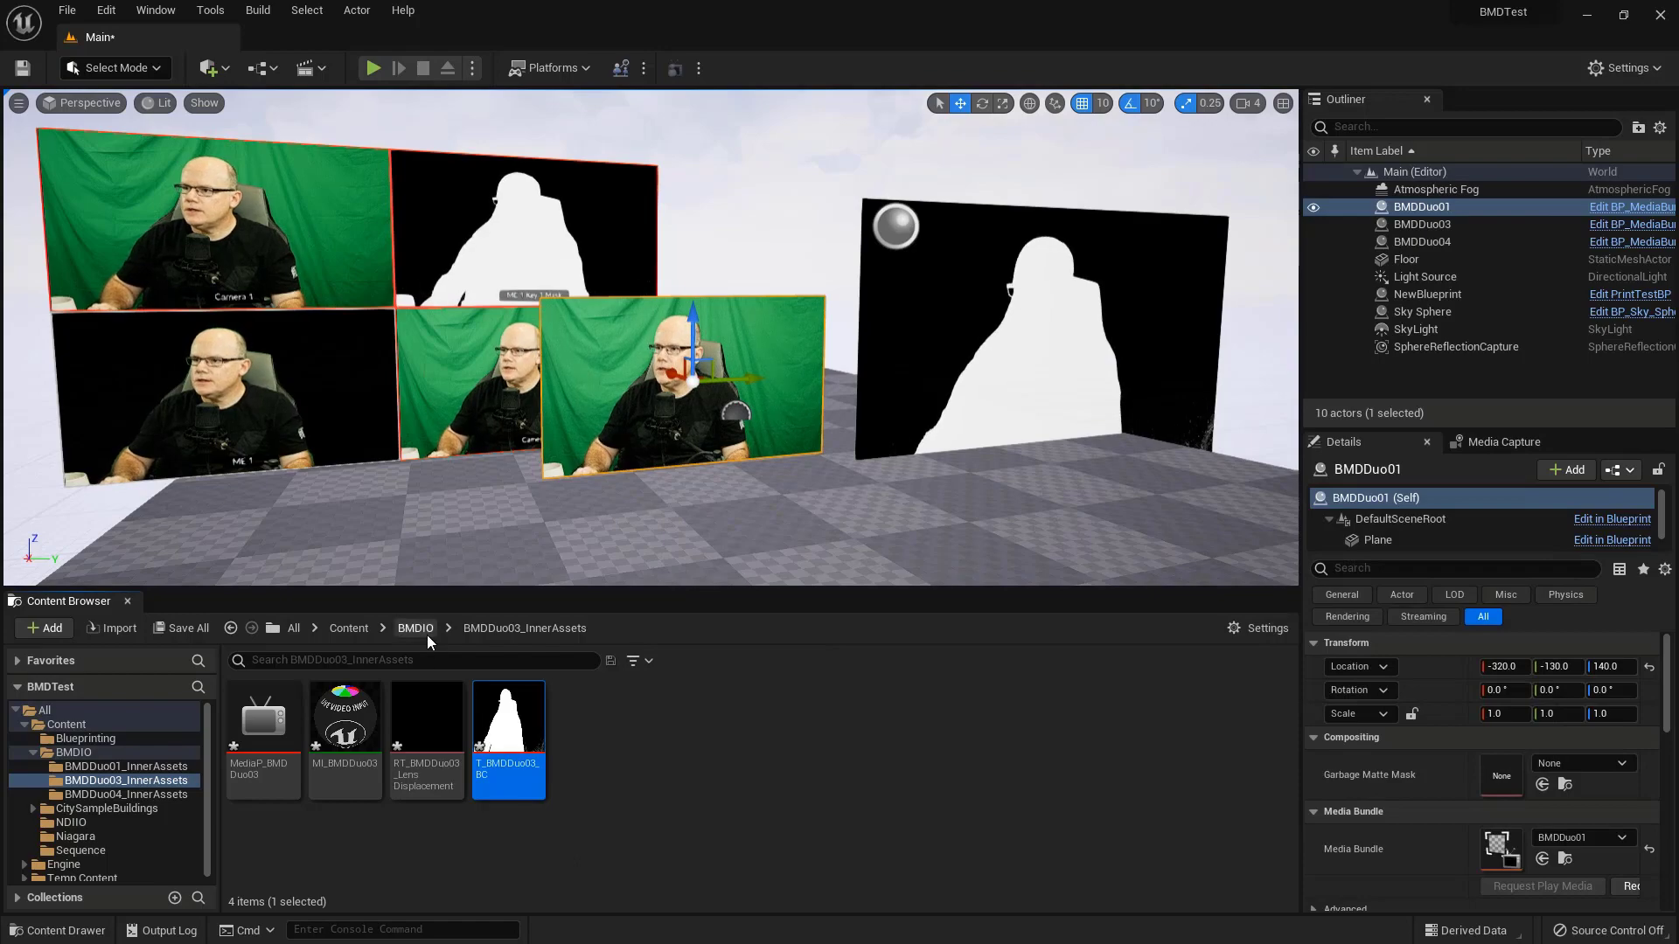
- Create a material instance of BMDKey_MAT in the BMDIO folder and name it BMDKey01_MI
{"action": "left_click", "coordinate": [426, 634]}
{"action": "mouse_move", "coordinate": [756, 715]}
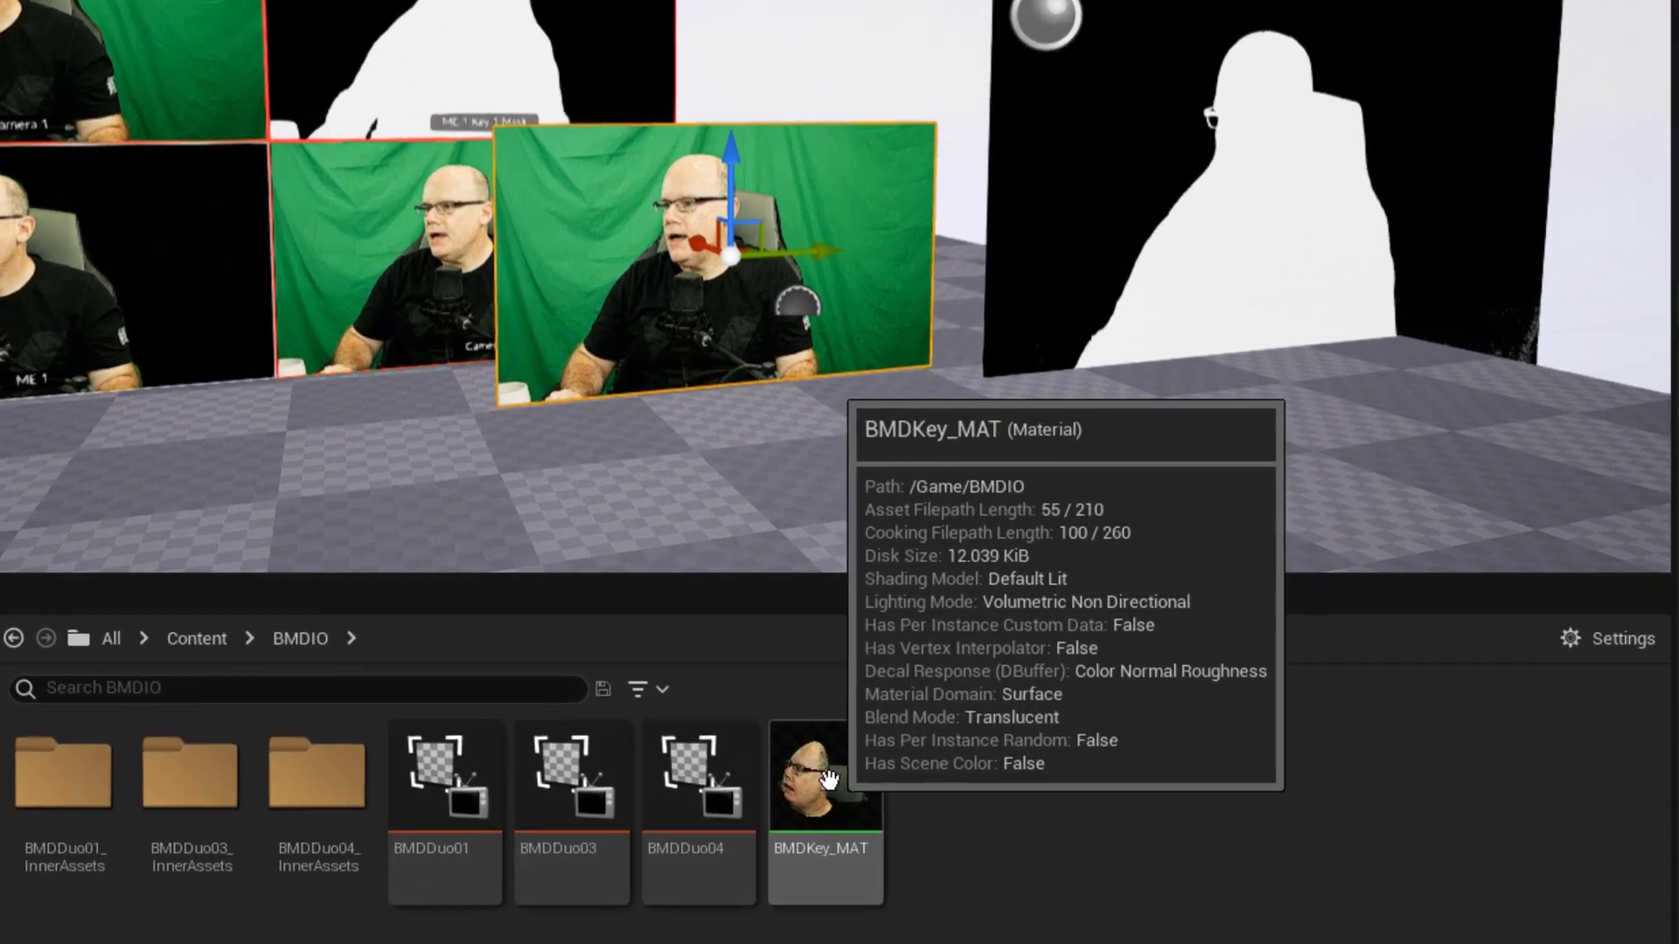
{"action": "right_click", "coordinate": [829, 778]}
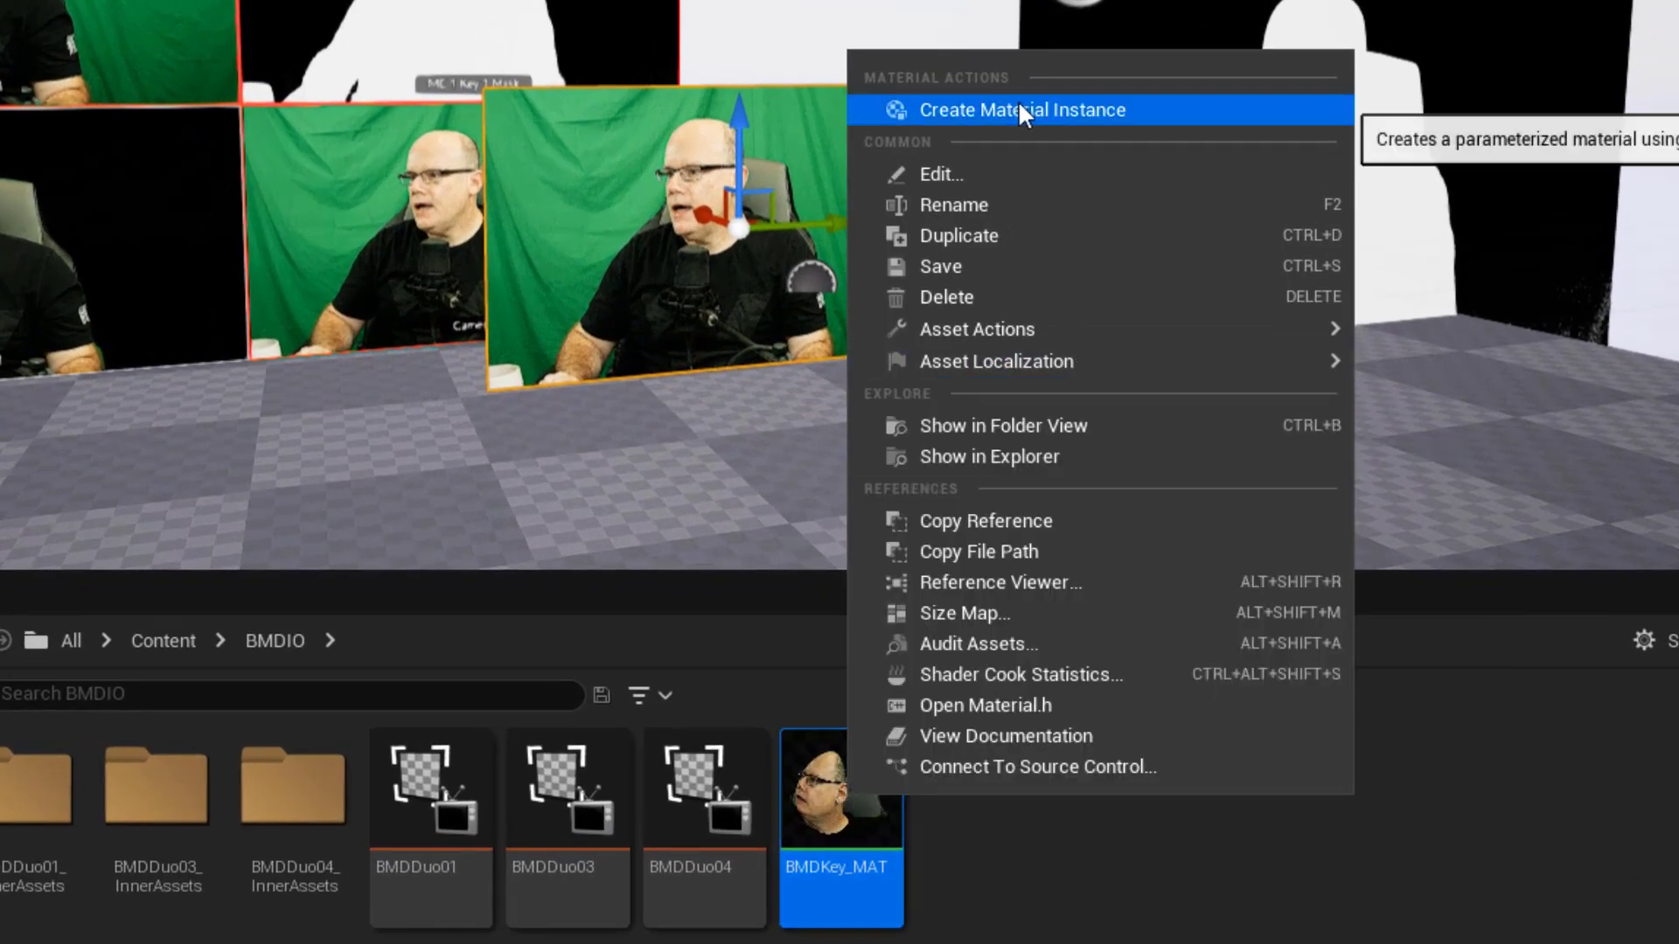
{"action": "left_click", "coordinate": [1020, 105]}
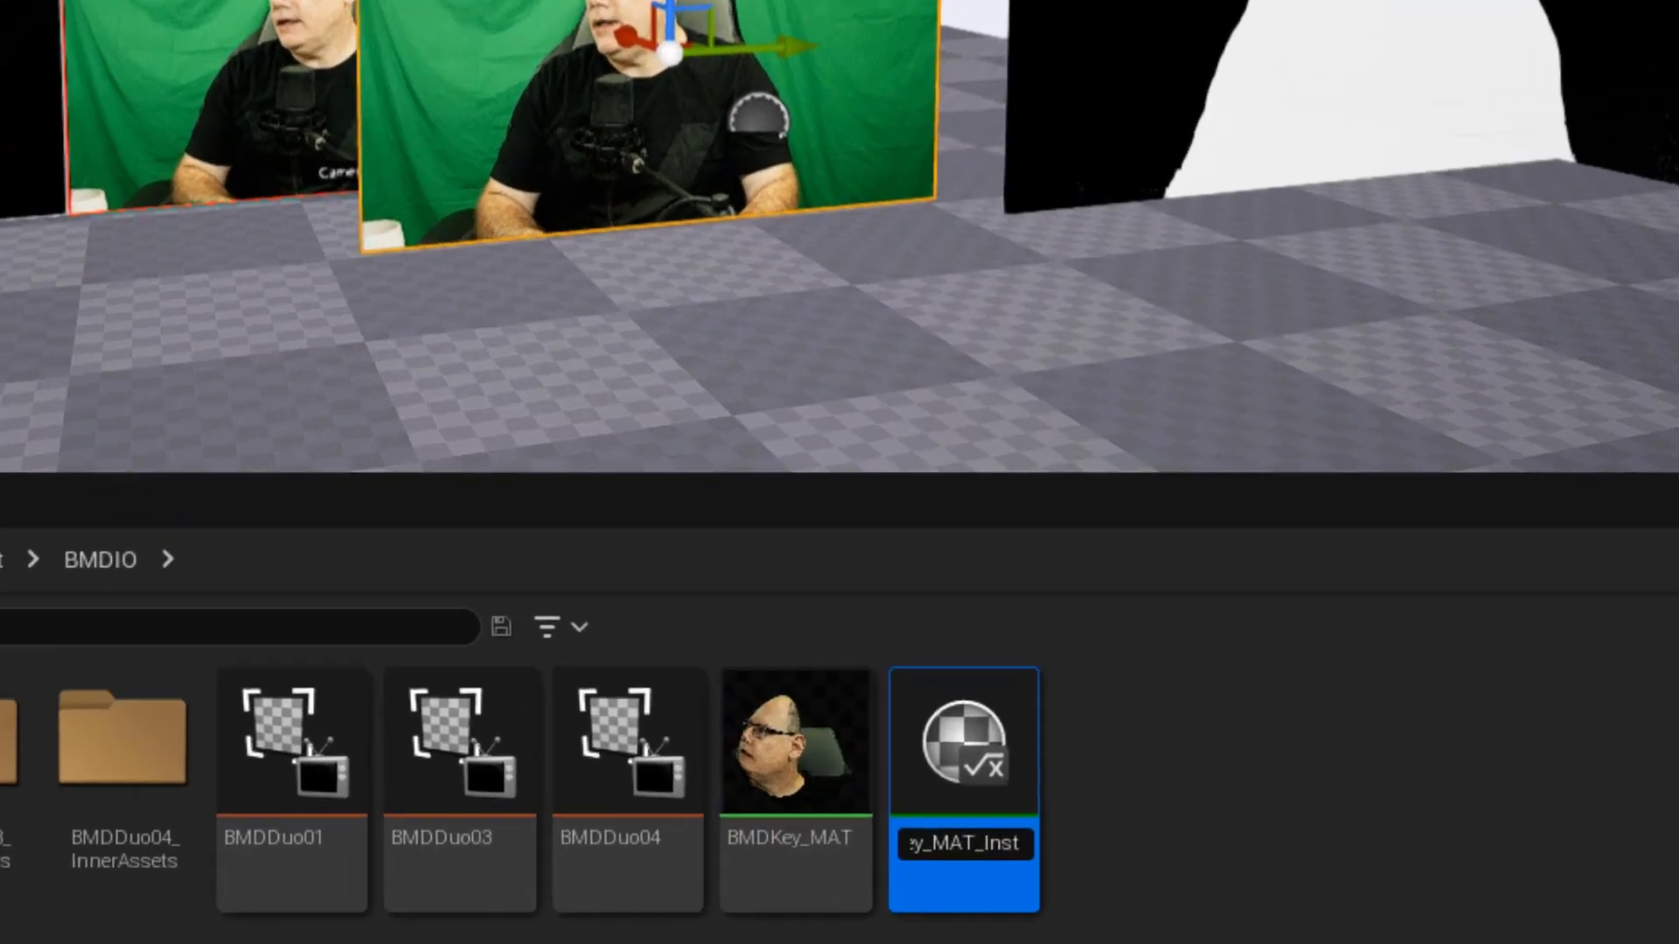
{"action": "key", "text": "End"}
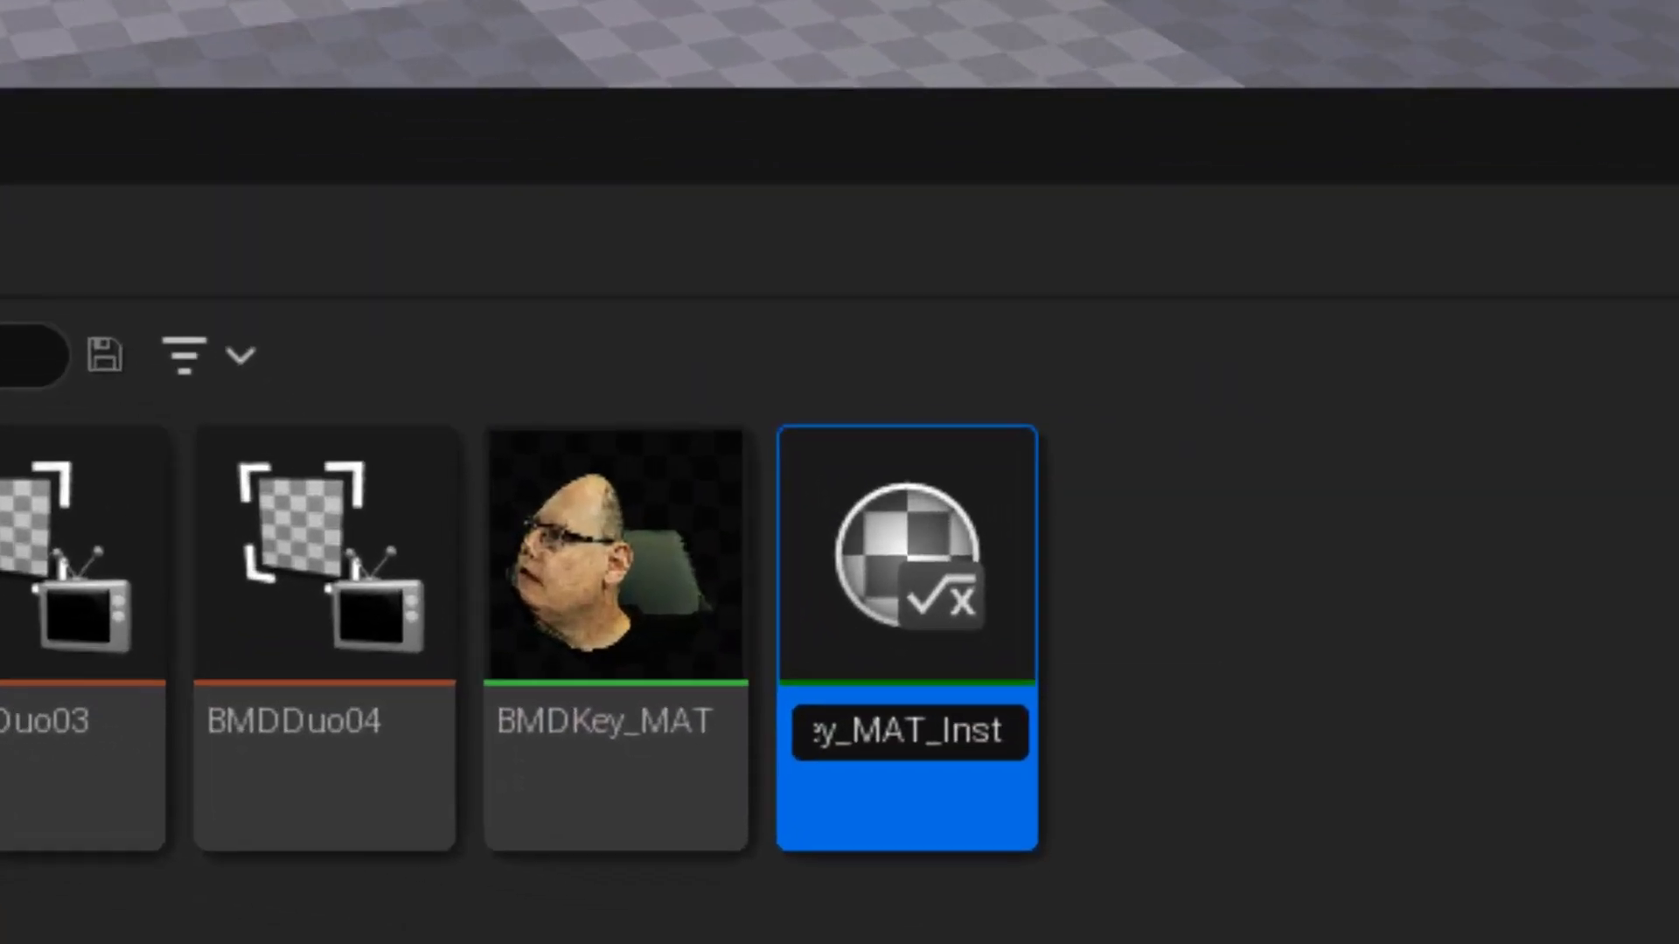
{"action": "key", "text": "BackSpace"}
{"action": "key", "text": "BackSpace"}
{"action": "key", "text": "BackSpace"}
{"action": "key", "text": "BackSpace"}
{"action": "key", "text": "BackSpace"}
{"action": "key", "text": "BackSpace"}
{"action": "key", "text": "BackSpace"}
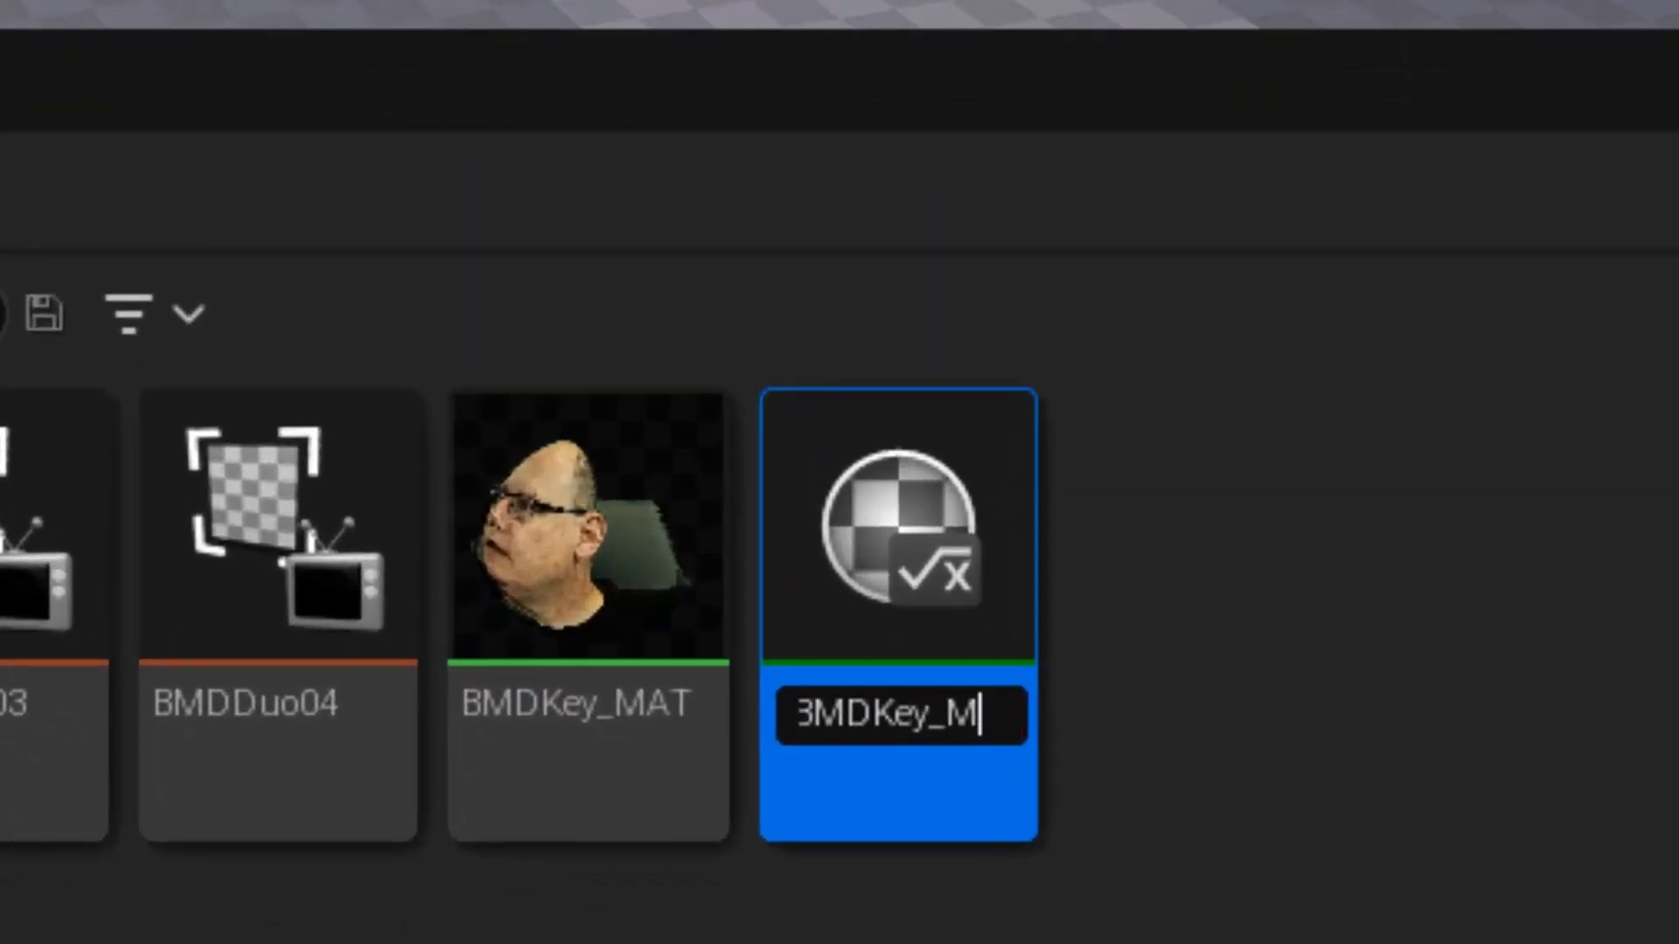
{"action": "type", "text": "I"}
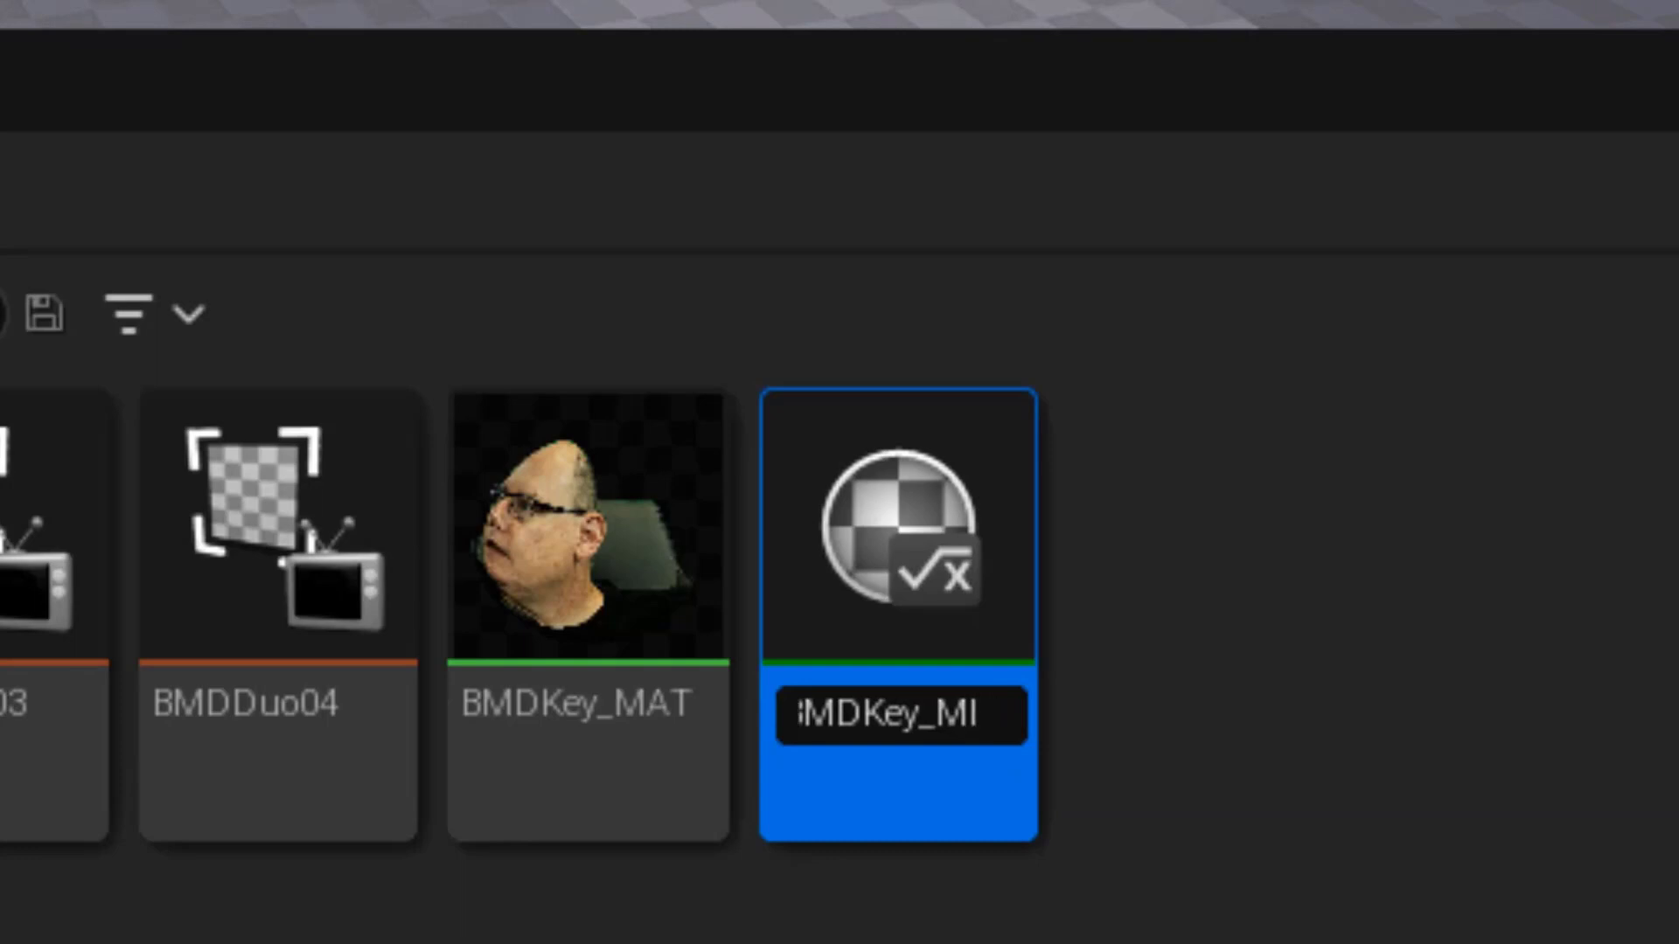
{"action": "key", "text": "BackSpace"}
{"action": "key", "text": "BackSpace"}
{"action": "type", "text": "01_"}
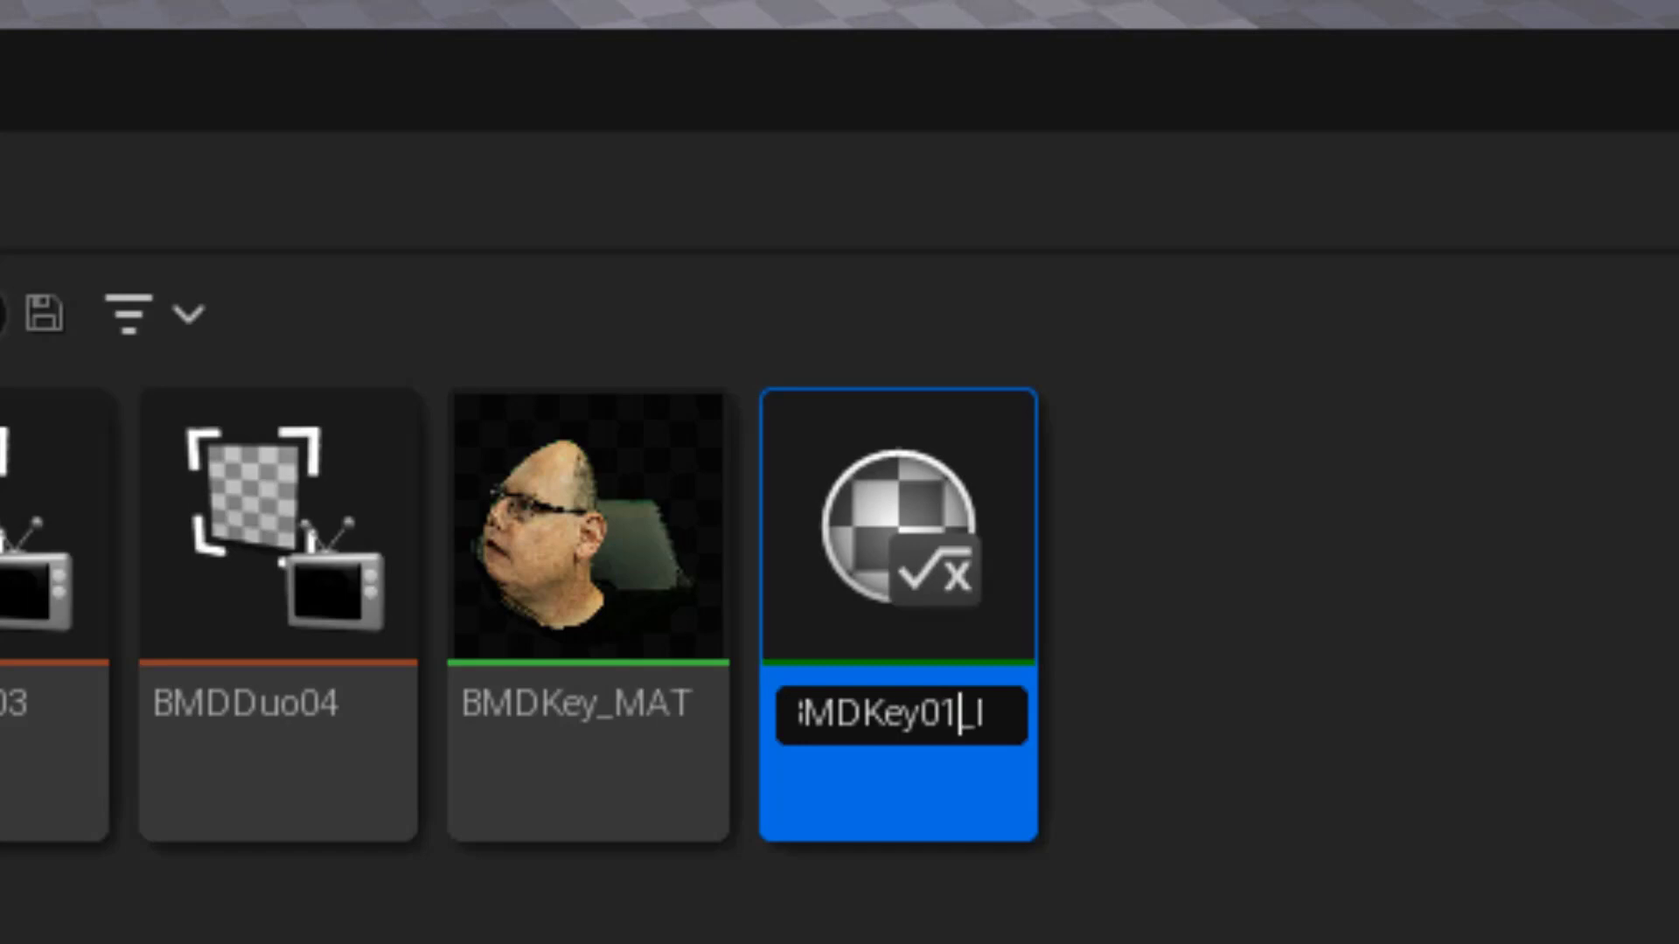
{"action": "type", "text": "M"}
{"action": "key", "text": "Return"}
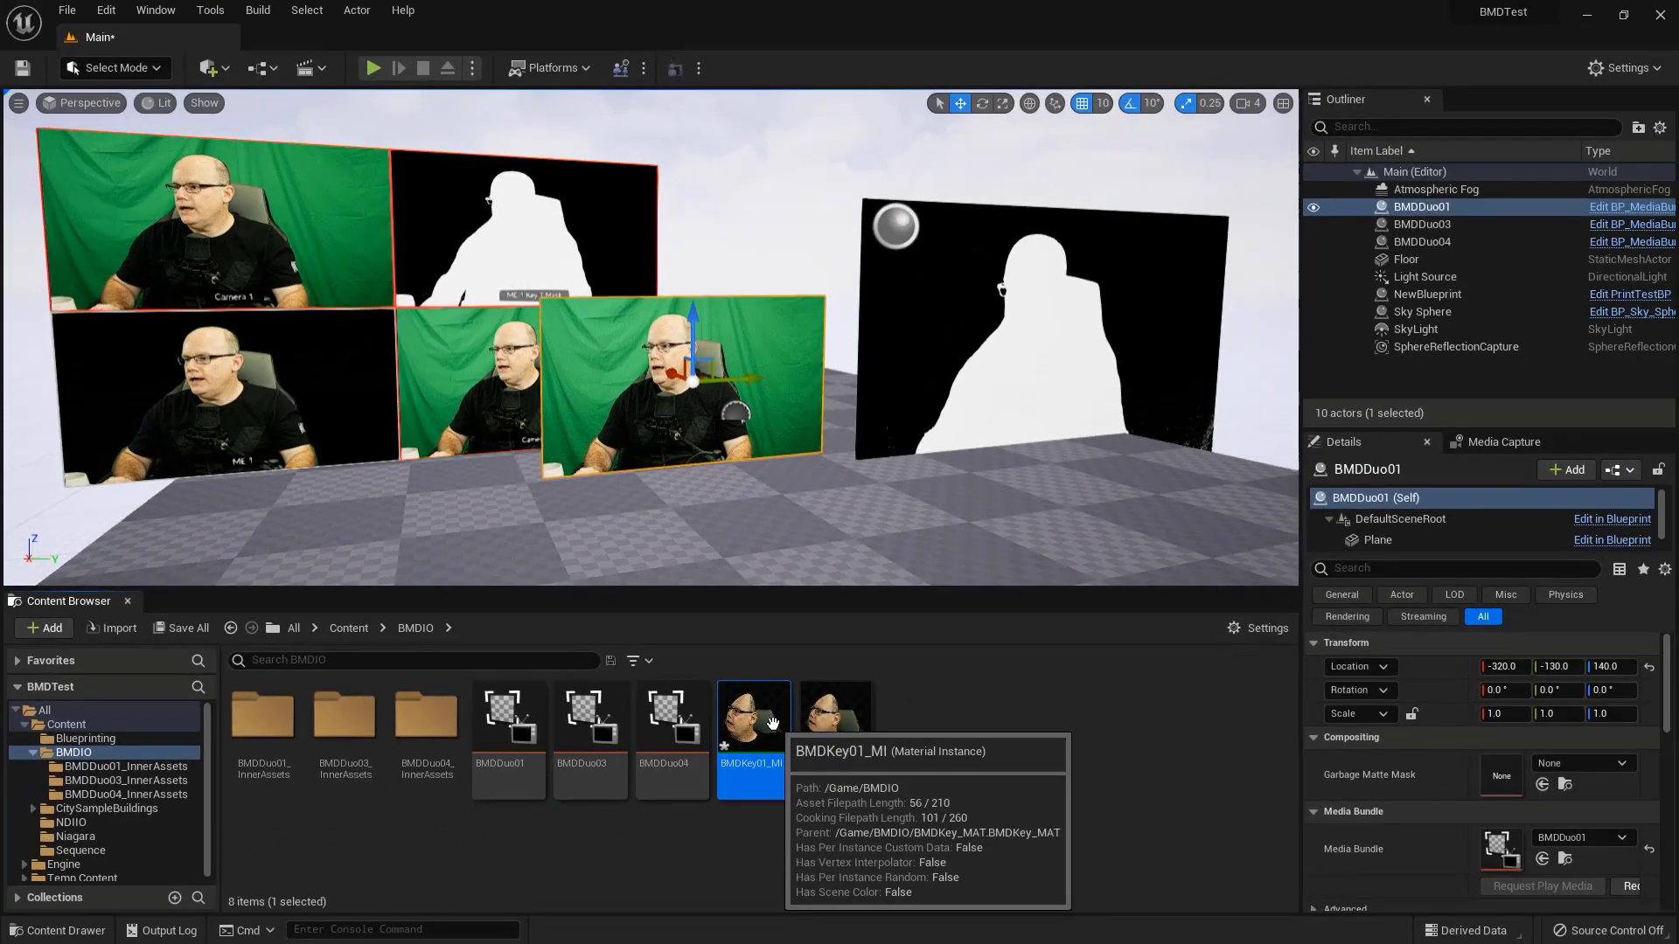
- Open BMDKey01_MI and enable its ColorFill and Mask texture parameter overrides
{"action": "double_click", "coordinate": [772, 723]}
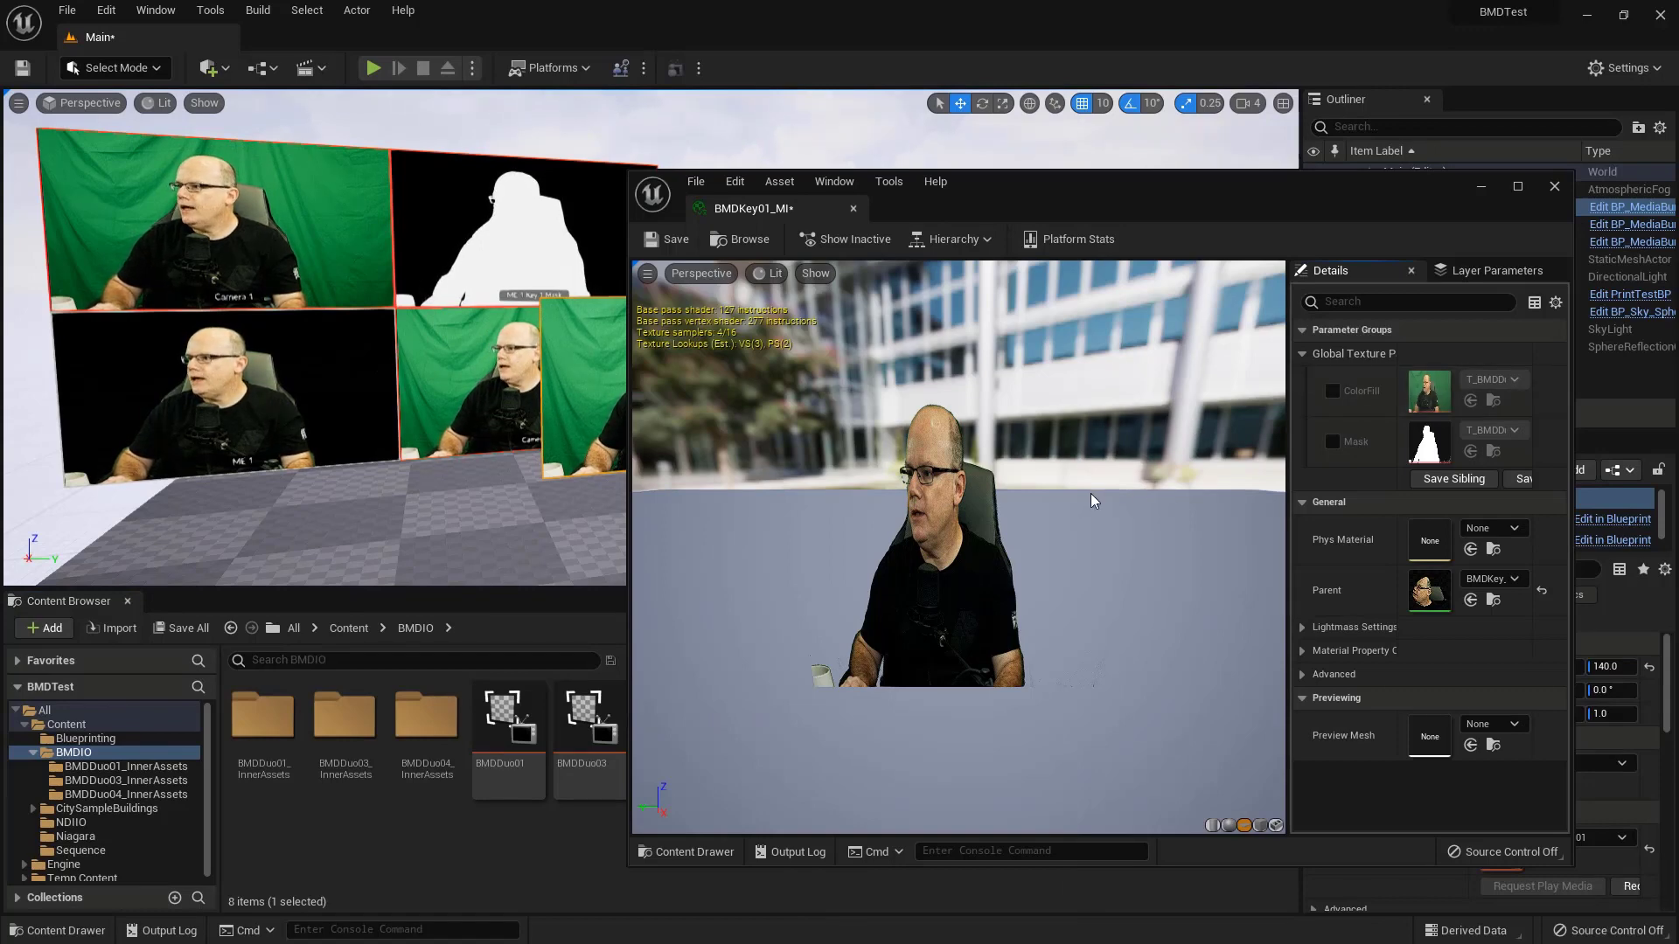
{"action": "left_click", "coordinate": [1334, 391]}
{"action": "left_click", "coordinate": [1332, 441]}
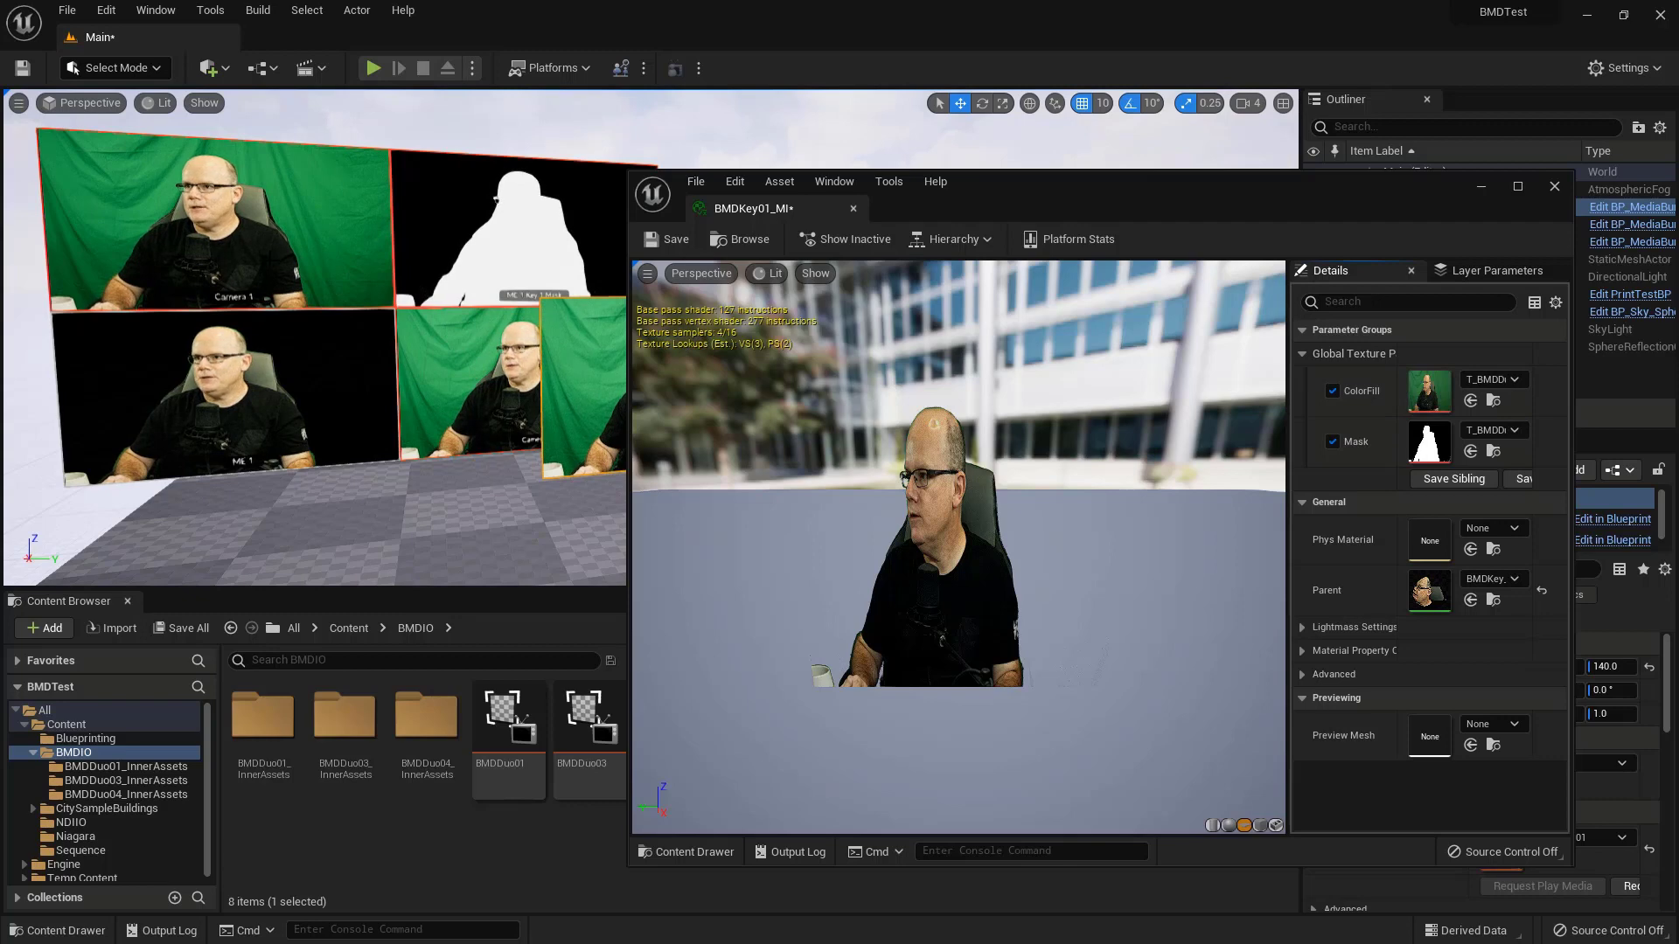
- Try the T_BMDDuo04_BC texture as BMDKey01_MI's ColorFill, and put T_BMDDuo01_BC back before closing the instance
{"action": "double_click", "coordinate": [418, 722]}
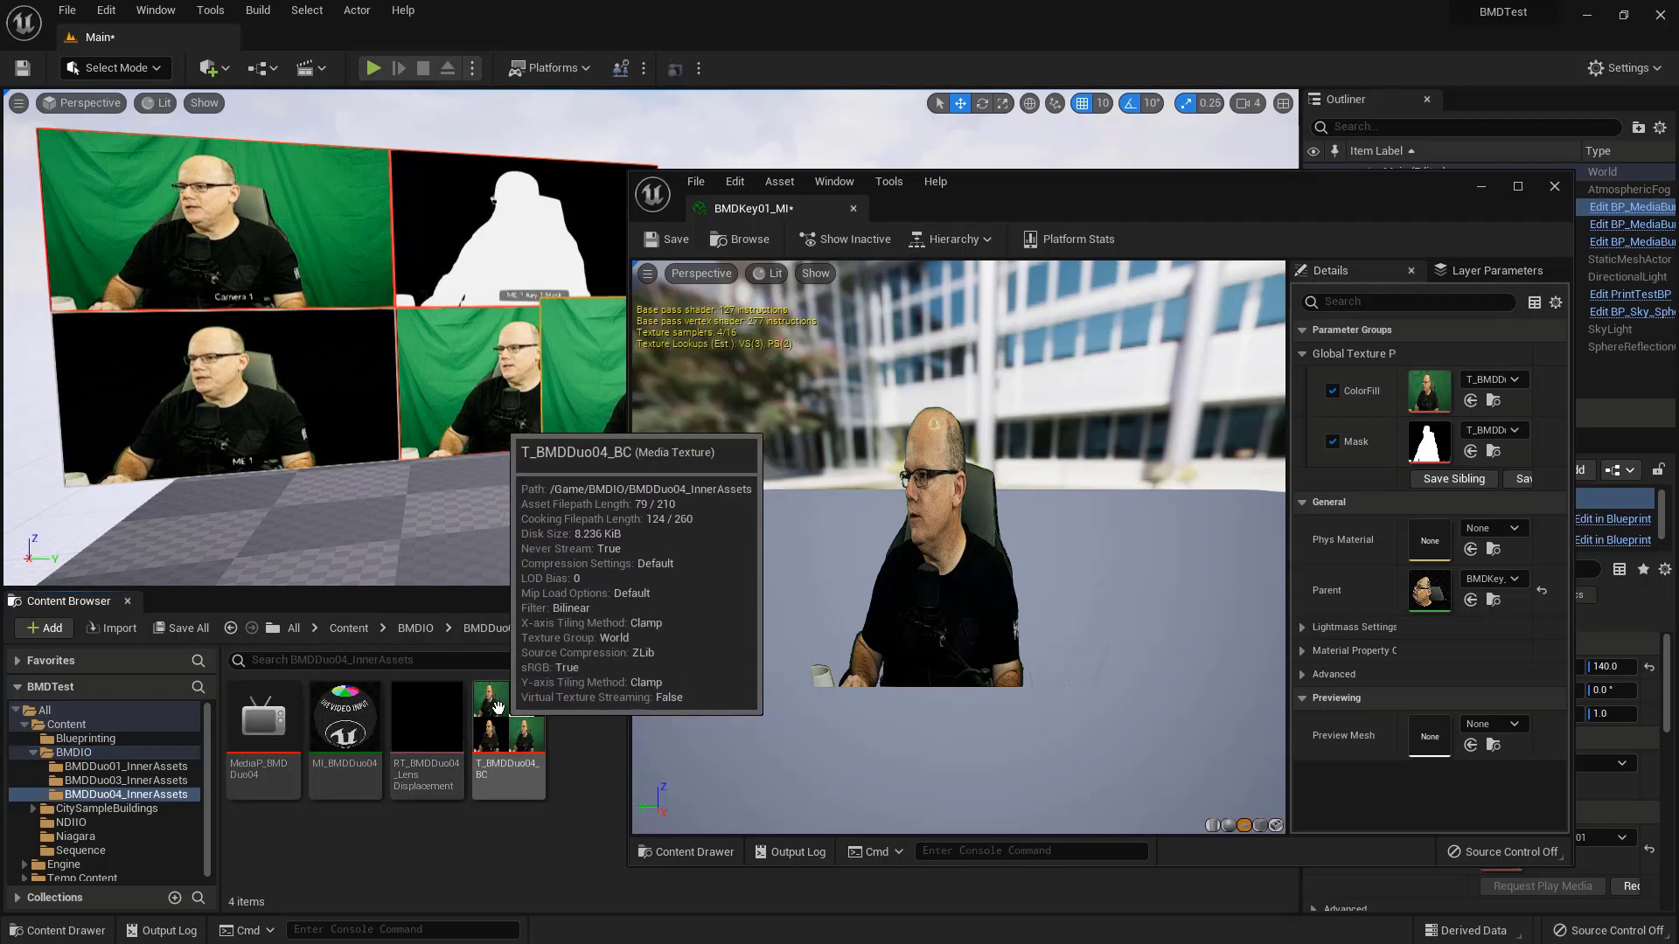
{"action": "left_click_drag", "start_coordinate": [509, 719], "coordinate": [1434, 390]}
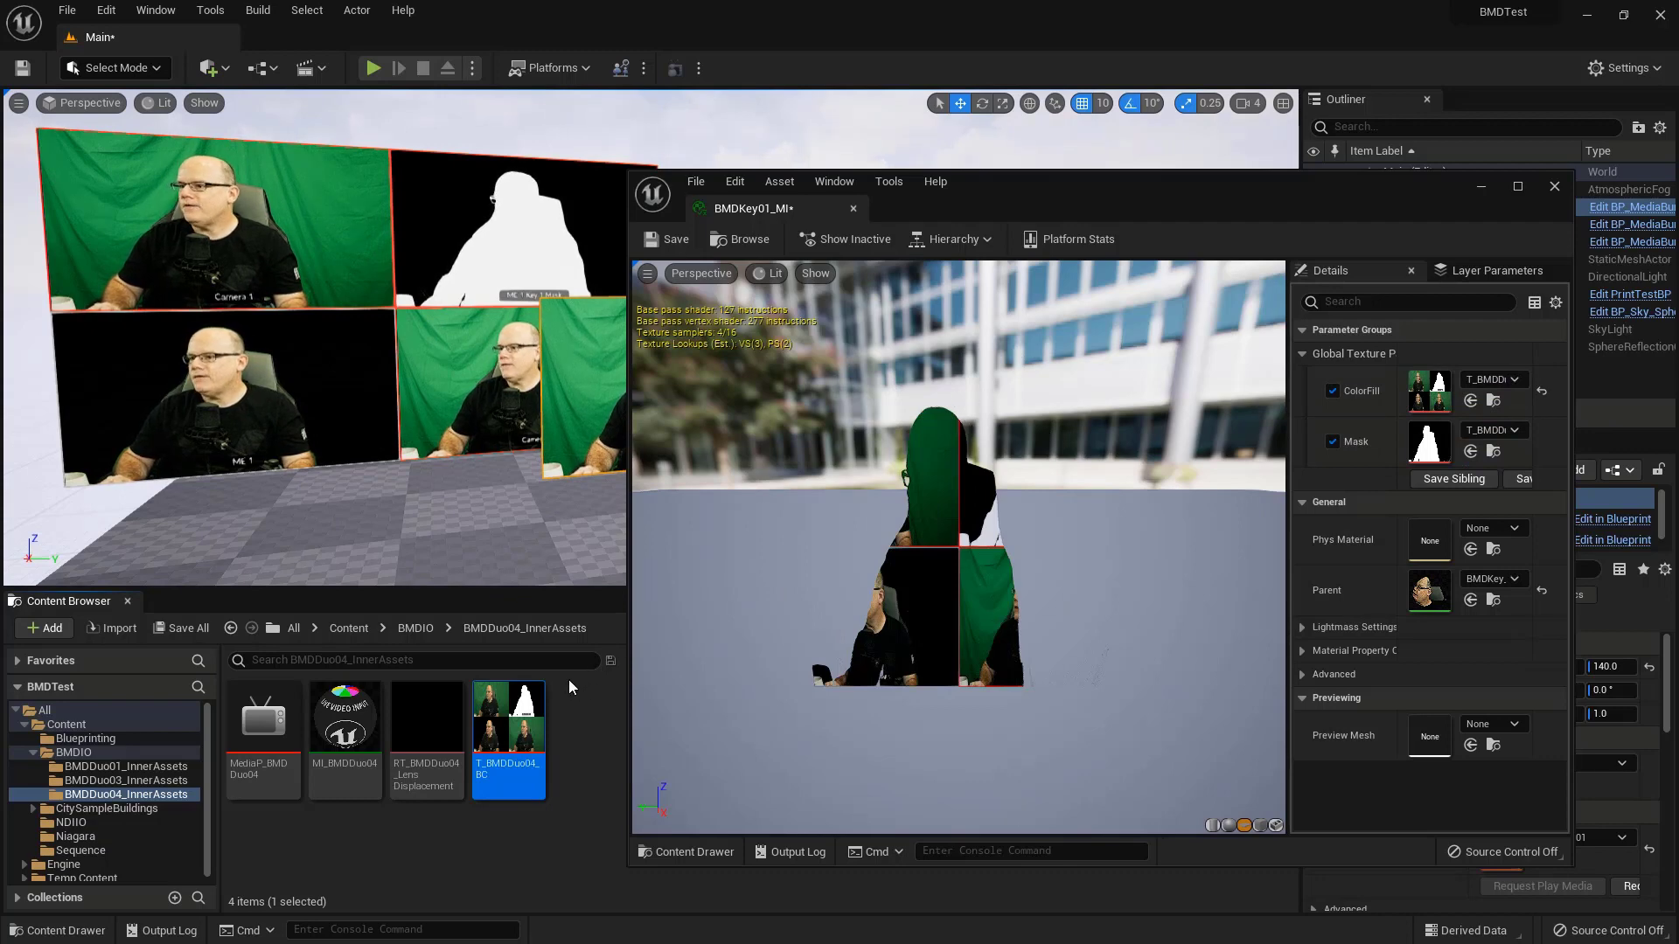
{"action": "left_click", "coordinate": [407, 629]}
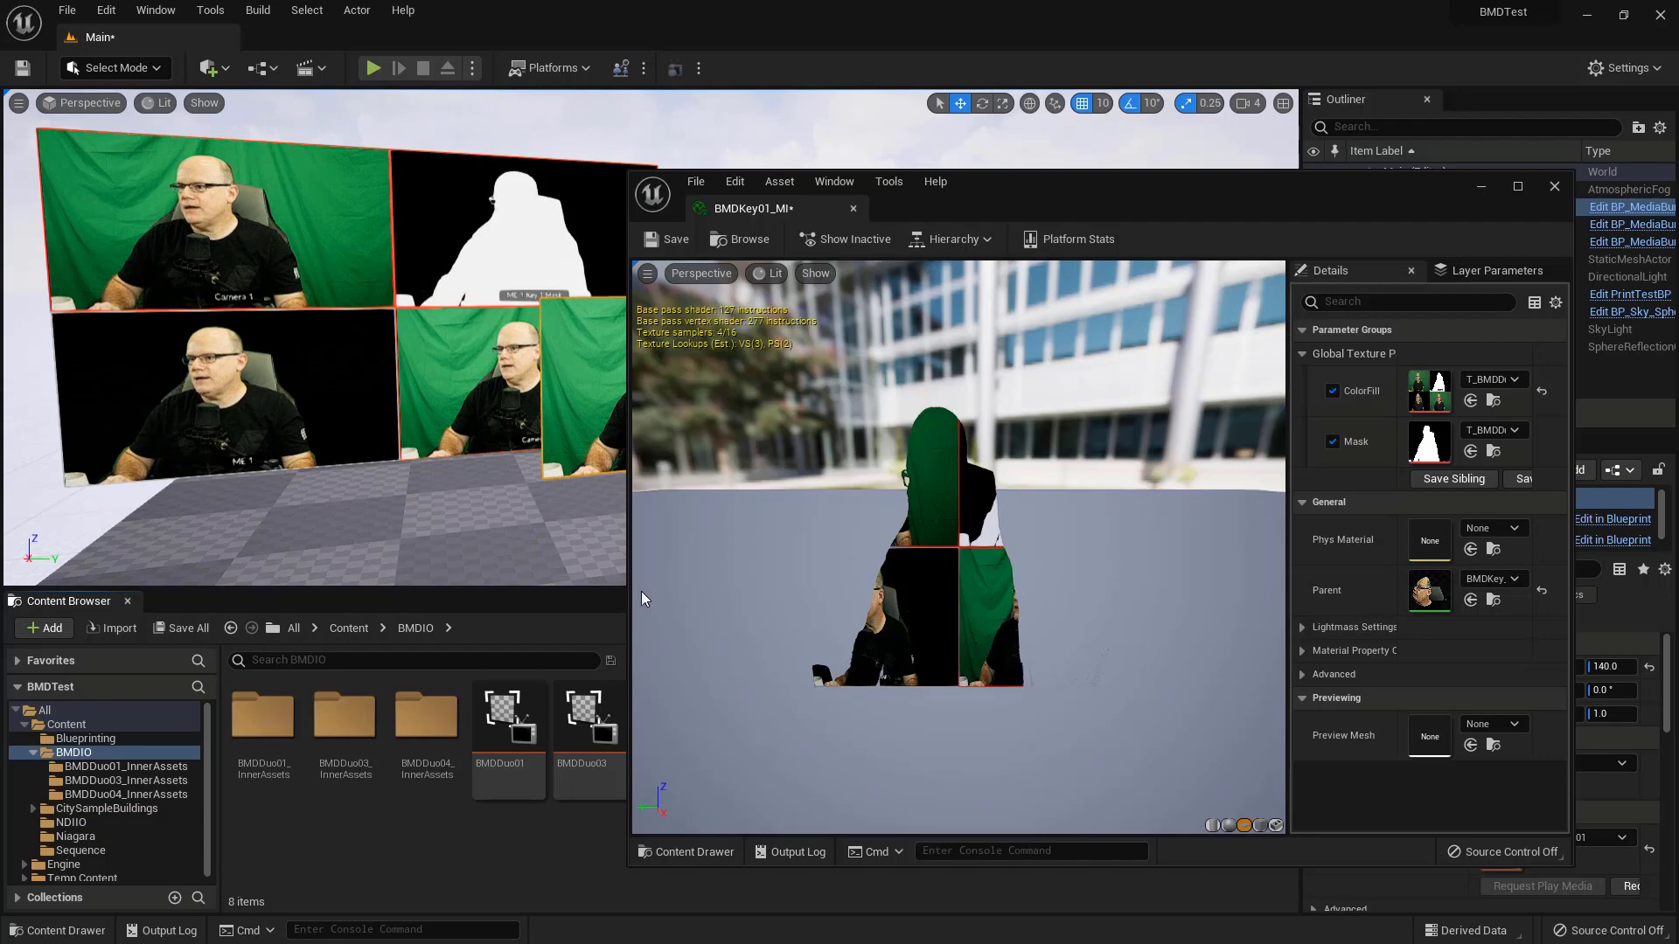
{"action": "double_click", "coordinate": [275, 728]}
{"action": "left_click_drag", "start_coordinate": [509, 719], "coordinate": [1429, 391]}
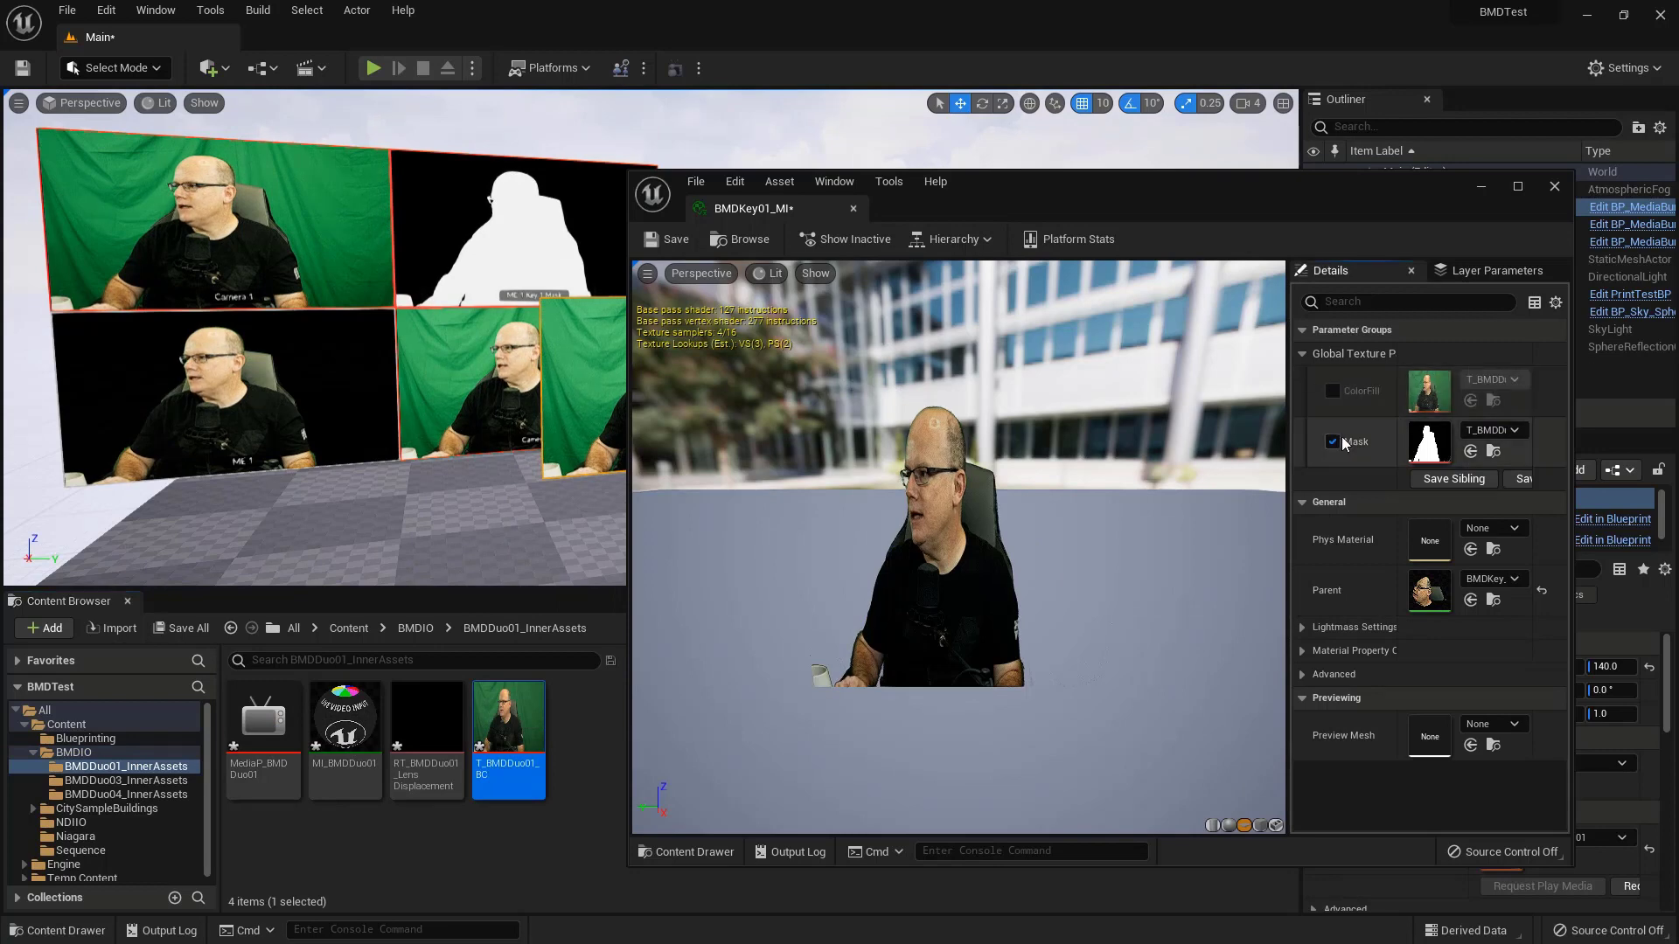
{"action": "left_click", "coordinate": [1551, 183]}
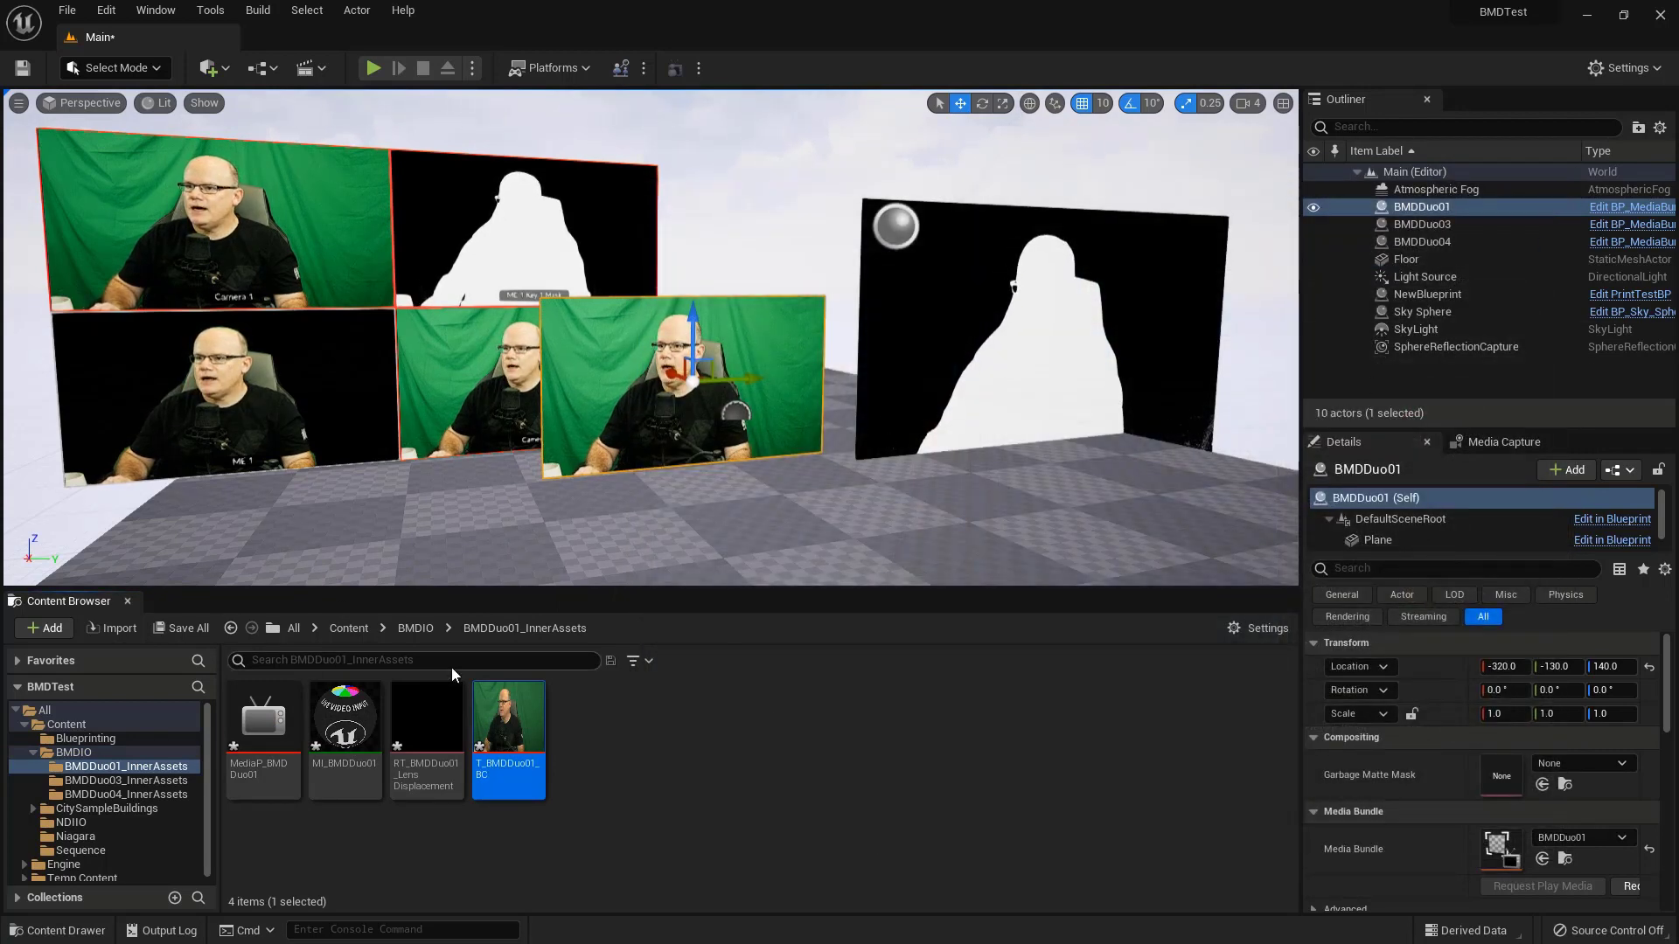
- Add a Plane shape to the level and move it in front of the video screens at about X -350, Y -270, Z 130
{"action": "left_click", "coordinate": [412, 627]}
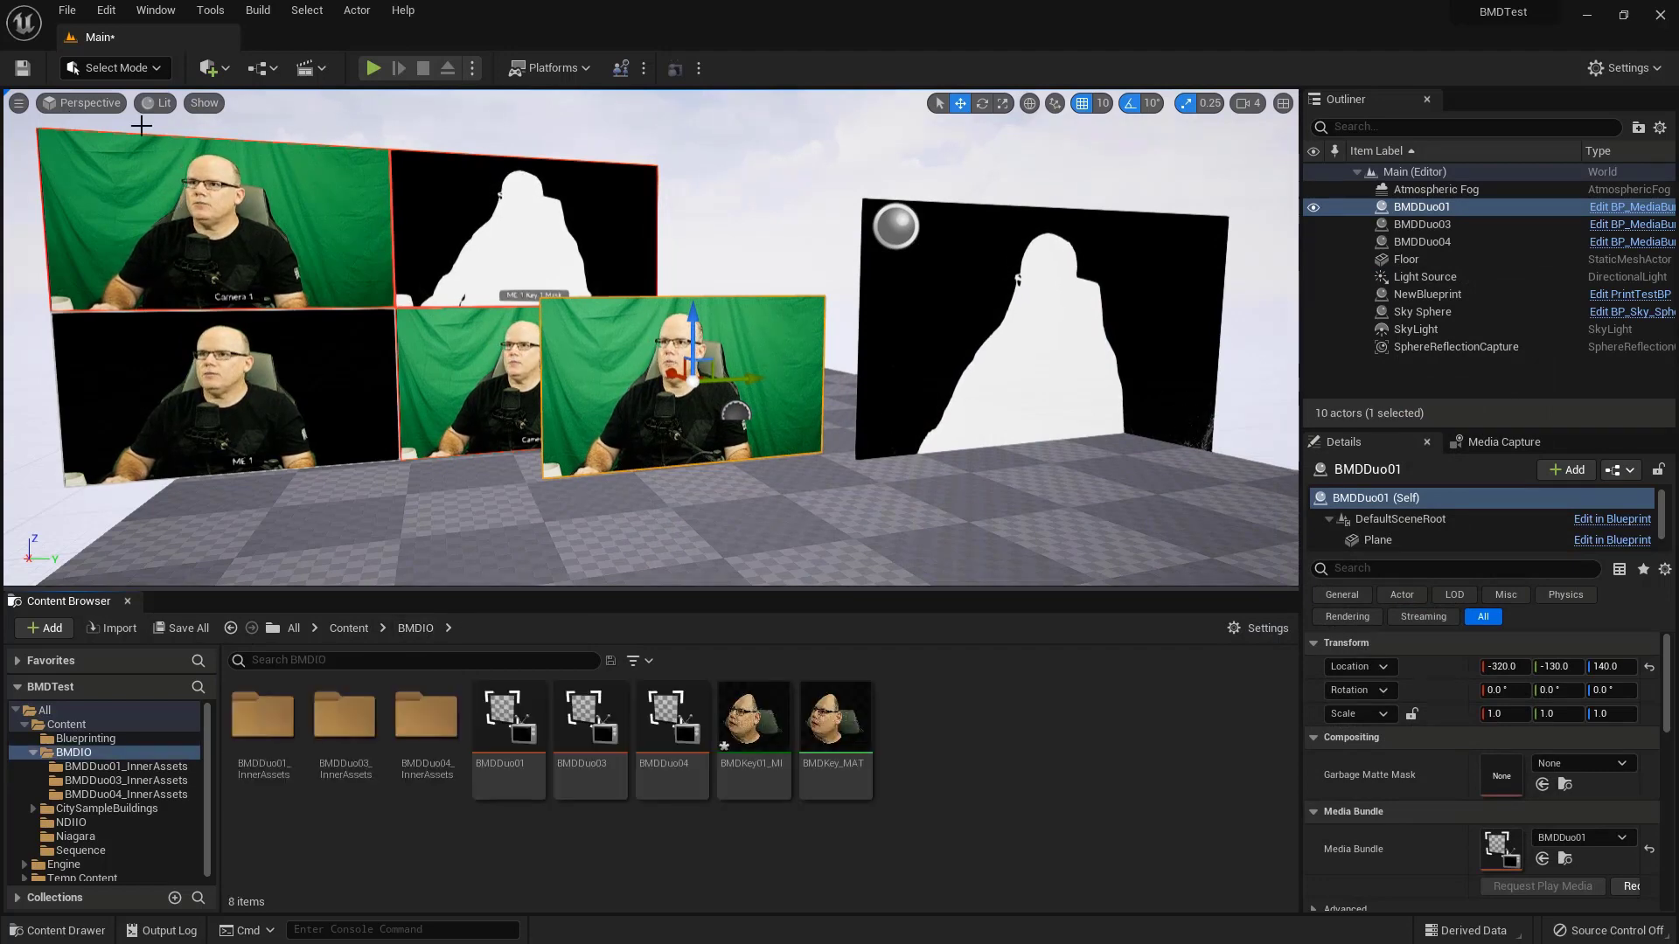
{"action": "left_click", "coordinate": [220, 71]}
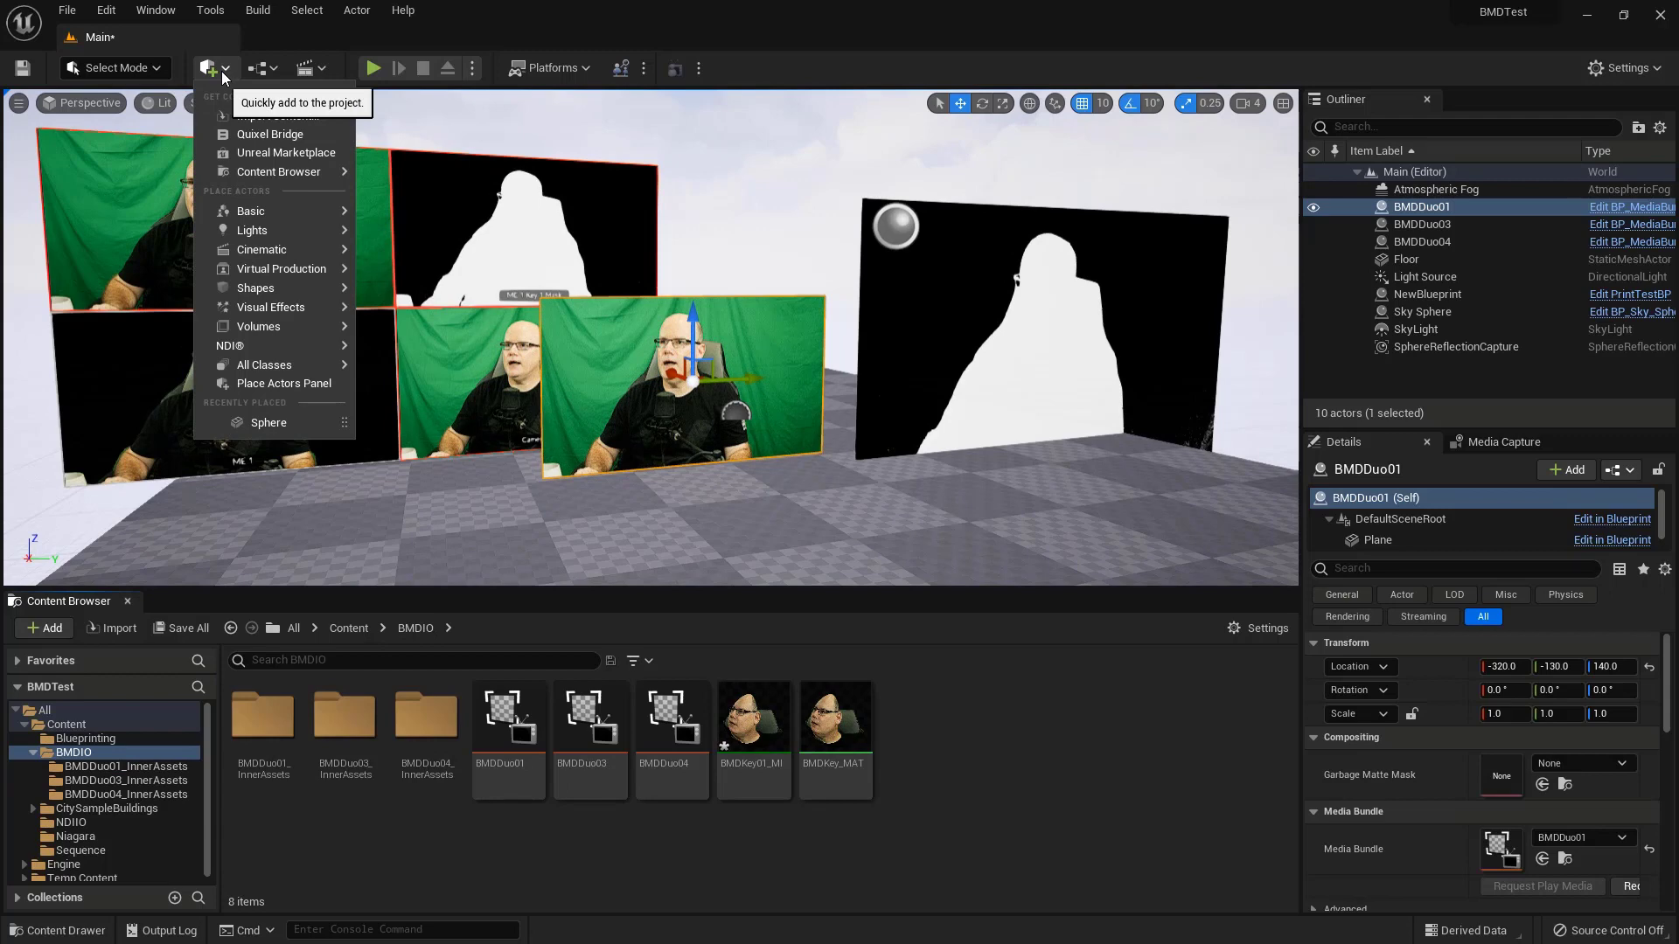
{"action": "mouse_move", "coordinate": [282, 216]}
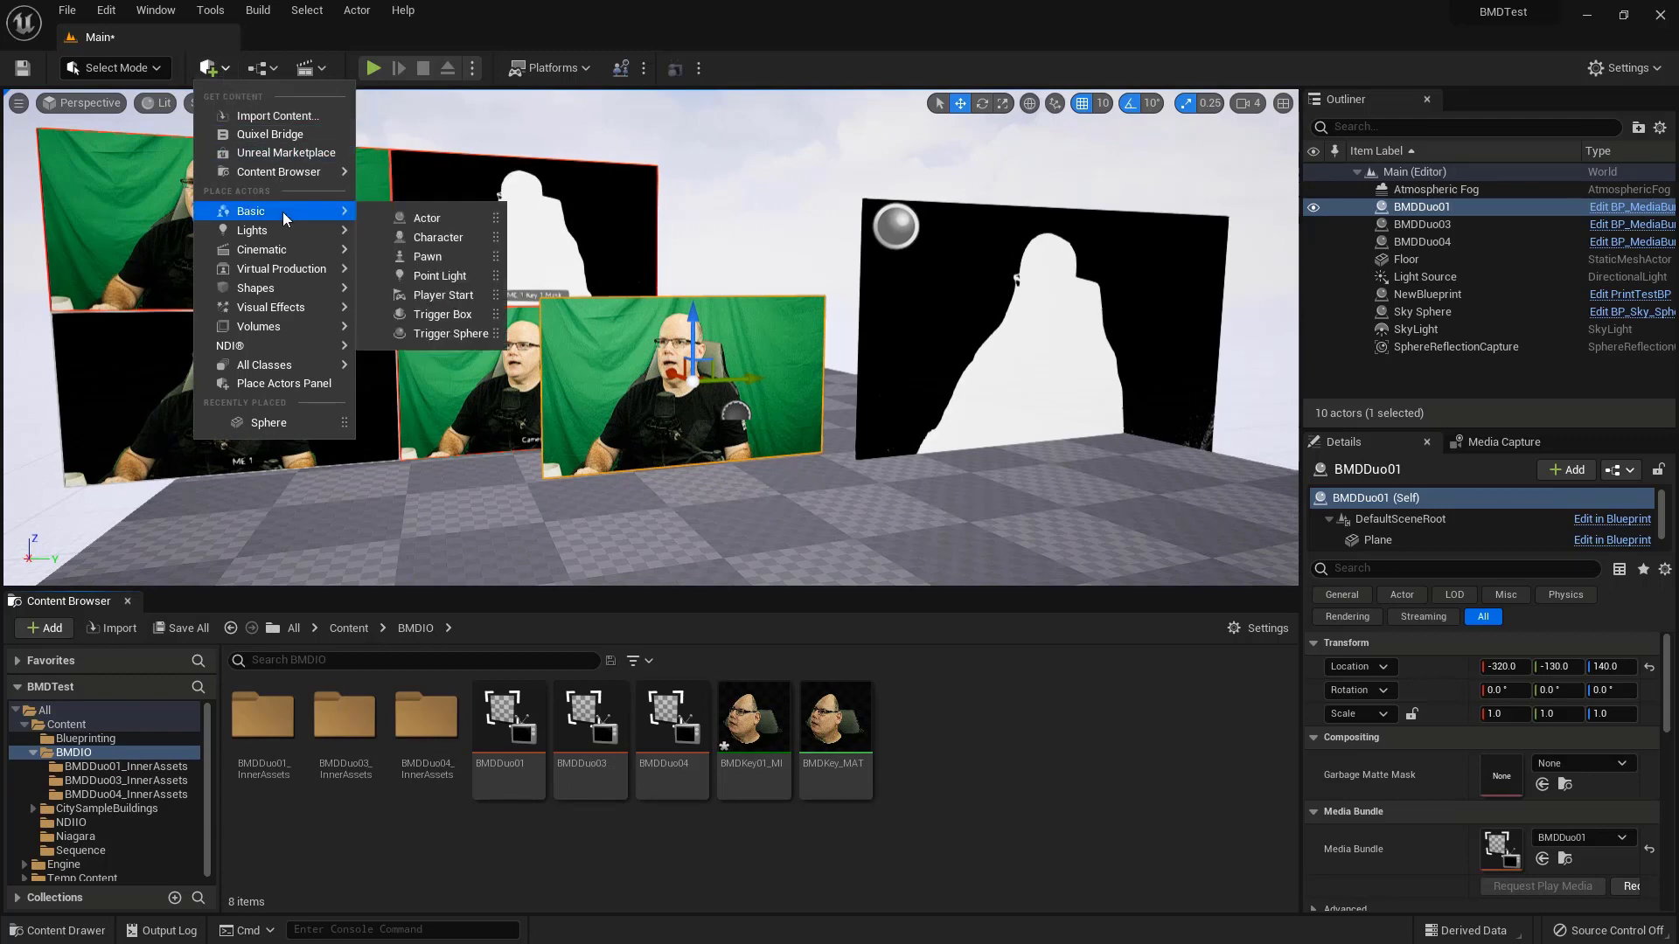
{"action": "mouse_move", "coordinate": [298, 288]}
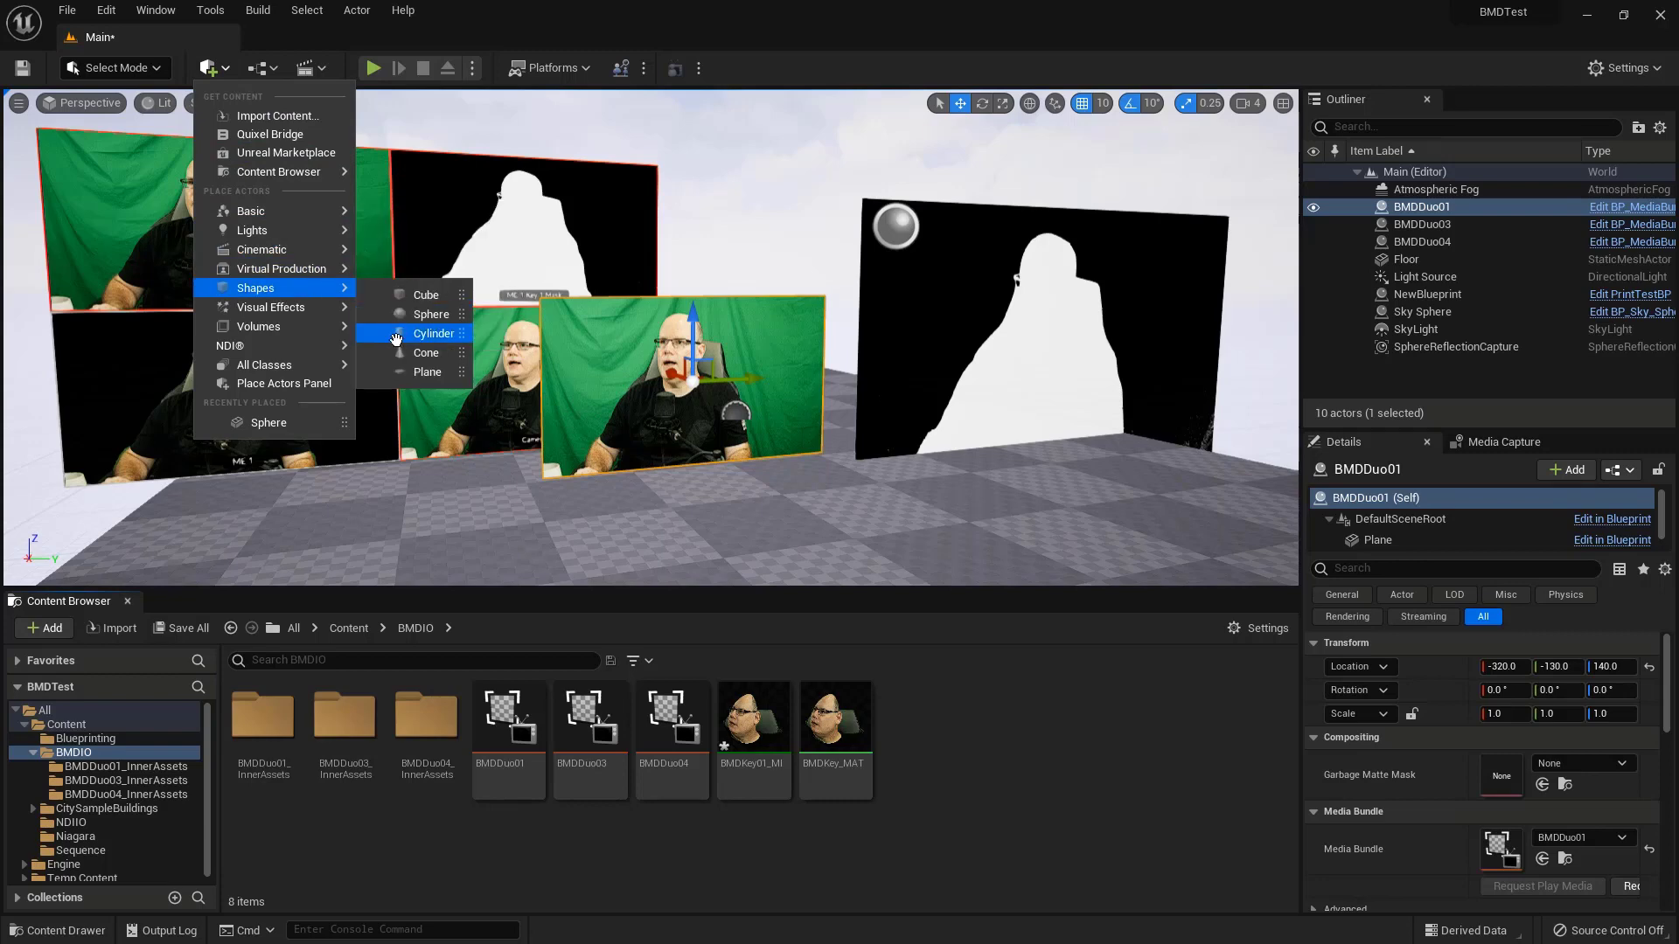
{"action": "left_click", "coordinate": [416, 372]}
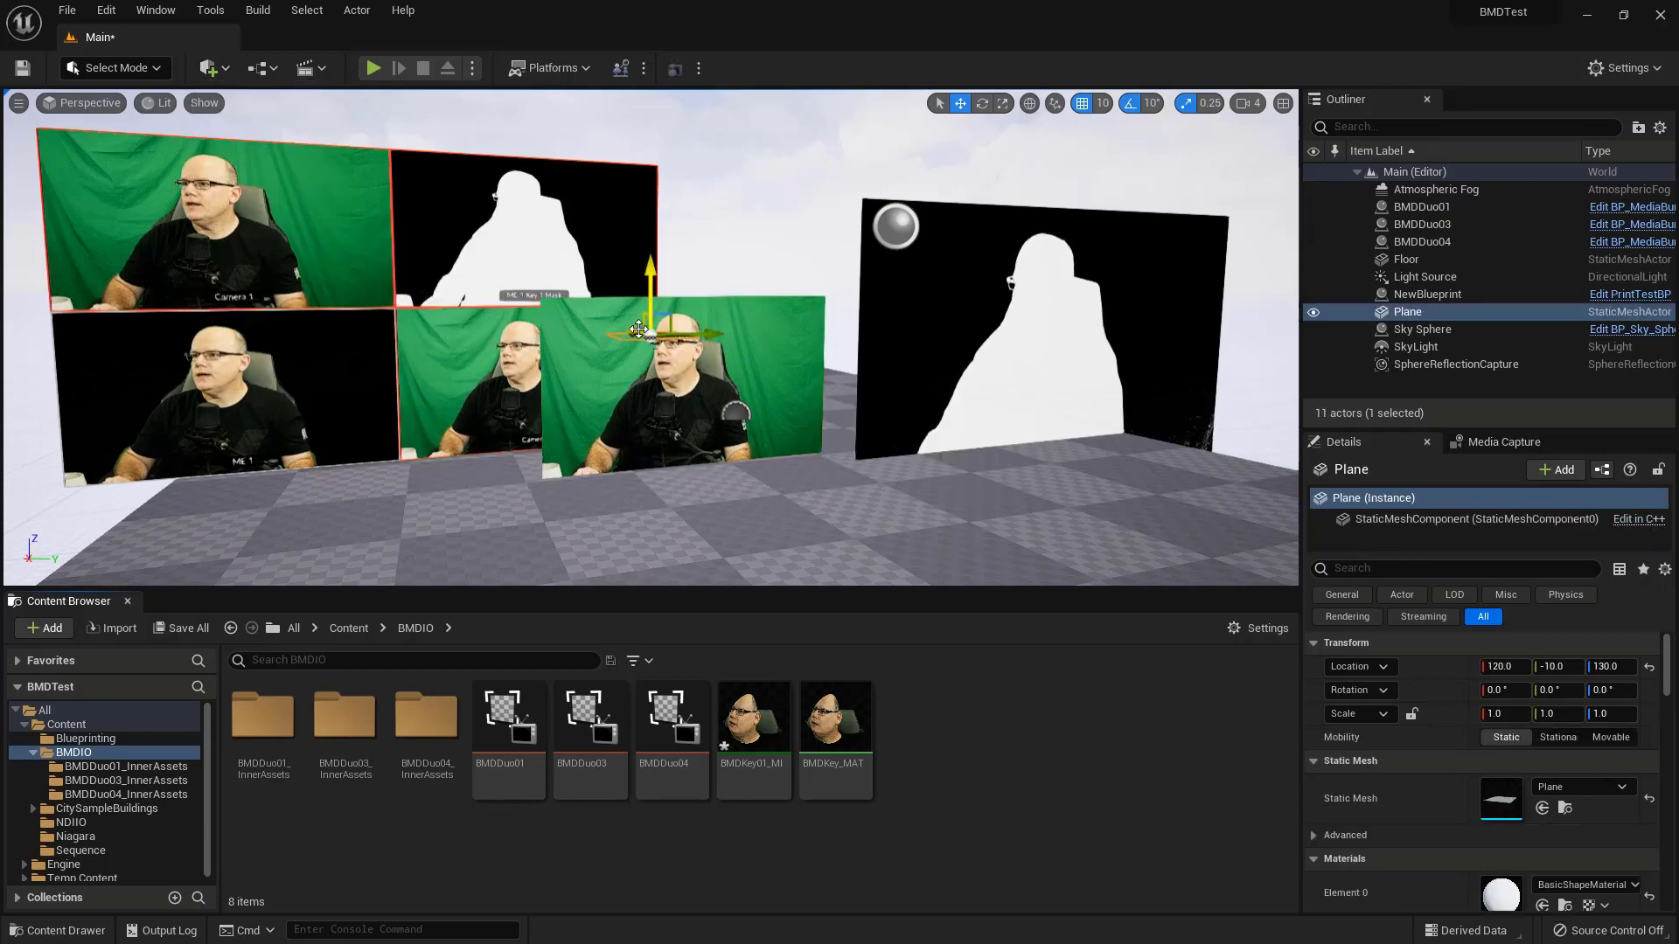
{"action": "left_click_drag", "start_coordinate": [637, 330], "coordinate": [494, 415]}
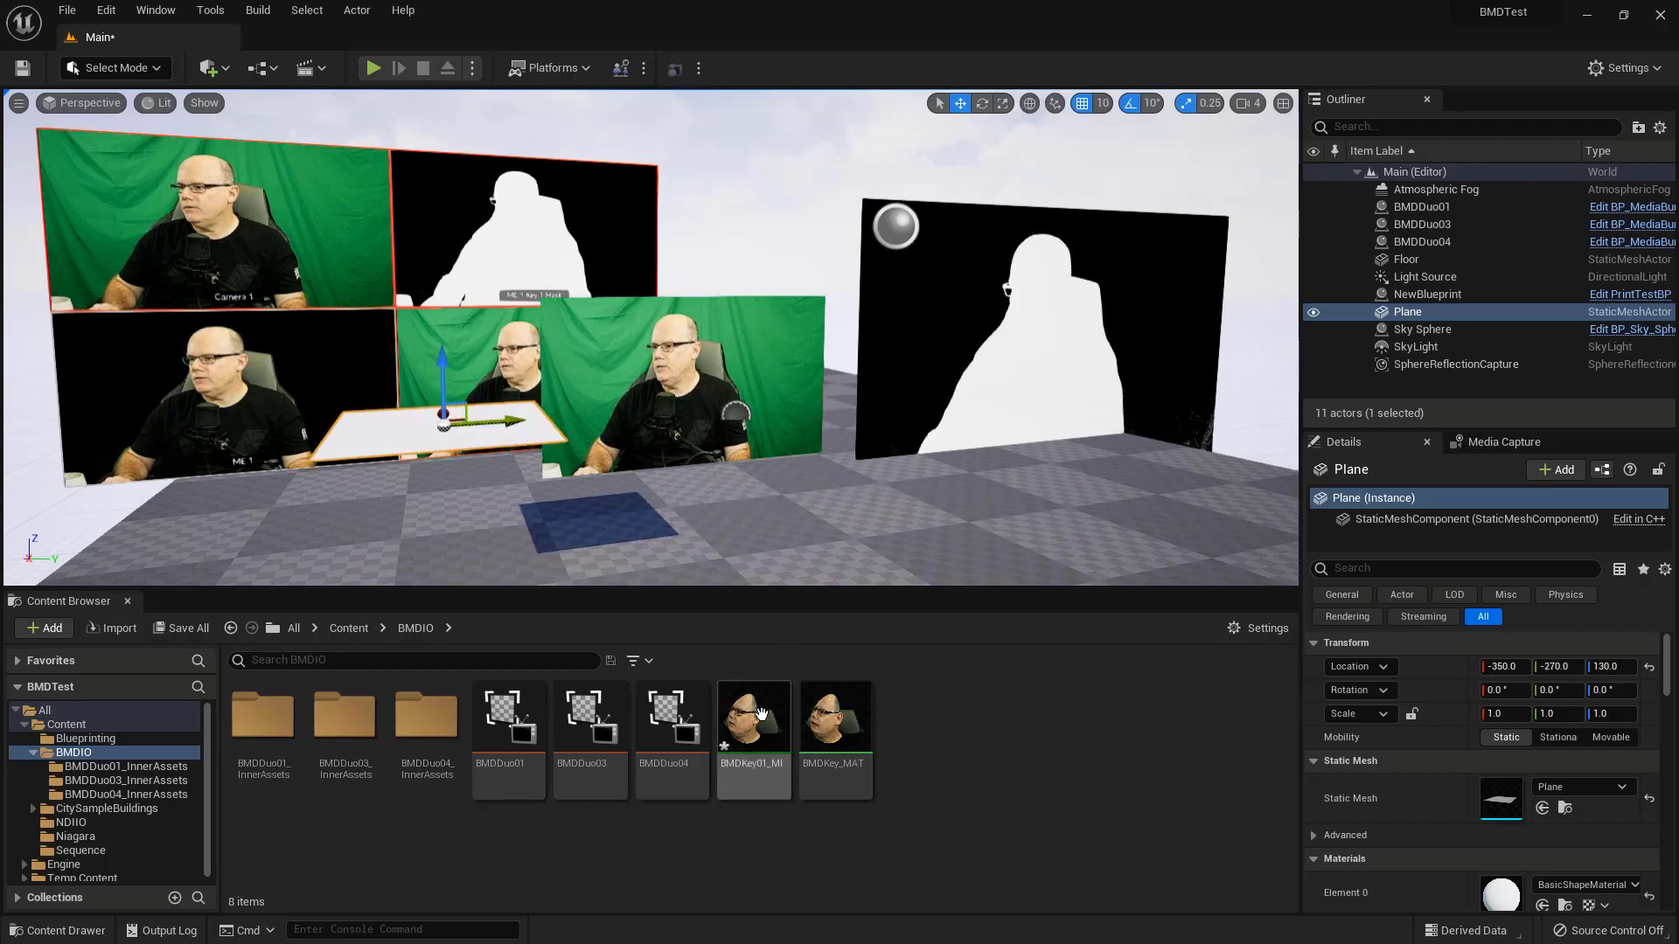
- Apply BMDKey01_MI from the BMDIO folder to the plane and rotate it about 90° on X and Z to stand upright facing the view
{"action": "left_click_drag", "start_coordinate": [761, 715], "coordinate": [547, 422]}
{"action": "key", "text": "e"}
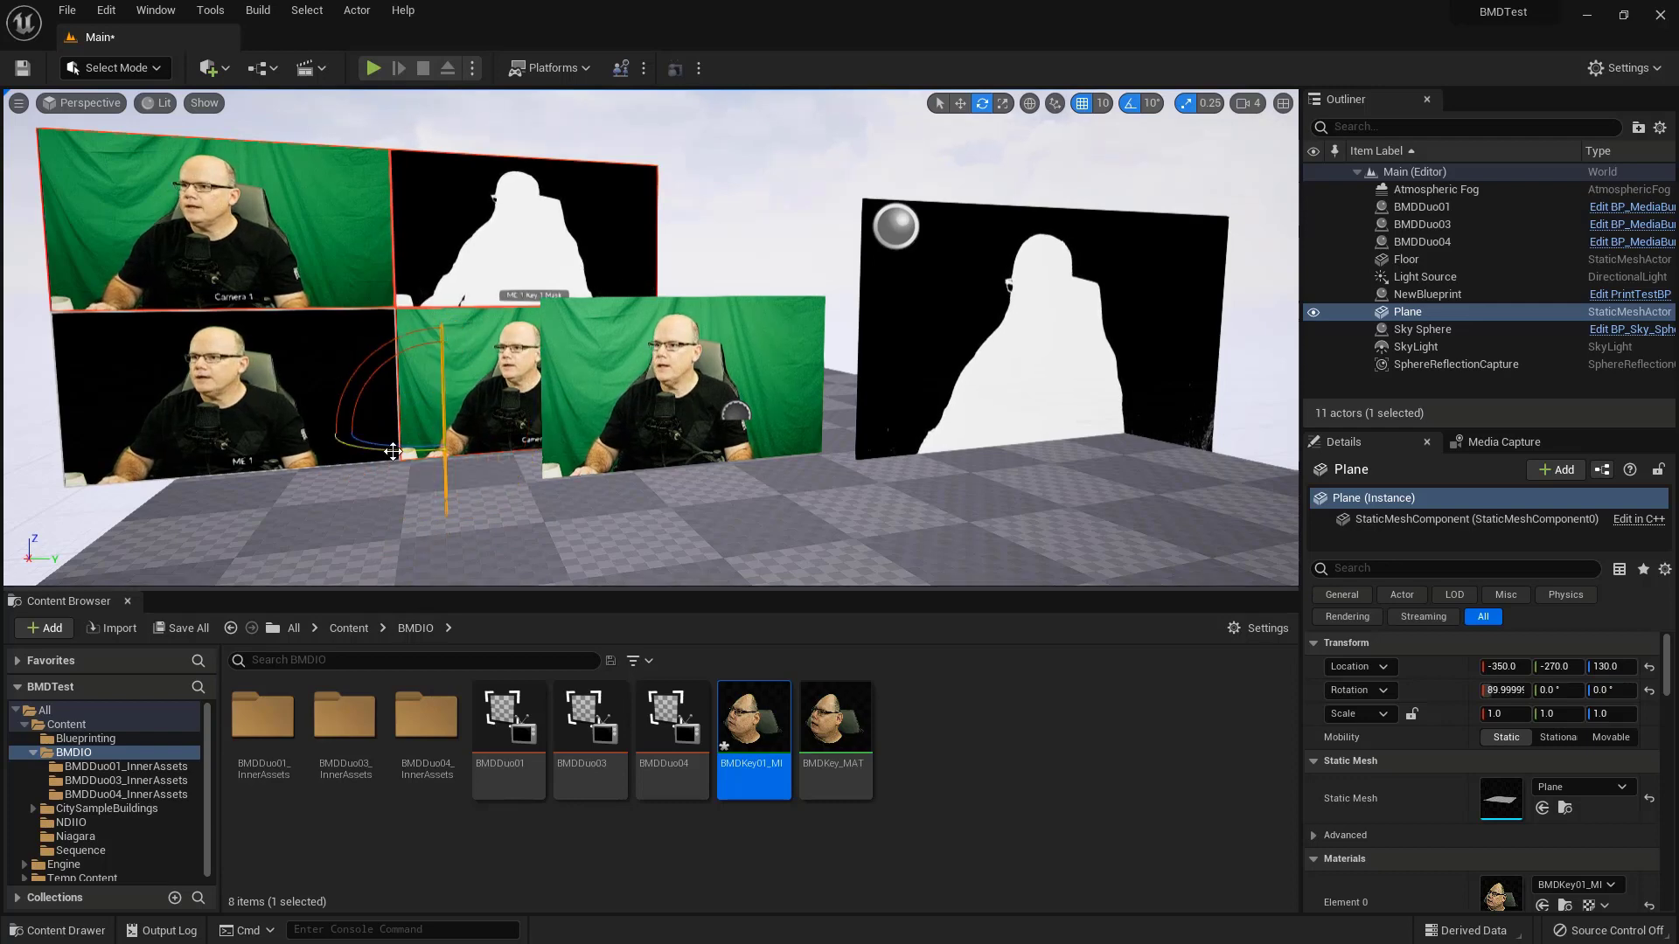
{"action": "left_click_drag", "start_coordinate": [393, 451], "coordinate": [560, 424]}
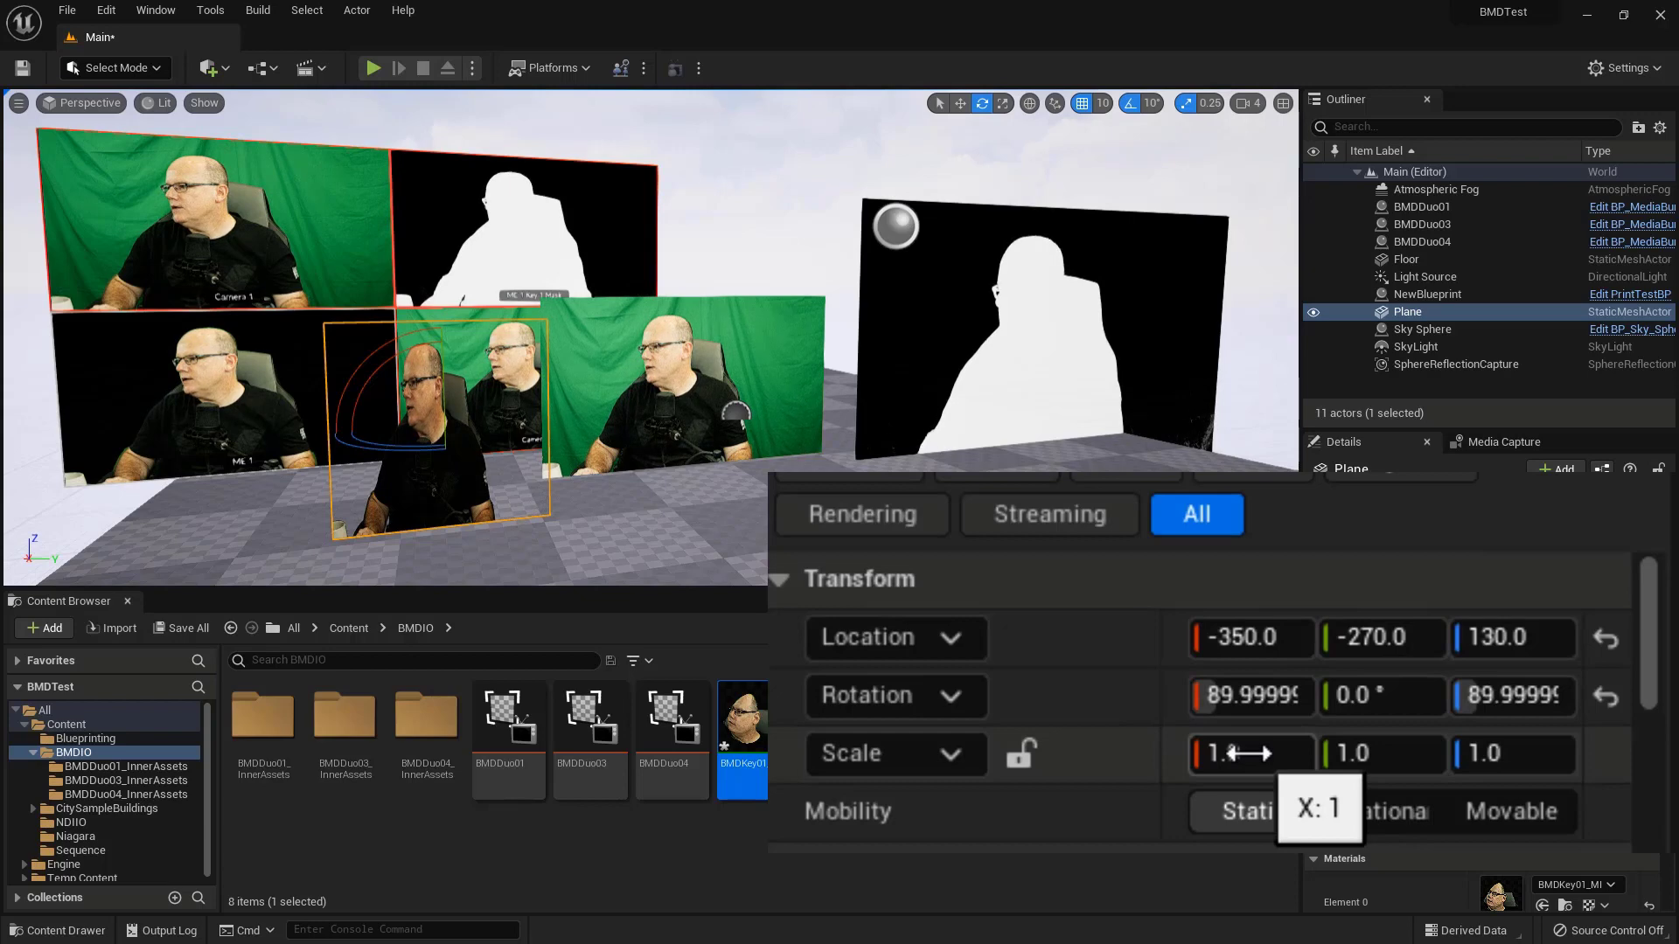
- Scale the plane to 1.6 on X and 0.9 on Y for a 16:9 shape
{"action": "left_click", "coordinate": [1246, 753]}
{"action": "type", "text": "16"}
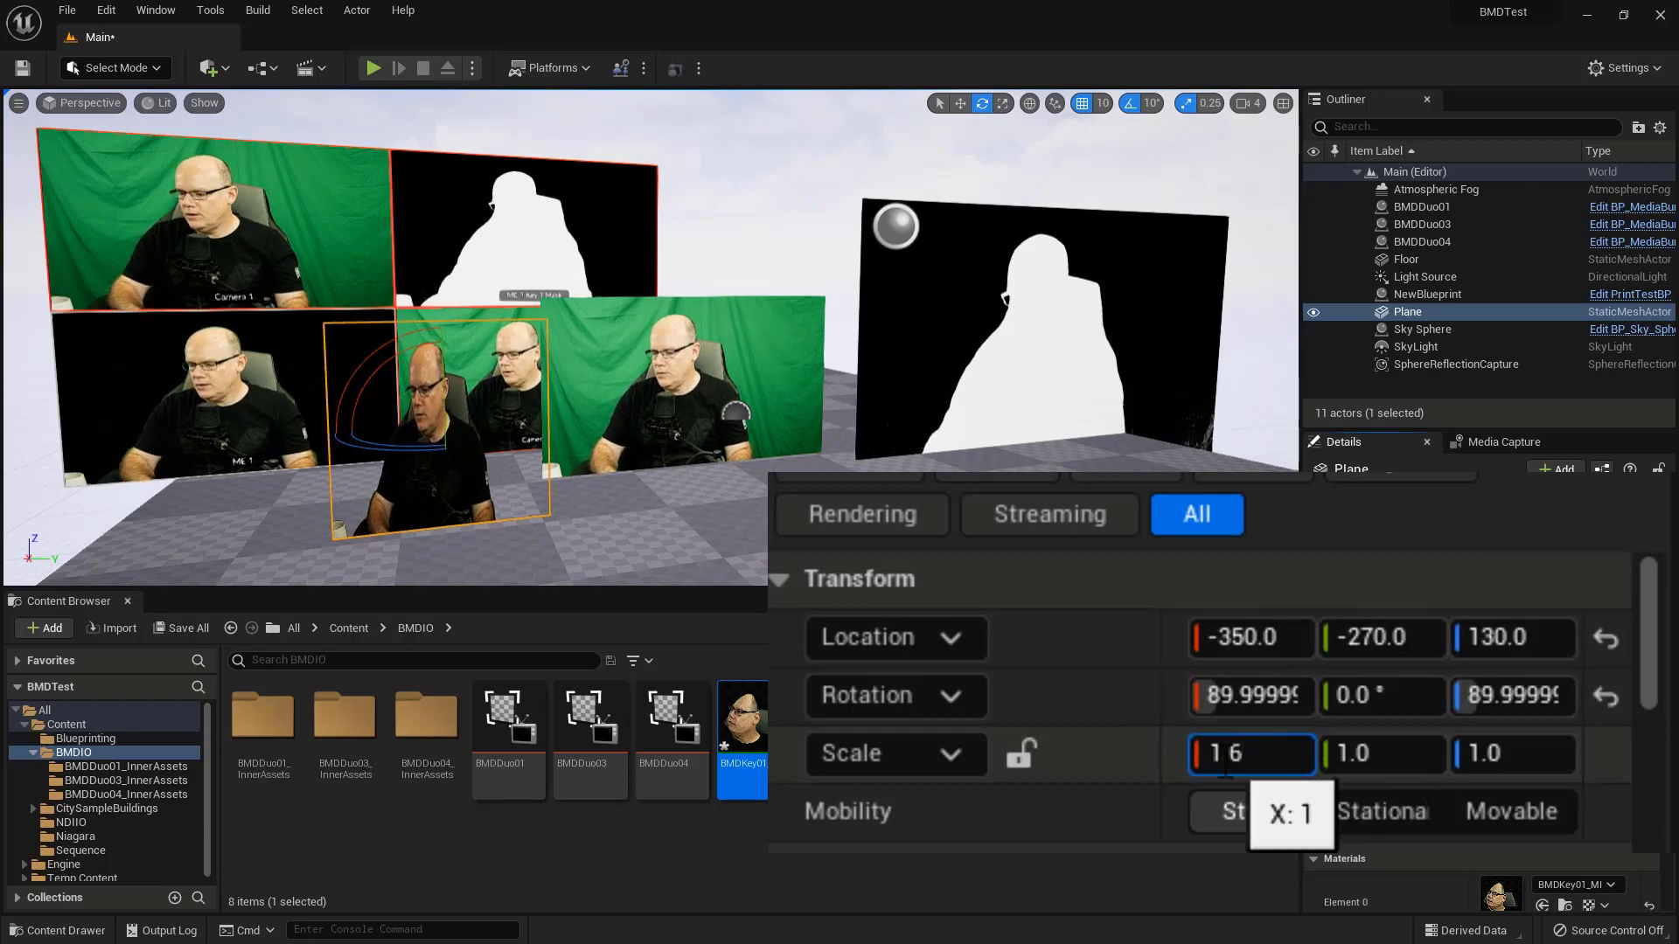
{"action": "type", "text": ".6"}
{"action": "key", "text": "Tab"}
{"action": "type", "text": "."}
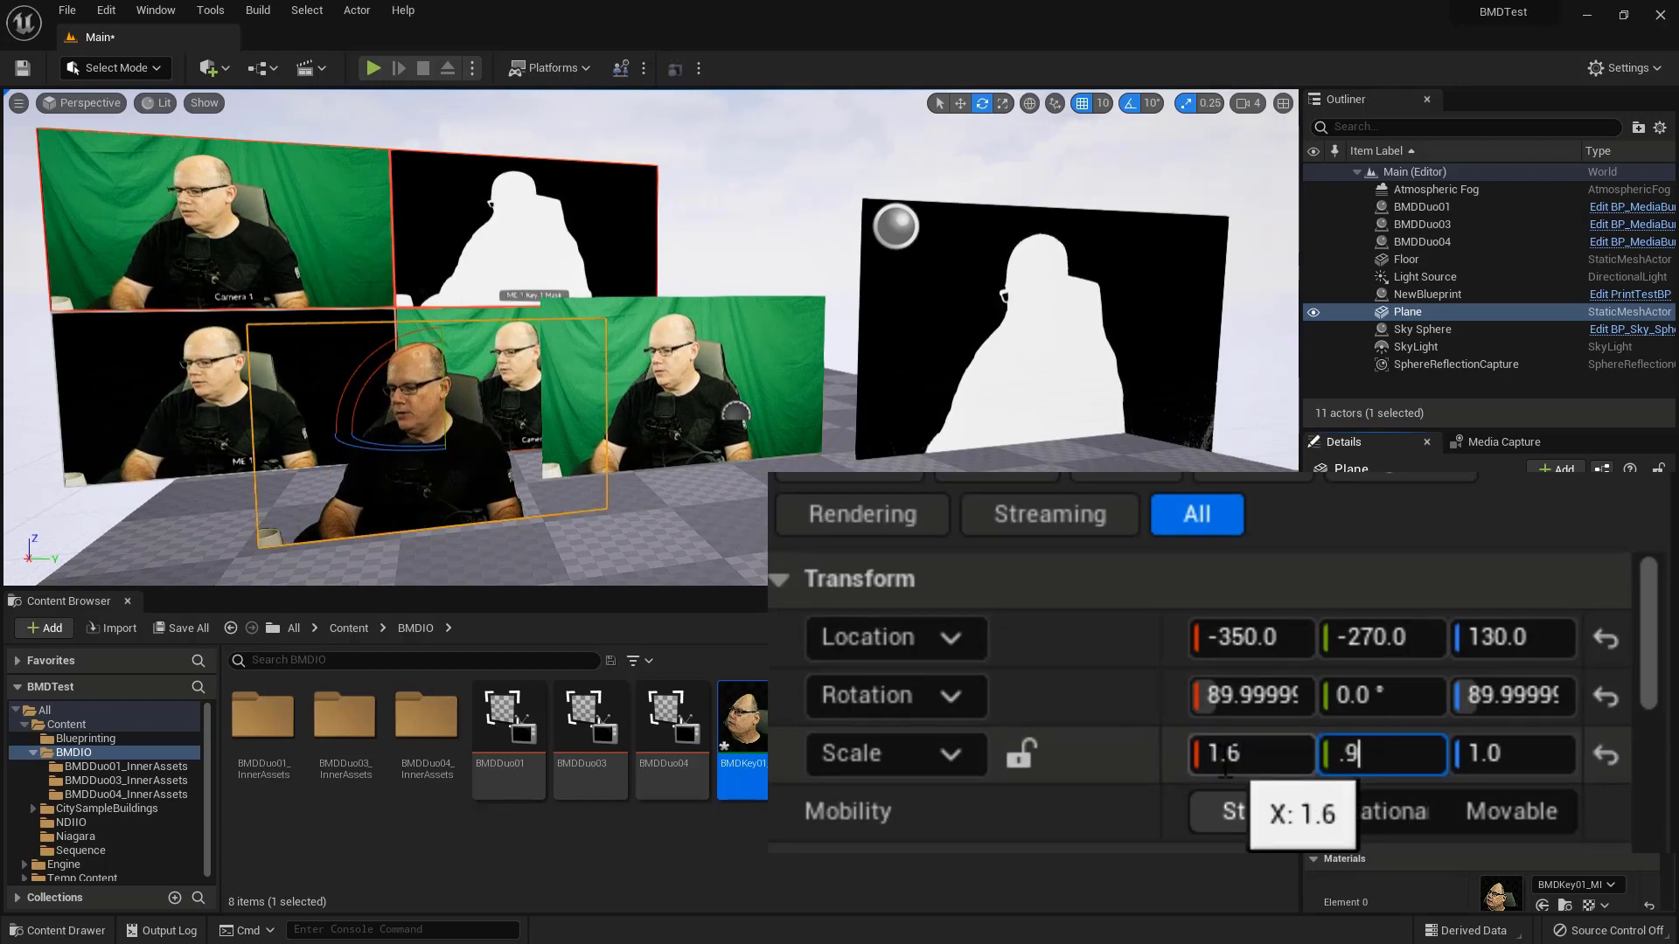
{"action": "type", "text": "9"}
{"action": "key", "text": "Return"}
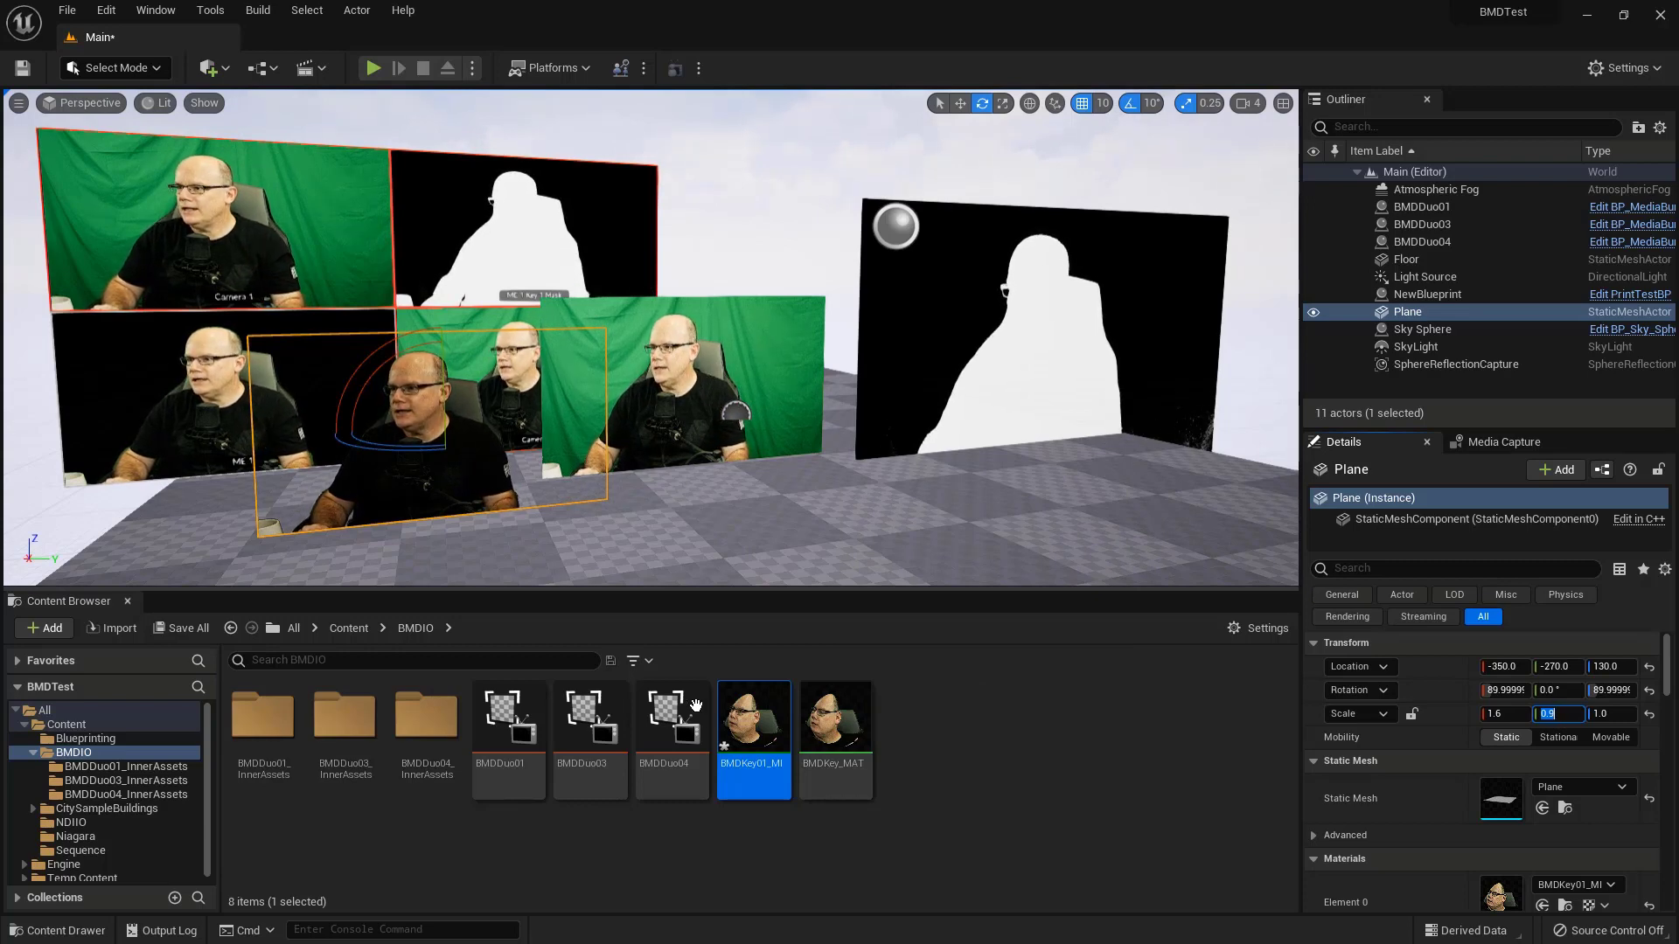
- Enable Is SRGBInput on the BMDDuo03 media bundle, toggle it off and on to compare the key, and save and close the bundle
{"action": "double_click", "coordinate": [588, 720]}
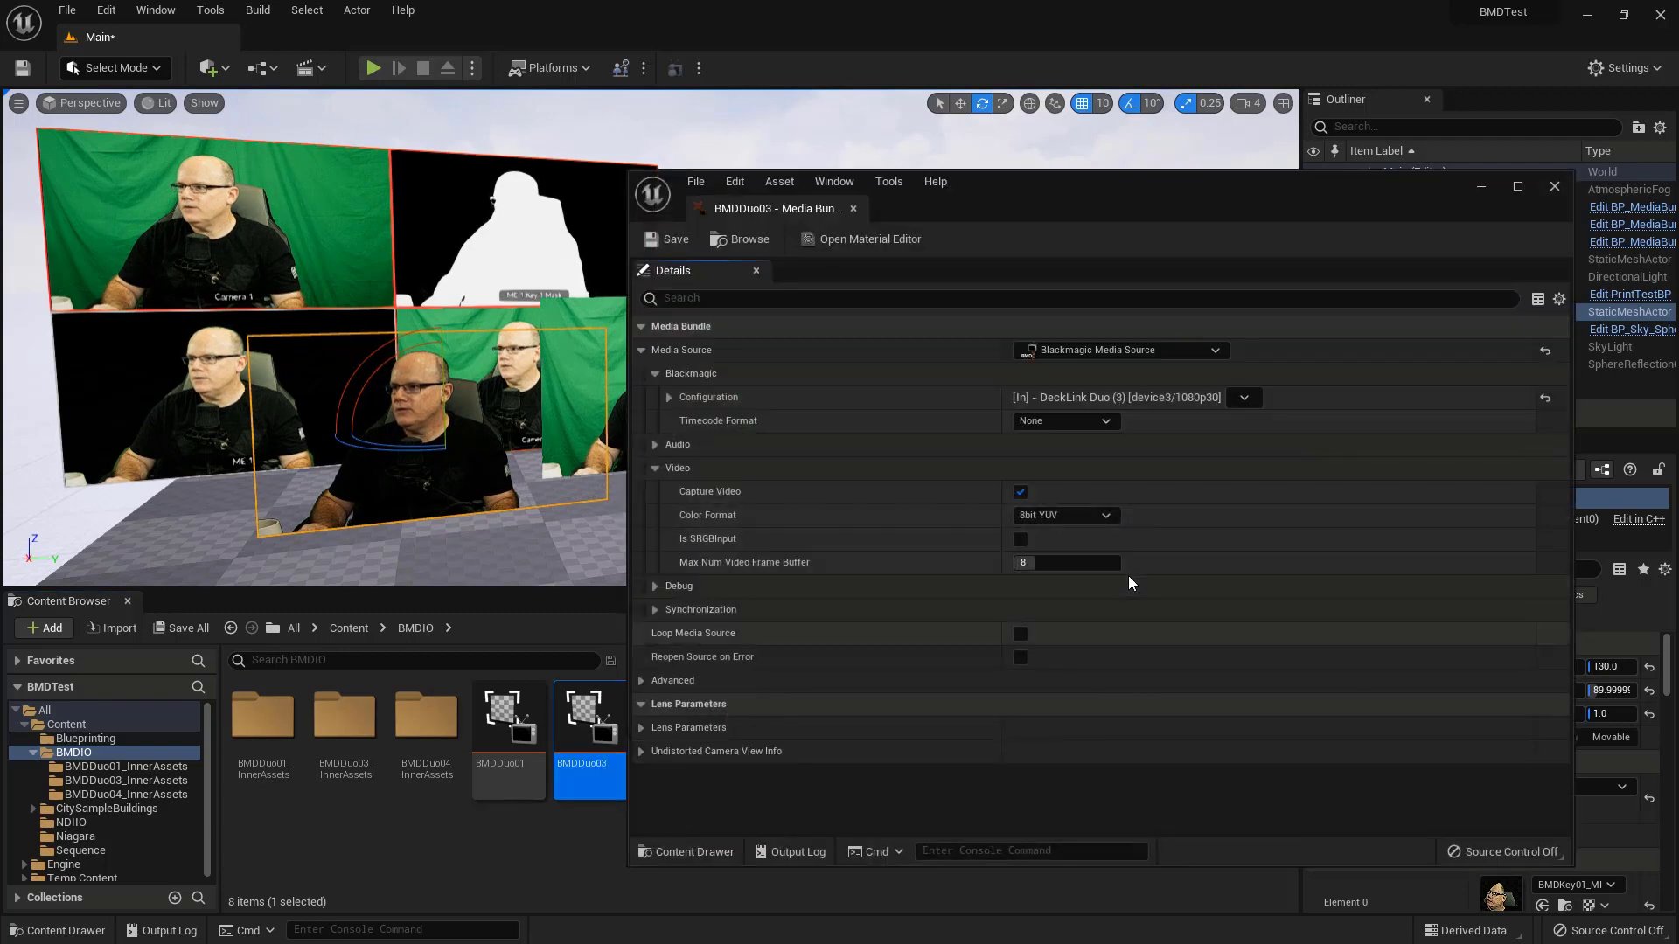
{"action": "left_click", "coordinate": [1020, 542]}
{"action": "left_click_drag", "start_coordinate": [1074, 192], "coordinate": [1176, 531]}
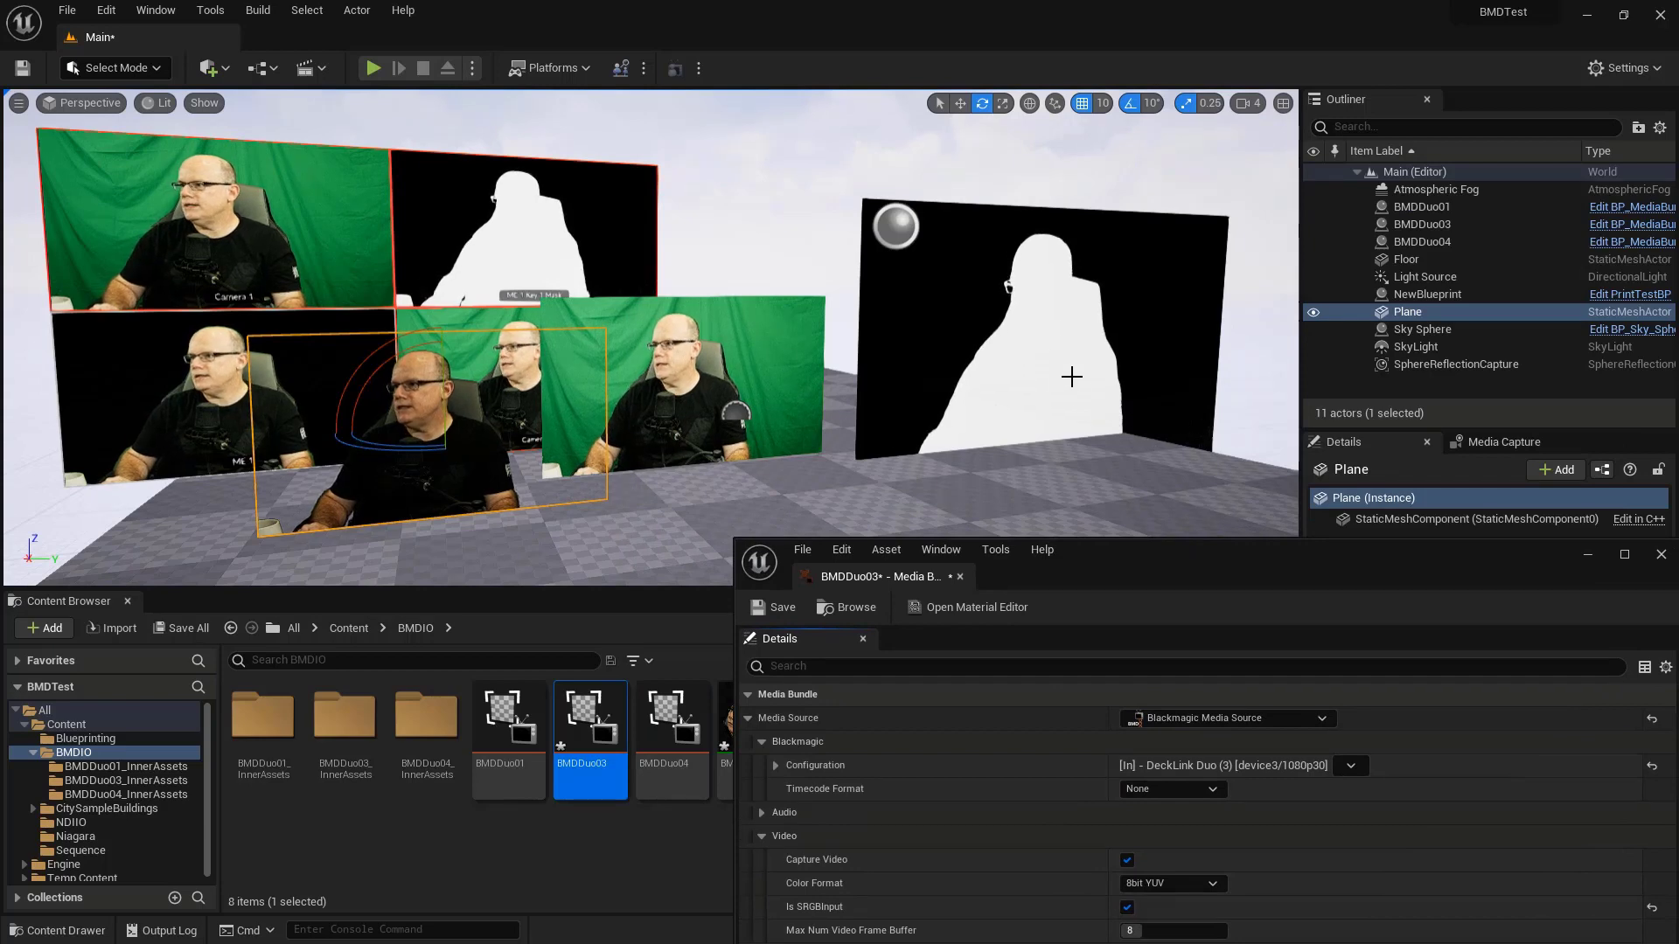
{"action": "left_click_drag", "start_coordinate": [1139, 556], "coordinate": [1133, 469]}
{"action": "left_click", "coordinate": [1099, 822]}
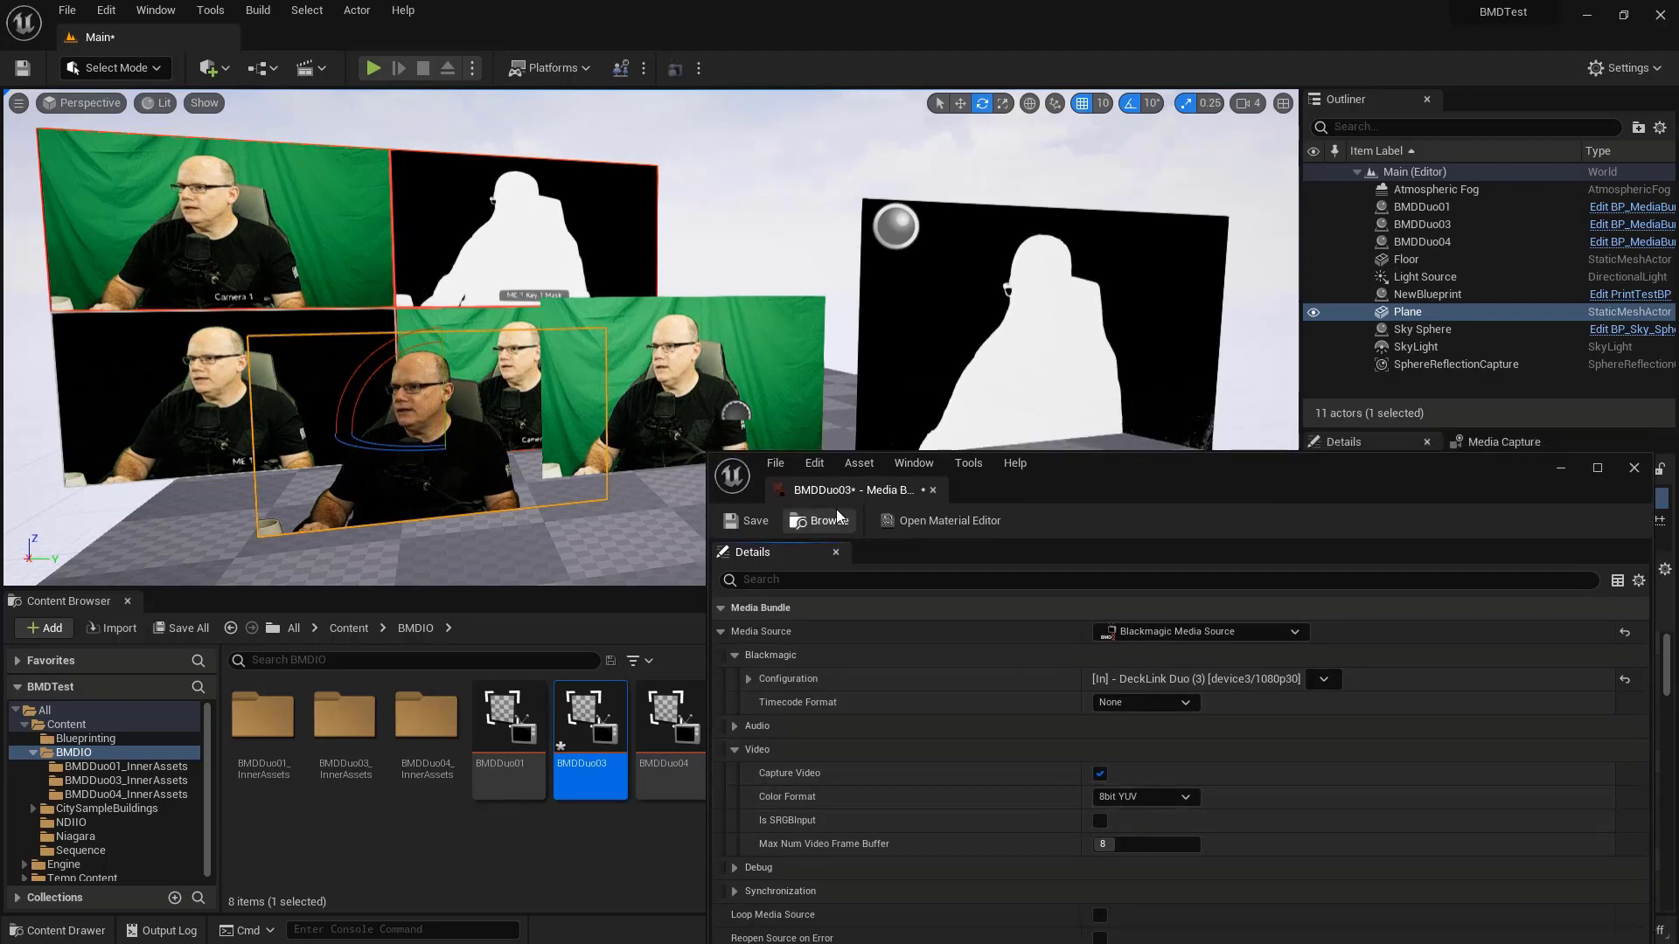
{"action": "left_click", "coordinate": [1100, 822]}
{"action": "left_click", "coordinate": [749, 523]}
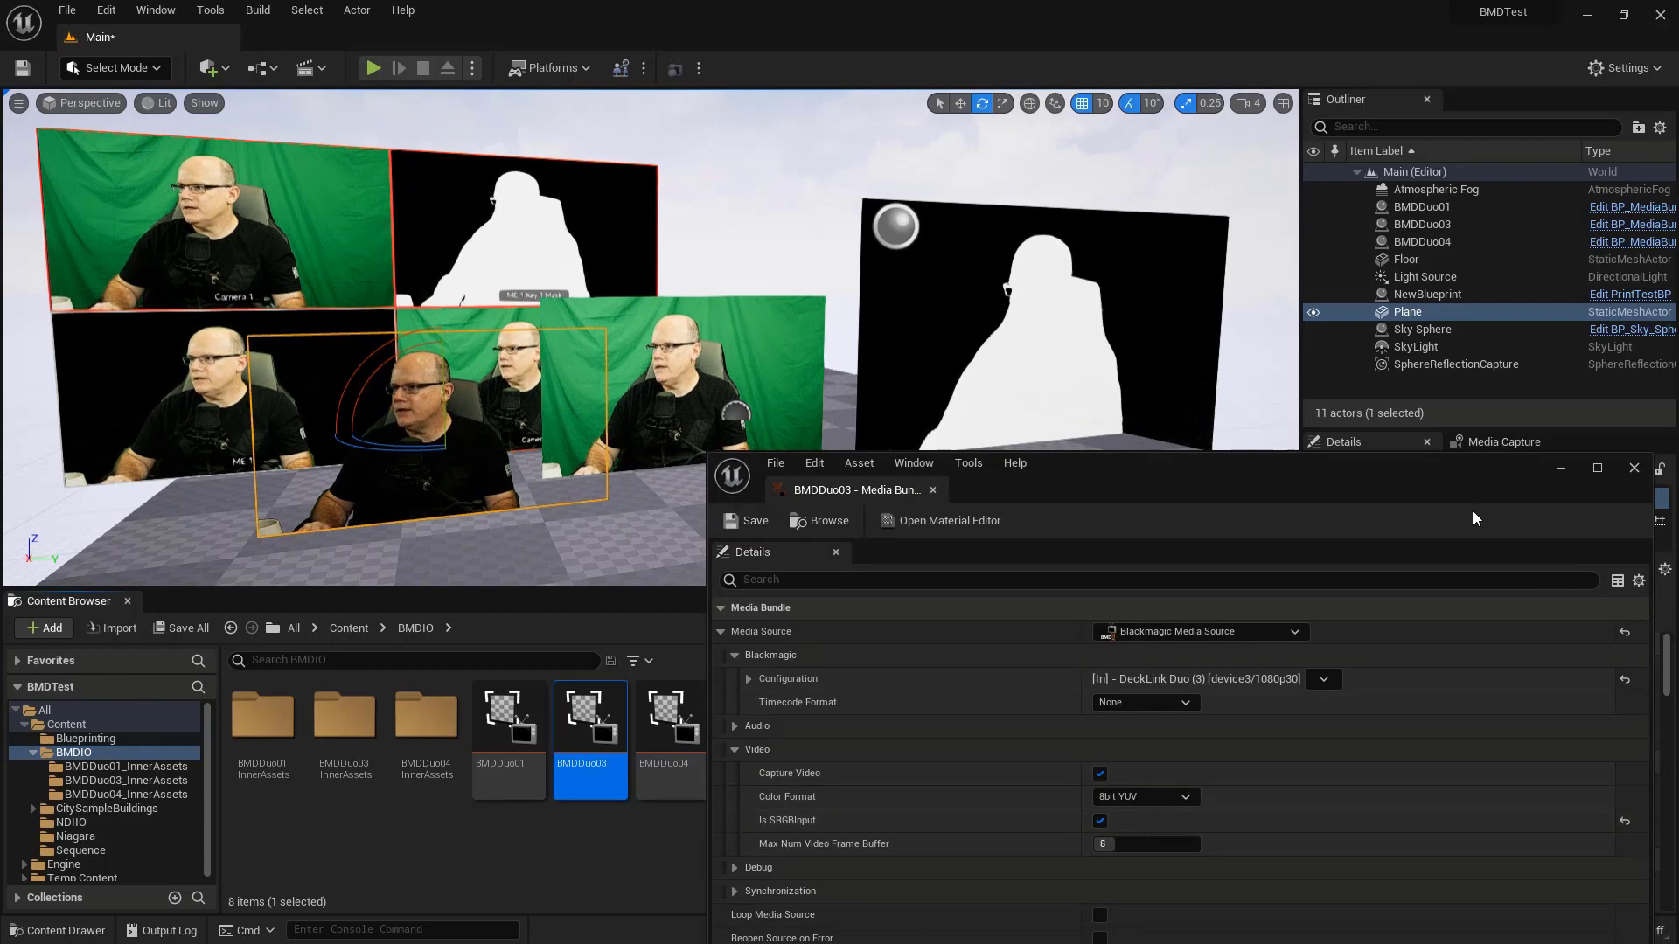
{"action": "left_click", "coordinate": [1634, 468]}
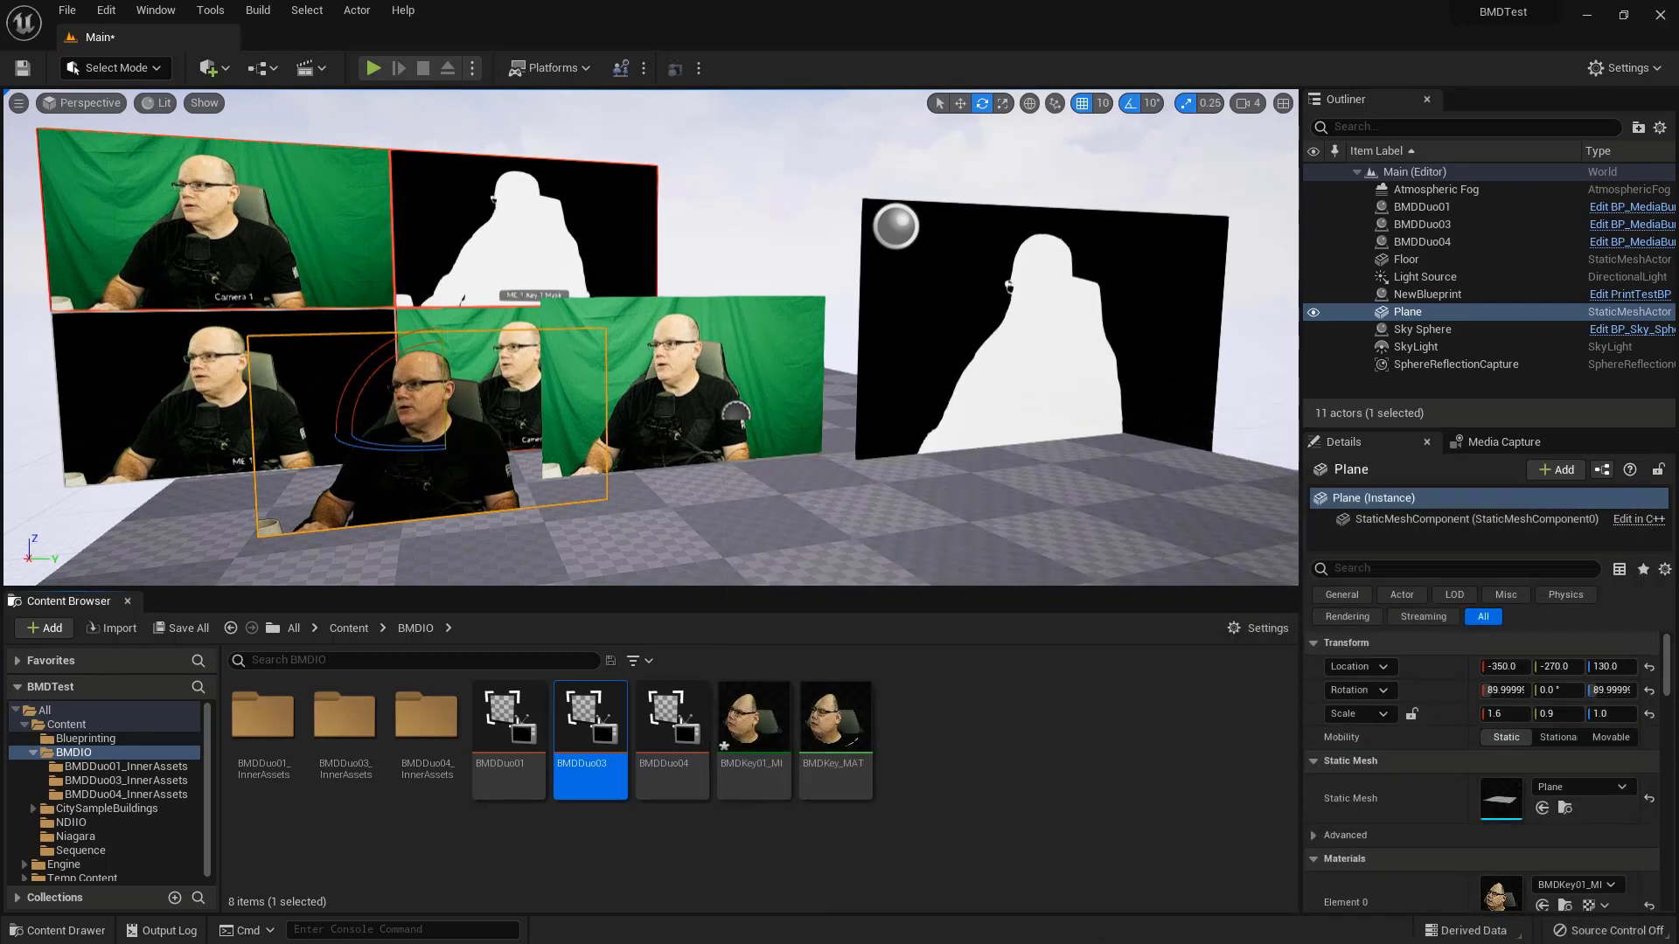